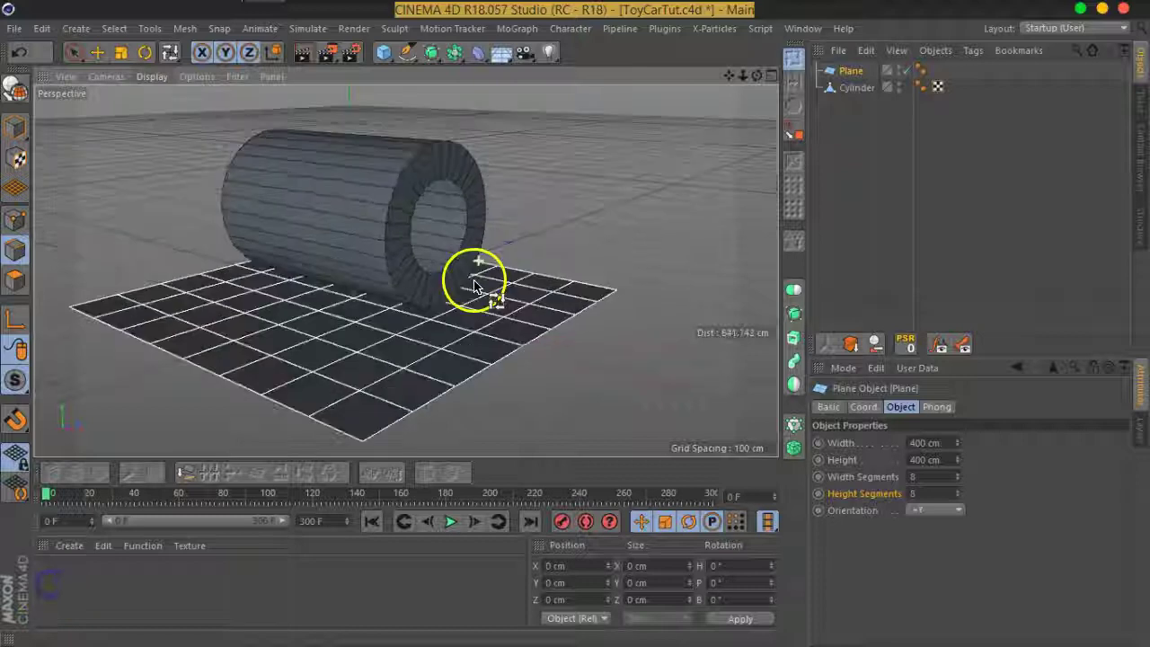
Set the Plane's orientation to +X so it stands upright behind the cylinder.
left_click(943, 511)
left_click(941, 536)
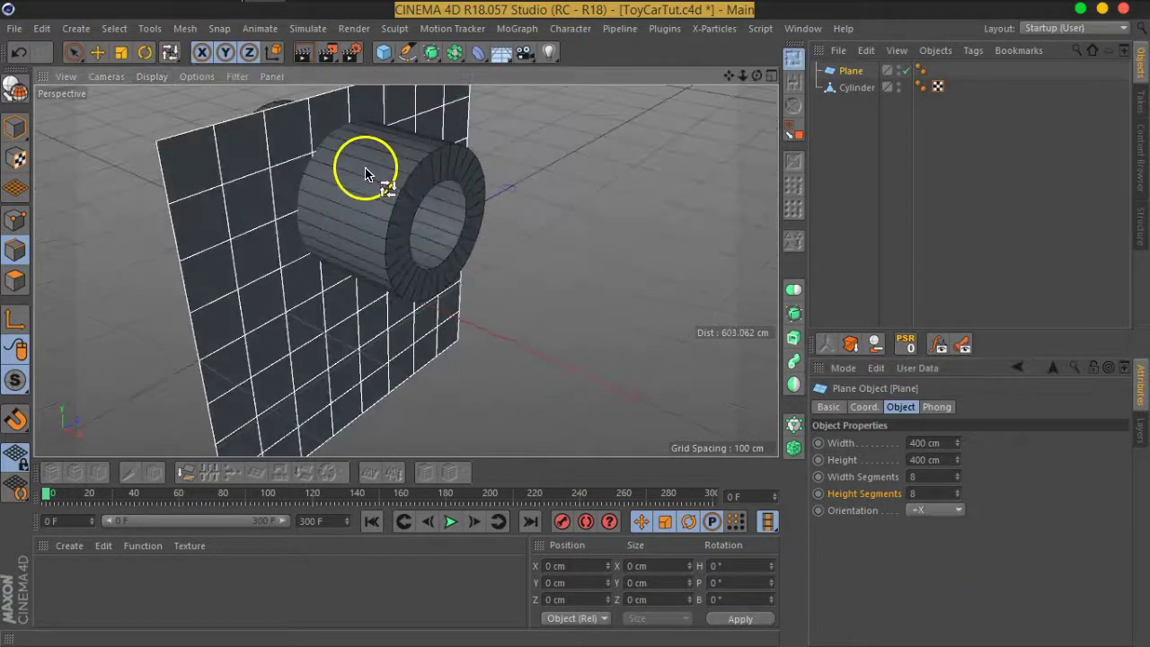
scroll(368, 117, "up", 5)
Orbit and zoom the Perspective view to inspect the cylinder's hole.
mouse_move(418, 165)
left_mouse_down("alt")
mouse_move(501, 243)
mouse_move(475, 175)
mouse_move(512, 192)
mouse_move(519, 232)
mouse_move(495, 262)
mouse_move(539, 295)
mouse_move(257, 201)
left_mouse_up("alt")
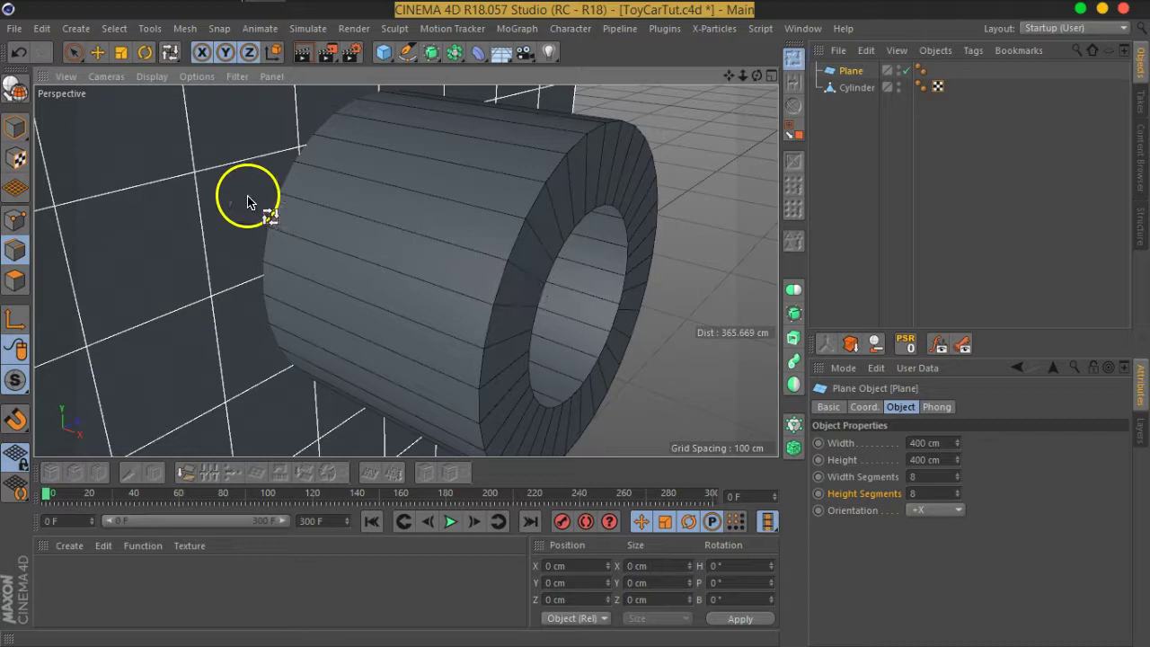
mouse_move(488, 257)
left_mouse_down("alt")
mouse_move(441, 192)
mouse_move(482, 210)
left_mouse_up("alt")
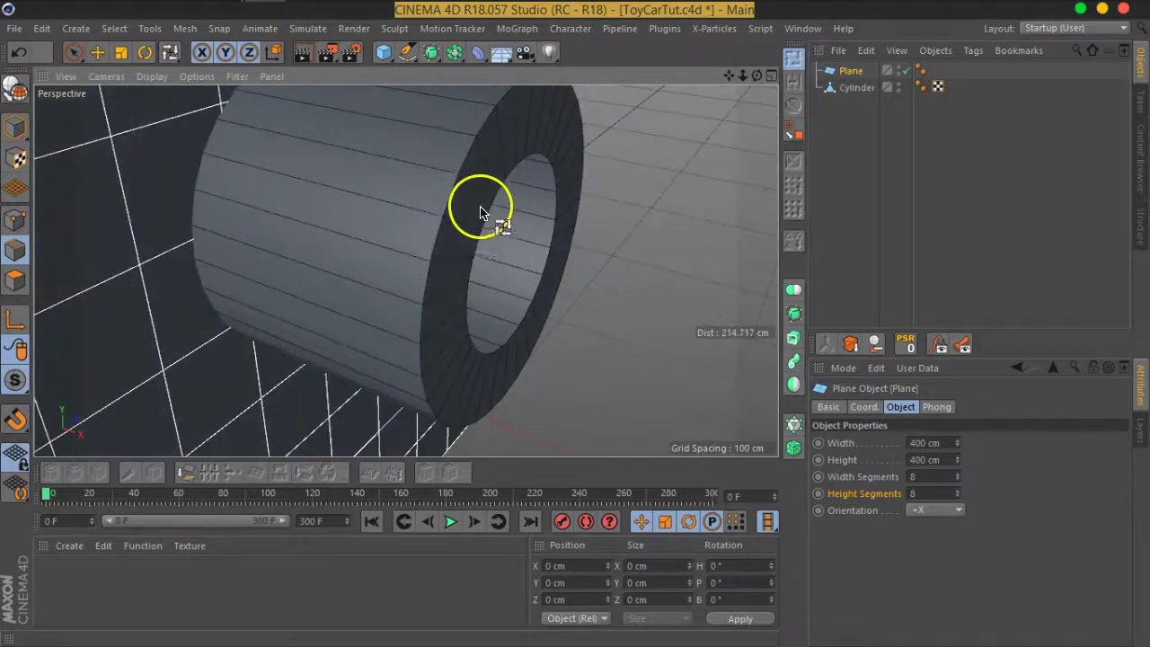
scroll(481, 209, "up", 4)
scroll(481, 210, "up", 2)
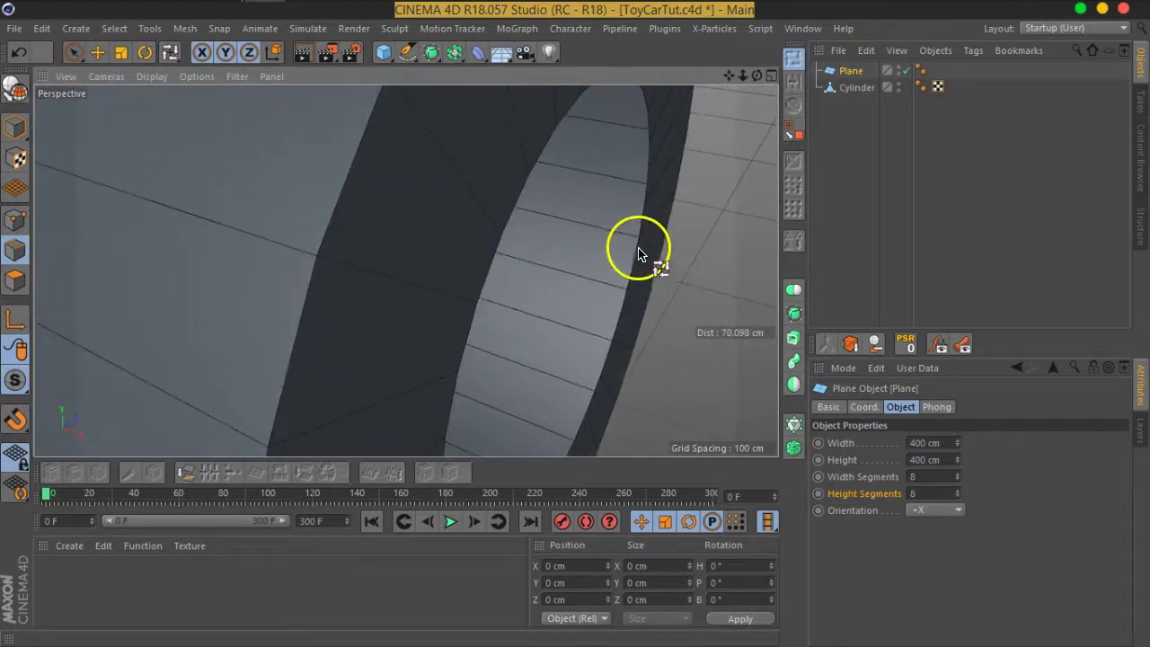
scroll(531, 244, "down", 4)
scroll(533, 291, "down", 3)
scroll(521, 249, "up", 4)
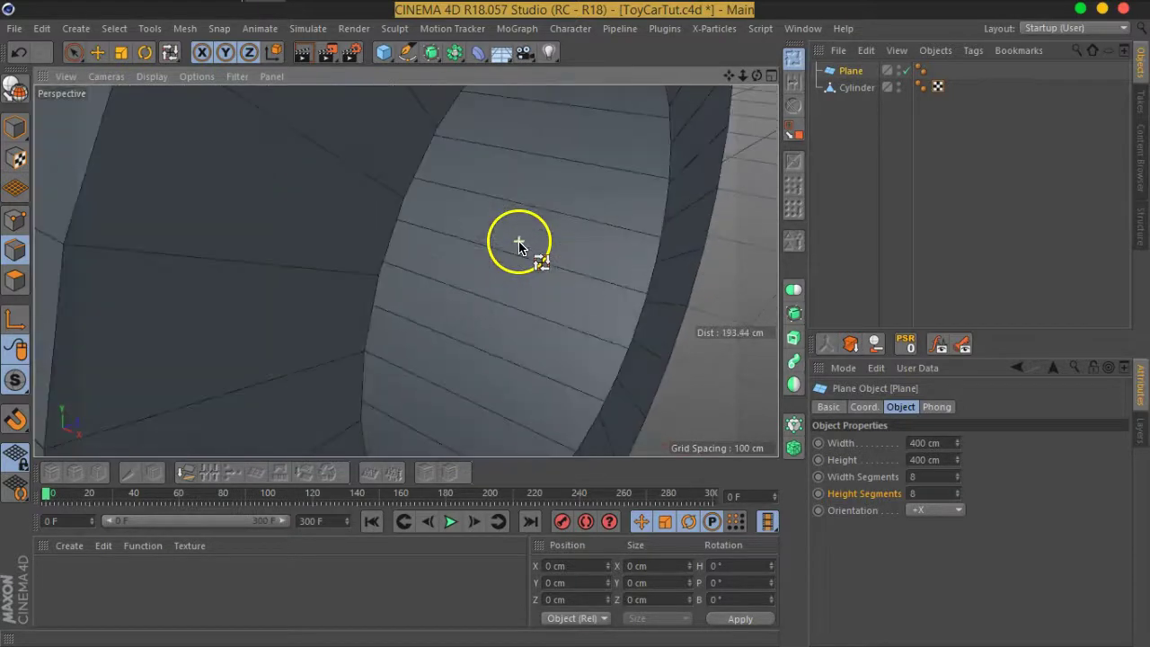
scroll(517, 245, "down", 1)
scroll(445, 242, "up", 2)
scroll(476, 235, "up", 2)
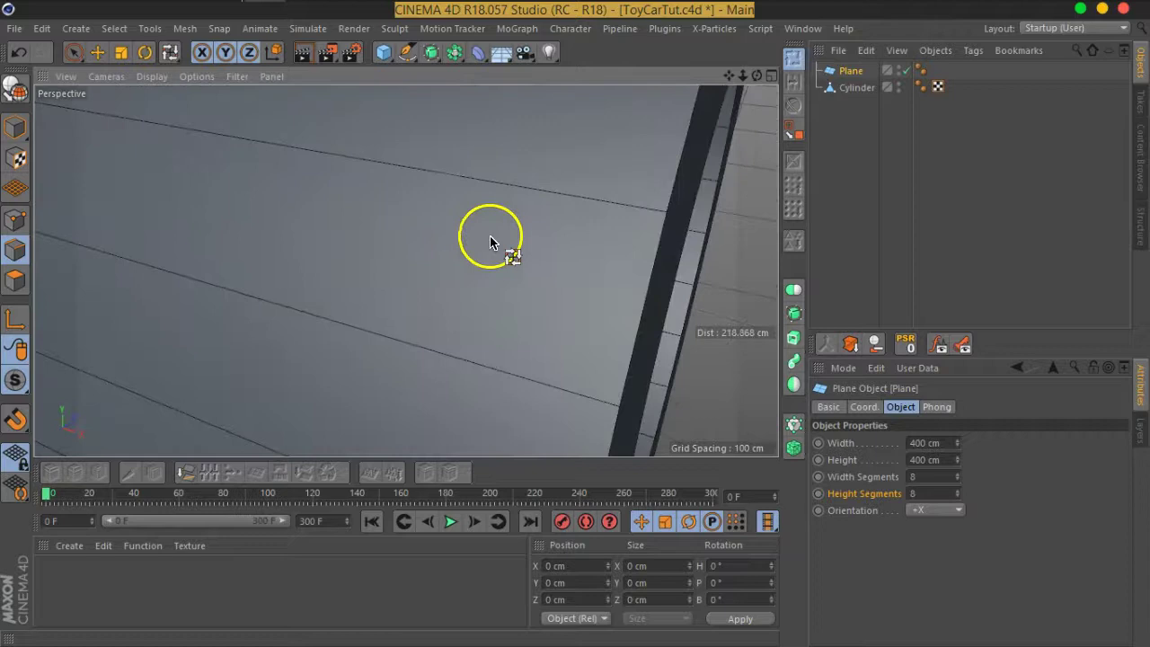
scroll(539, 241, "up", 1)
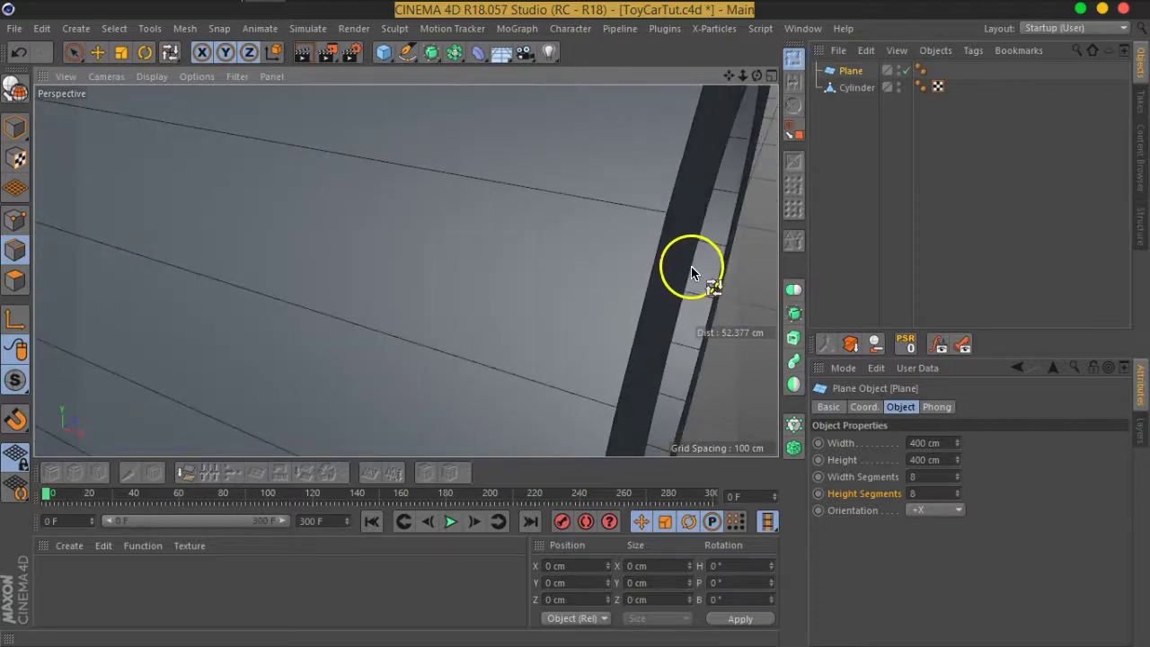
scroll(660, 256, "down", 1)
scroll(652, 261, "down", 3)
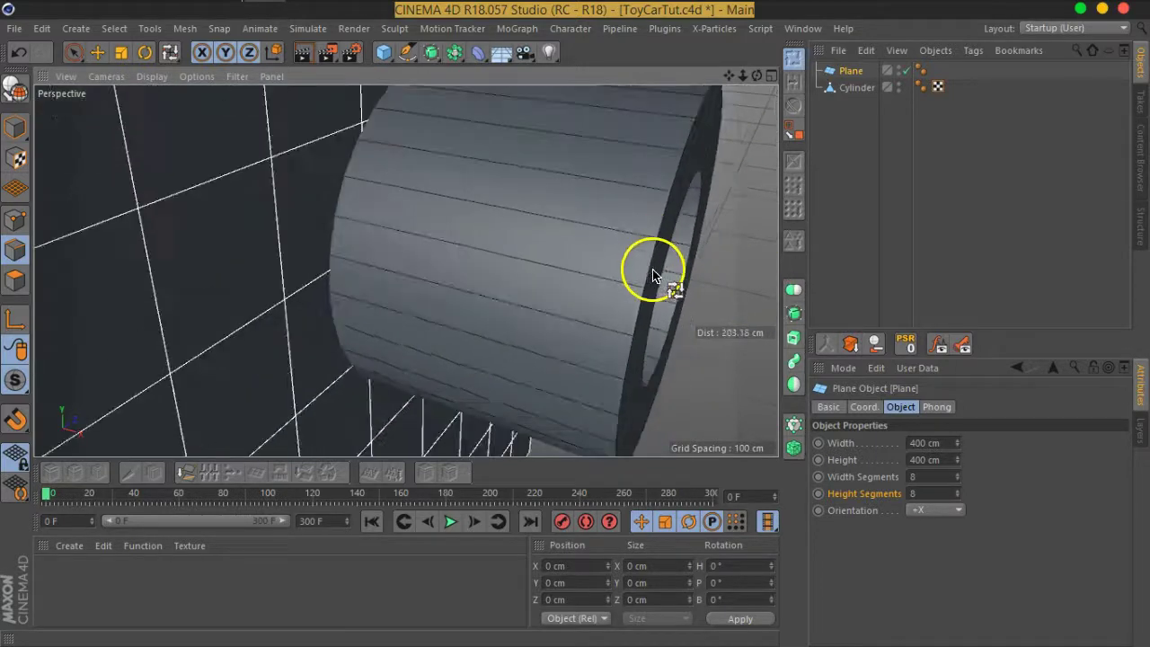
scroll(467, 247, "down", 2)
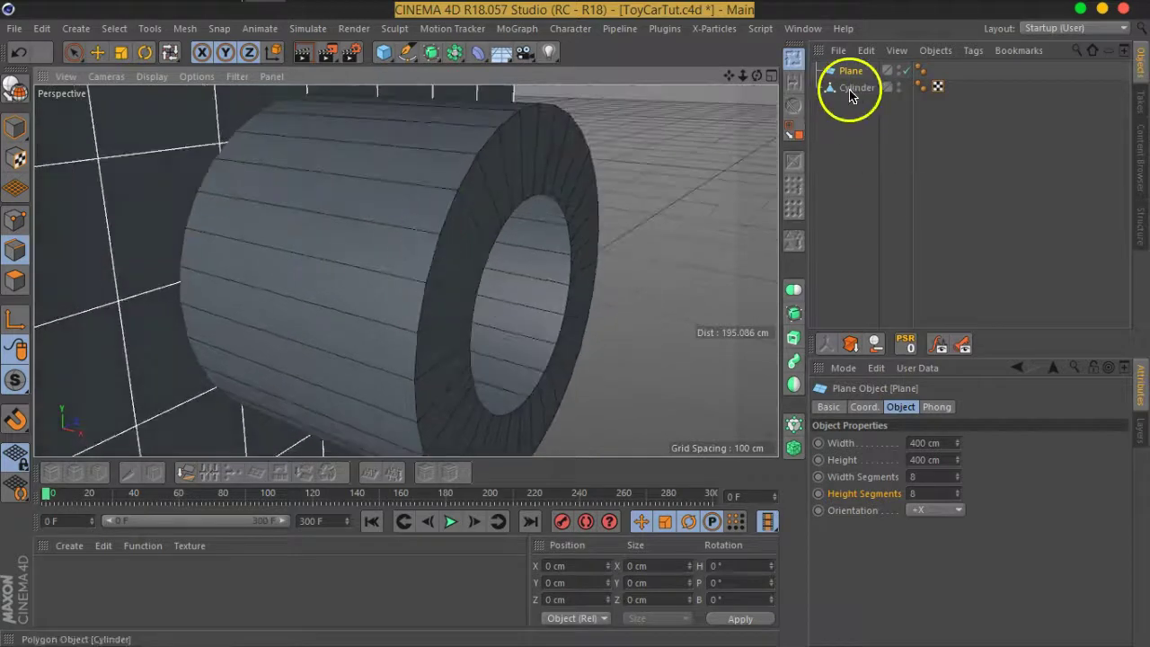
Loop-select the cylinder's inner hole edge and convert it with Edge to Spline.
left_click(849, 87)
key("u")
key("l")
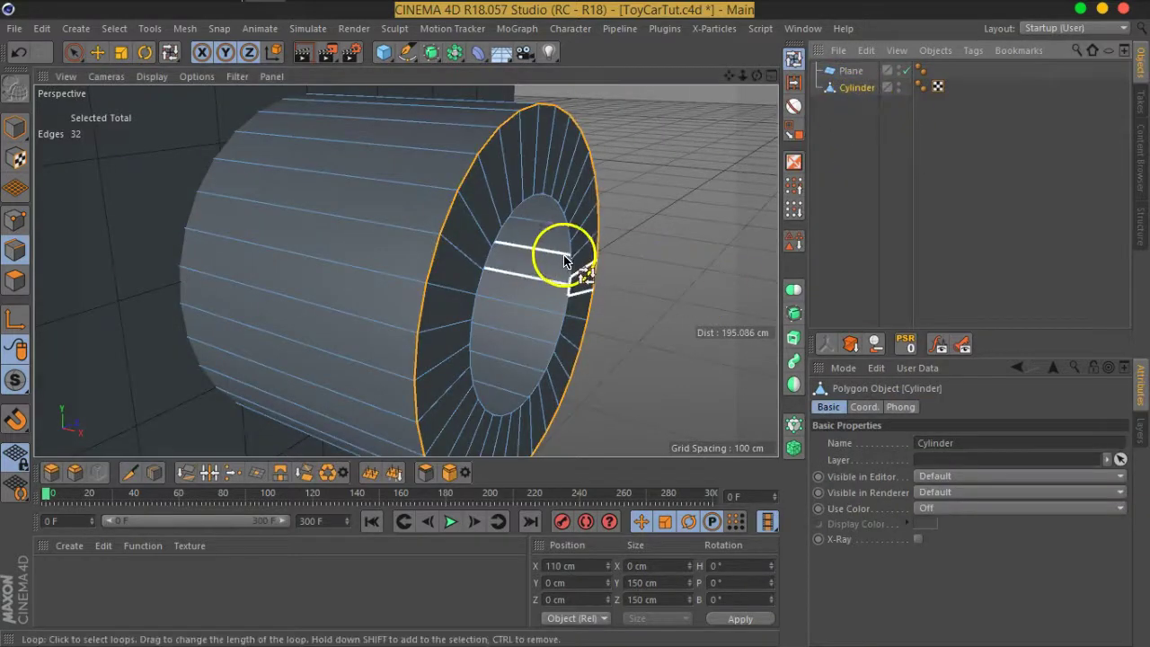
left_click(559, 220)
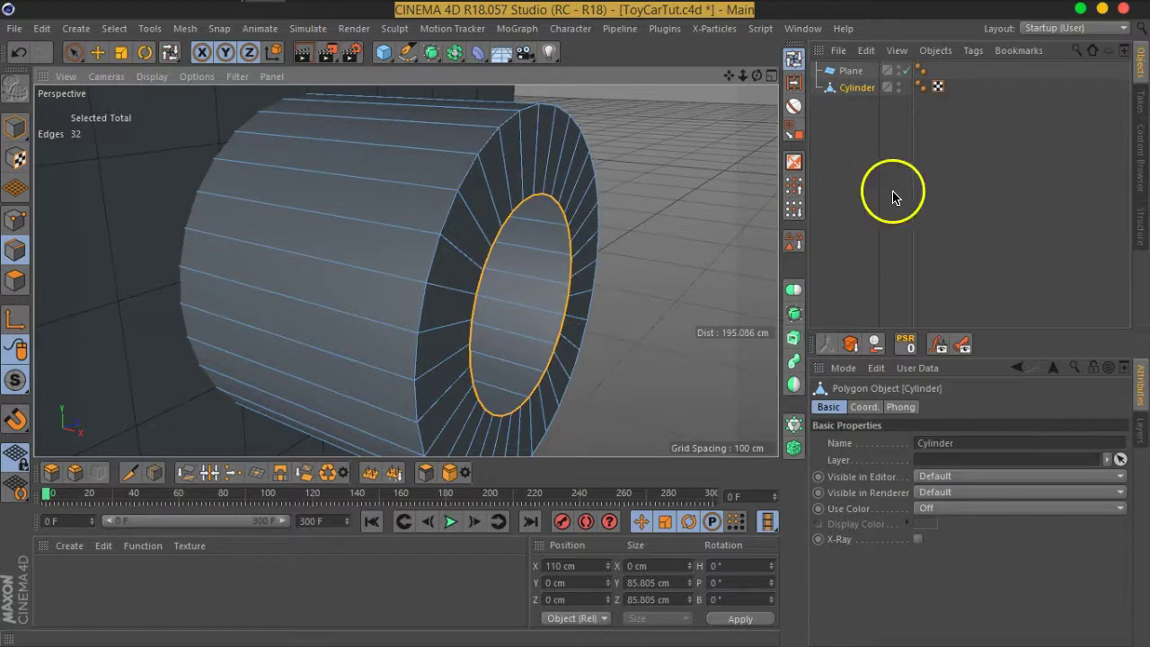
left_click(188, 31)
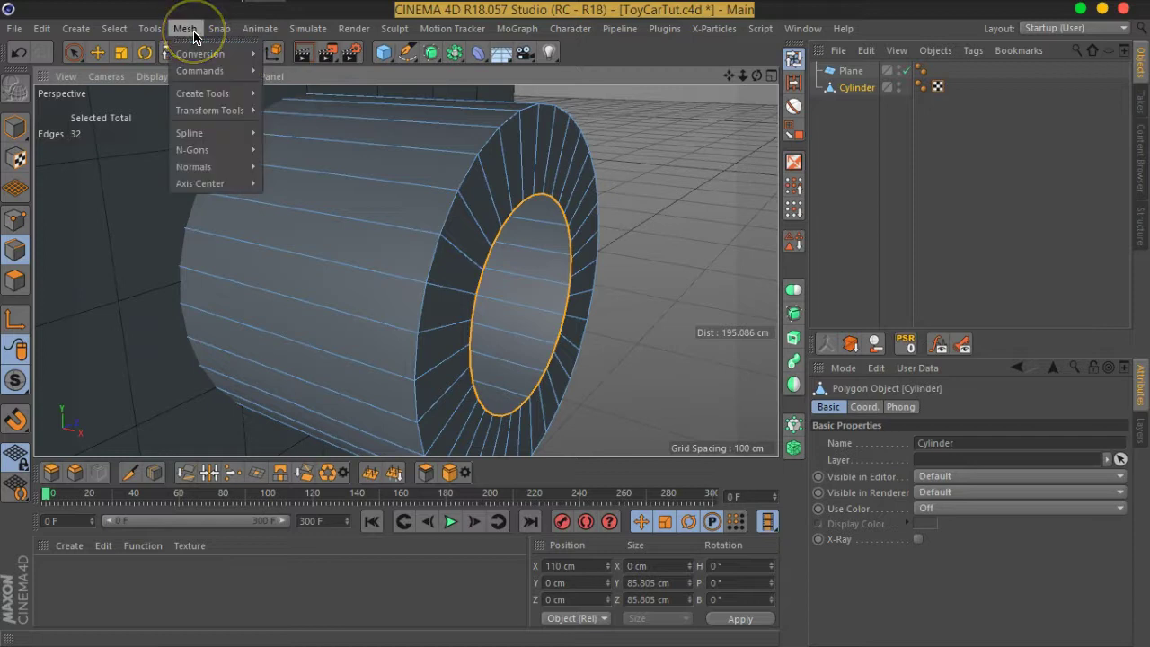
left_click(205, 56)
mouse_move(199, 71)
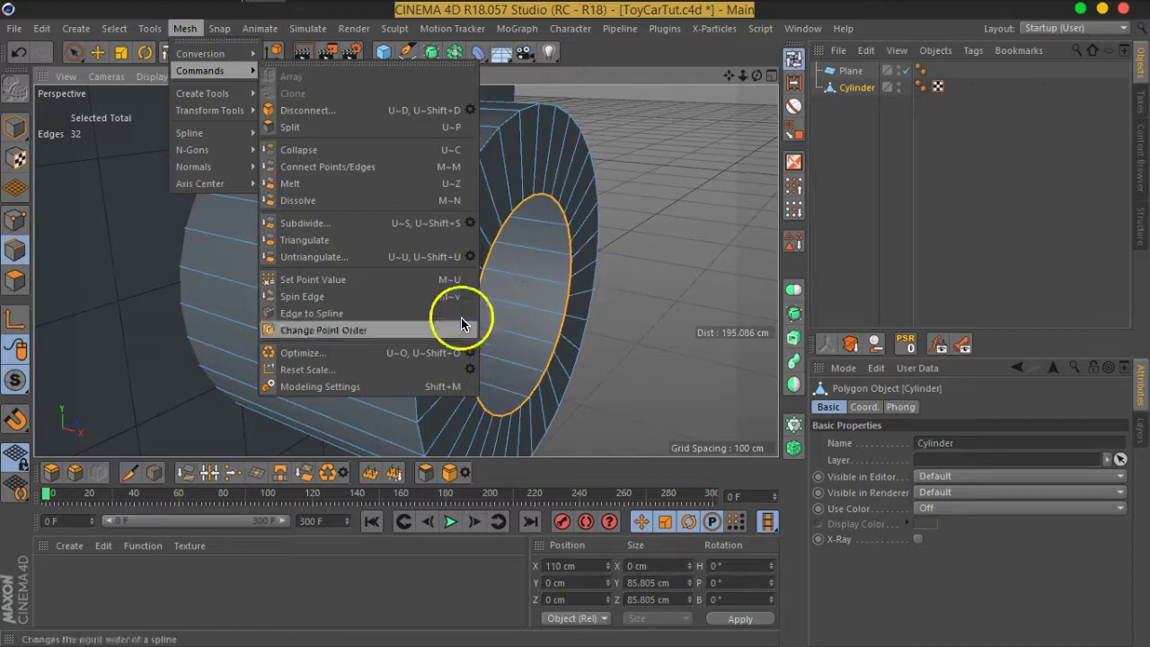
left_click(327, 316)
Select Cylinder.Spline in Model mode, trying a move along X and undoing it.
left_click(818, 87)
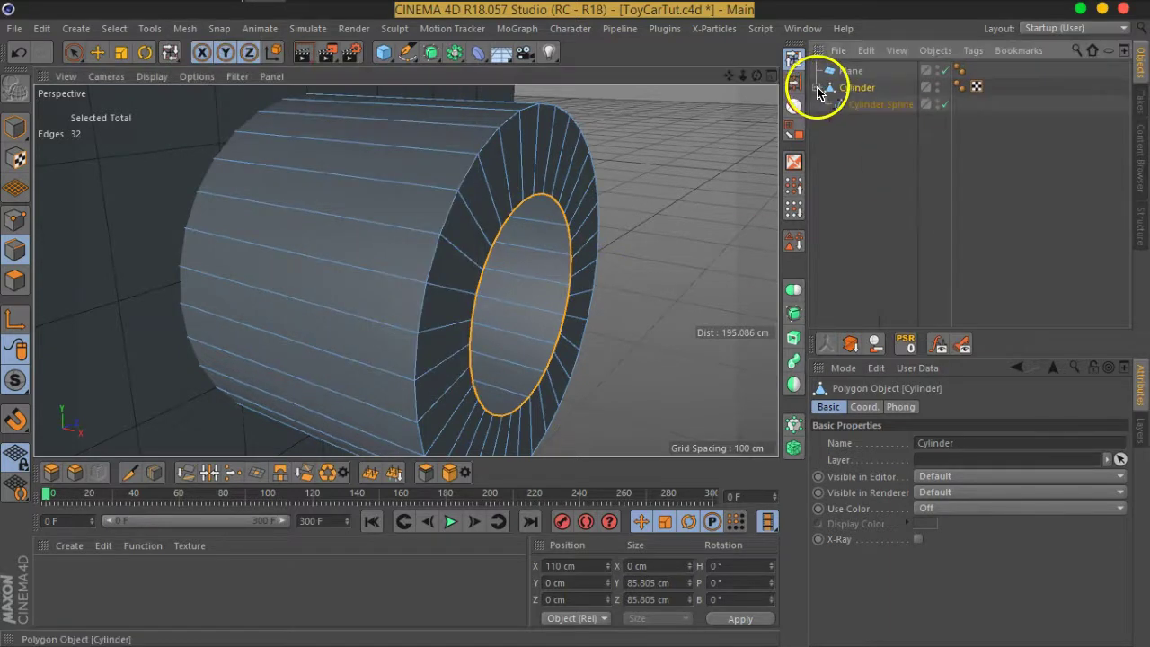
left_click(876, 105)
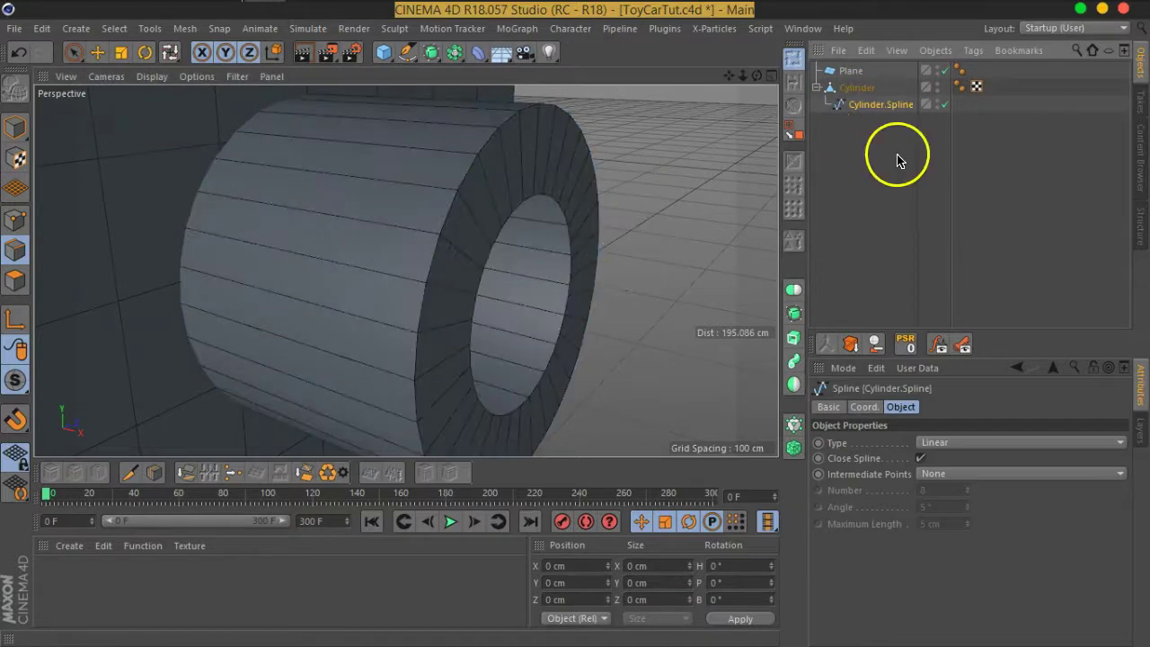
left_click(15, 128)
left_click(97, 51)
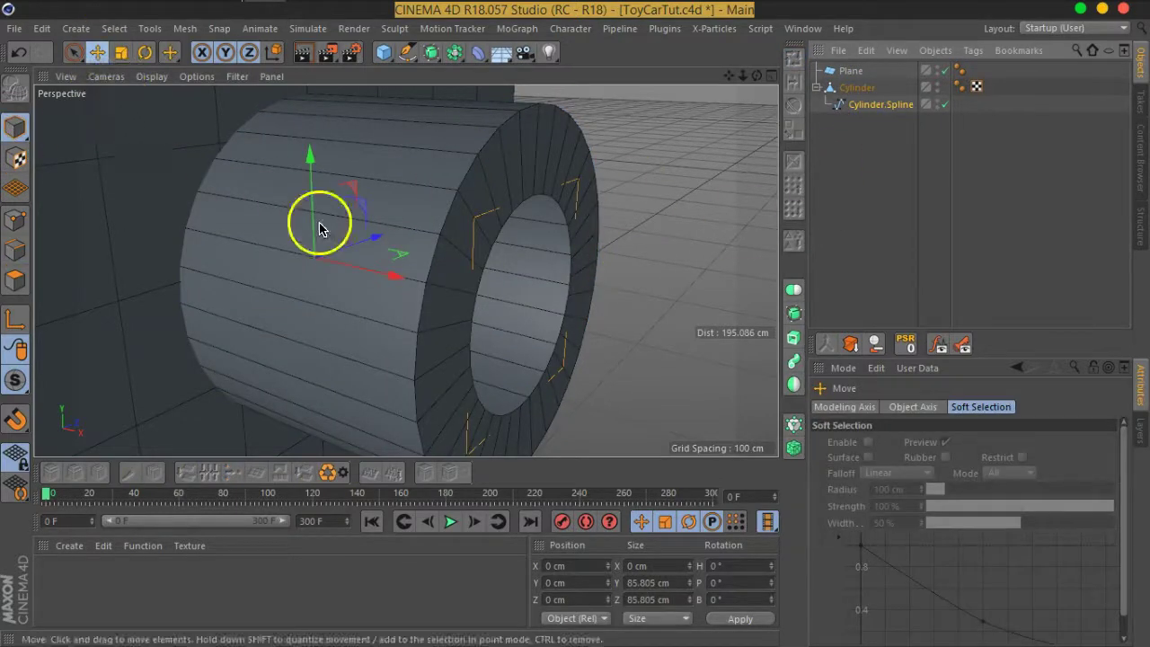
left_click_drag(392, 274, 403, 278)
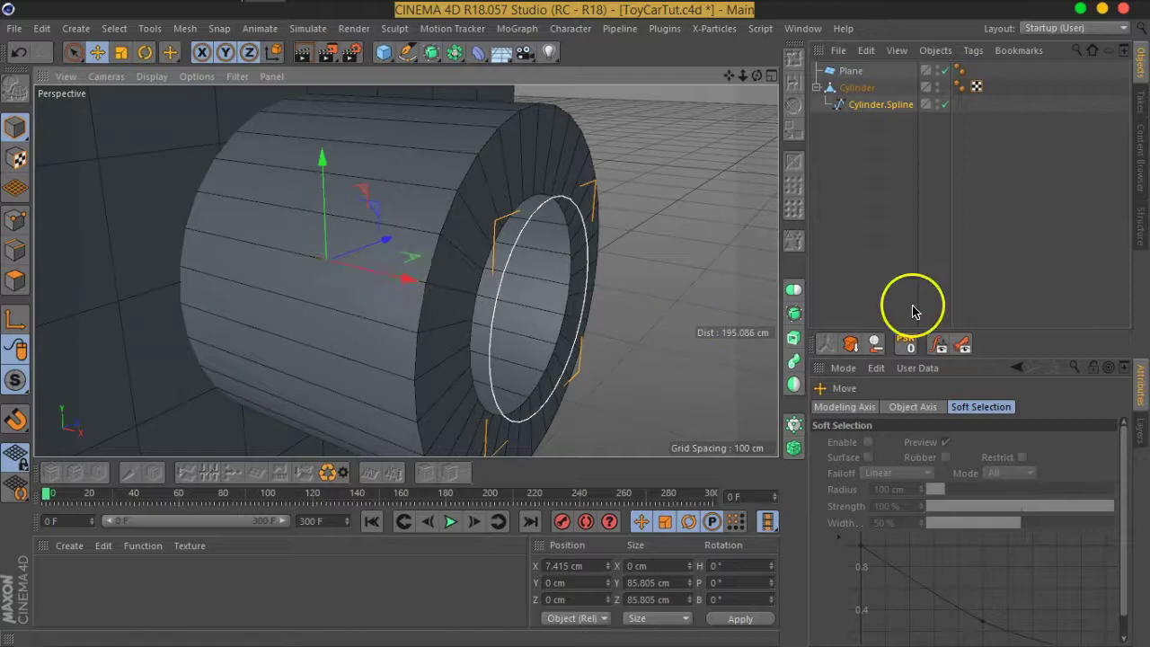
key("ctrl+z")
left_click(622, 249)
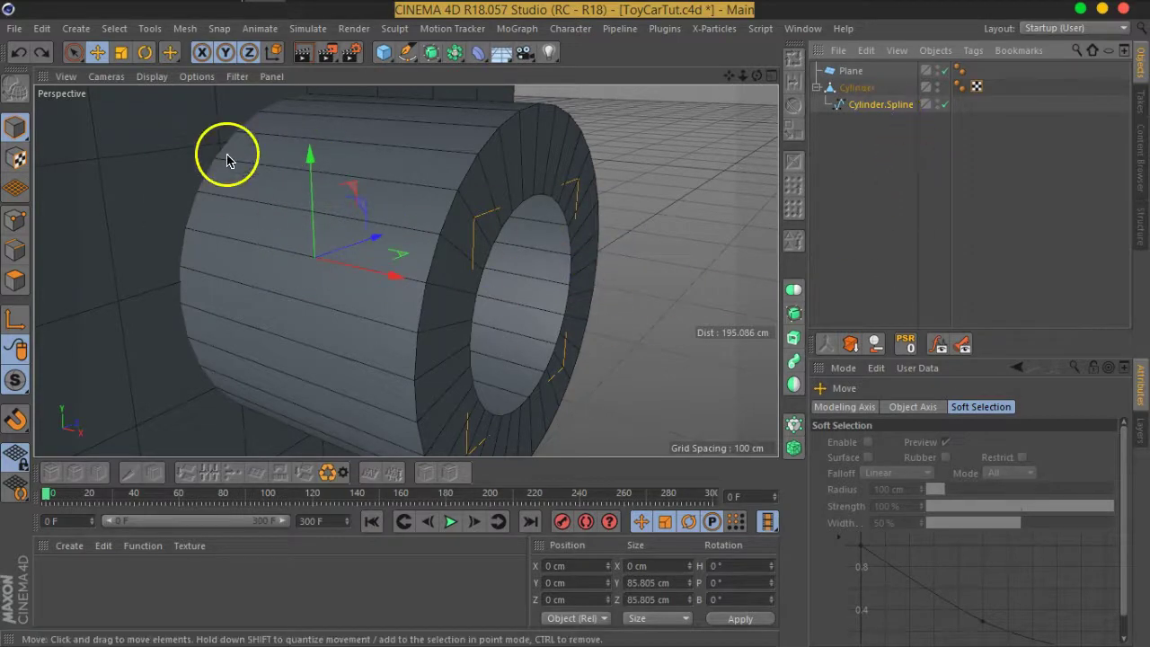
Centre Cylinder.Spline's axis on the ring and drag it out of Cylinder.
left_click(186, 28)
mouse_move(199, 184)
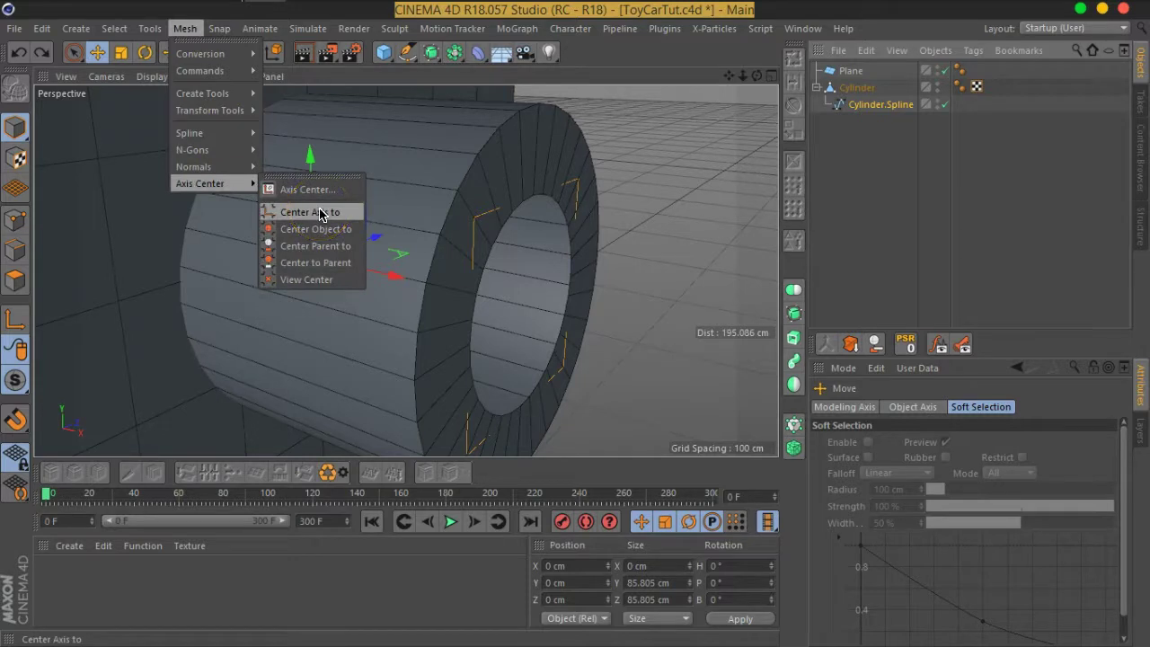
left_click(321, 213)
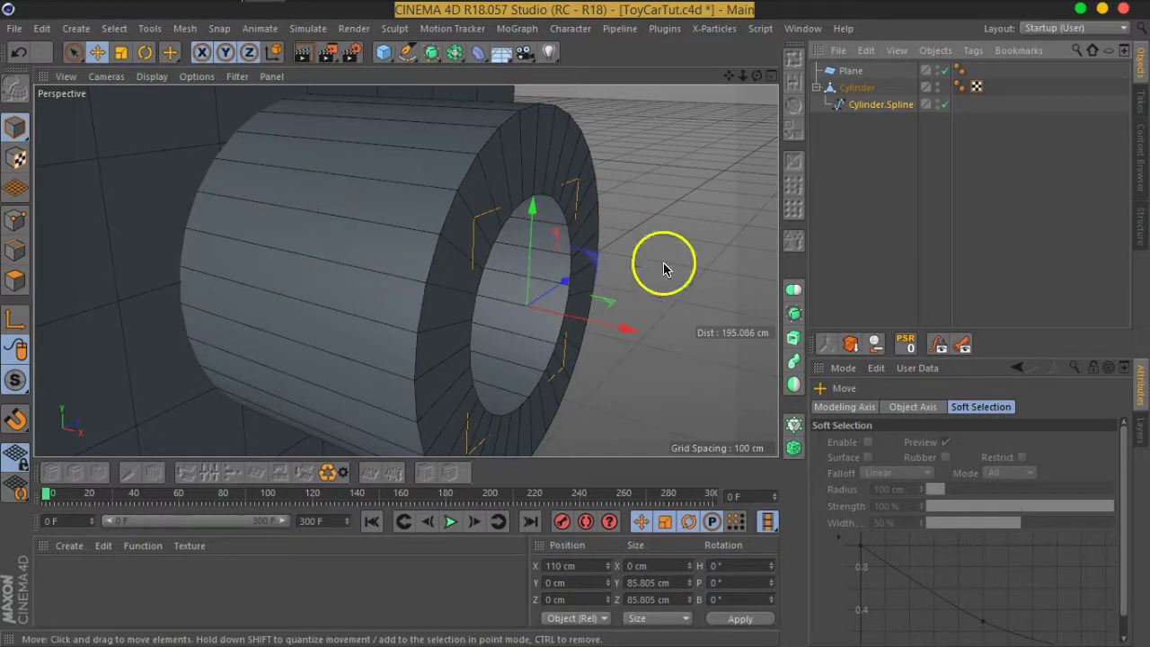
left_click_drag(896, 109, 860, 195)
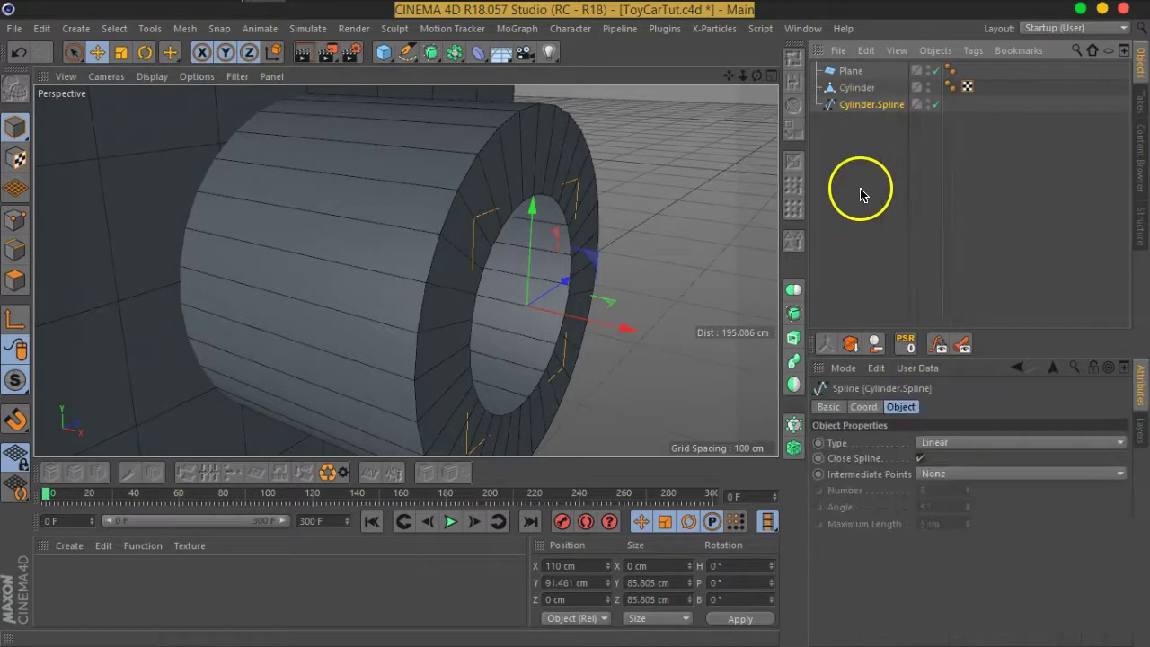
Nest the Plane under Cylinder.Spline and zero its X, Y and Z position.
left_click(849, 72)
left_click_drag(843, 75, 849, 103)
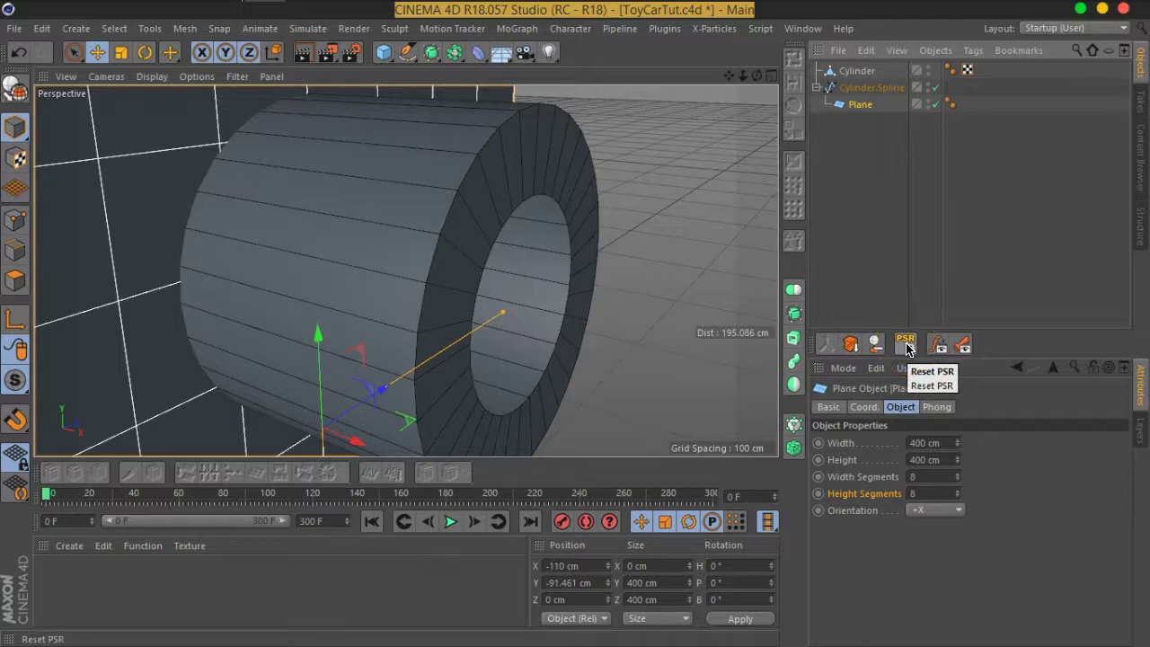
left_click(860, 109)
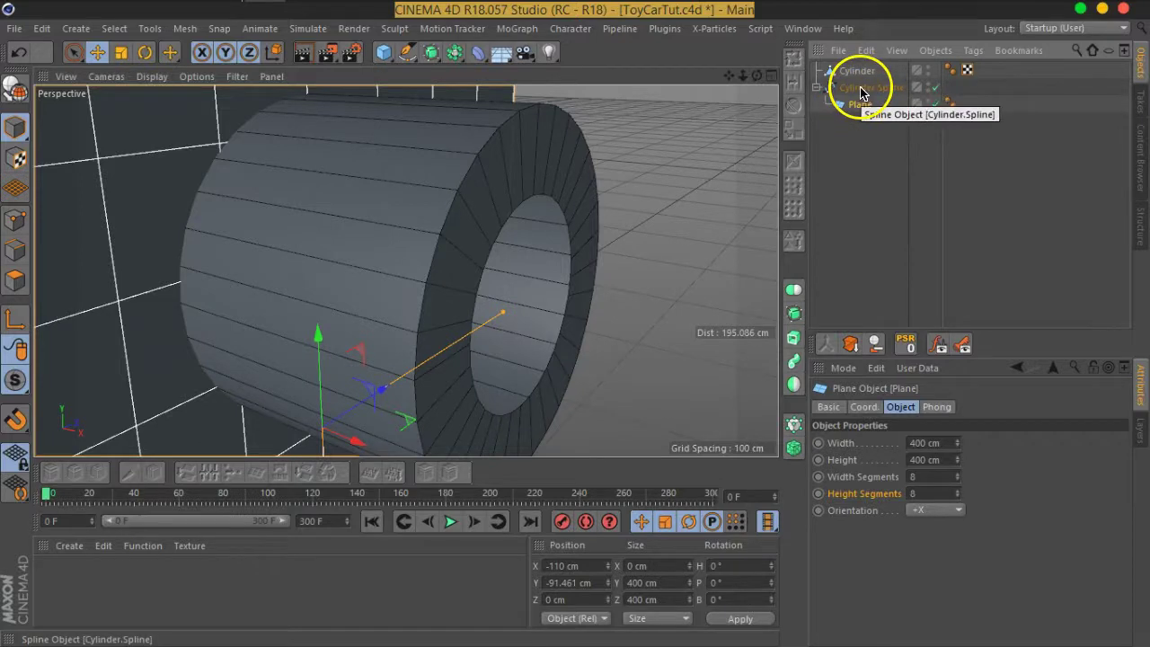
left_click(864, 408)
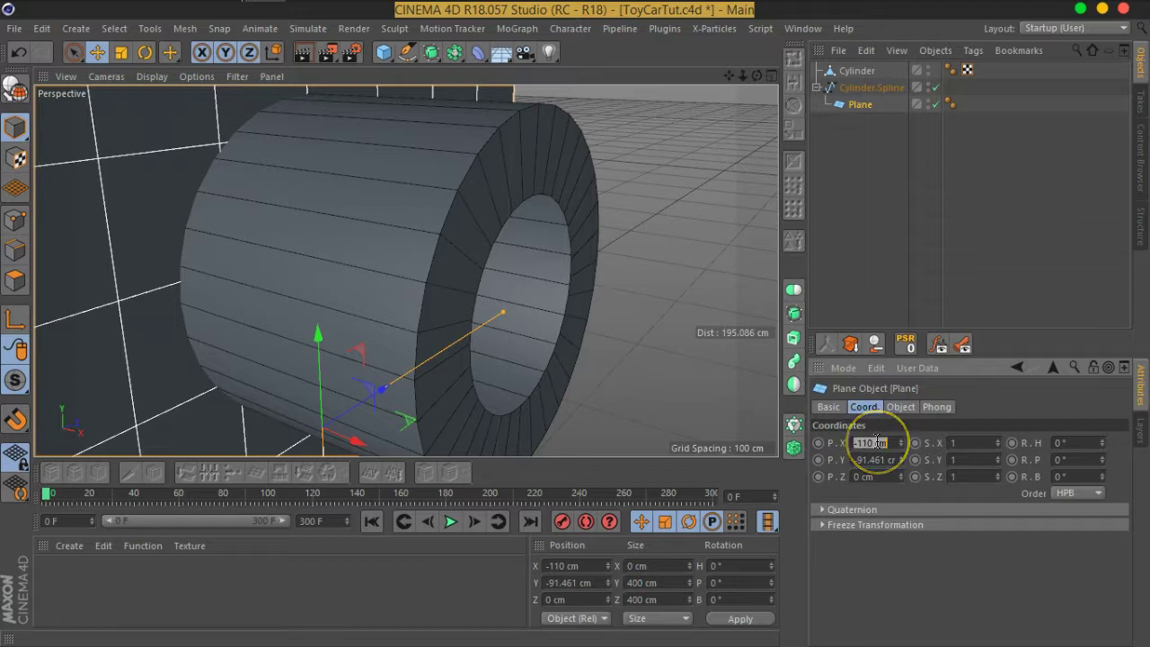
type("0")
key("Tab")
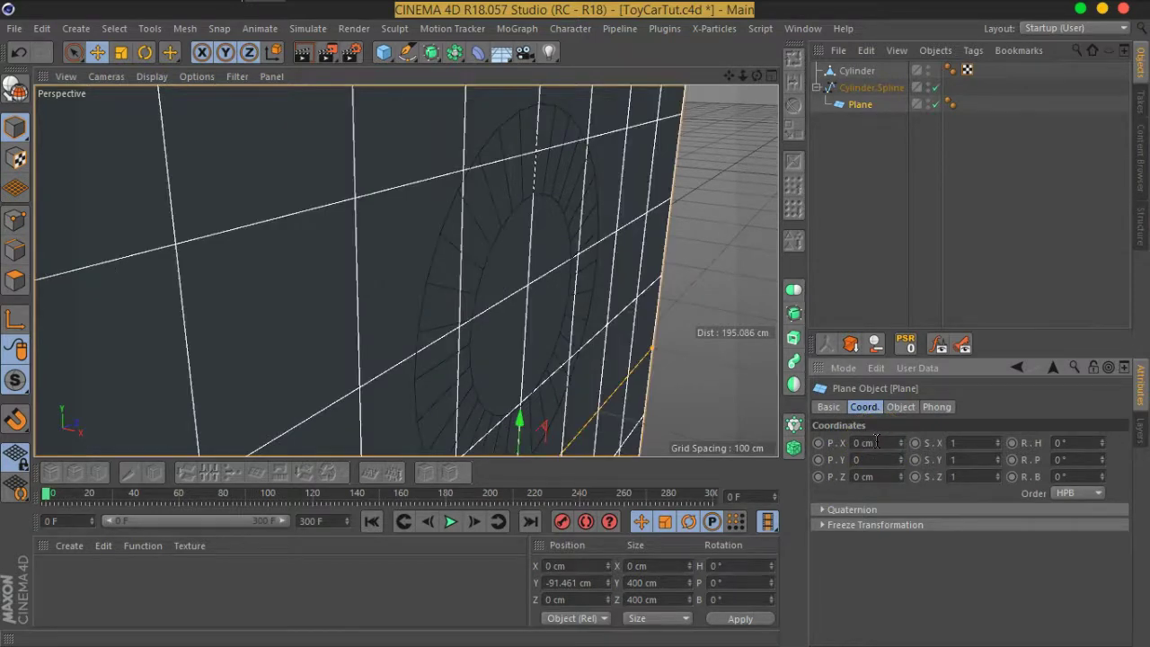
key("Tab")
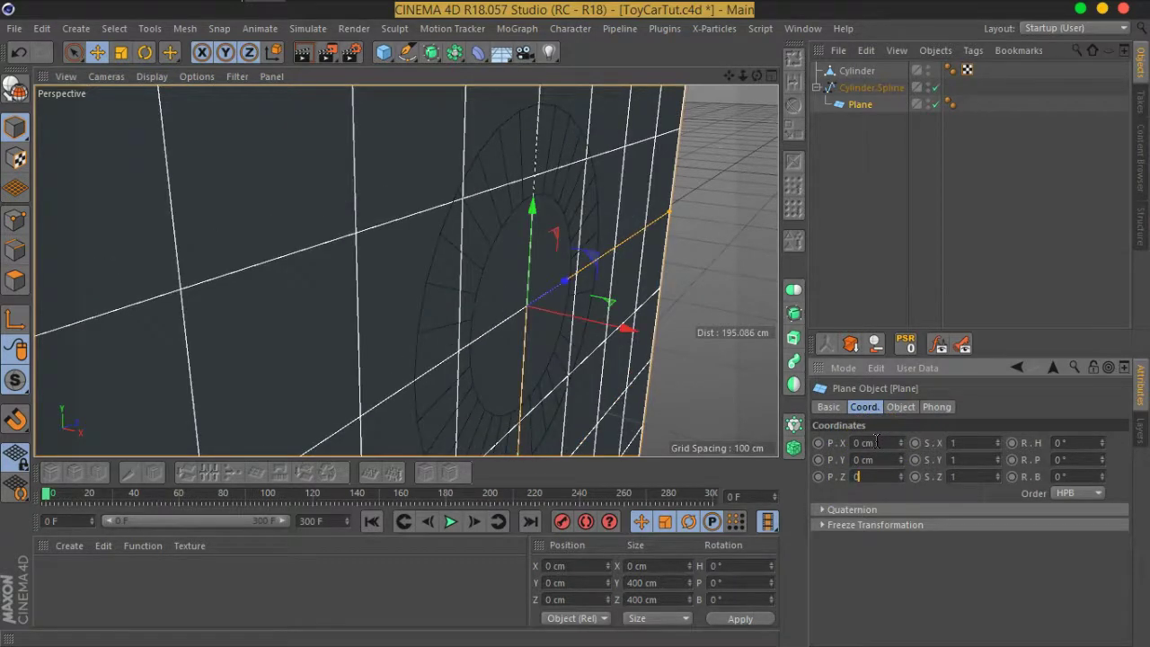
left_click_drag(885, 103, 856, 98)
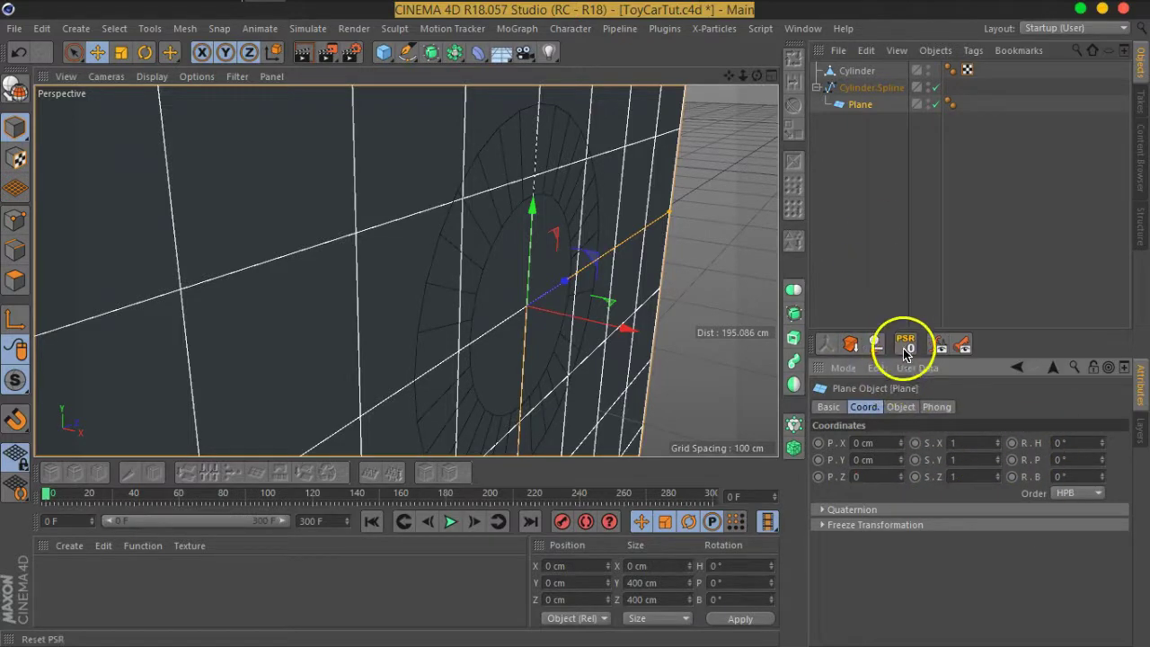
Move the Plane back to the top level and delete Cylinder.Spline.
left_click(856, 89)
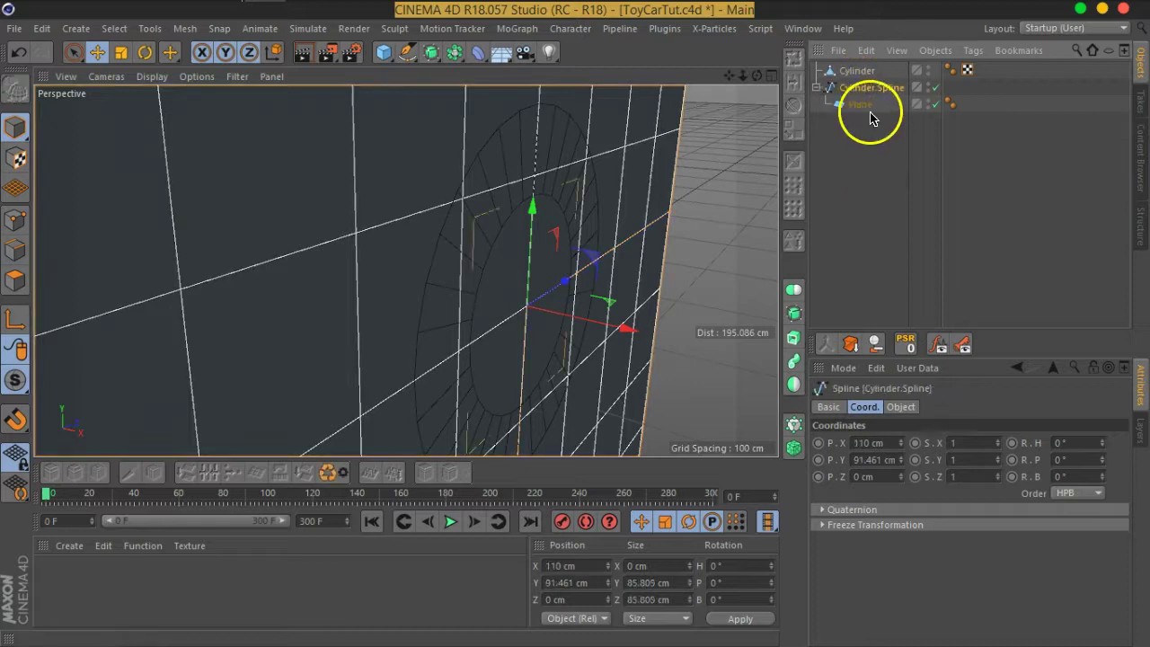
left_click_drag(870, 117, 855, 97)
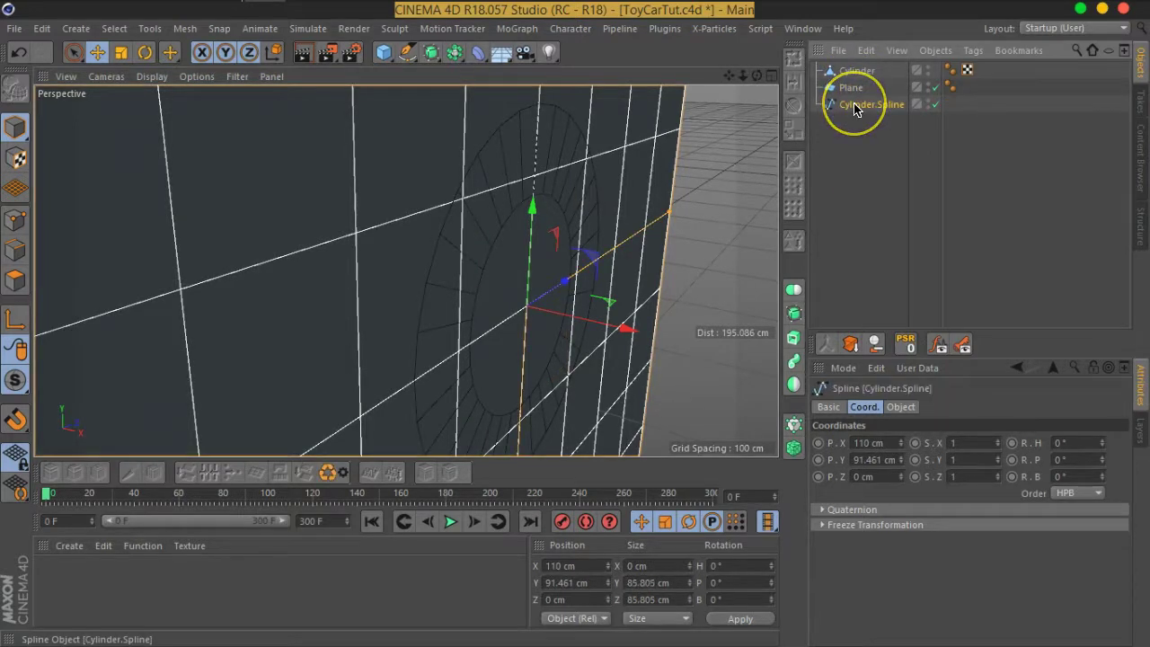
key("Delete")
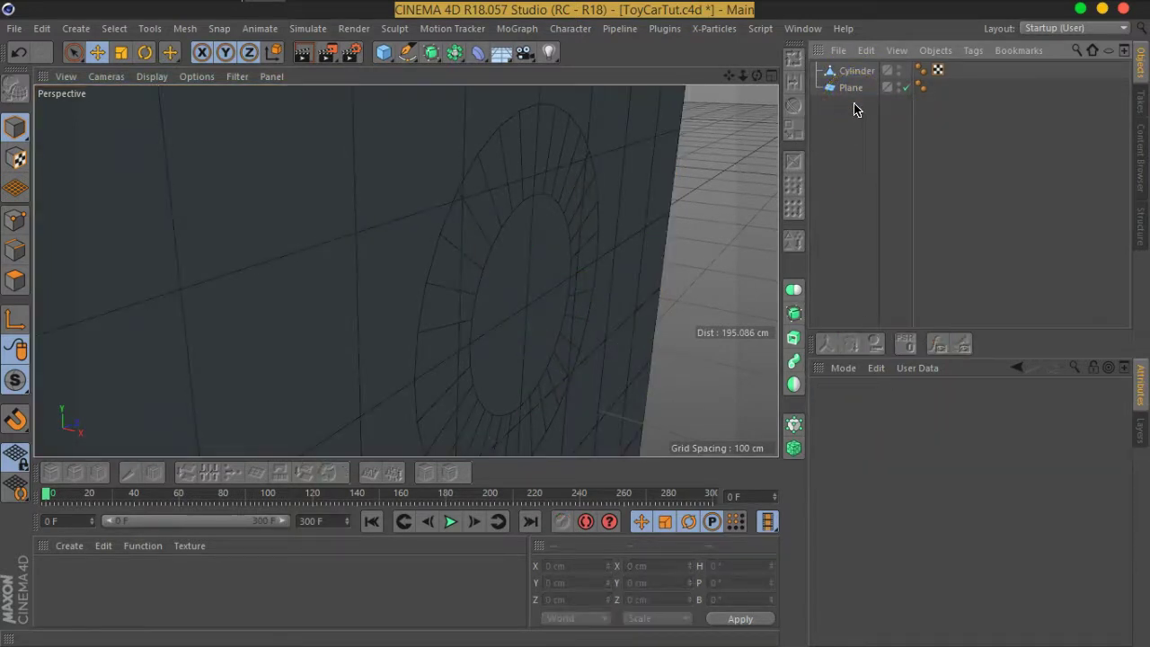
Scale the Plane down to about 56 cm so it fits the tube's opening.
left_click(851, 90)
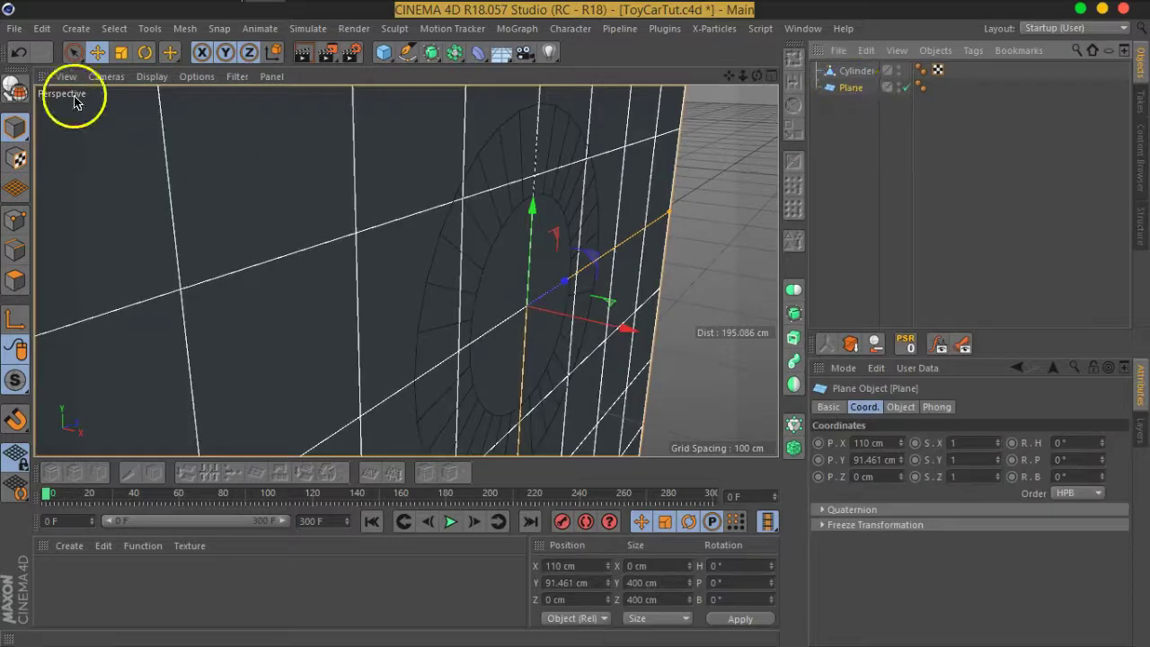
left_click(120, 52)
left_click_drag(715, 191, 582, 276)
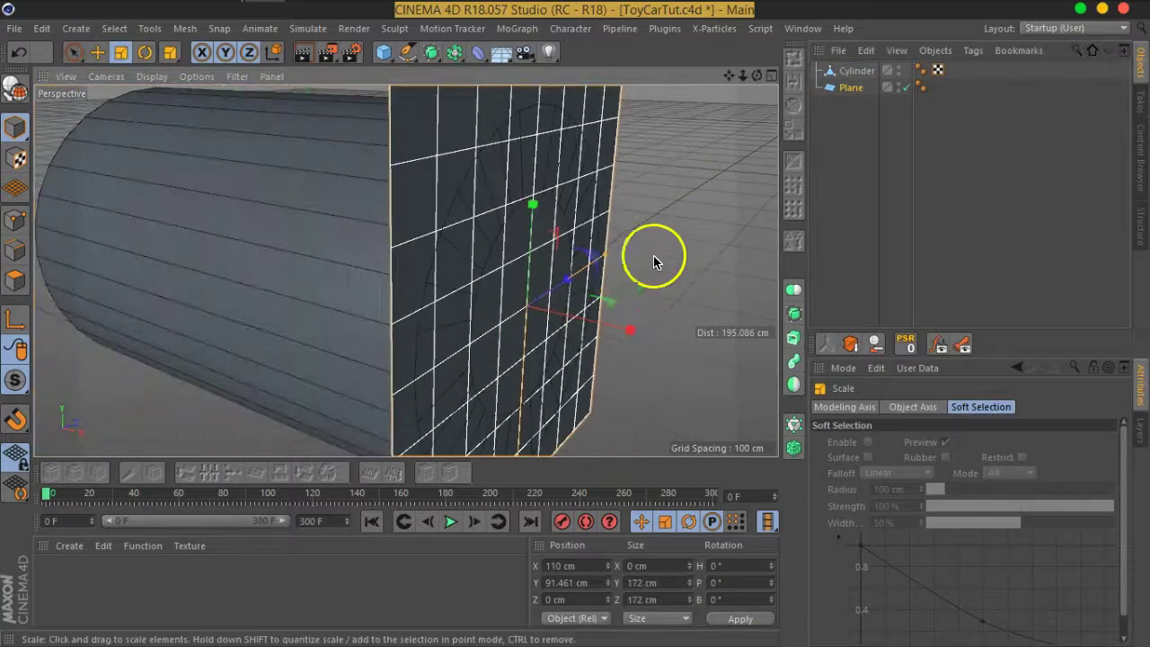
scroll(372, 266, "up", 3)
scroll(257, 228, "up", 2)
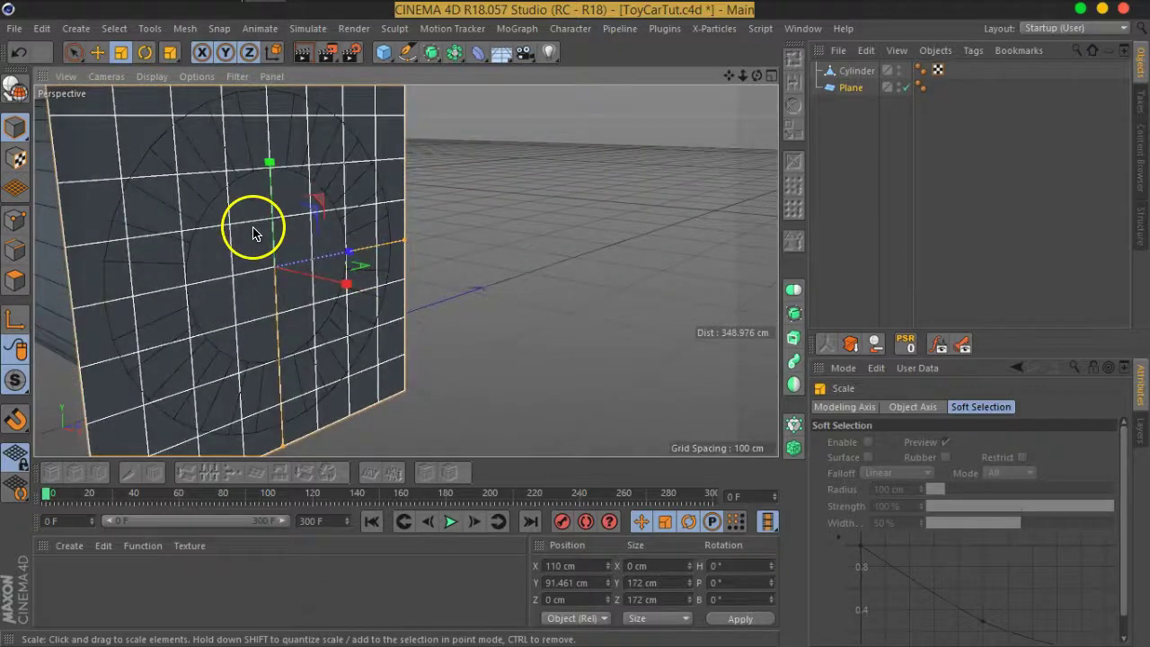
scroll(342, 225, "up", 2)
scroll(377, 251, "up", 2)
scroll(387, 247, "up", 1)
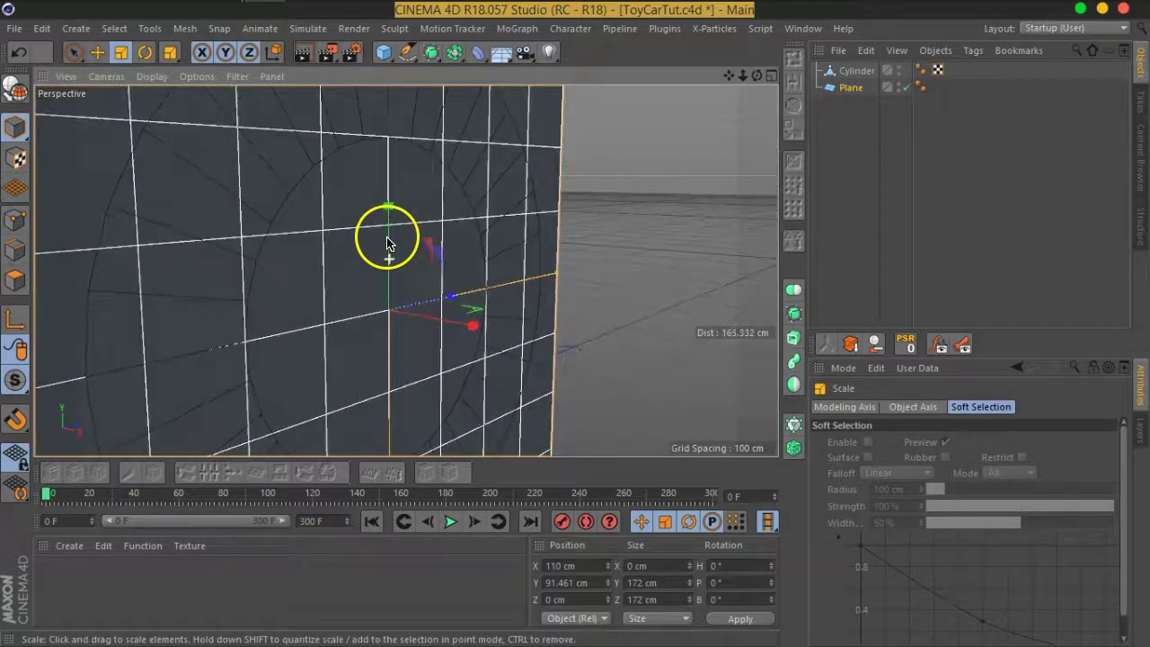
scroll(386, 241, "up", 1)
mouse_move(679, 133)
left_mouse_down()
mouse_move(373, 357)
mouse_move(312, 290)
left_mouse_up()
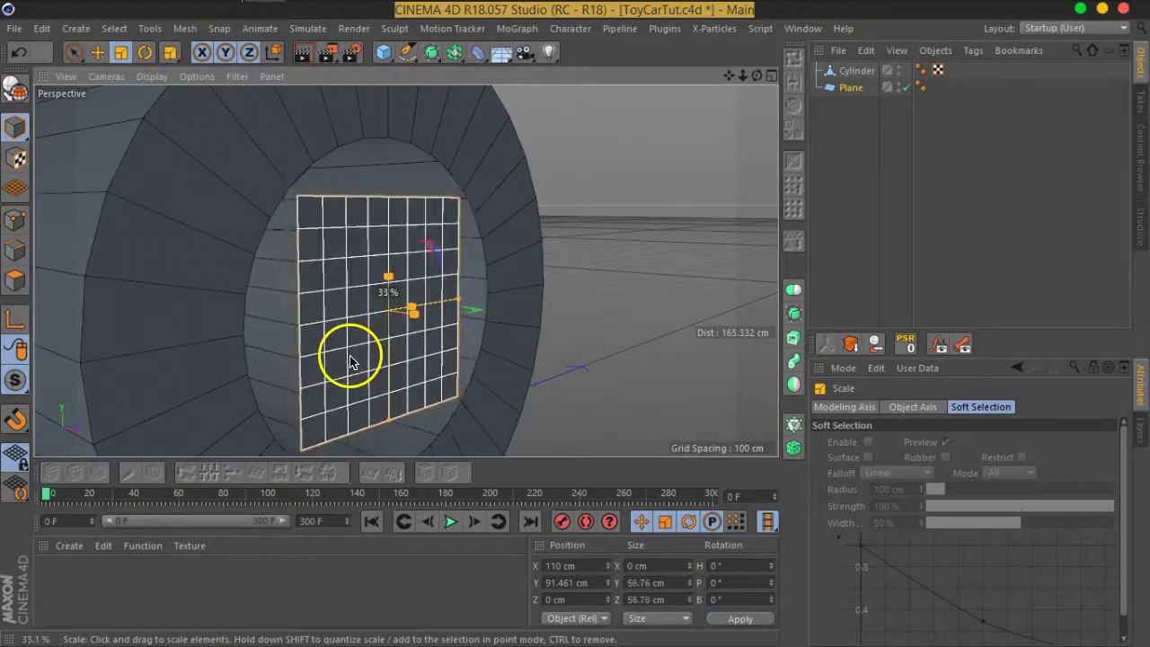
scroll(296, 278, "up", 2)
scroll(431, 274, "up", 1)
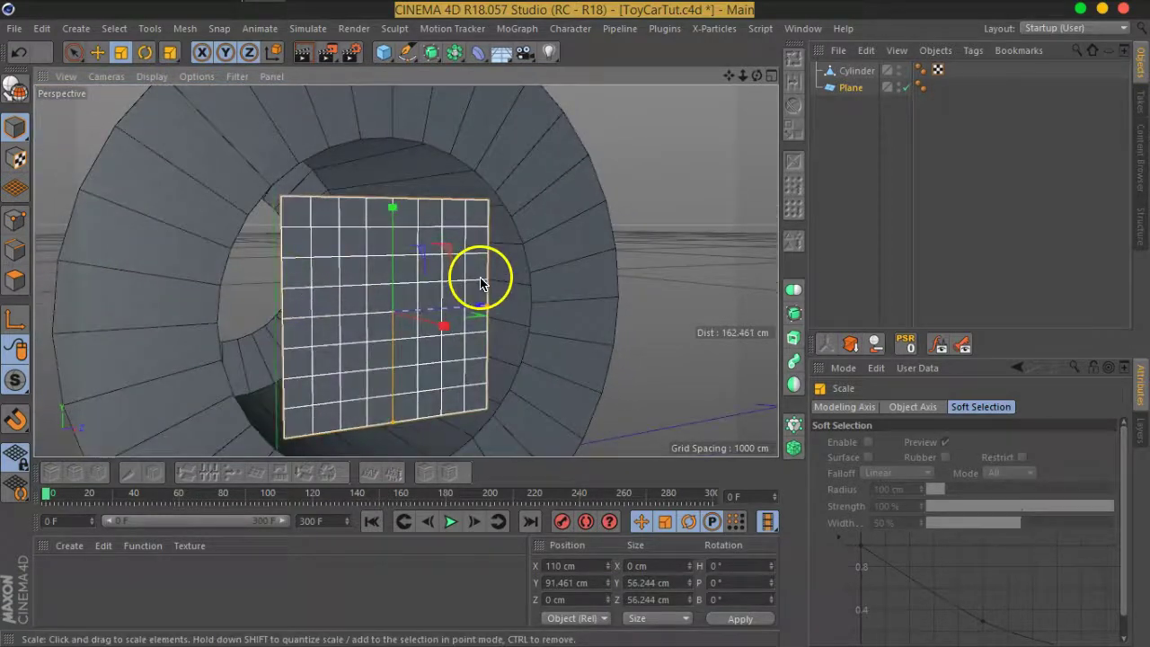
scroll(363, 198, "up", 1)
scroll(381, 182, "up", 1)
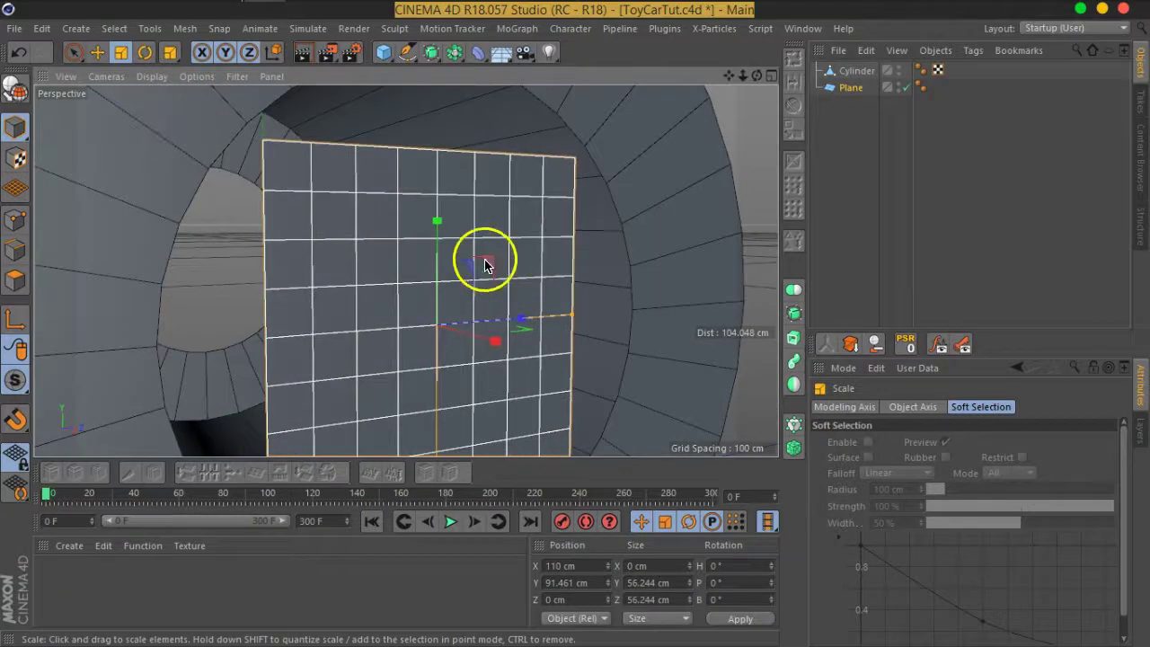
scroll(410, 205, "down", 2)
scroll(413, 207, "down", 3)
mouse_move(412, 209)
left_mouse_down("alt")
mouse_move(423, 270)
mouse_move(456, 231)
mouse_move(395, 174)
mouse_move(454, 227)
mouse_move(456, 200)
left_mouse_up("alt")
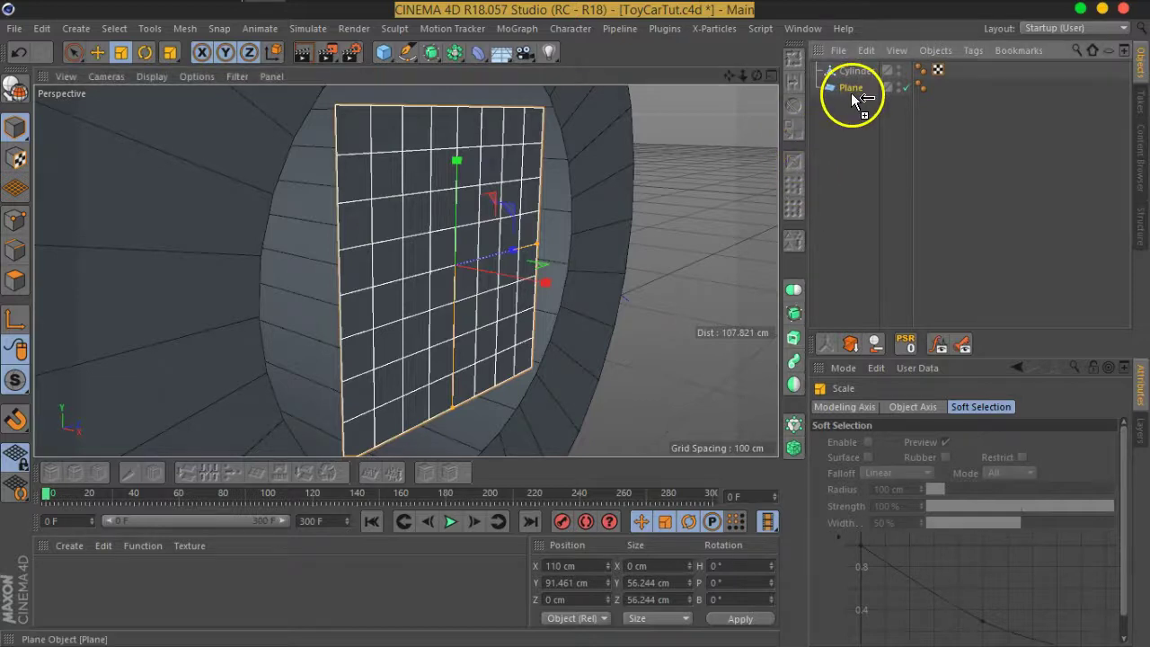
Duplicate the Plane as a hidden backup Plane.1, then reselect the original Plane.
left_click_drag(849, 89, 852, 106, "ctrl")
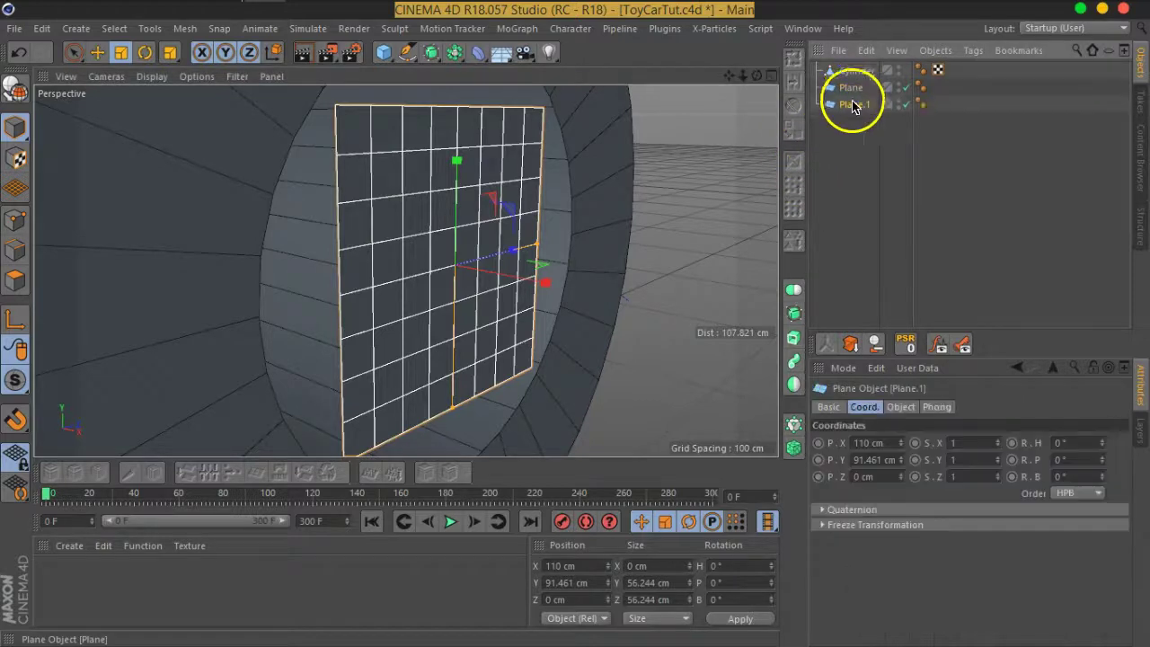
left_click(882, 144)
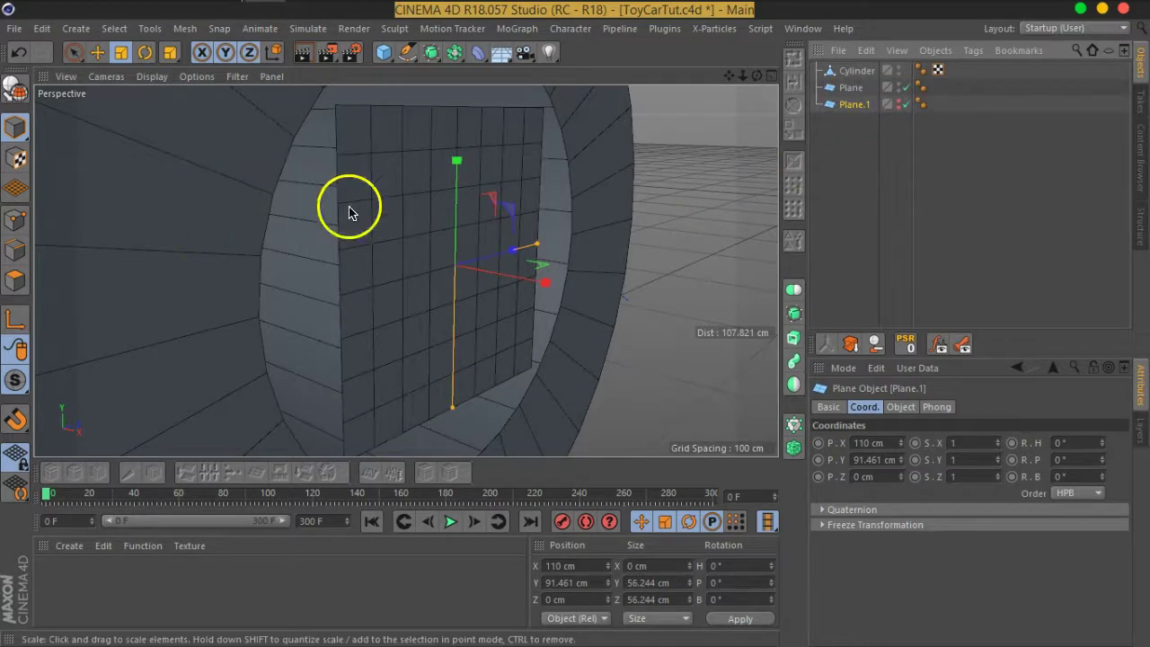
mouse_move(544, 174)
left_mouse_down("alt")
mouse_move(575, 175)
mouse_move(565, 188)
left_mouse_up("alt")
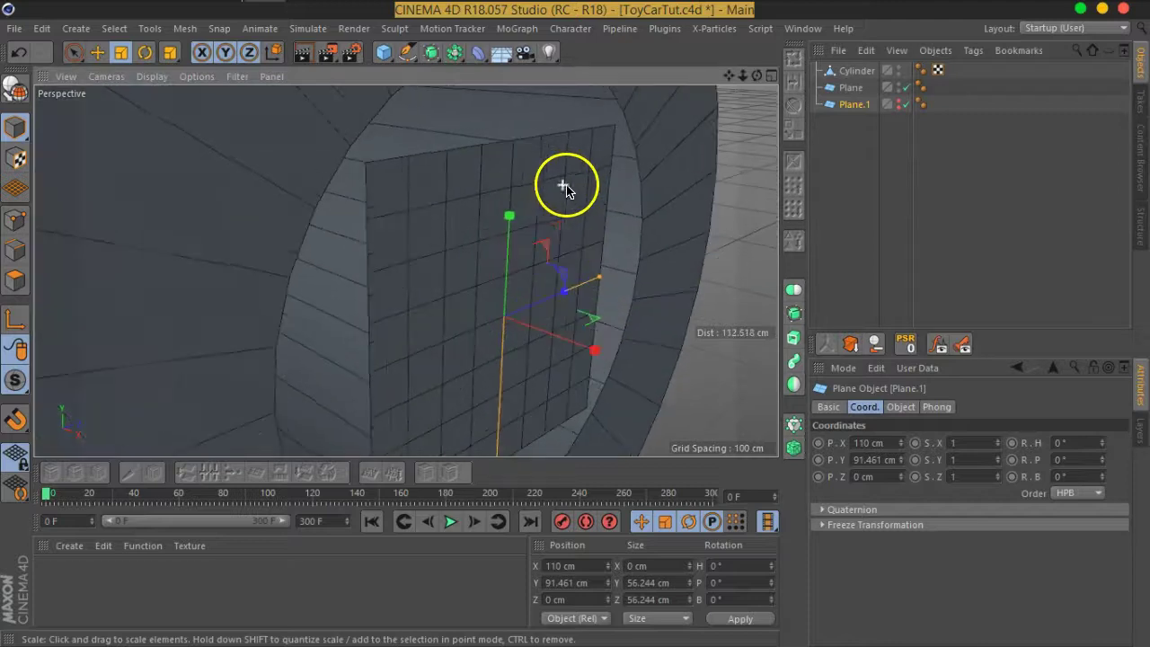
left_click(867, 87)
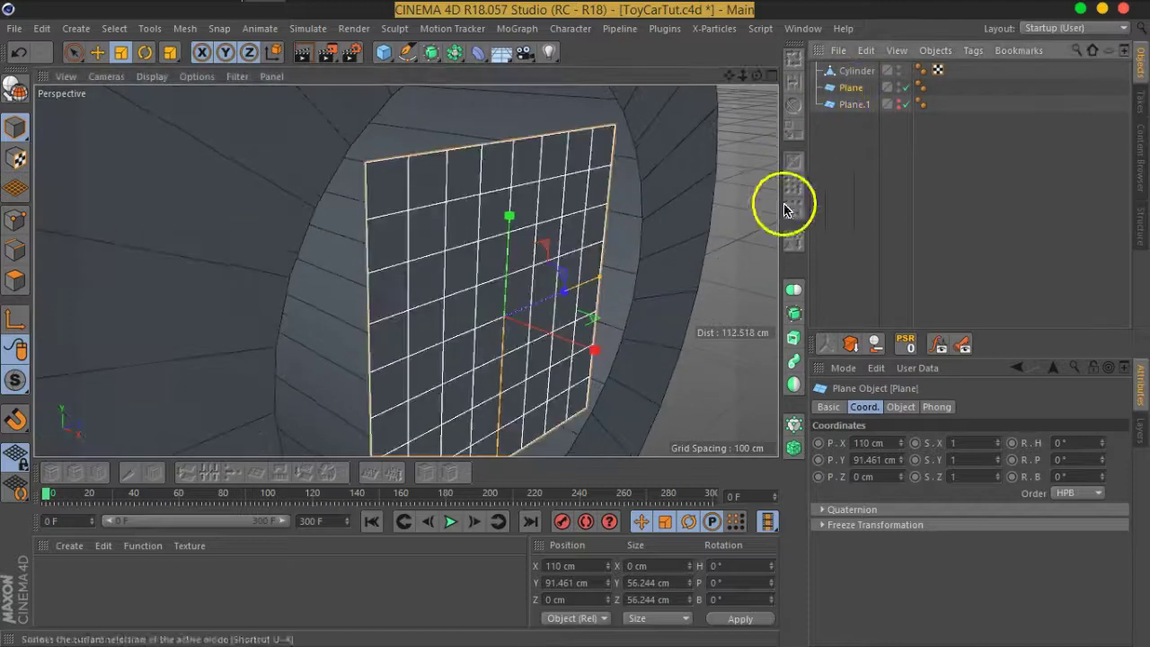
Make the 56 cm Plane editable and zoom around it inside the tube's opening.
left_click(15, 88)
left_click_drag(621, 288, 560, 239, "alt")
scroll(608, 278, "down", 2)
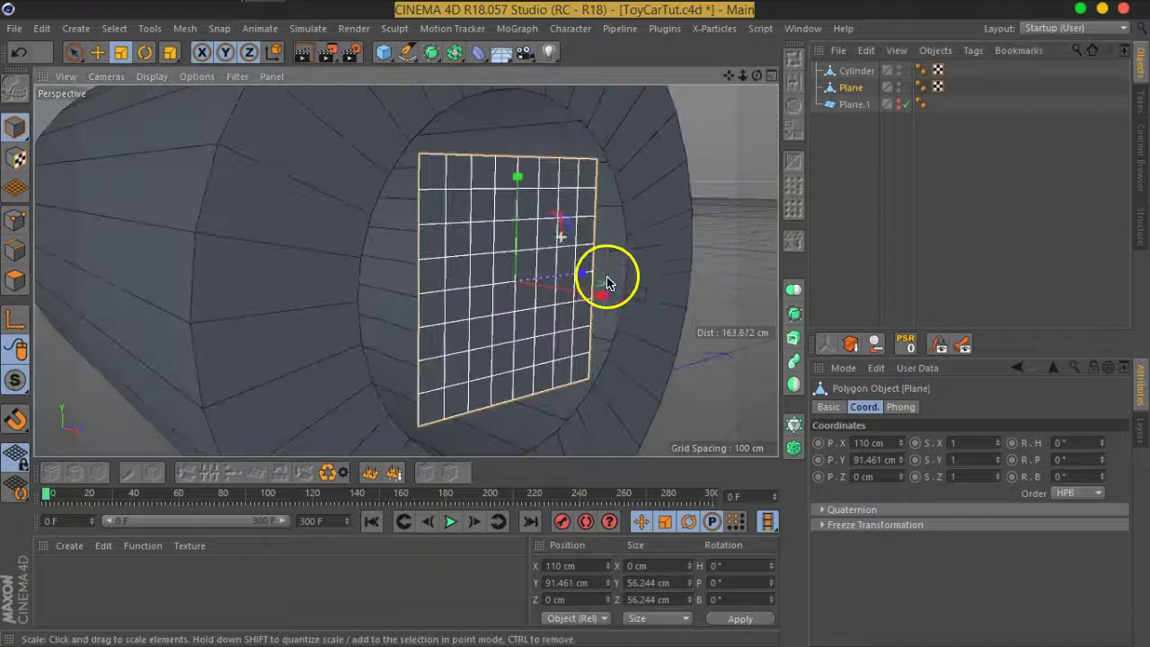
scroll(599, 254, "up", 1)
scroll(575, 212, "up", 1)
scroll(593, 180, "up", 1)
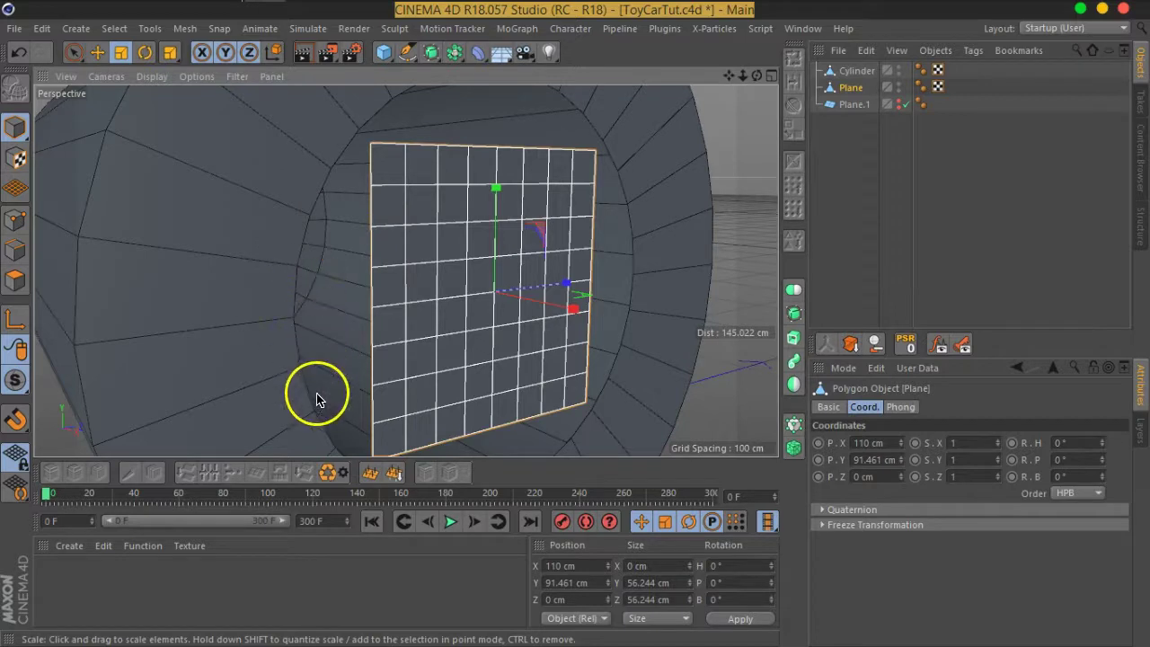
scroll(546, 235, "down", 1)
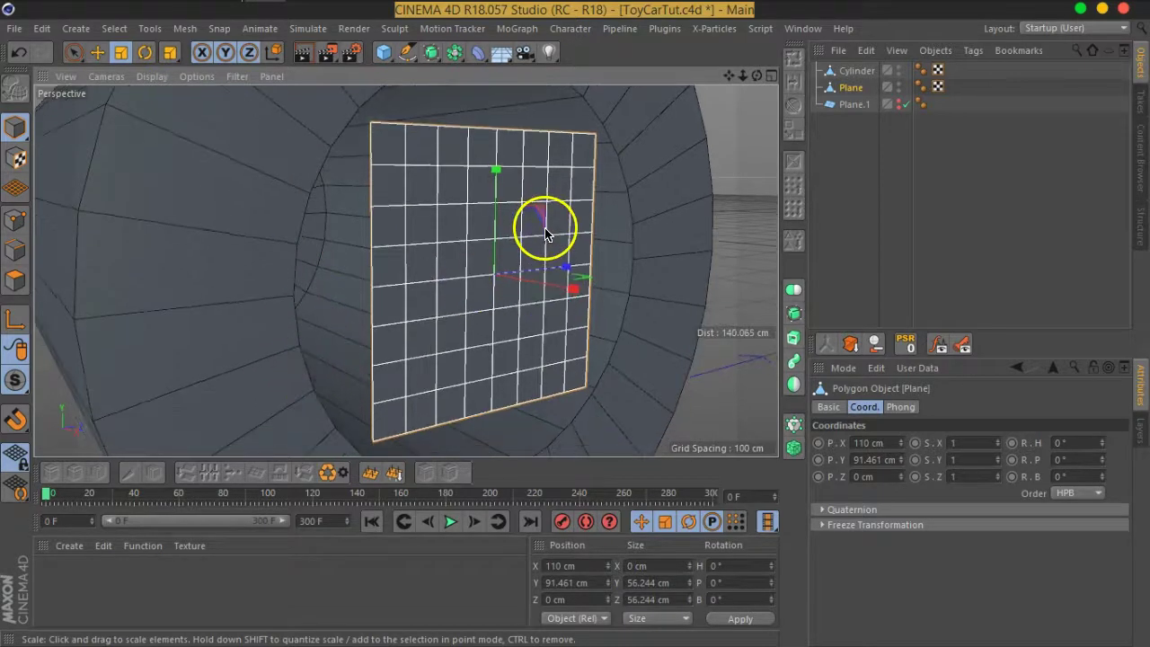
scroll(597, 258, "down", 3)
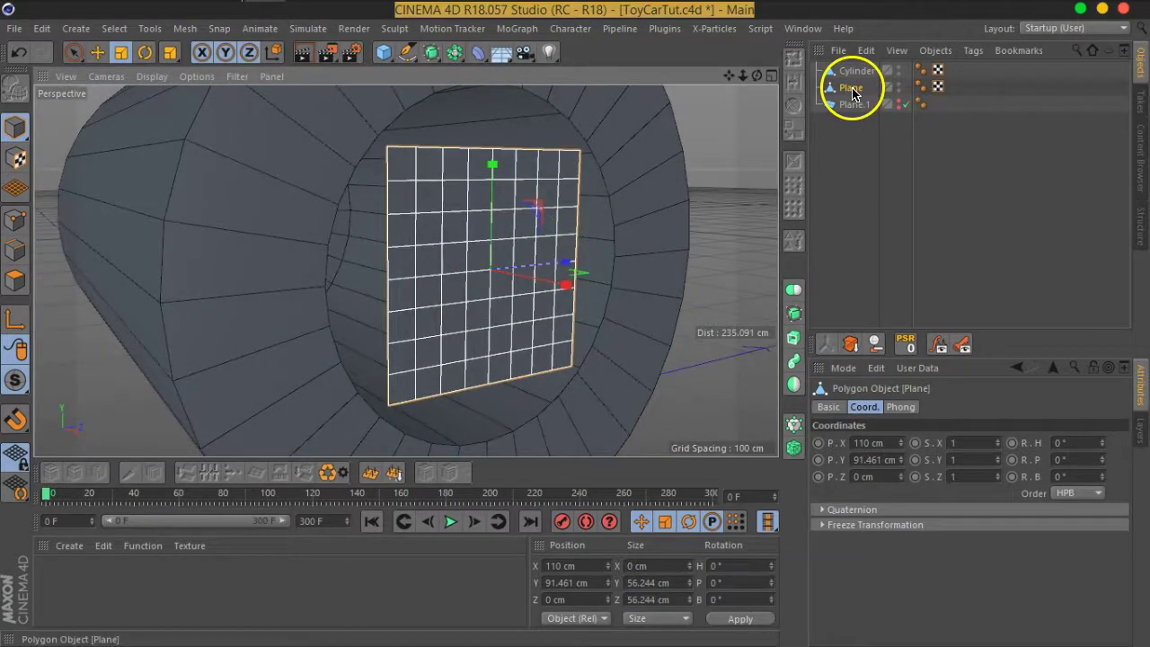
scroll(395, 163, "up", 5)
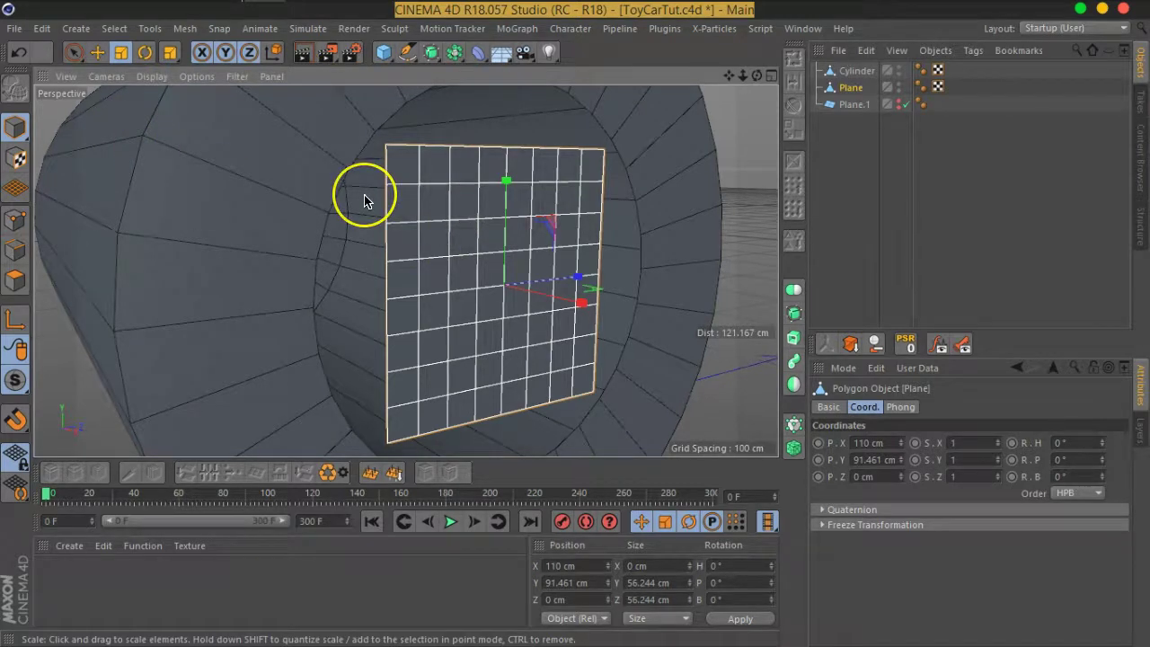
scroll(366, 198, "up", 5)
scroll(370, 198, "down", 4)
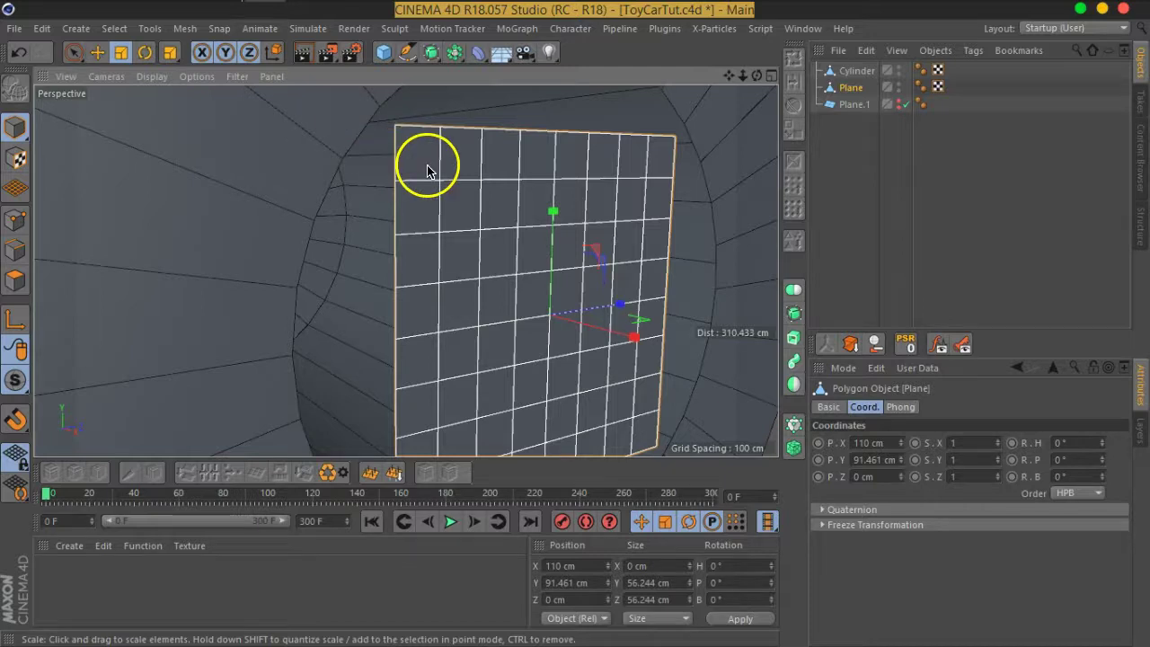
Select both Plane and Cylinder together and review their object commands without running one.
left_click(854, 70, "ctrl")
left_click(854, 168)
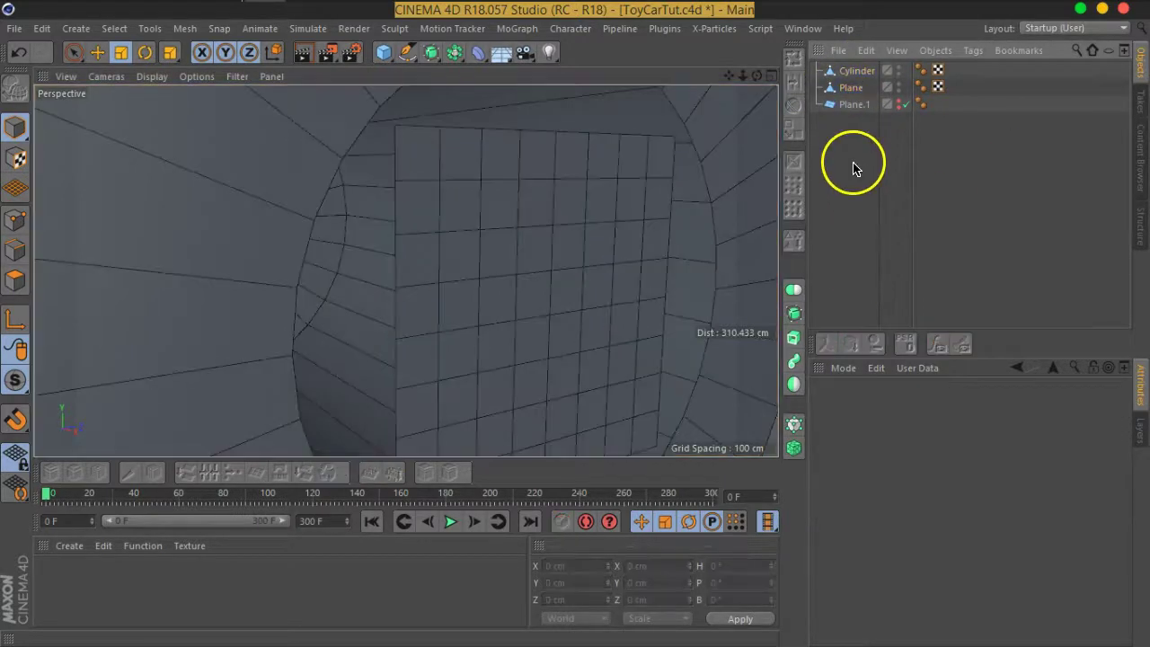
left_click(850, 87)
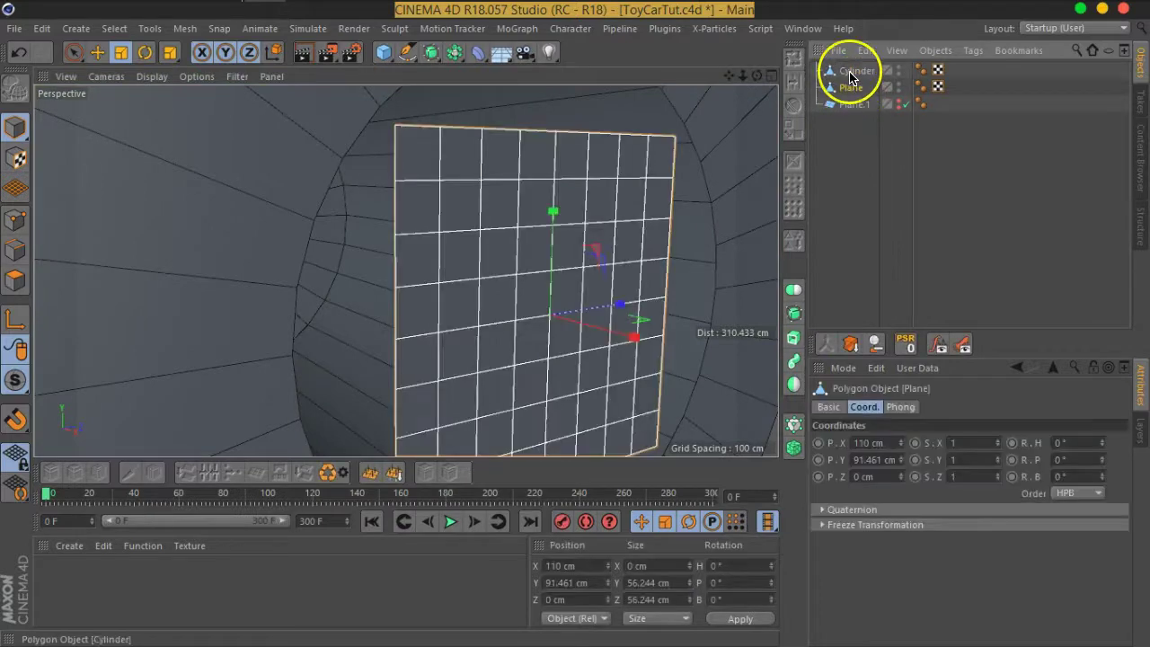
left_click(851, 72, "ctrl")
left_click(850, 73)
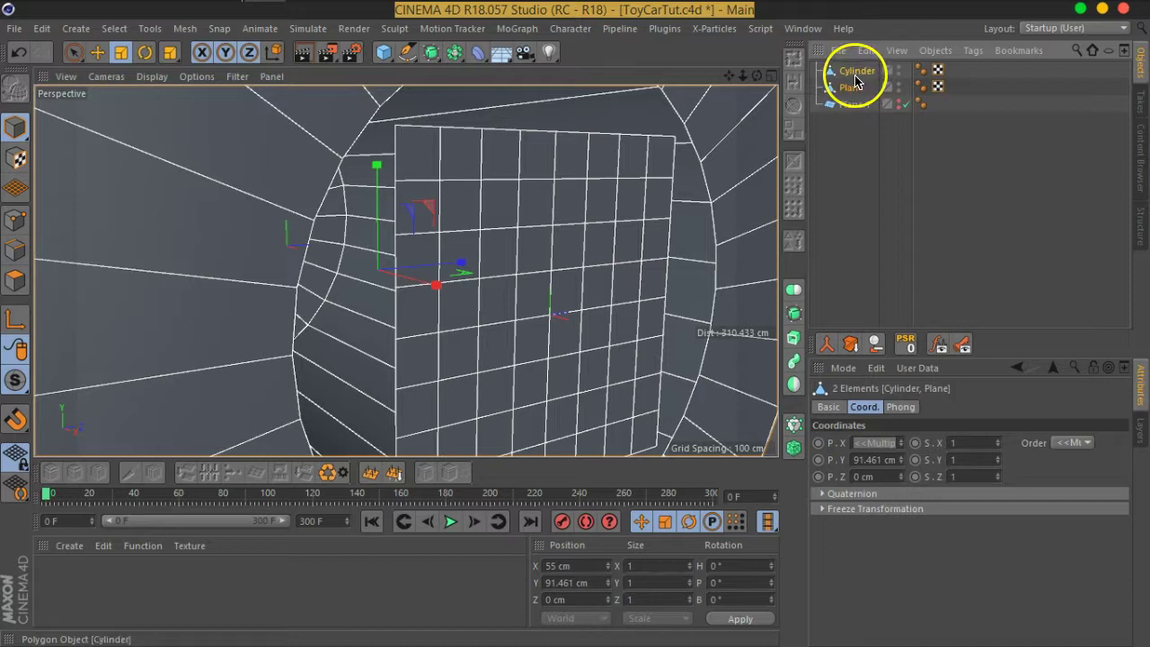
right_click(854, 79)
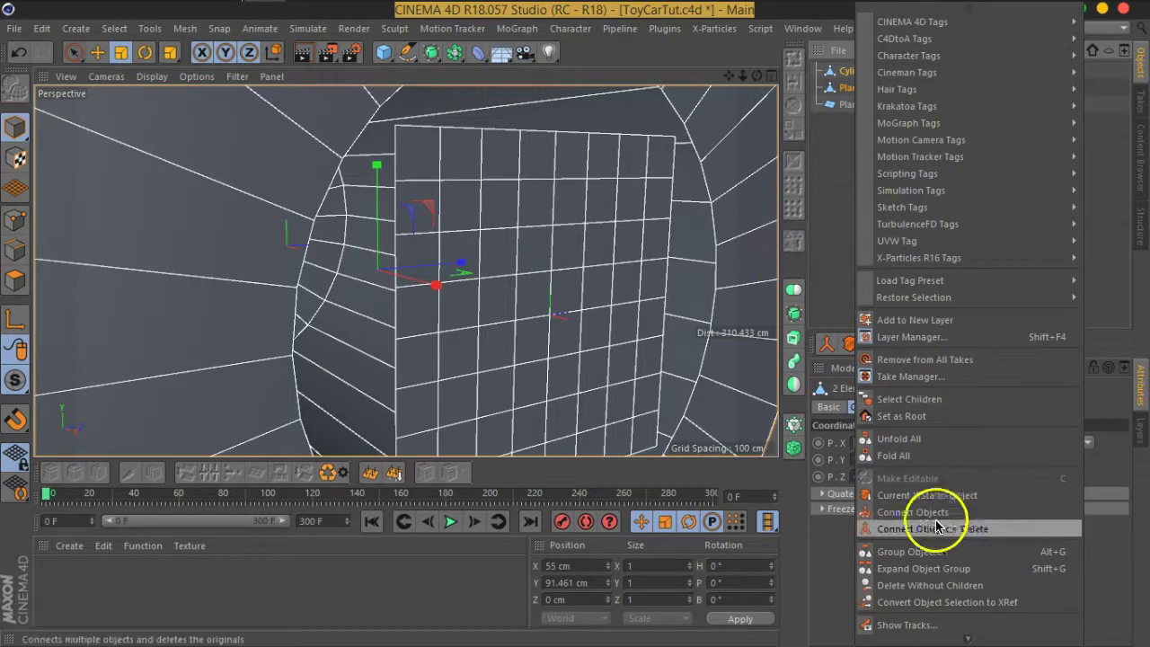
left_click(825, 183)
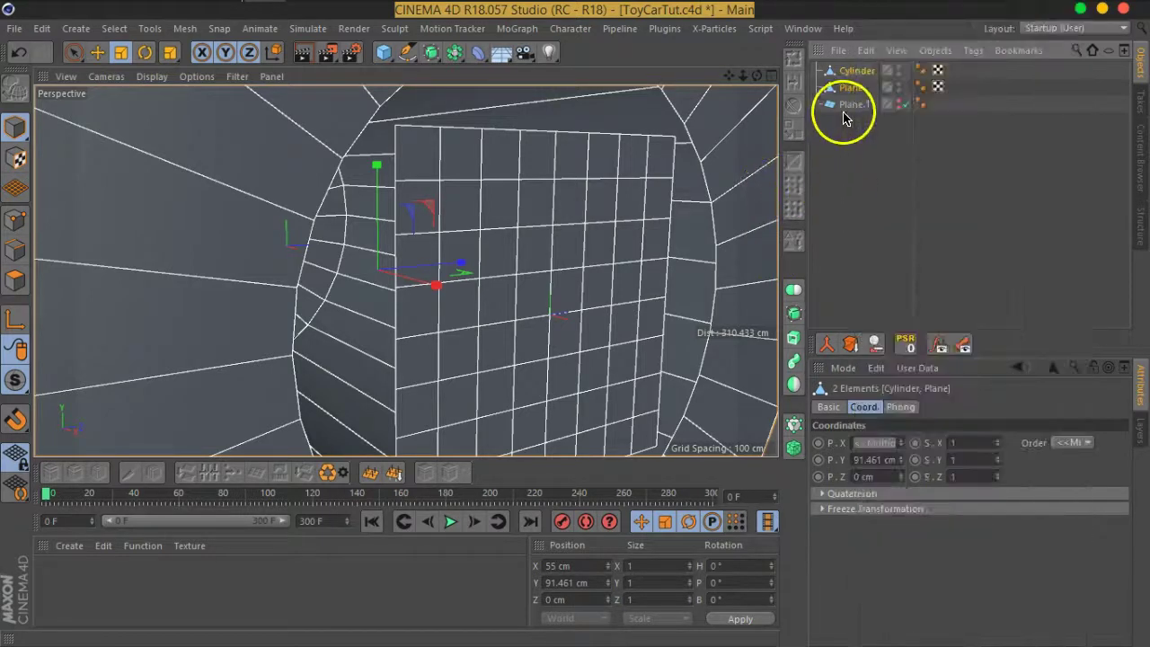
Merge Cylinder and Plane with Connect Objects + Delete and Optimize the points.
left_click(827, 353)
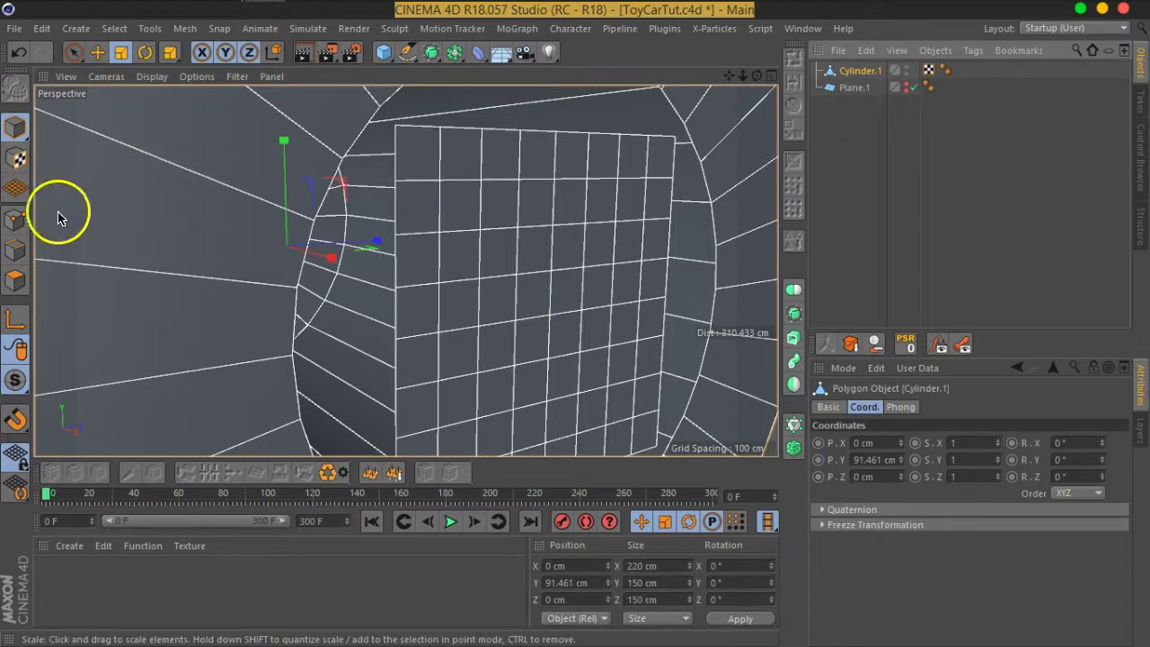
left_click(15, 219)
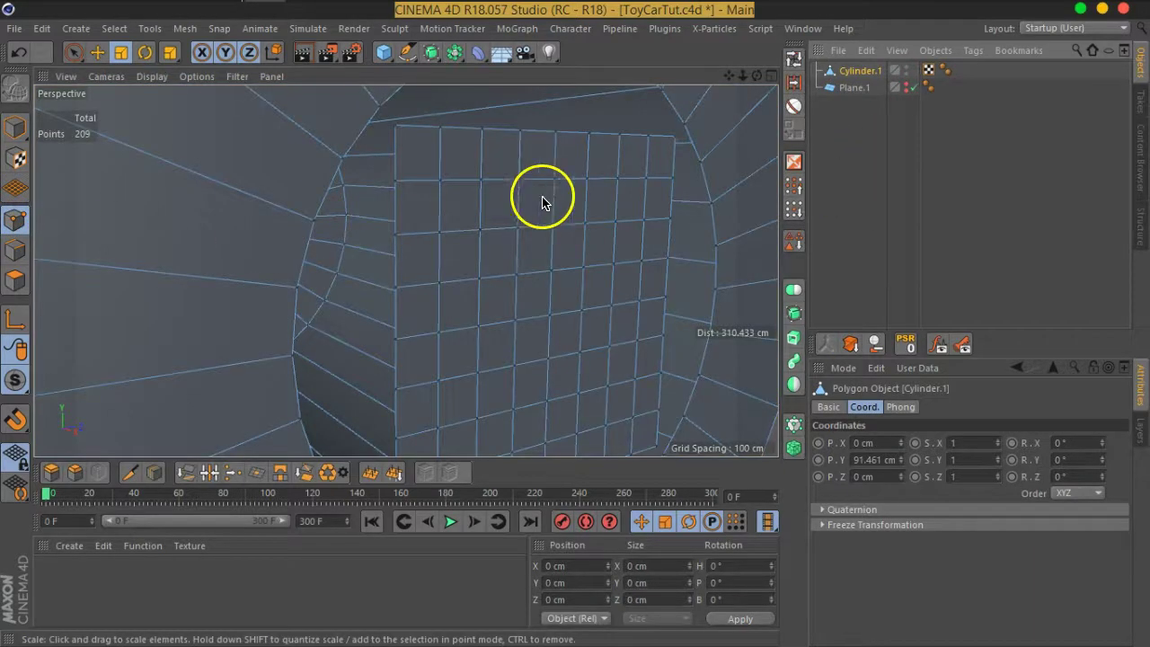
right_click(542, 201)
left_click(629, 616)
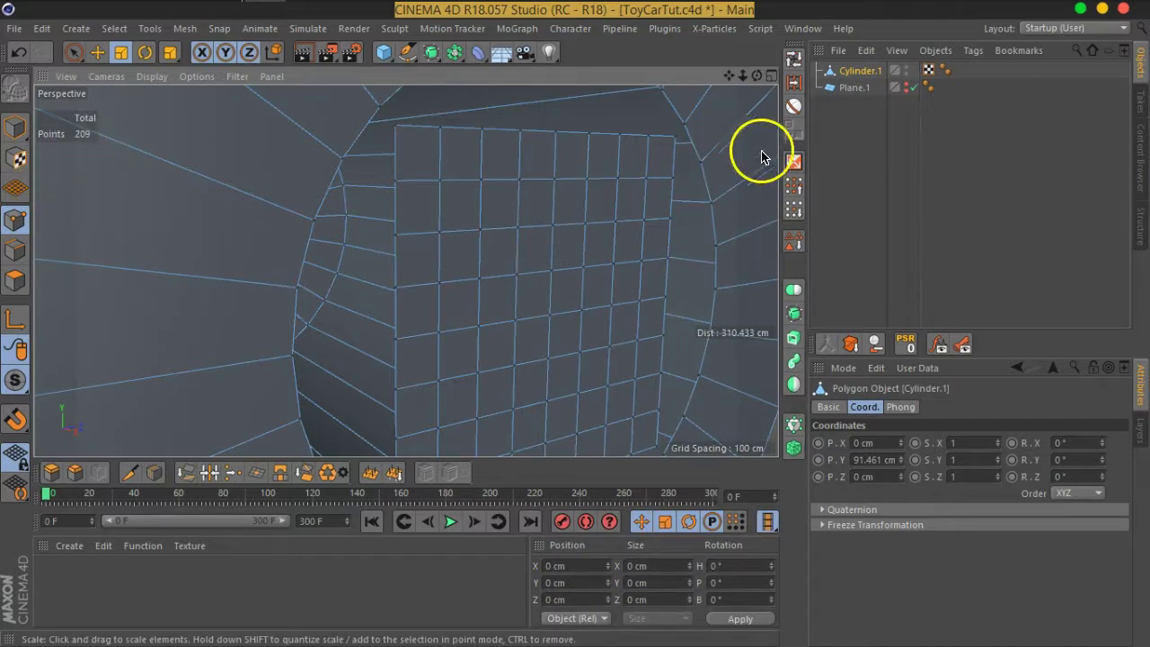
left_click(853, 72)
Loop-select the outer rim and inner rectangle boundary loops with Select Boundary Loop enabled.
left_click(16, 250)
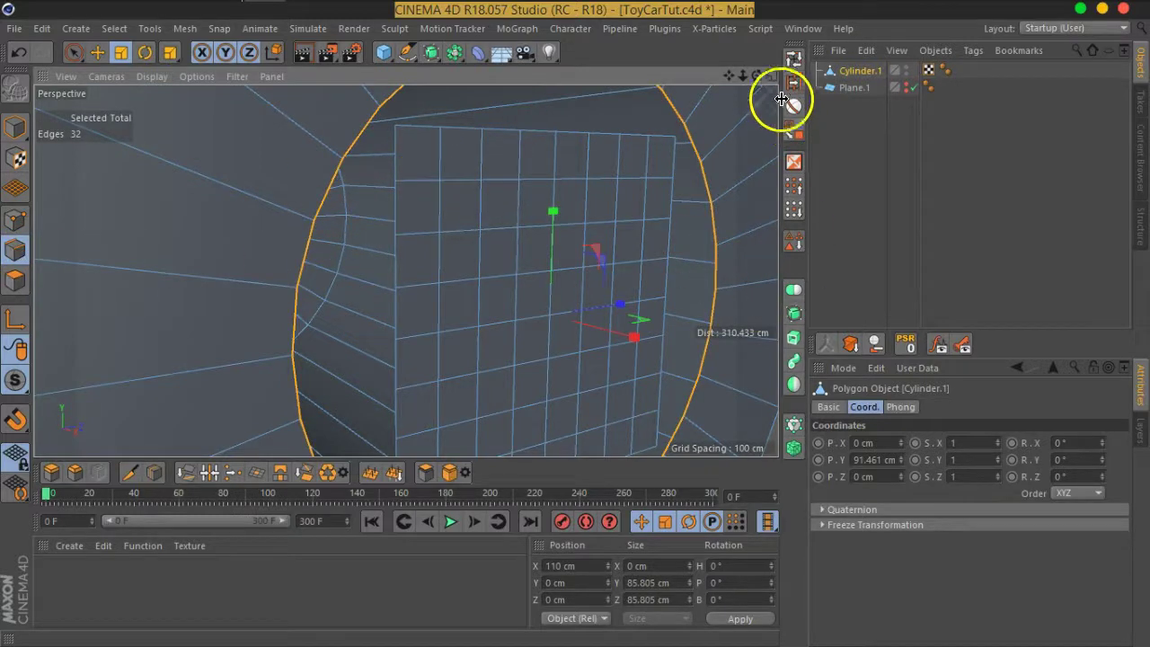
left_click(794, 63)
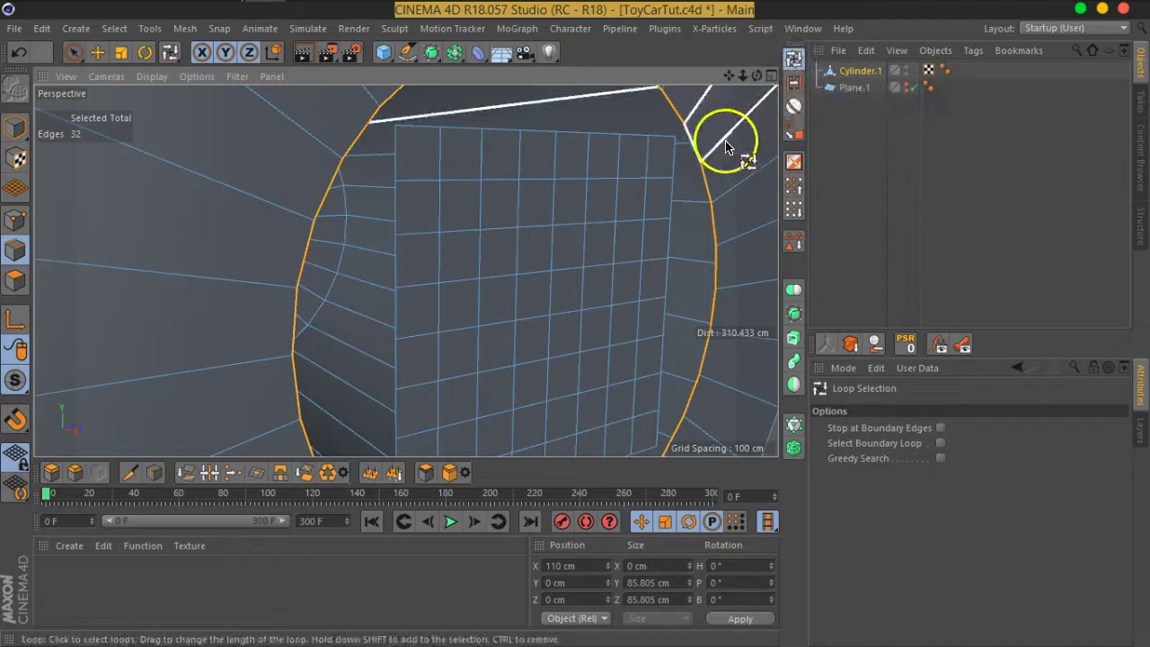
mouse_move(661, 142)
left_mouse_down()
mouse_move(403, 194)
mouse_move(598, 203)
mouse_move(674, 185)
mouse_move(660, 141)
mouse_move(639, 180)
mouse_move(660, 206)
mouse_move(490, 138)
left_mouse_up()
mouse_move(622, 136)
left_mouse_down()
mouse_move(661, 144)
mouse_move(411, 135)
mouse_move(393, 154)
mouse_move(413, 417)
mouse_move(673, 286)
mouse_move(675, 130)
mouse_move(648, 141)
mouse_move(883, 463)
mouse_move(642, 264)
mouse_move(526, 134)
mouse_move(411, 462)
mouse_move(602, 207)
mouse_move(663, 154)
mouse_move(605, 146)
mouse_move(1030, 497)
left_mouse_up()
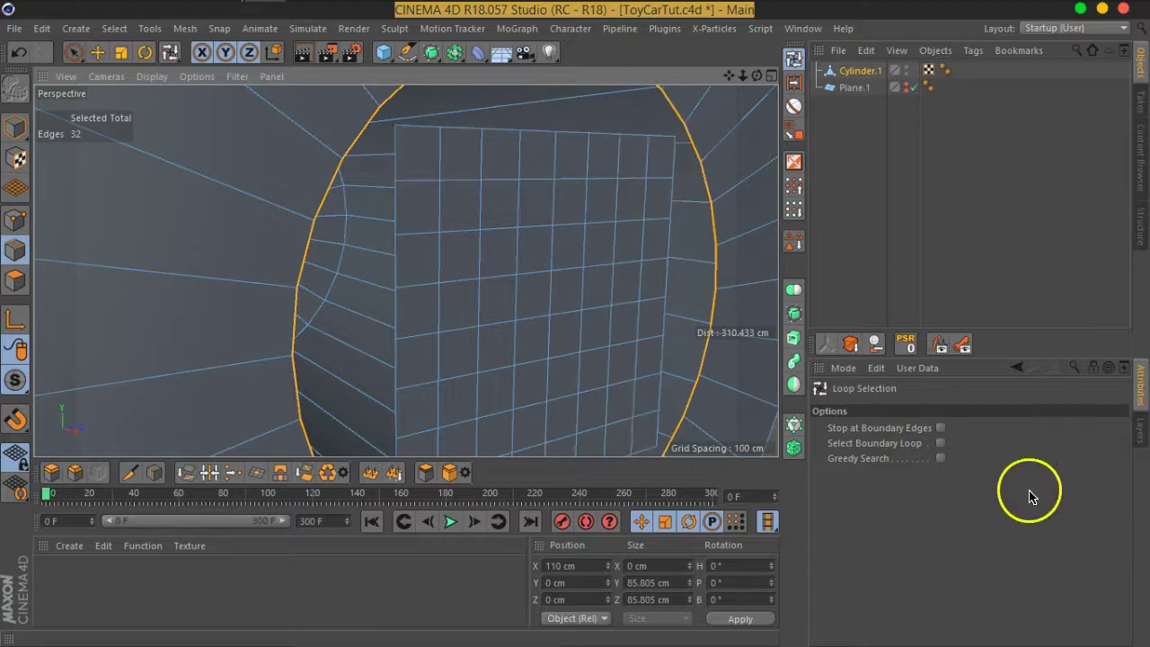
left_click(940, 445)
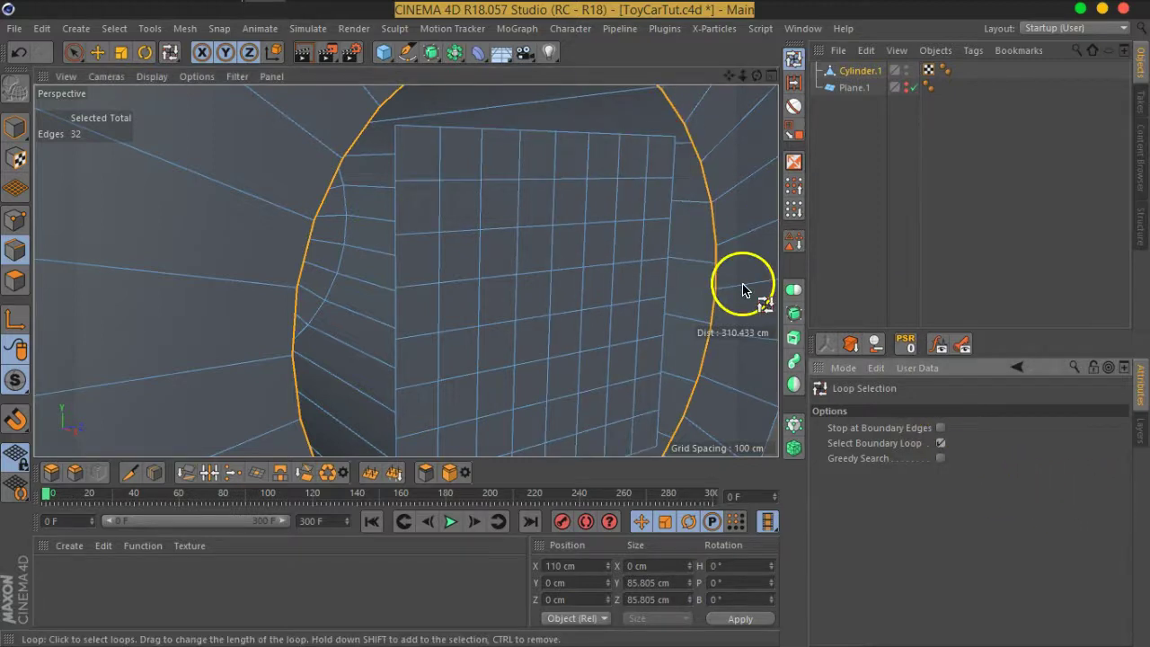
left_click(449, 134)
left_click(688, 388, "shift")
mouse_move(688, 388)
left_mouse_down("alt")
mouse_move(549, 290)
mouse_move(598, 308)
mouse_move(411, 275)
mouse_move(560, 259)
mouse_move(589, 298)
left_mouse_up("alt")
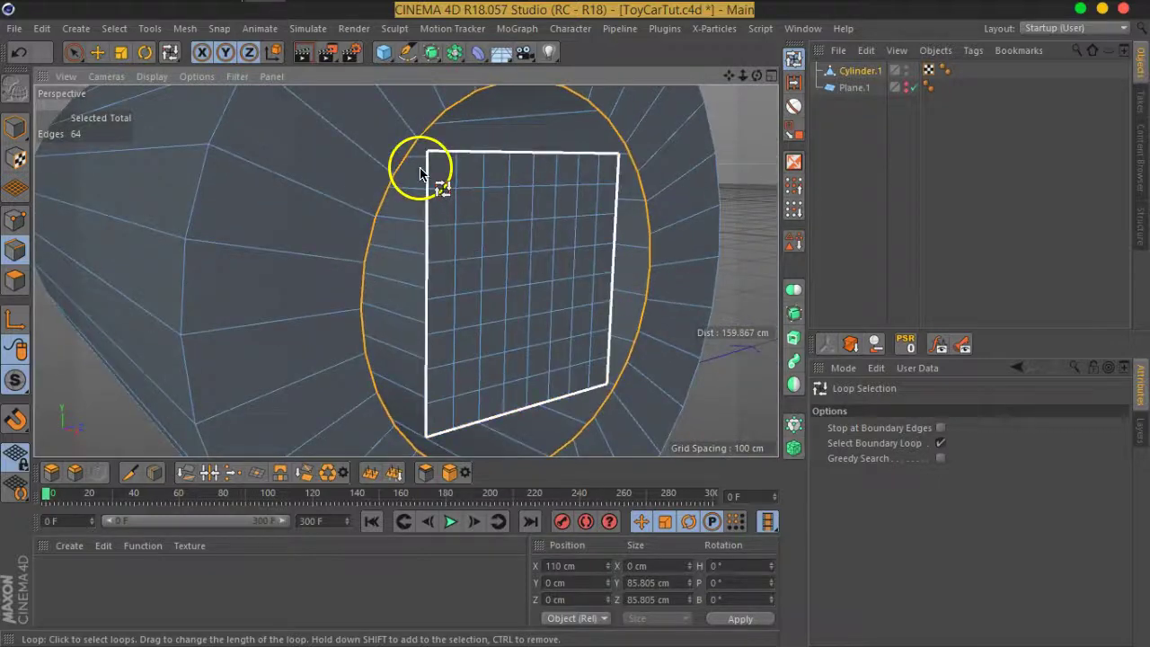
scroll(418, 170, "up", 4)
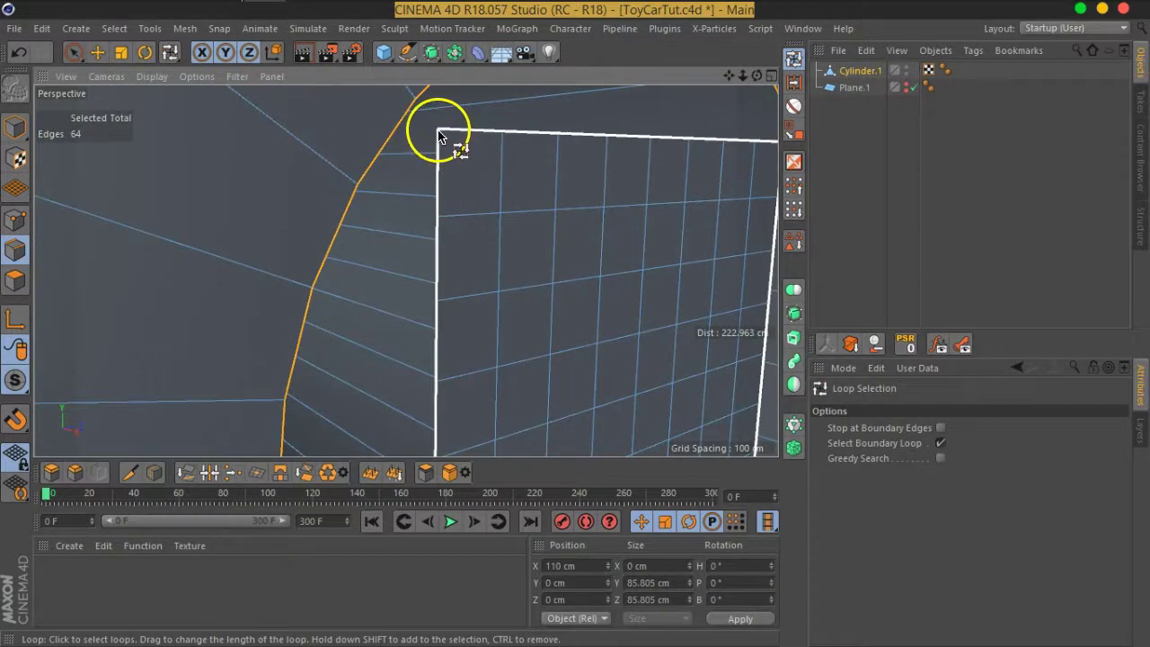
mouse_move(314, 129)
left_mouse_down("alt")
mouse_move(449, 205)
mouse_move(411, 264)
mouse_move(408, 205)
left_mouse_up("alt")
left_click(403, 196, "shift")
mouse_move(446, 275)
left_mouse_down("alt")
mouse_move(455, 248)
mouse_move(410, 159)
left_mouse_up("alt")
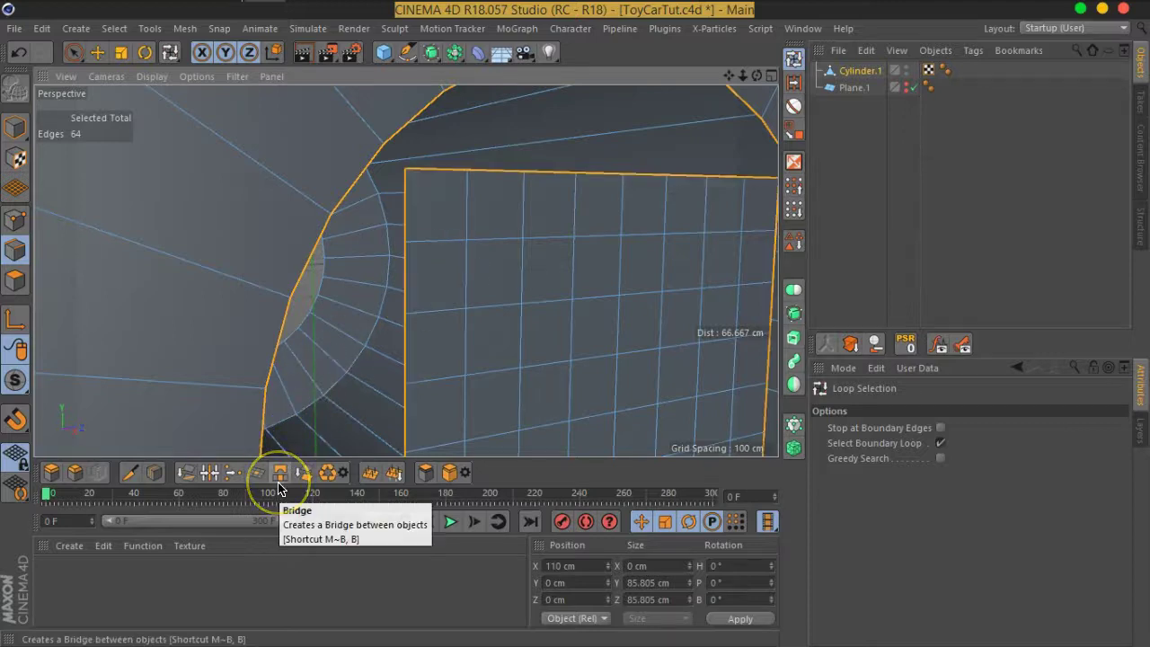
Try bridging the cylinder's opening edge to the plane's corner edges with Bridge.
right_click(423, 174)
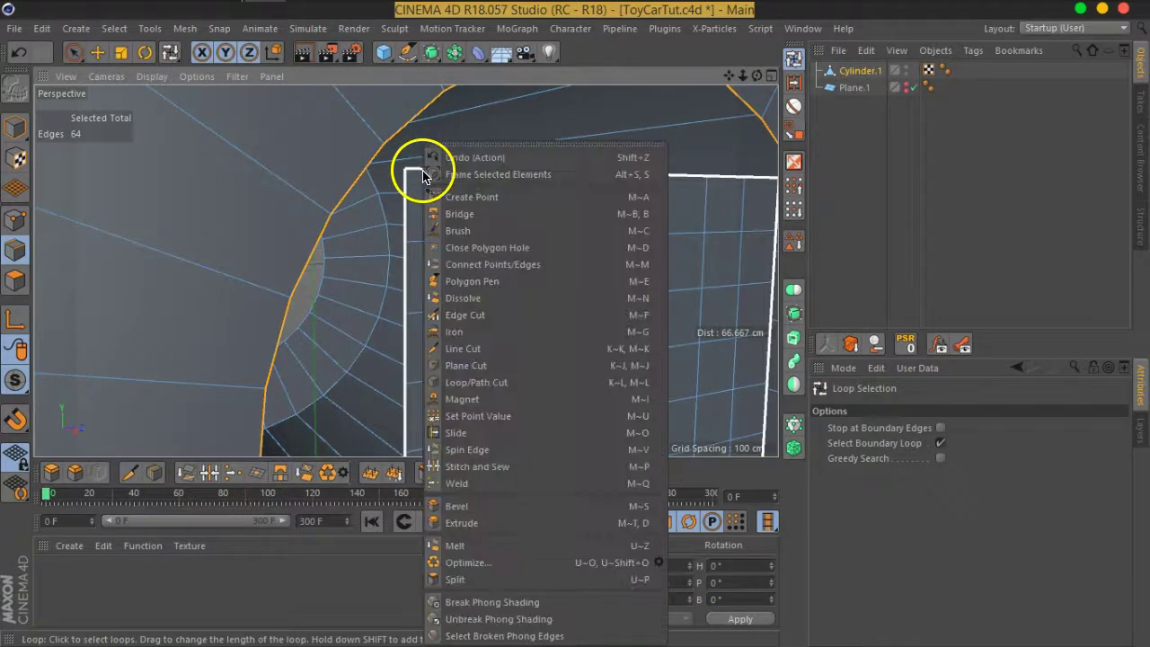
left_click(460, 213)
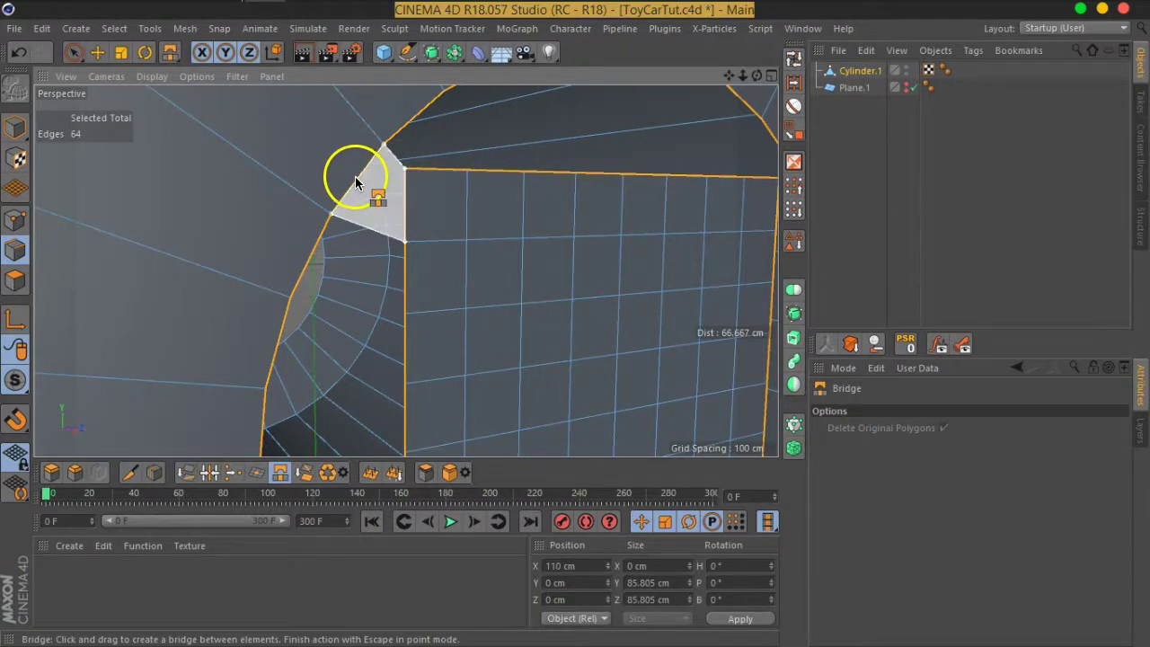
left_click(557, 258)
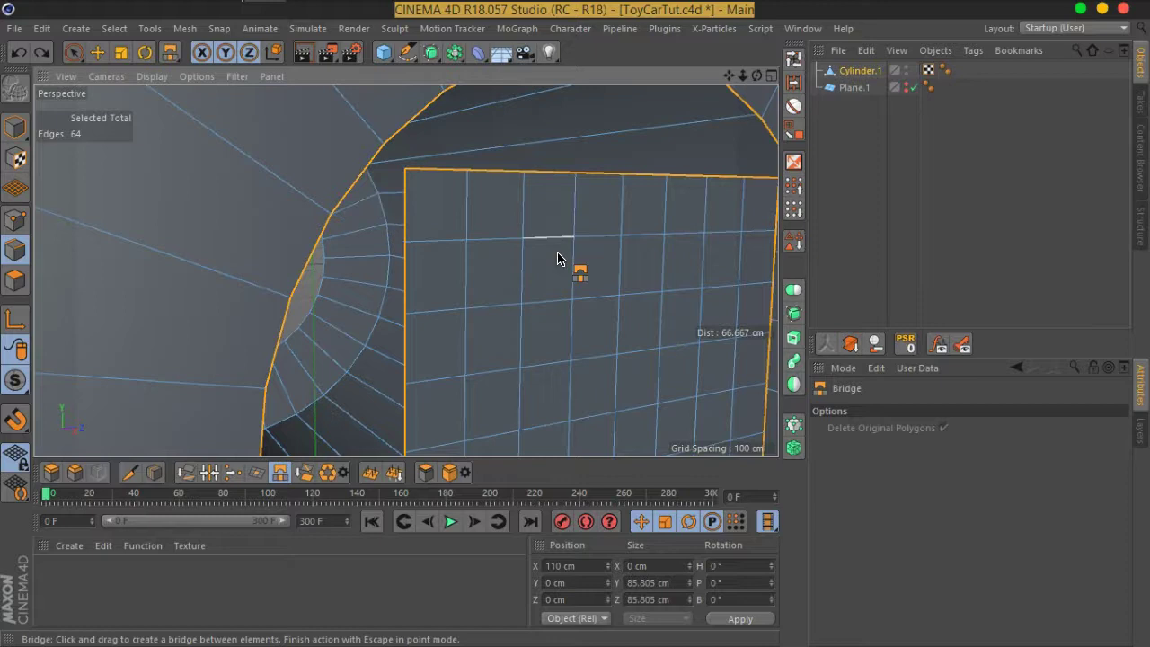
scroll(557, 256, "down", 3)
mouse_move(583, 265)
left_mouse_down("alt")
mouse_move(437, 196)
mouse_move(470, 115)
left_mouse_up("alt")
scroll(438, 196, "up", 3)
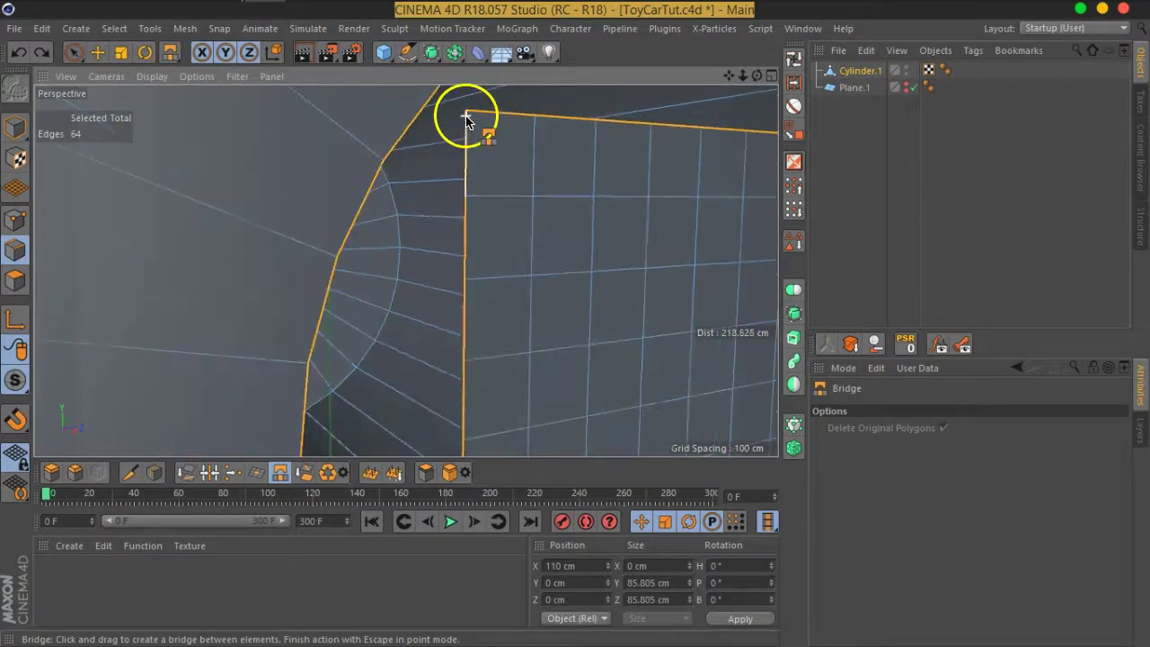
scroll(470, 116, "down", 3)
left_click_drag(484, 167, 468, 146)
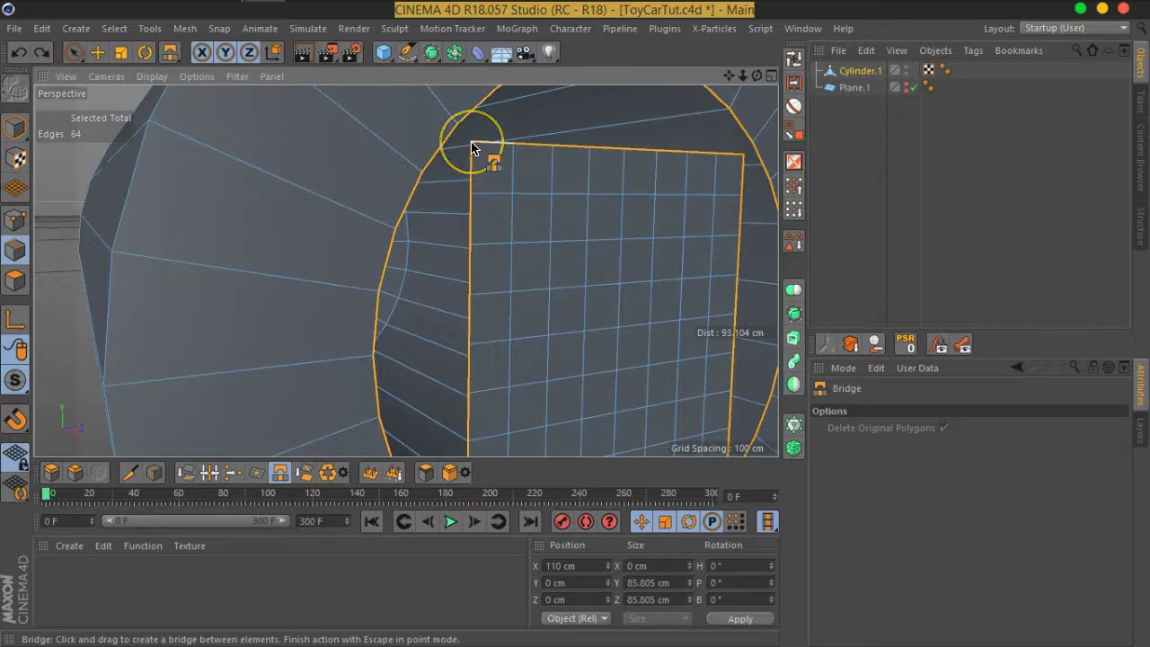
mouse_move(460, 133)
left_mouse_down()
mouse_move(526, 154)
mouse_move(763, 521)
mouse_move(692, 51)
mouse_move(473, 339)
mouse_move(719, 238)
mouse_move(698, 206)
mouse_move(706, 188)
mouse_move(643, 231)
left_mouse_up()
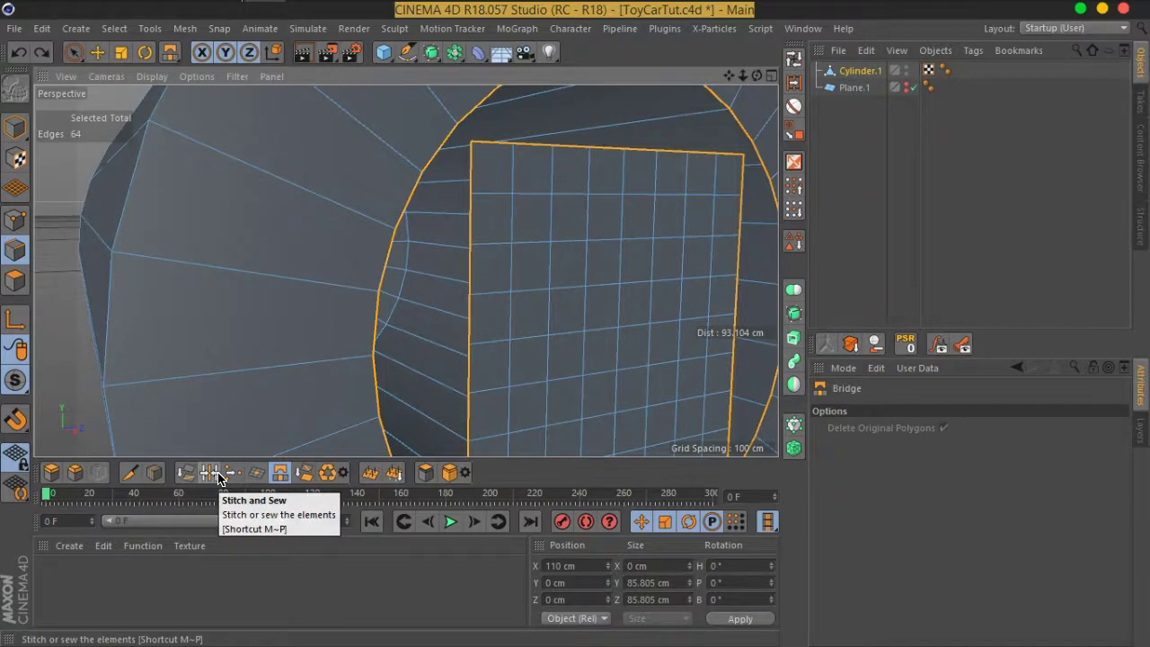
Sew the plane's border to the cylinder opening with Stitch and Sew.
left_click_drag(506, 177, 465, 238)
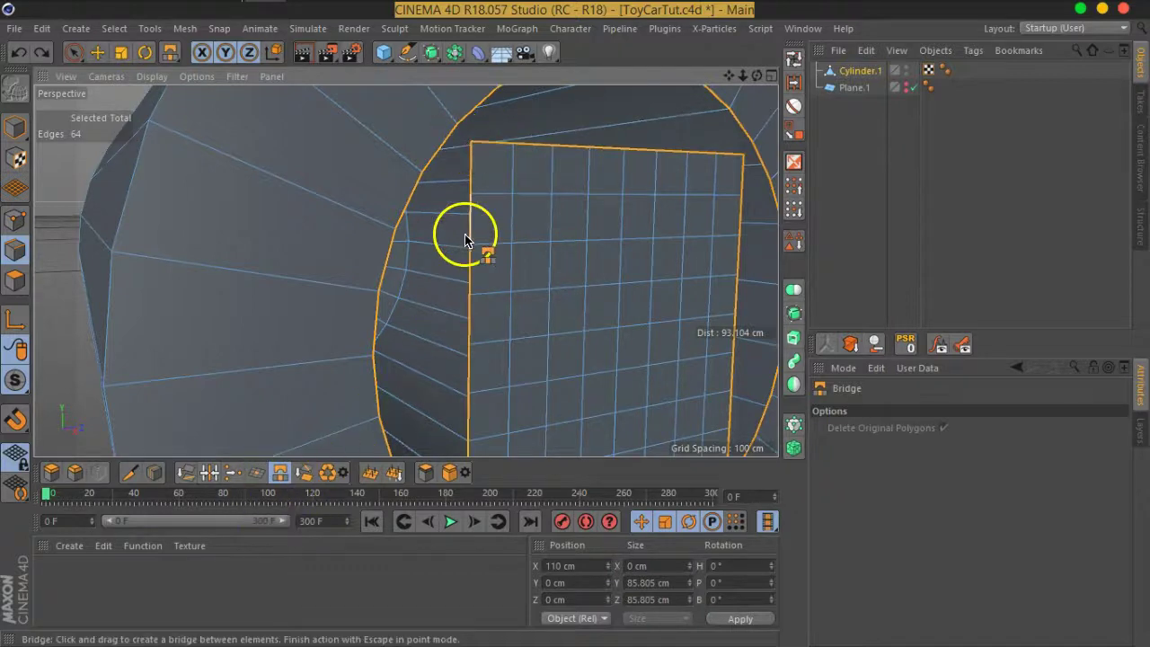
right_click(482, 162)
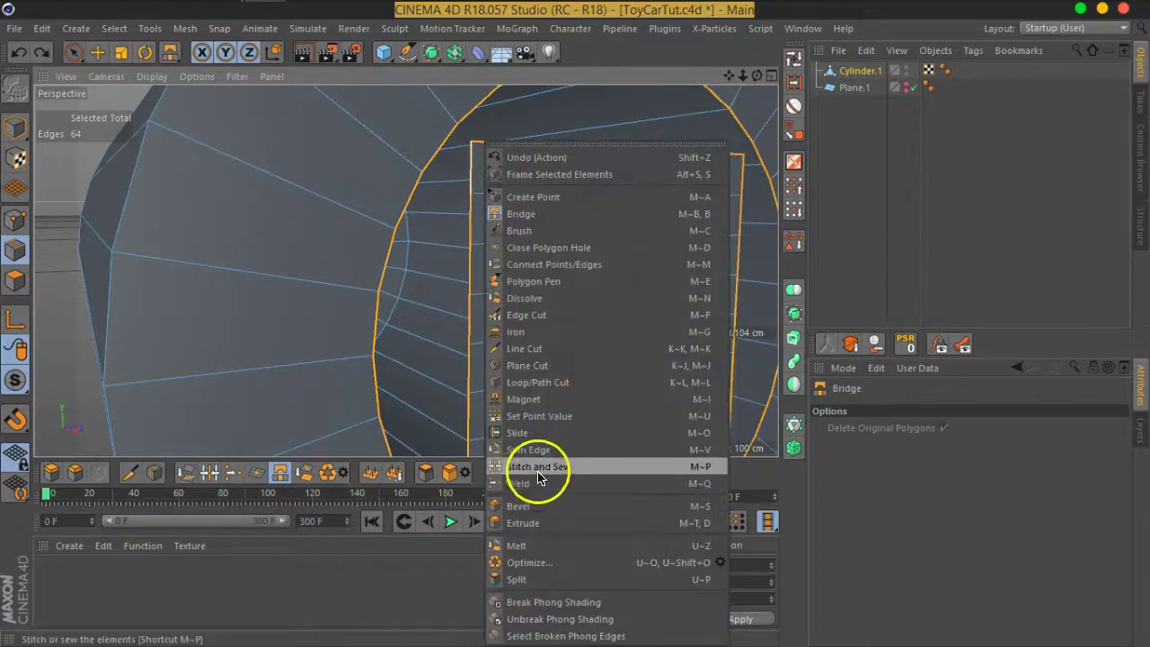
left_click(579, 468)
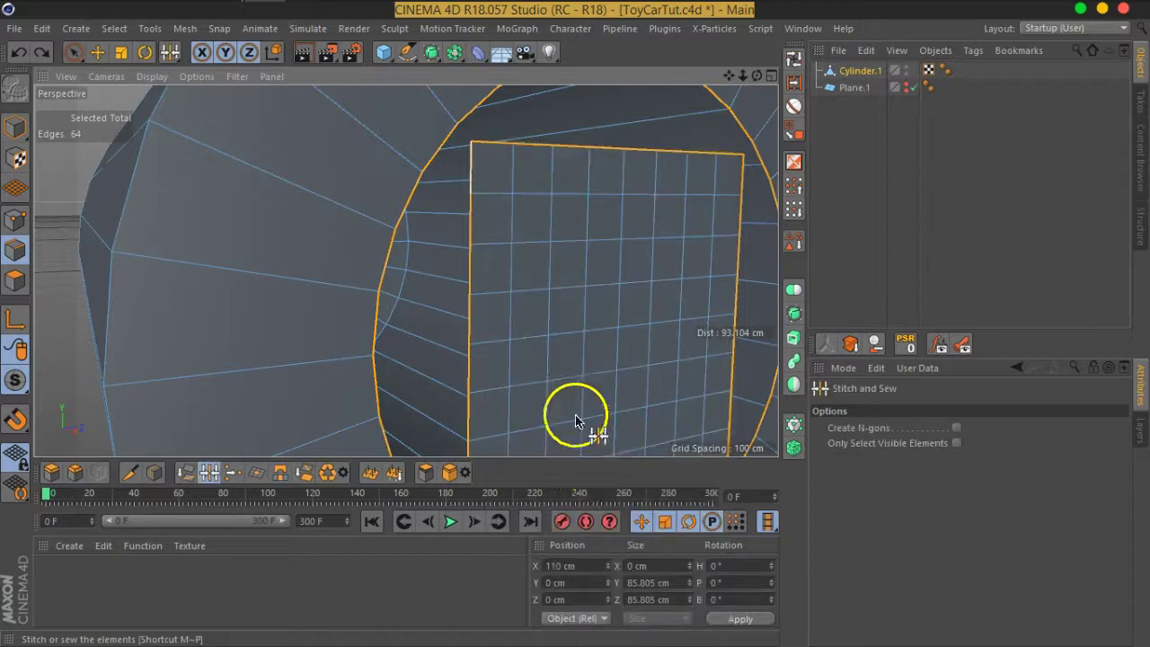
scroll(471, 148, "up", 2)
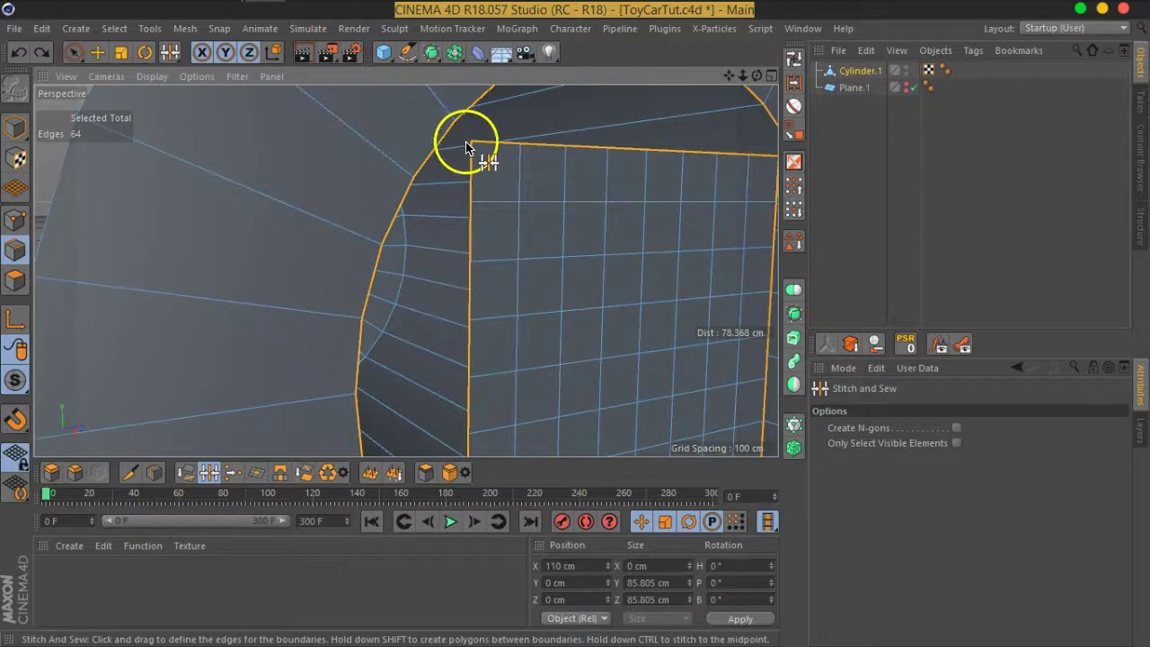
mouse_move(473, 146)
left_mouse_down()
mouse_move(454, 124)
mouse_move(543, 236)
mouse_move(624, 277)
left_mouse_up()
Deselect and orbit the tube to inspect the filled cap and the opposite open end.
mouse_move(521, 246)
left_mouse_down("alt")
mouse_move(568, 209)
mouse_move(729, 246)
left_mouse_up("alt")
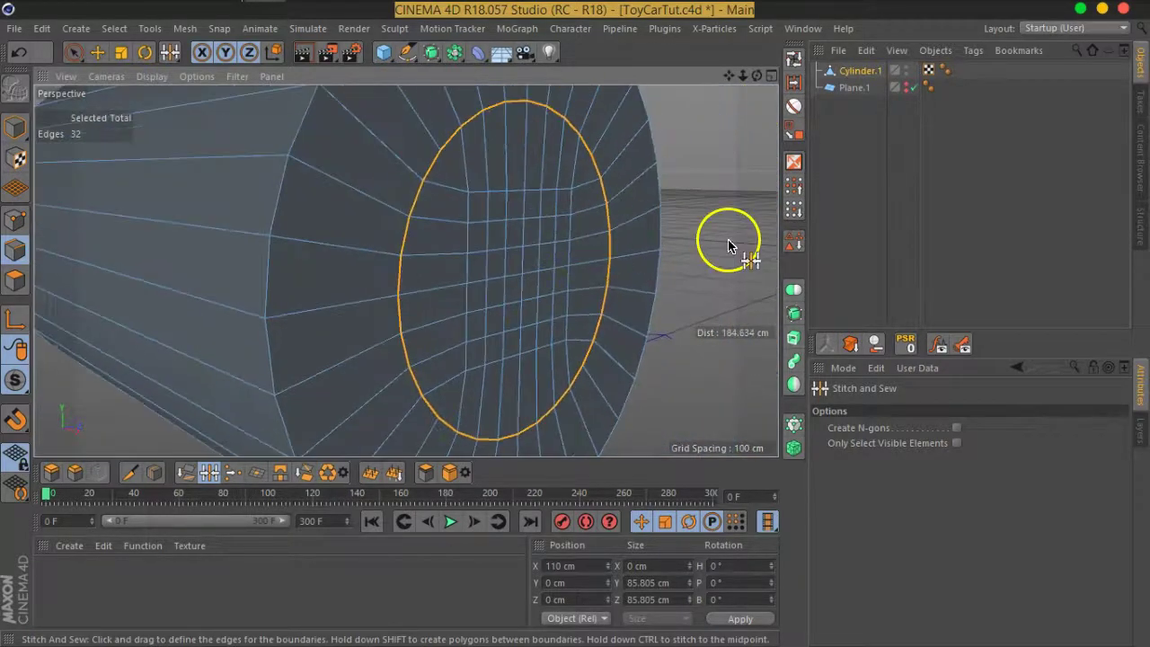
left_click(860, 152)
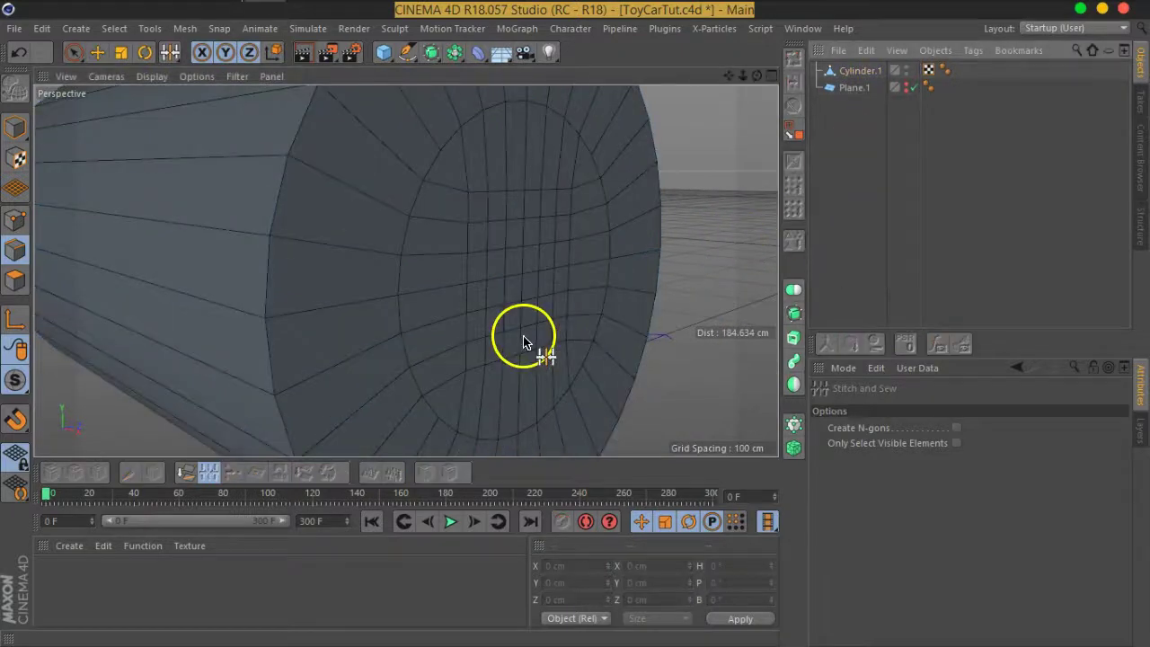
scroll(534, 313, "down", 5)
mouse_move(534, 313)
left_mouse_down("alt")
mouse_move(316, 257)
mouse_move(491, 282)
left_mouse_up("alt")
scroll(492, 281, "up", 2)
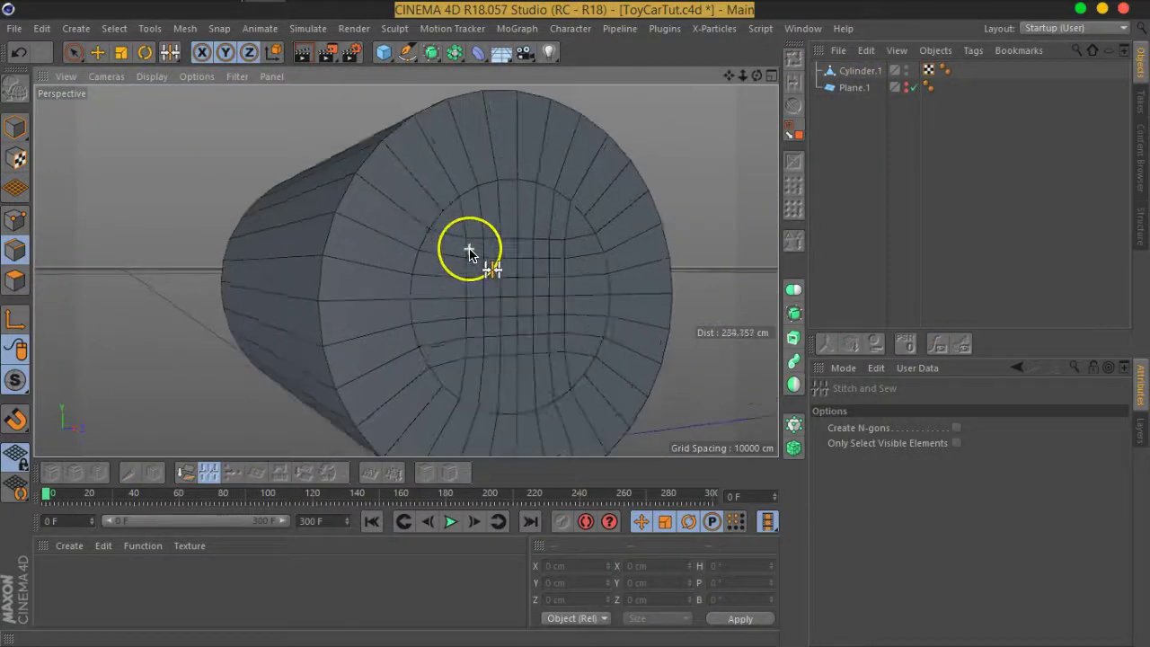
scroll(471, 261, "up", 3)
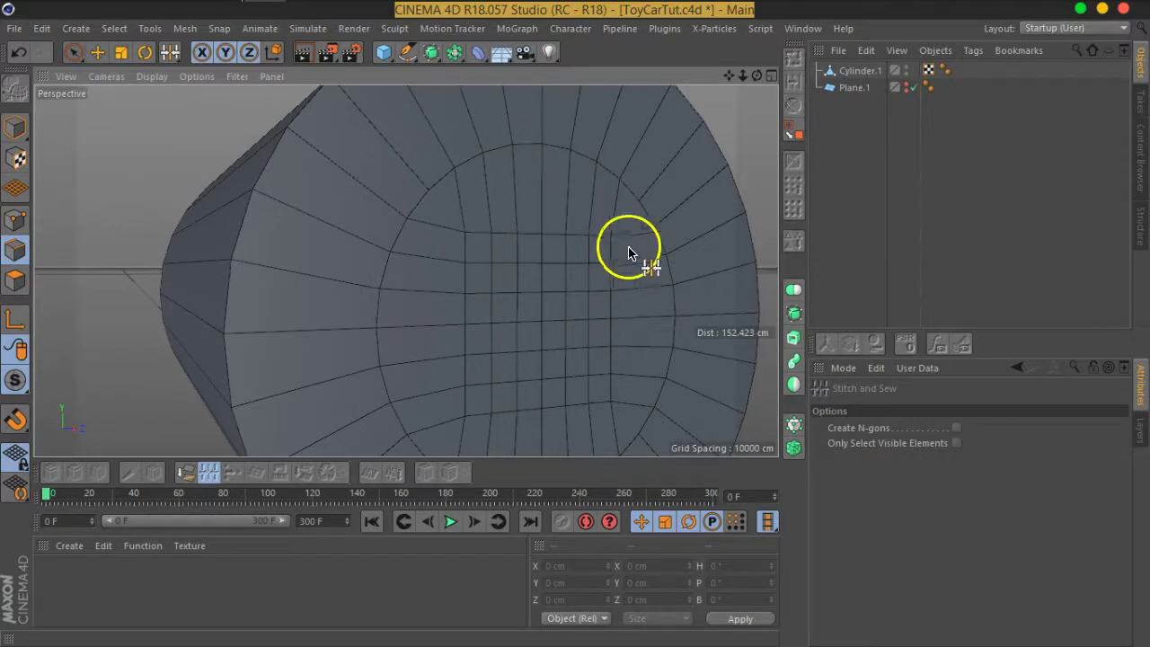
left_click_drag(527, 240, 535, 294, "alt")
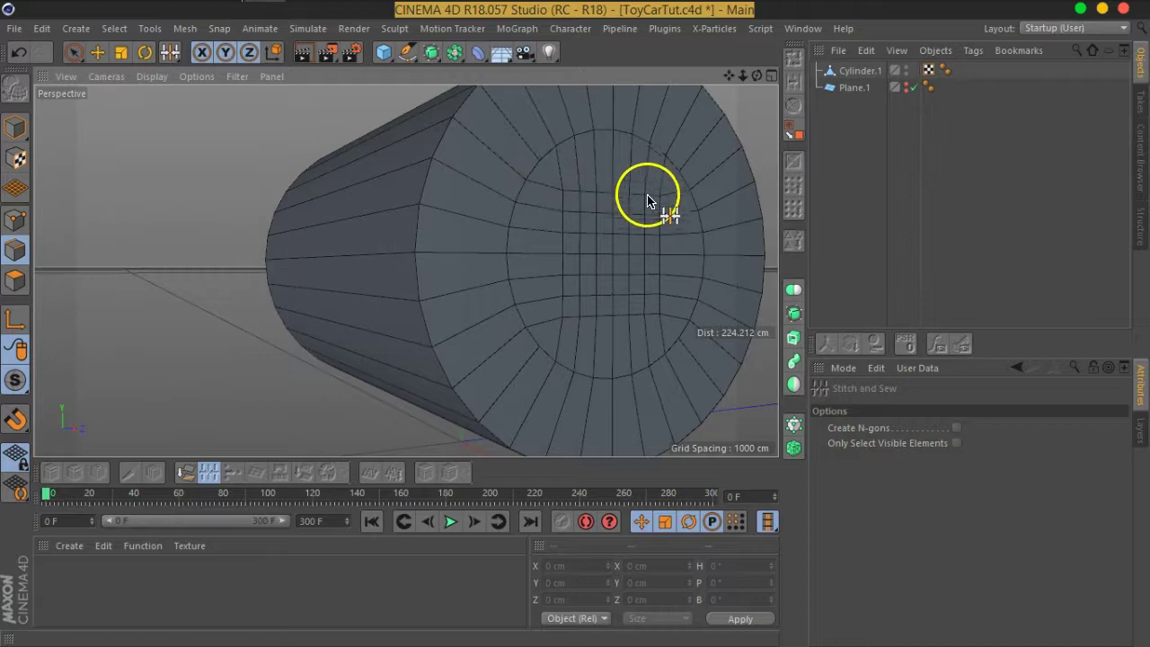
mouse_move(628, 200)
left_mouse_down("alt")
mouse_move(457, 295)
mouse_move(475, 272)
mouse_move(375, 257)
mouse_move(442, 275)
left_mouse_up("alt")
scroll(443, 275, "up", 3)
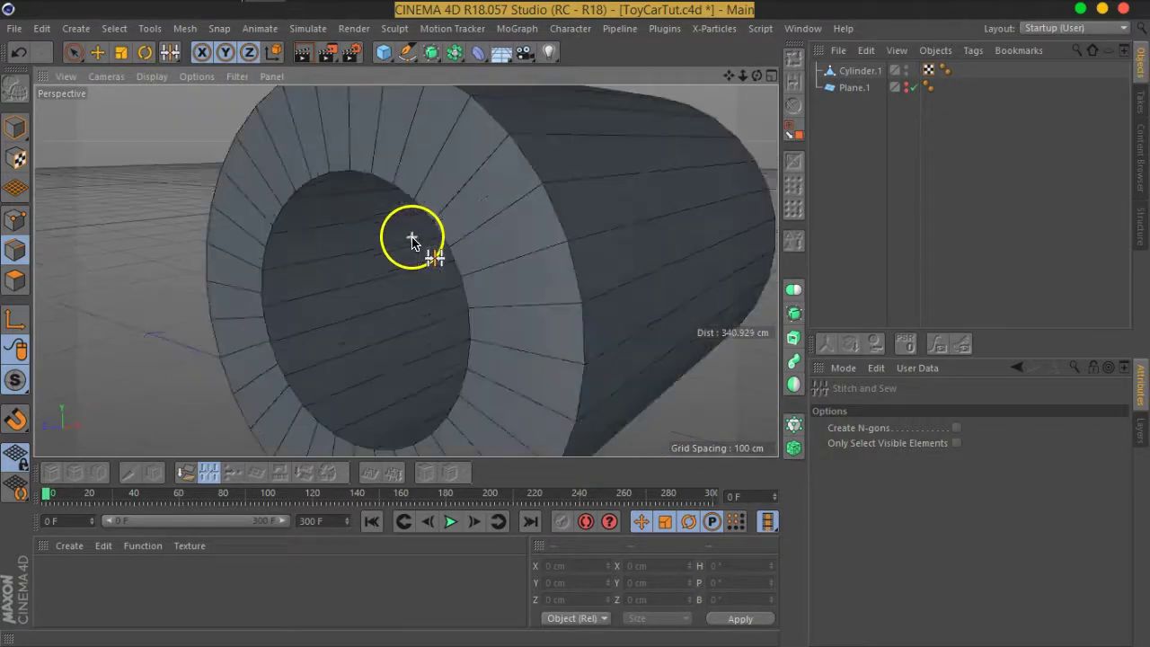
Unhide Plane.1, then turn Cylinder.1's open-end rim loop into a spline with Edge to Spline.
left_click(854, 87)
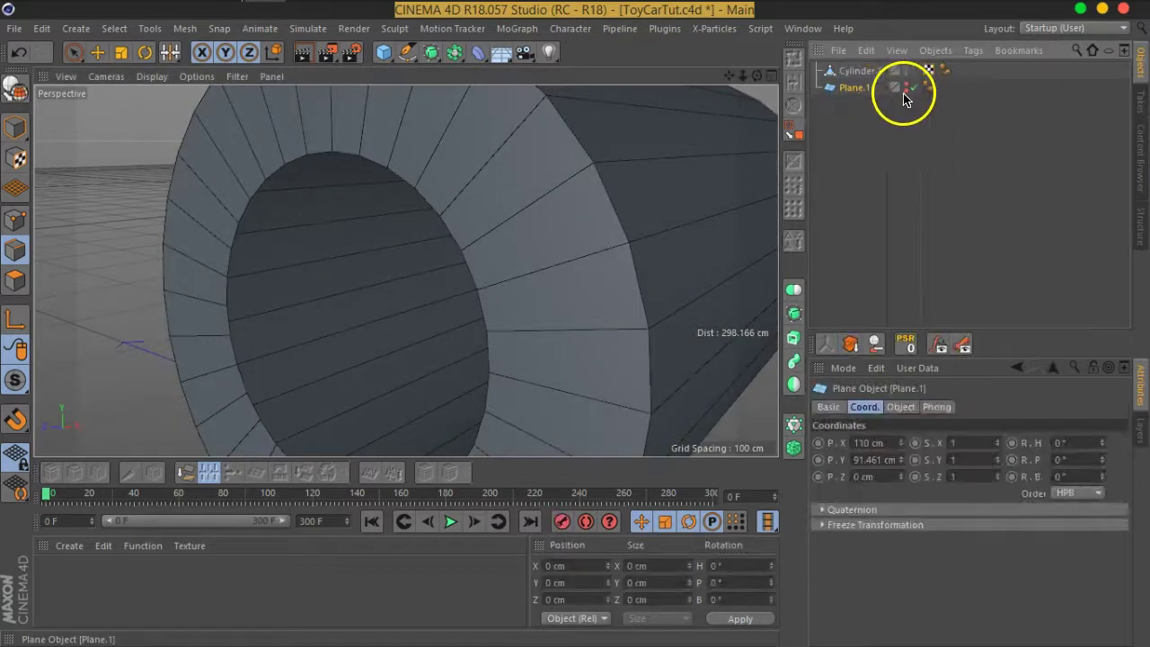
left_click(905, 87)
left_click(850, 70)
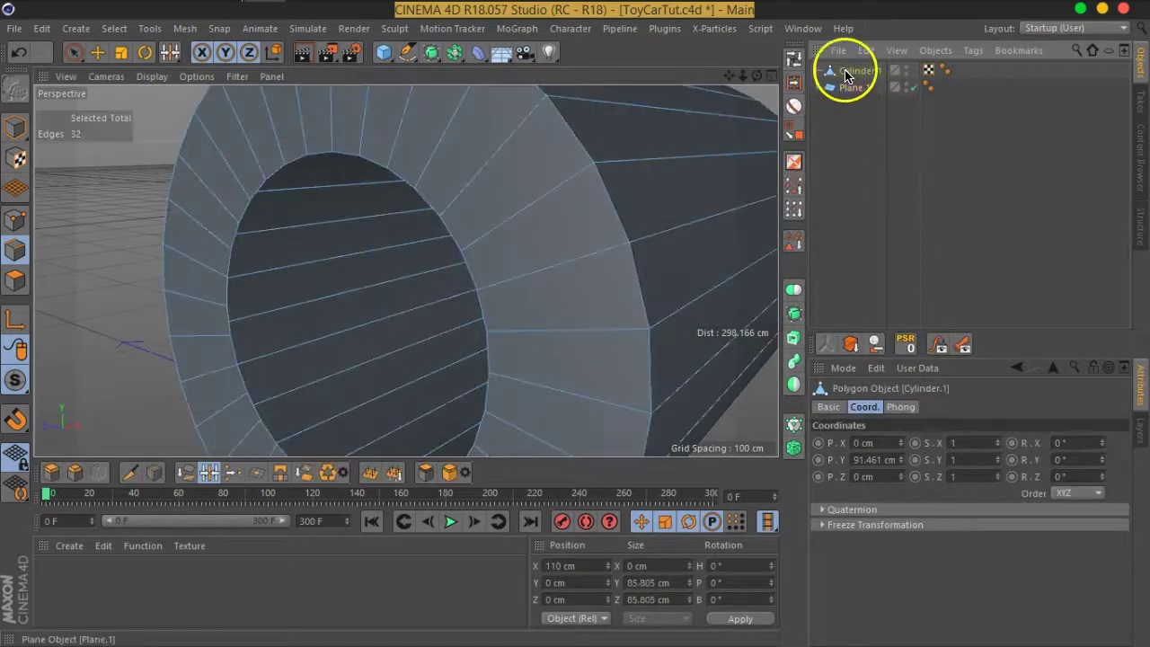
left_click(794, 57)
left_click(470, 283)
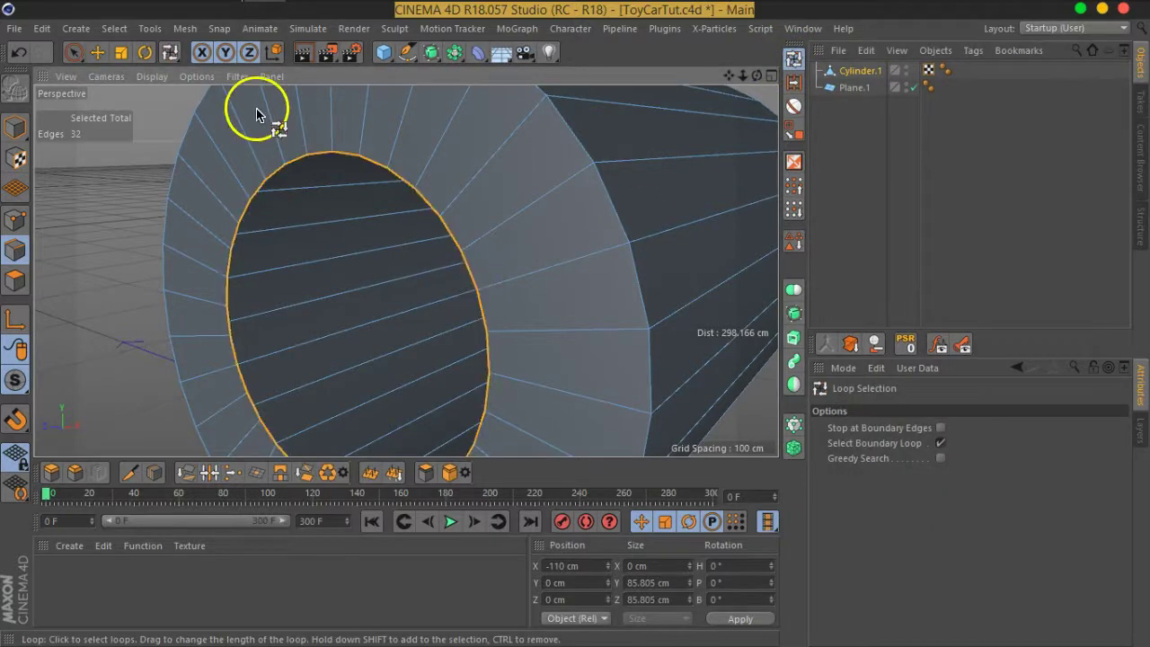
left_click(186, 29)
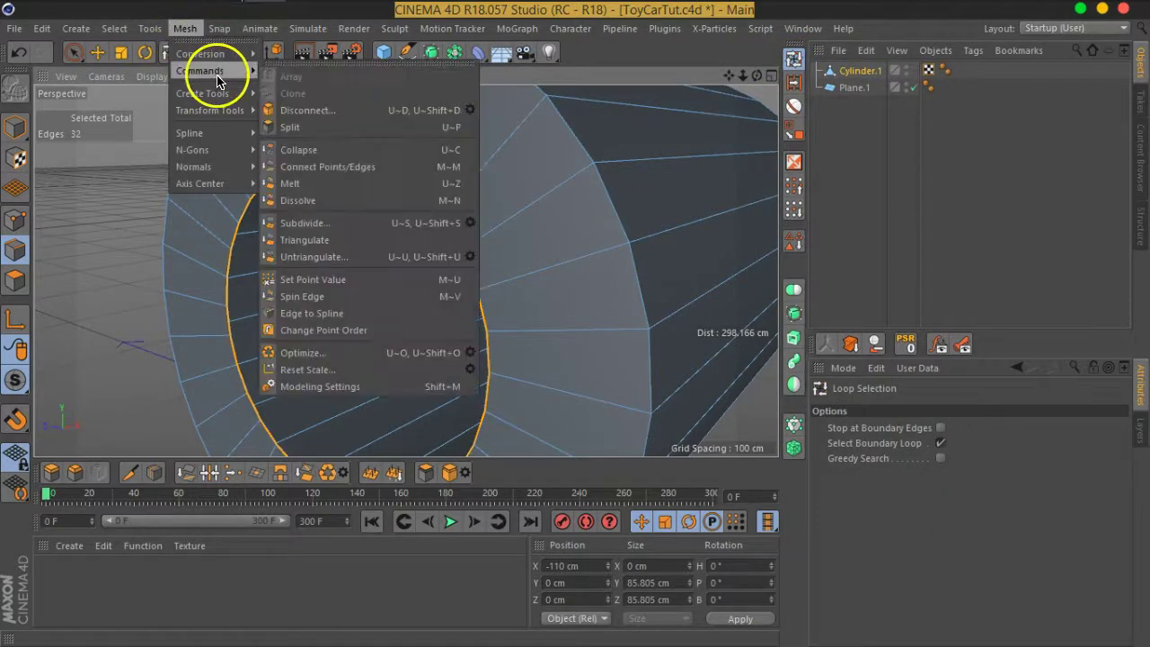
mouse_move(201, 71)
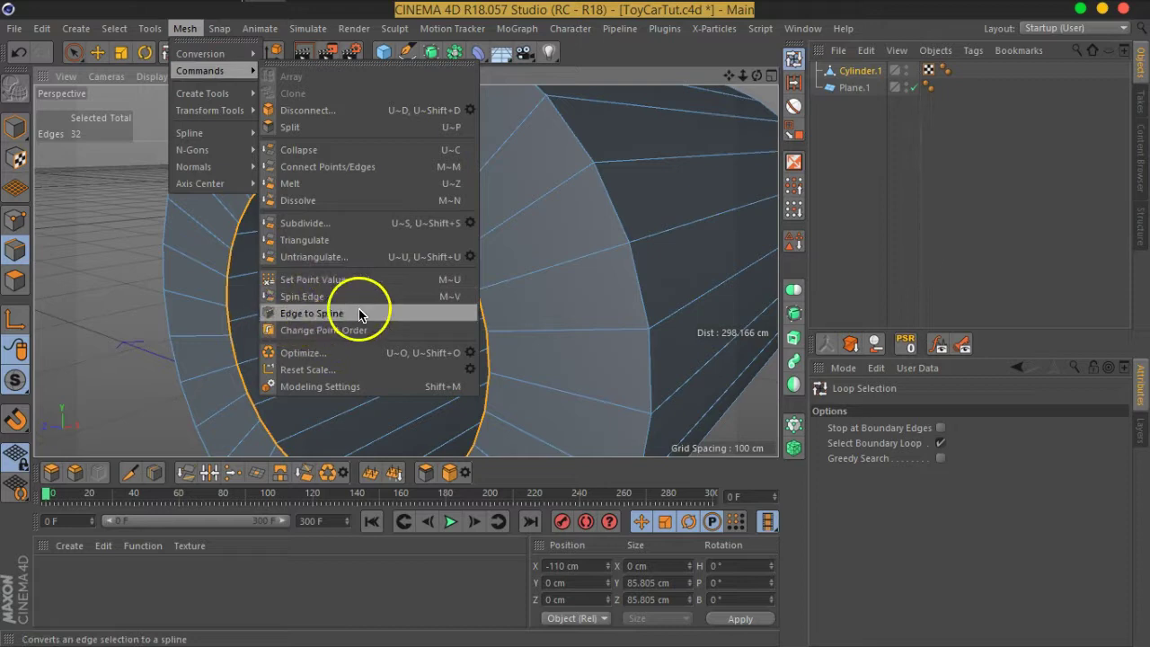
left_click(360, 313)
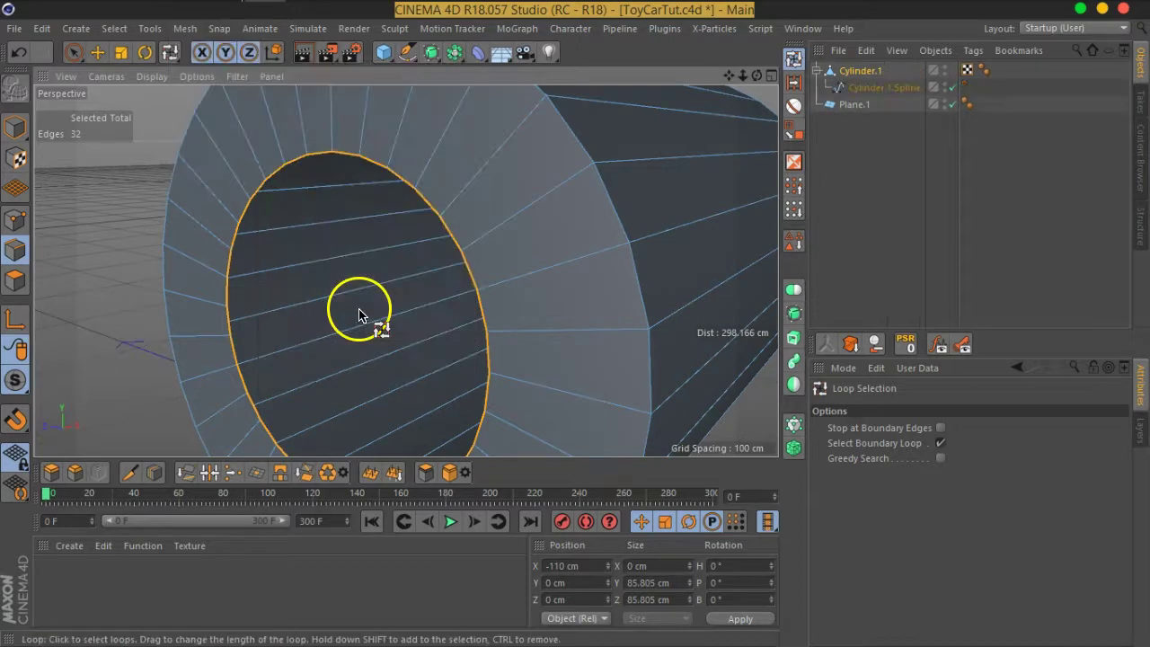
Centre the axis of the new Cylinder.1.Spline on its points.
left_click(885, 90)
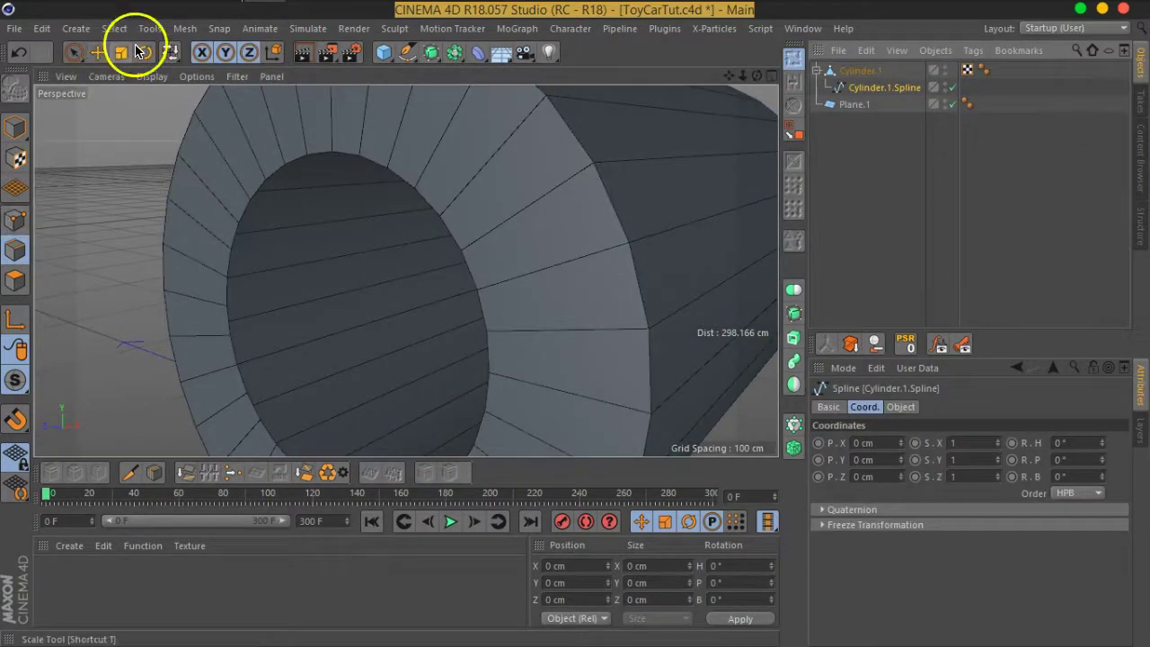
left_click(186, 28)
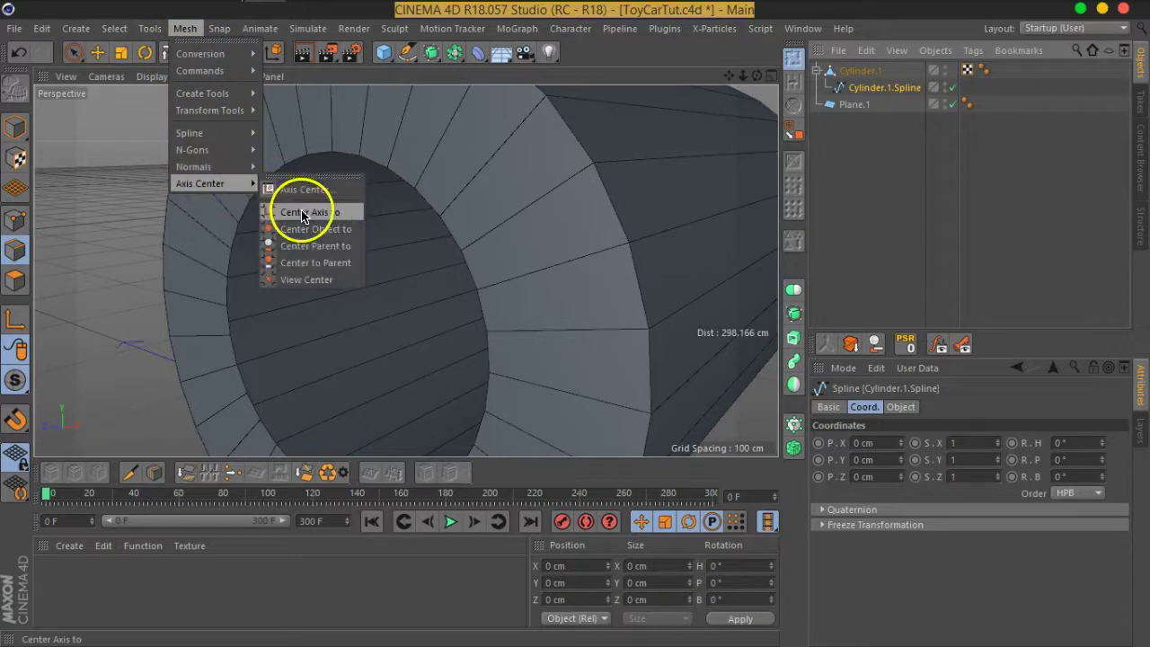
left_click(296, 213)
Parent Plane.1 under the spline, Reset PSR to centre it, then unparent it.
left_click(96, 56)
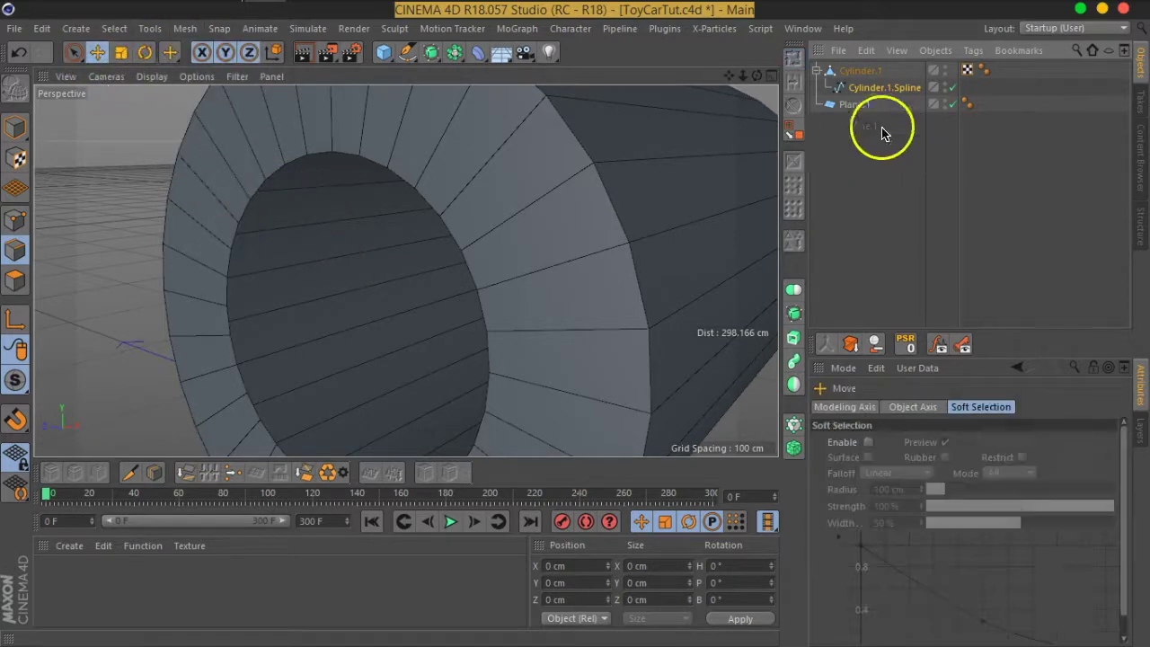
left_click(18, 125)
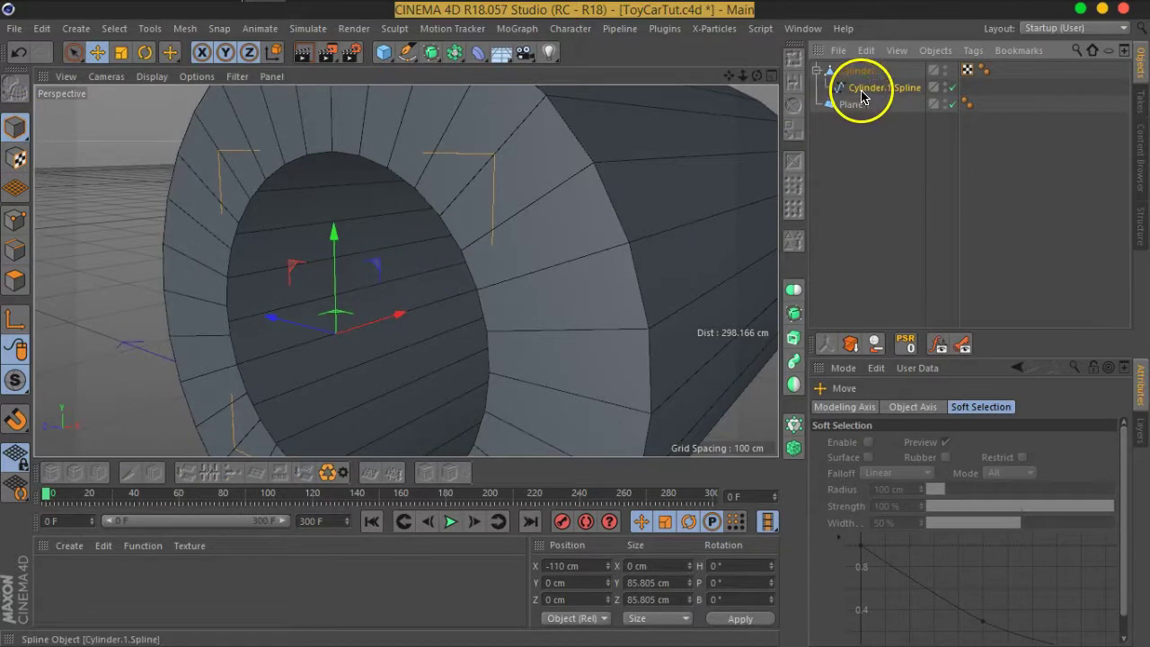
left_click_drag(860, 89, 866, 153)
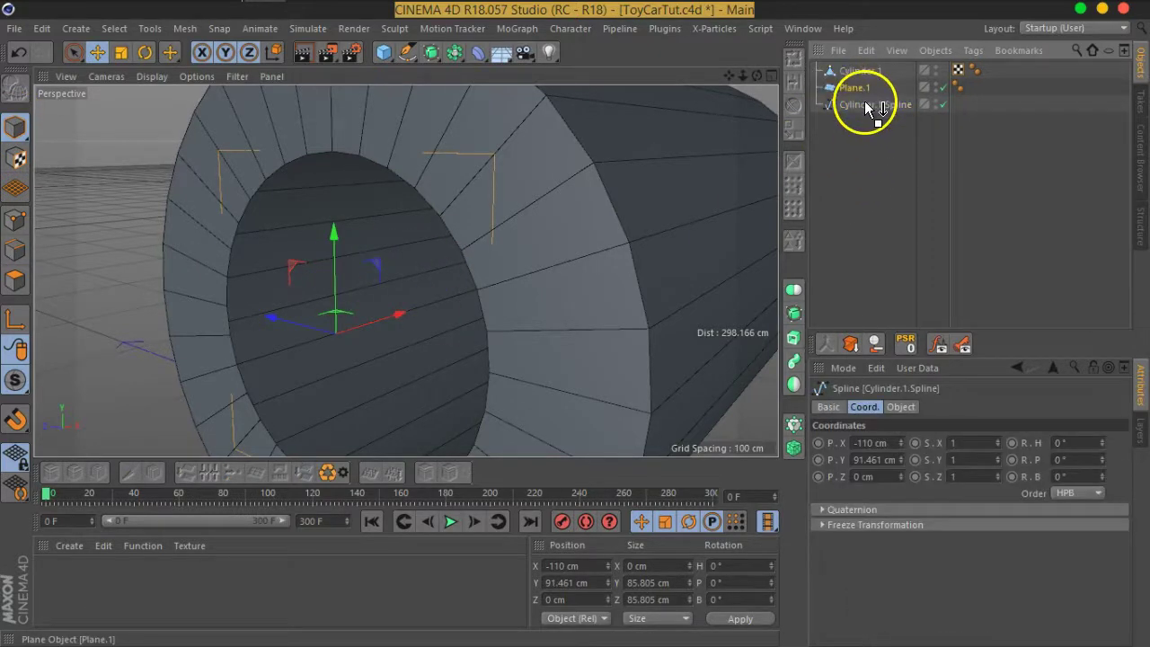
left_click_drag(867, 108, 861, 103)
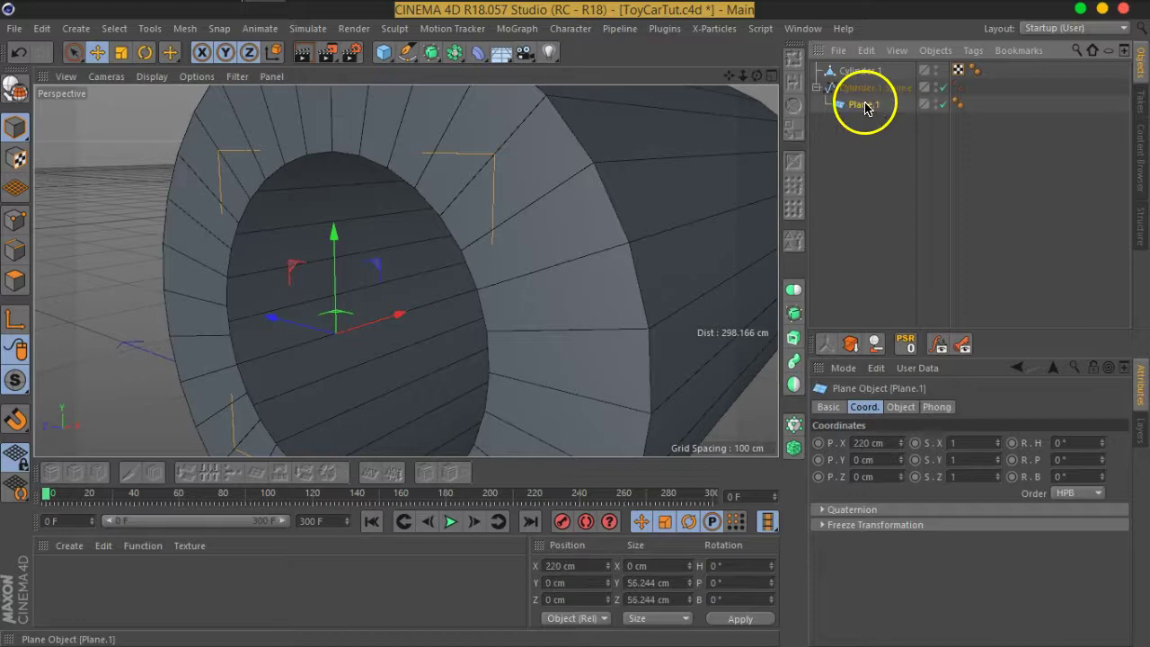
left_click(913, 354)
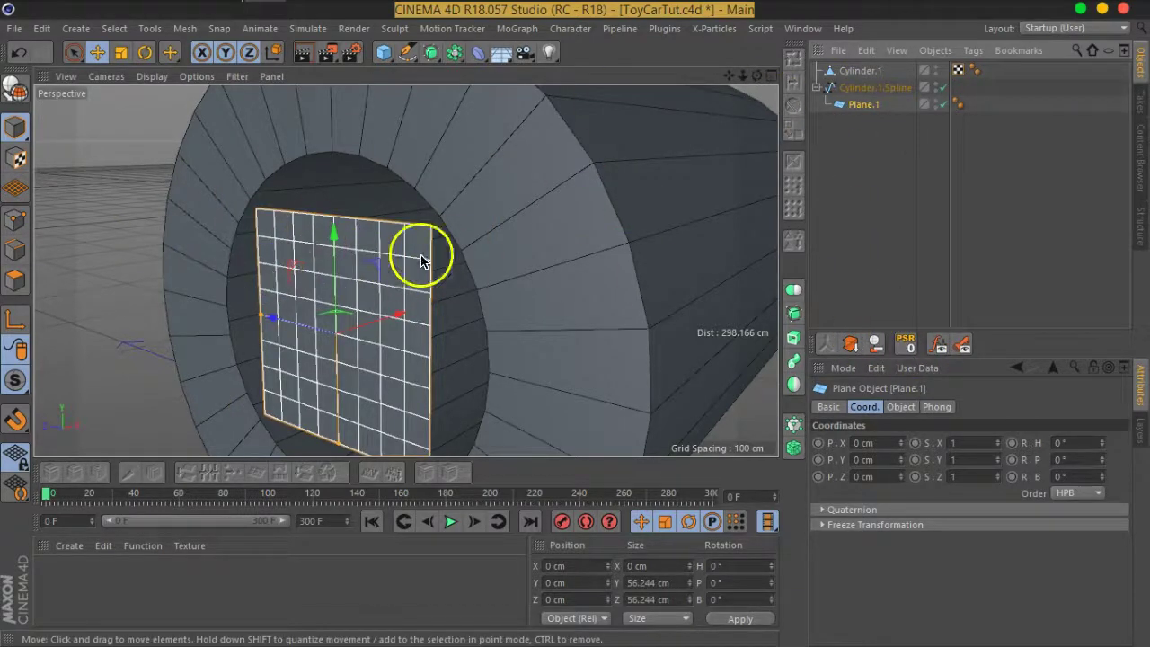
mouse_move(852, 88)
left_mouse_down()
mouse_move(873, 117)
mouse_move(868, 93)
left_mouse_up()
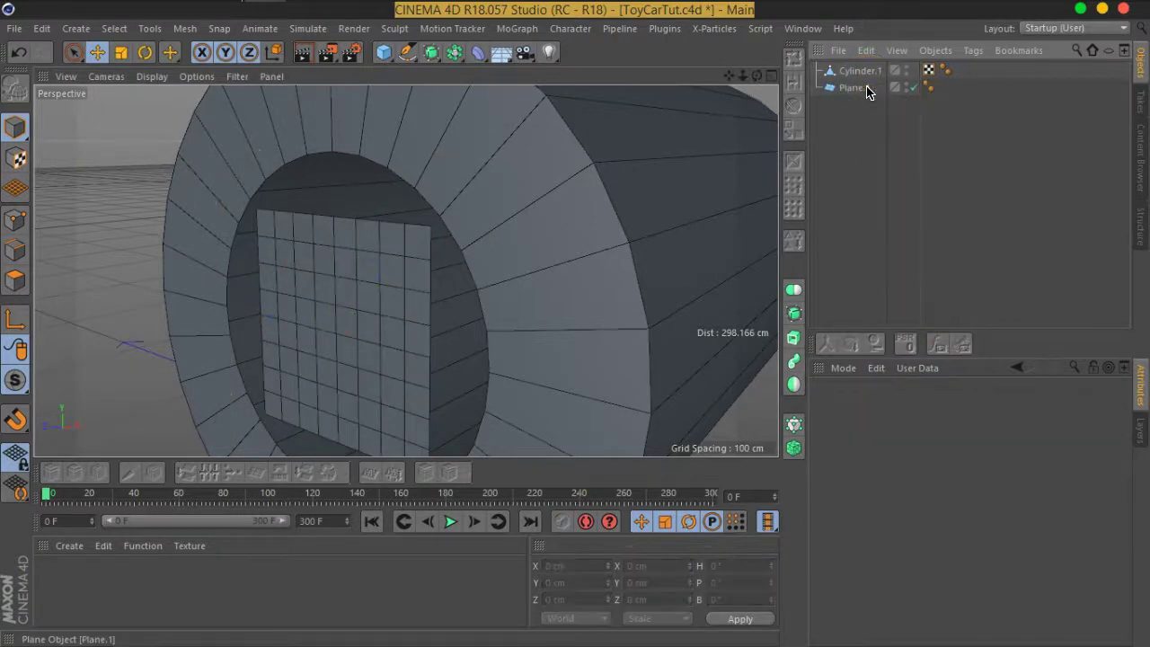
Make Plane.1 editable and loop-select its boundary edge loop.
left_click(852, 87)
left_click(16, 87)
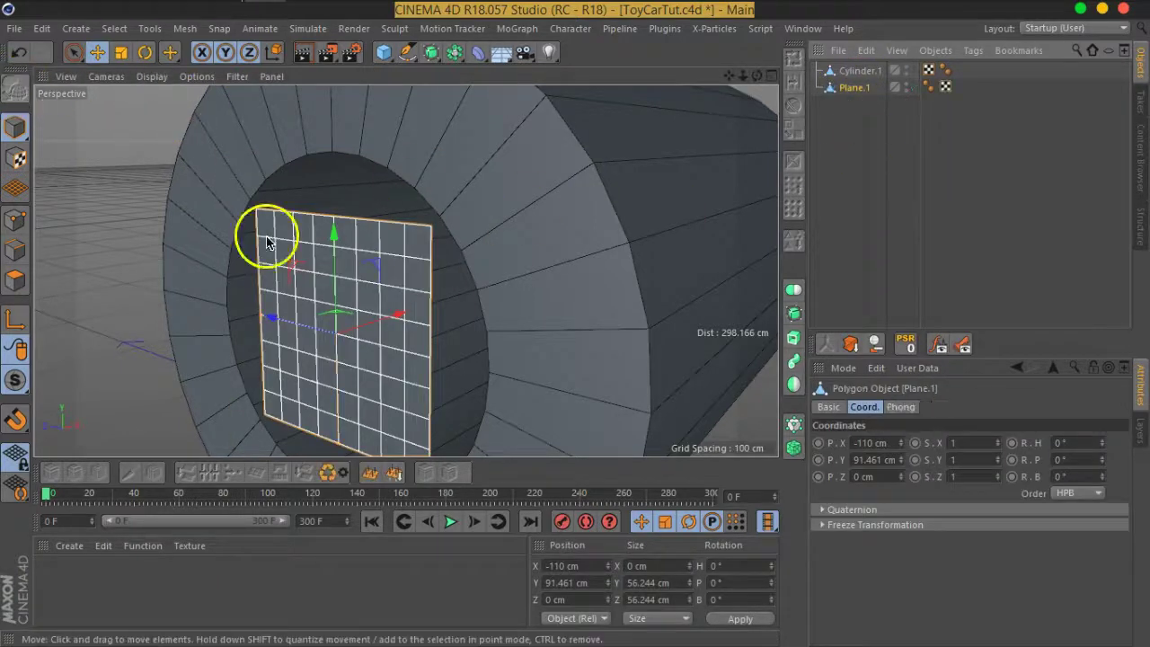
mouse_move(351, 257)
left_mouse_down("alt")
mouse_move(428, 298)
mouse_move(442, 237)
mouse_move(498, 232)
left_mouse_up("alt")
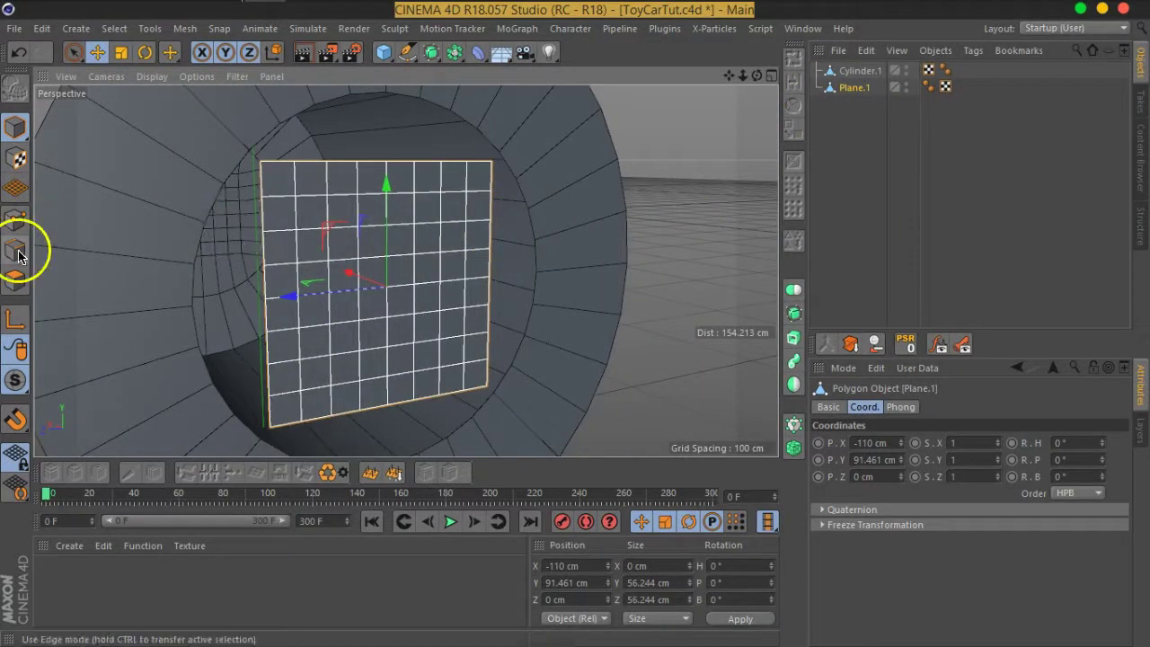
left_click(16, 254)
left_click(795, 59)
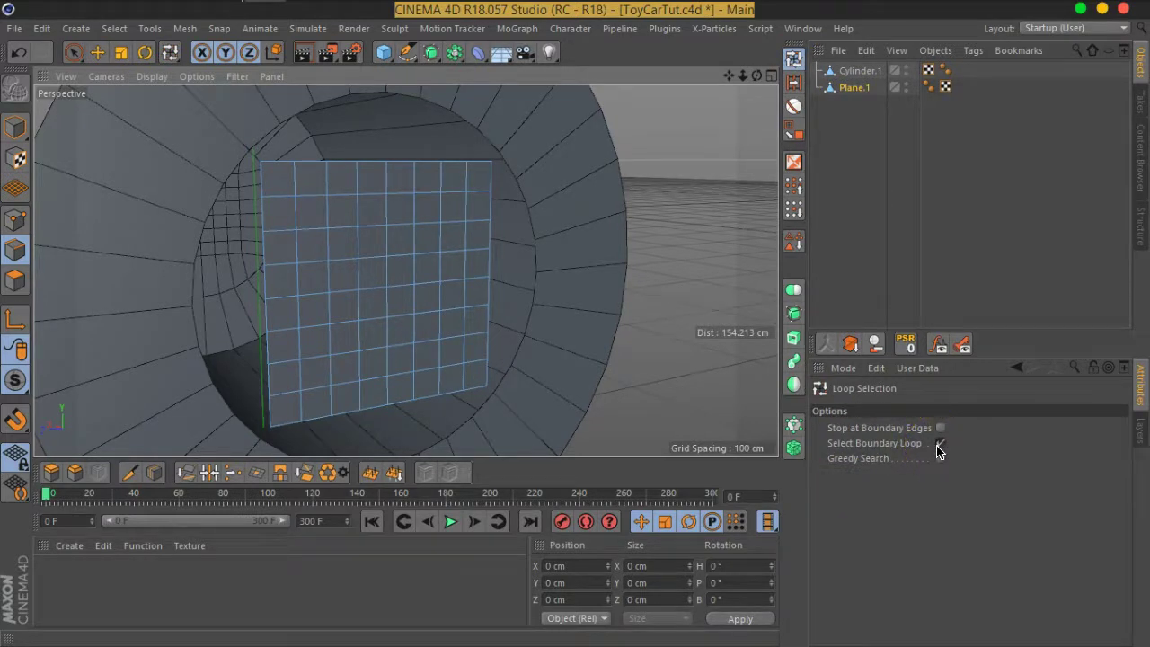
left_click(483, 270)
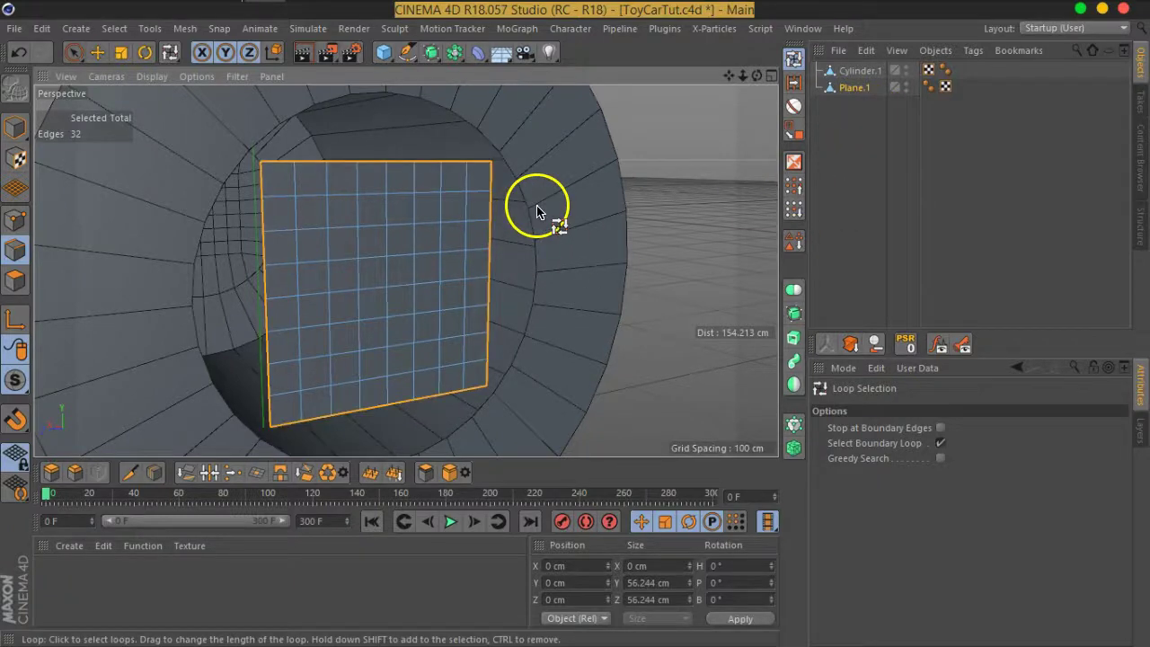
Connect Cylinder.1 and Plane.1 into one object, then select the square border and circular hole loops.
left_click(853, 72, "shift")
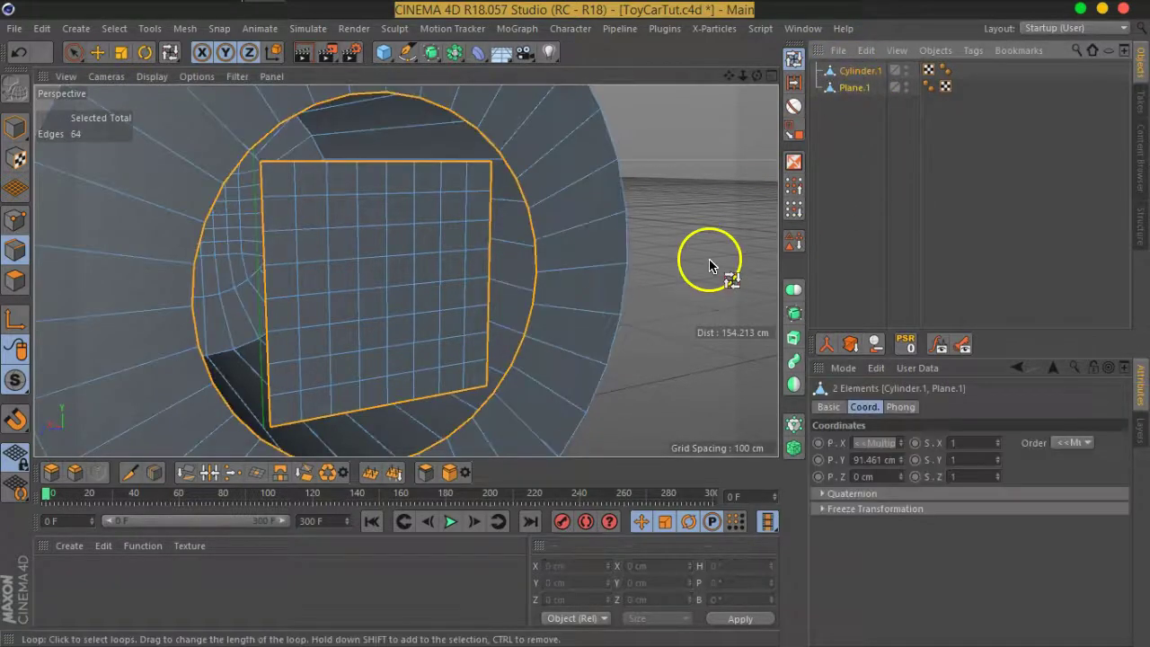
left_click(828, 346)
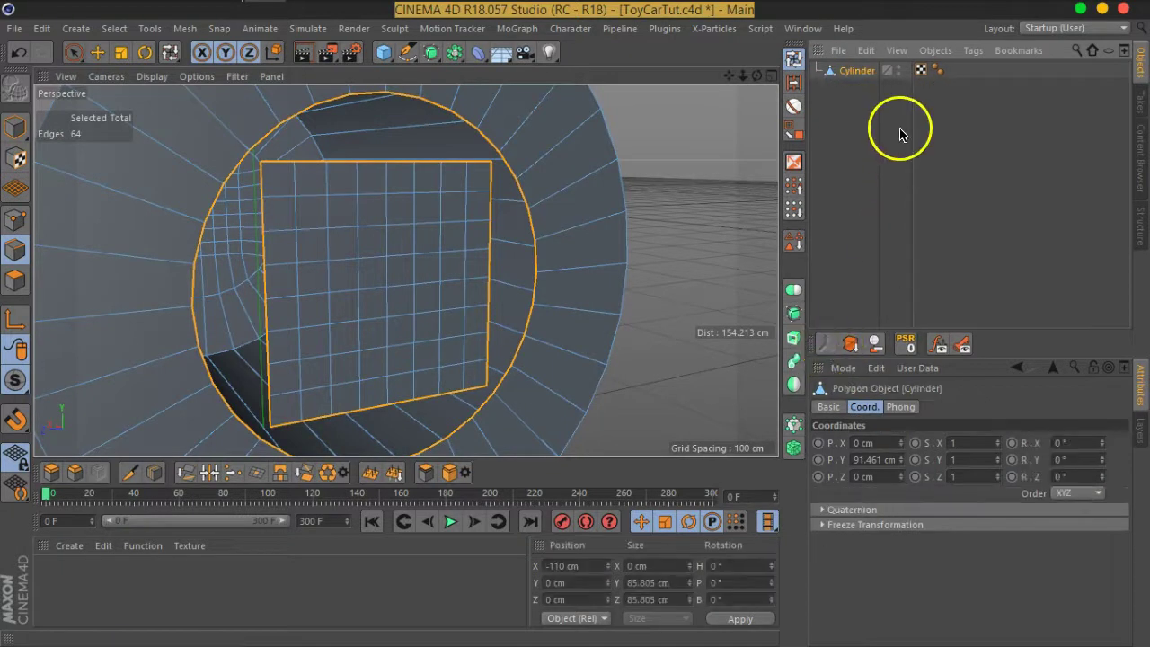
left_click(702, 186)
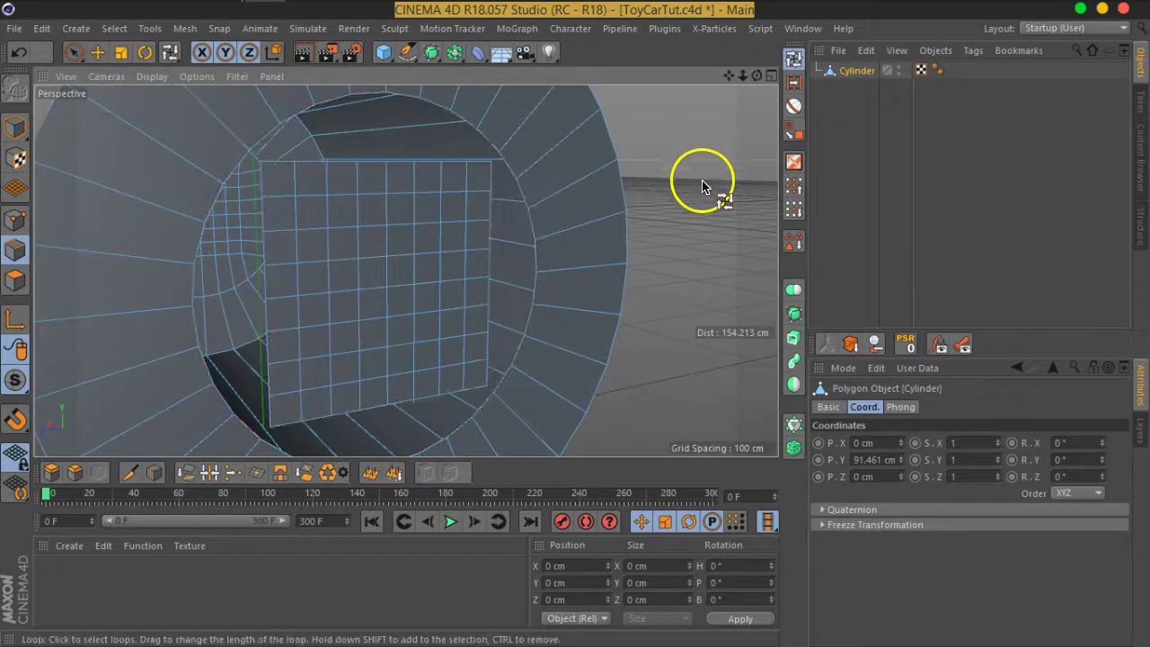
left_click(489, 177)
left_click(502, 176)
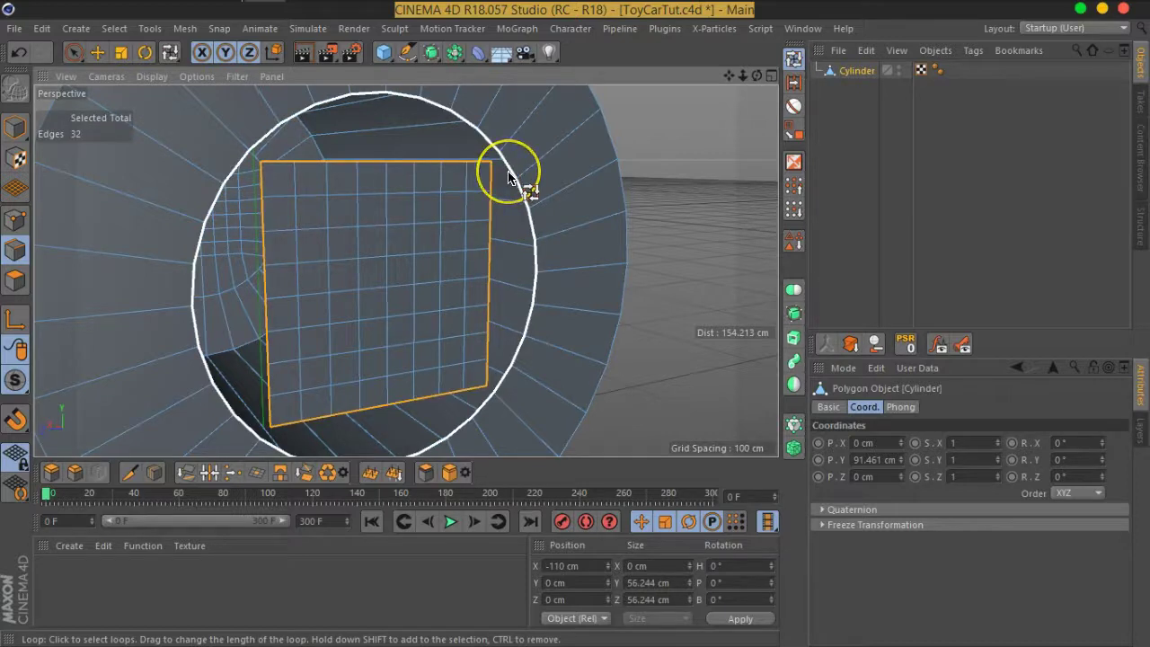
left_click(508, 177, "shift")
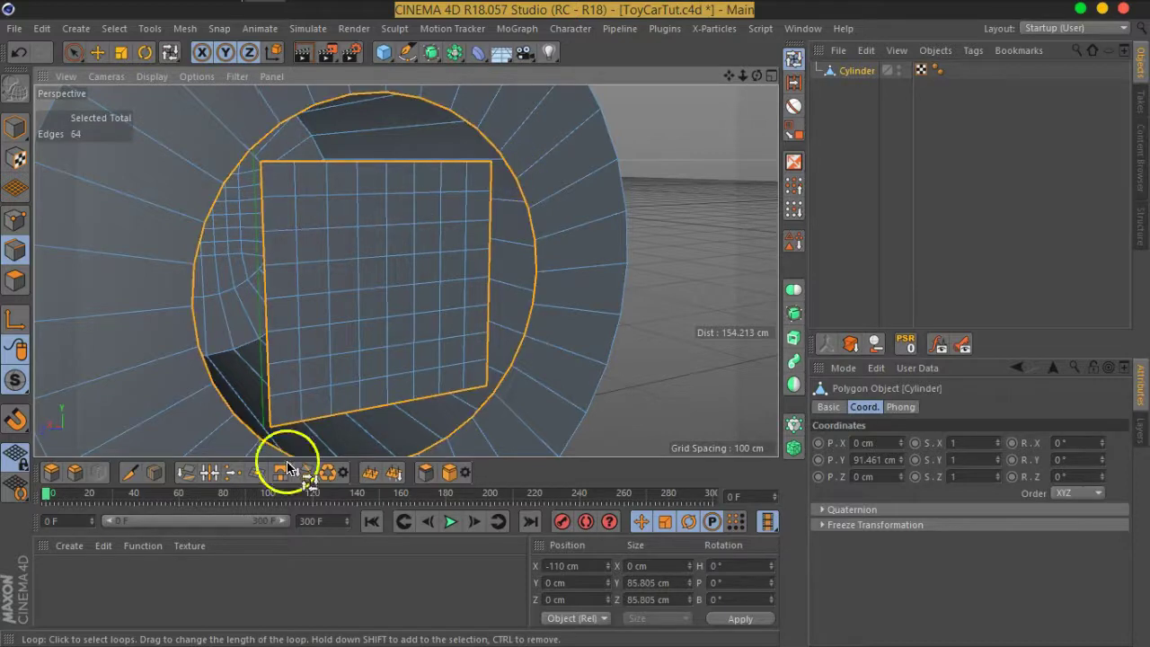
Stitch and Sew the plane's square border to the cylinder's circular hole.
left_click(208, 472)
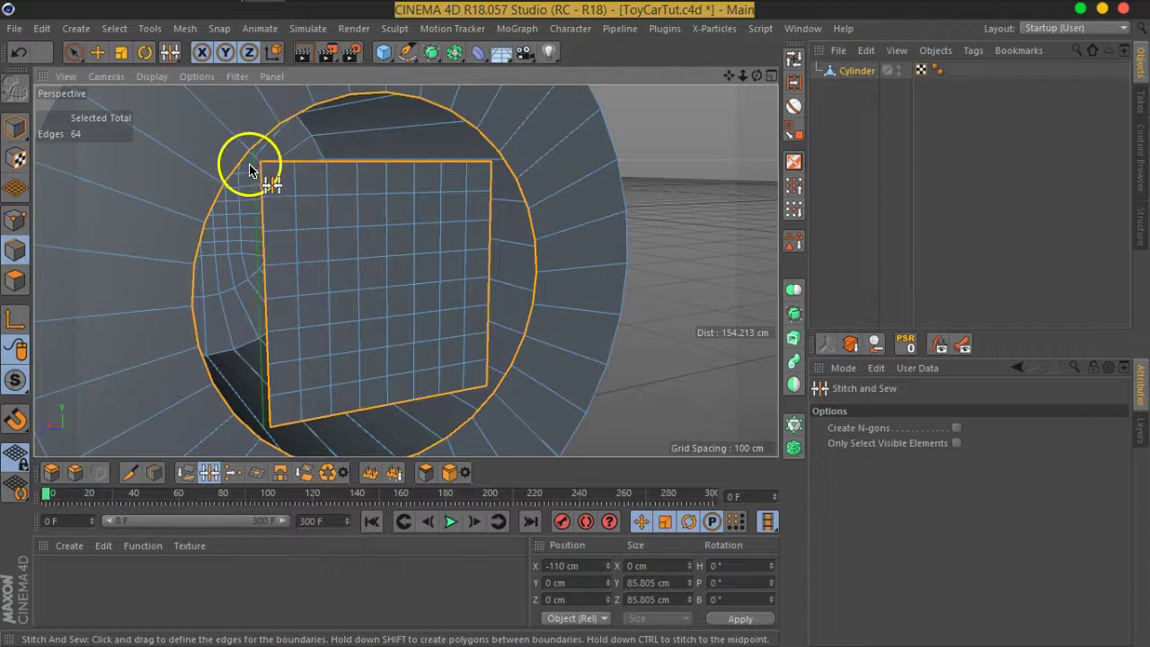
scroll(269, 166, "up", 5)
scroll(306, 162, "down", 2)
left_click_drag(328, 158, 310, 144)
scroll(303, 135, "down", 3)
scroll(410, 364, "down", 2)
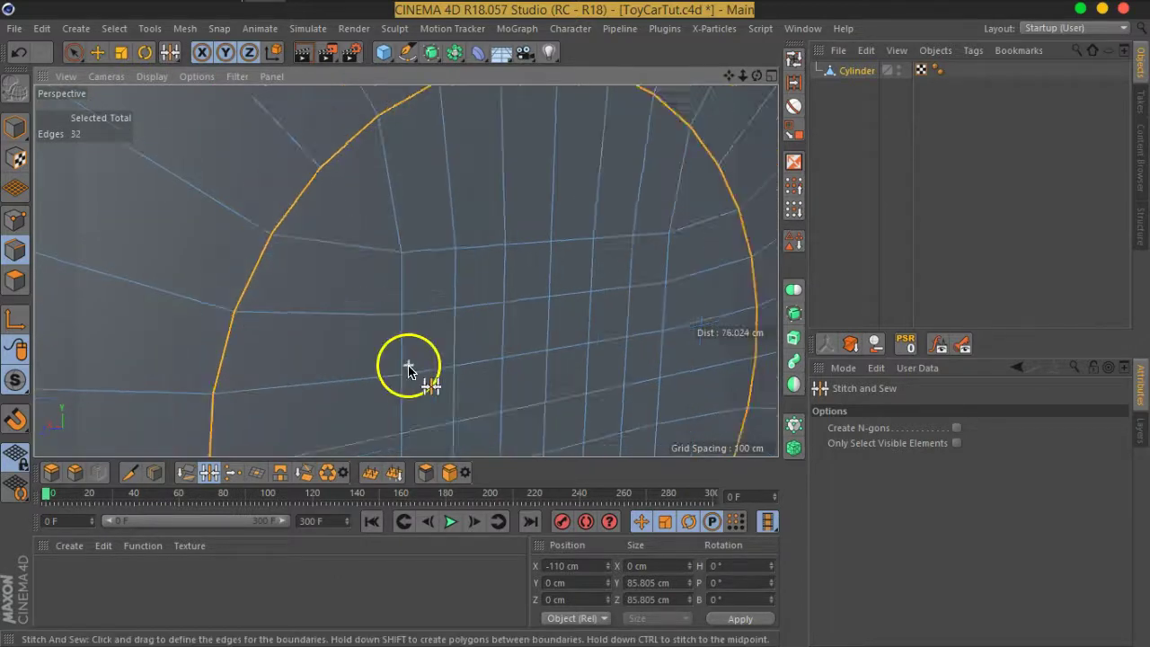
scroll(333, 288, "down", 3)
scroll(437, 239, "down", 3)
Deselect and orbit around the cylinder to inspect the newly sewn end cap.
mouse_move(436, 238)
left_mouse_down("alt")
mouse_move(467, 210)
mouse_move(282, 226)
mouse_move(386, 231)
mouse_move(437, 282)
mouse_move(503, 260)
left_mouse_up("alt")
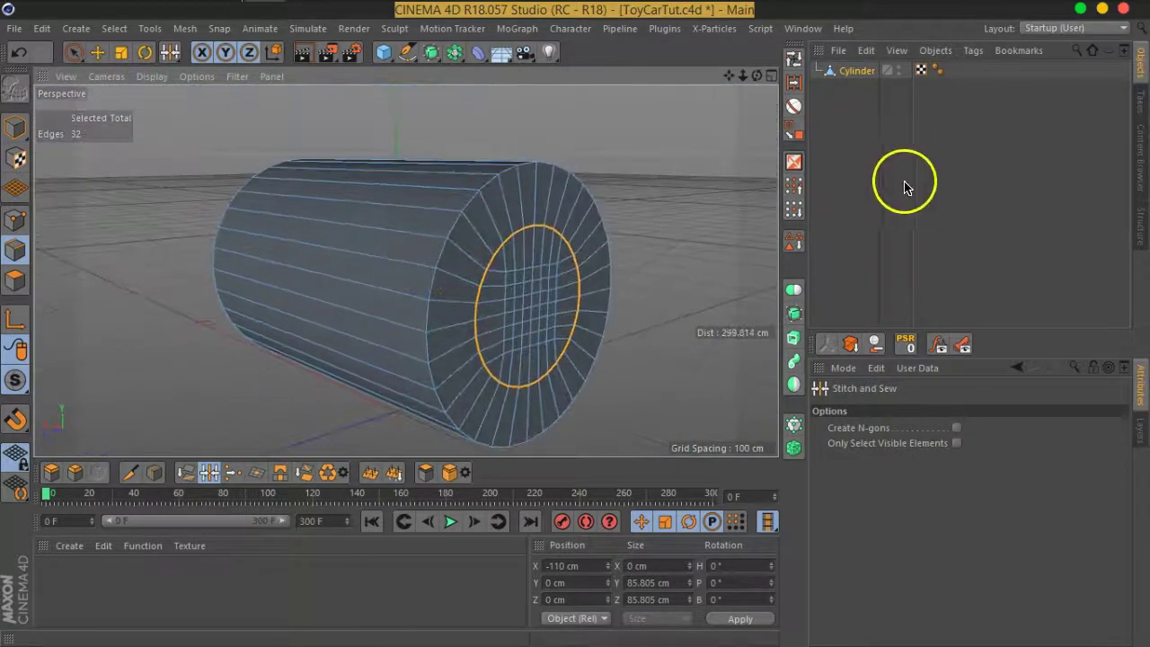
left_click(903, 185)
mouse_move(714, 227)
left_mouse_down("alt")
mouse_move(534, 323)
mouse_move(493, 314)
mouse_move(462, 269)
mouse_move(456, 223)
left_mouse_up("alt")
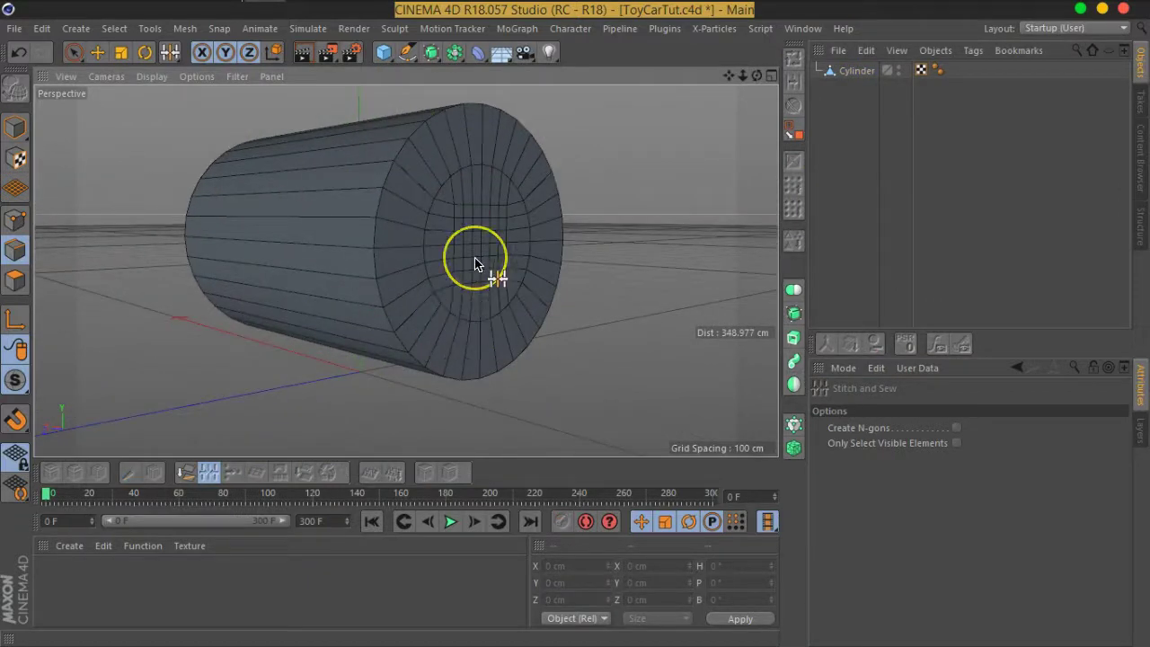
right_click_drag(475, 264, 488, 276, "alt")
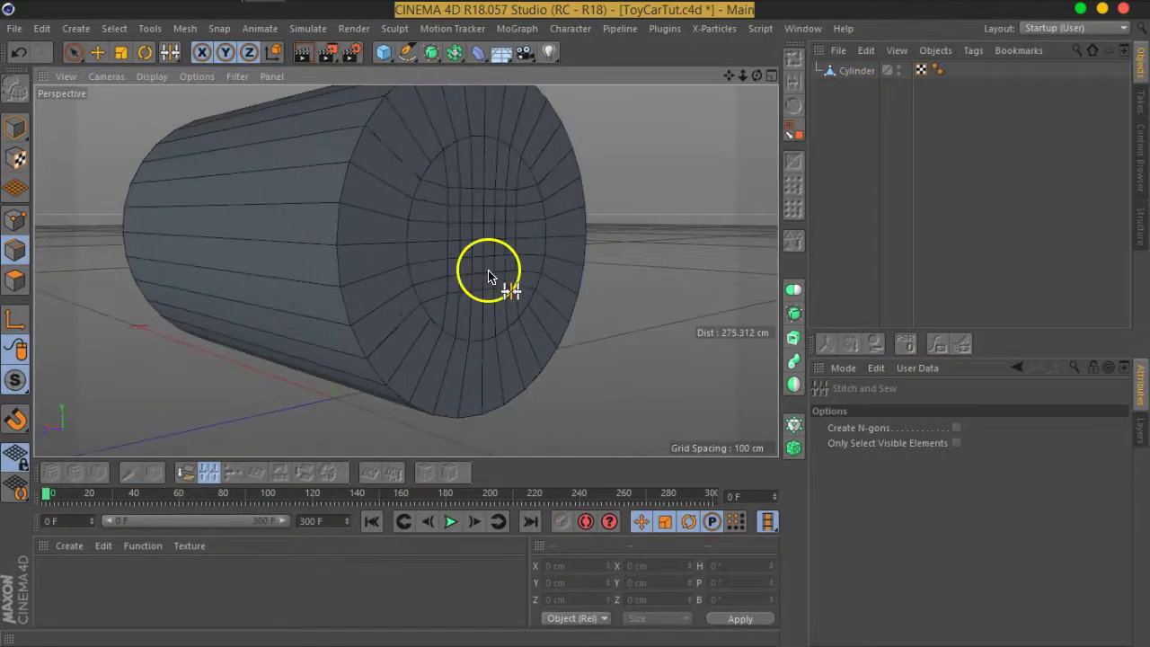
mouse_move(484, 242)
left_mouse_down("alt")
mouse_move(511, 321)
mouse_move(451, 251)
left_mouse_up("alt")
right_click_drag(420, 213, 398, 215, "alt")
mouse_move(353, 213)
left_mouse_down("alt")
mouse_move(449, 267)
mouse_move(506, 185)
mouse_move(542, 264)
mouse_move(526, 249)
mouse_move(586, 301)
mouse_move(545, 269)
left_mouse_up("alt")
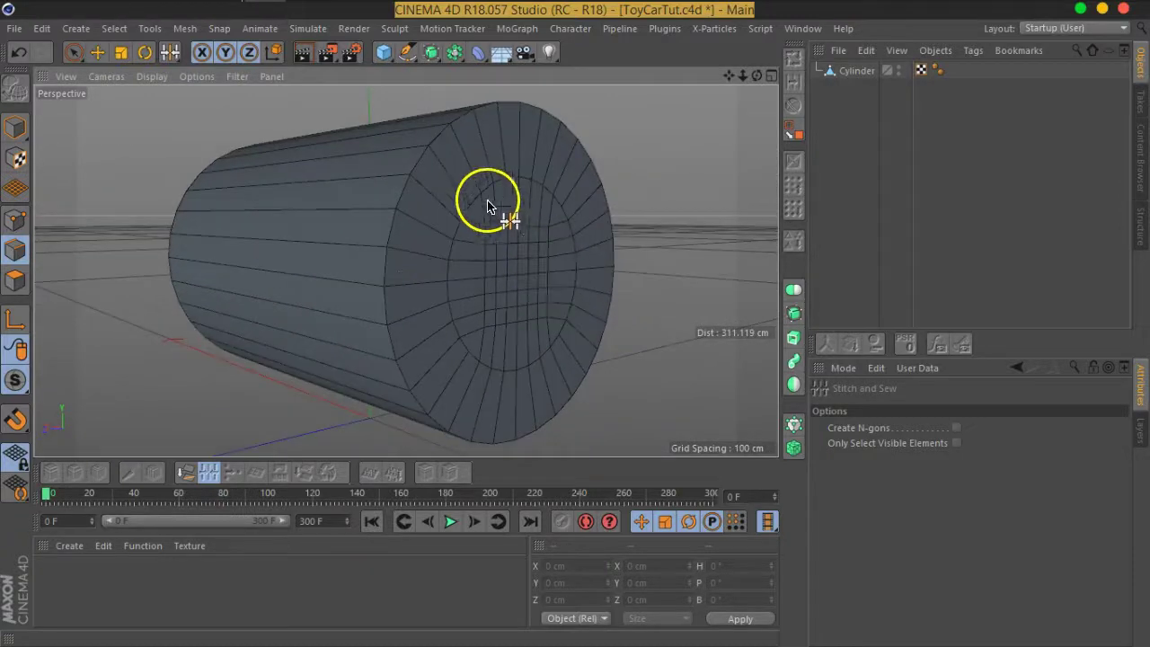
left_click_drag(488, 200, 474, 175, "alt")
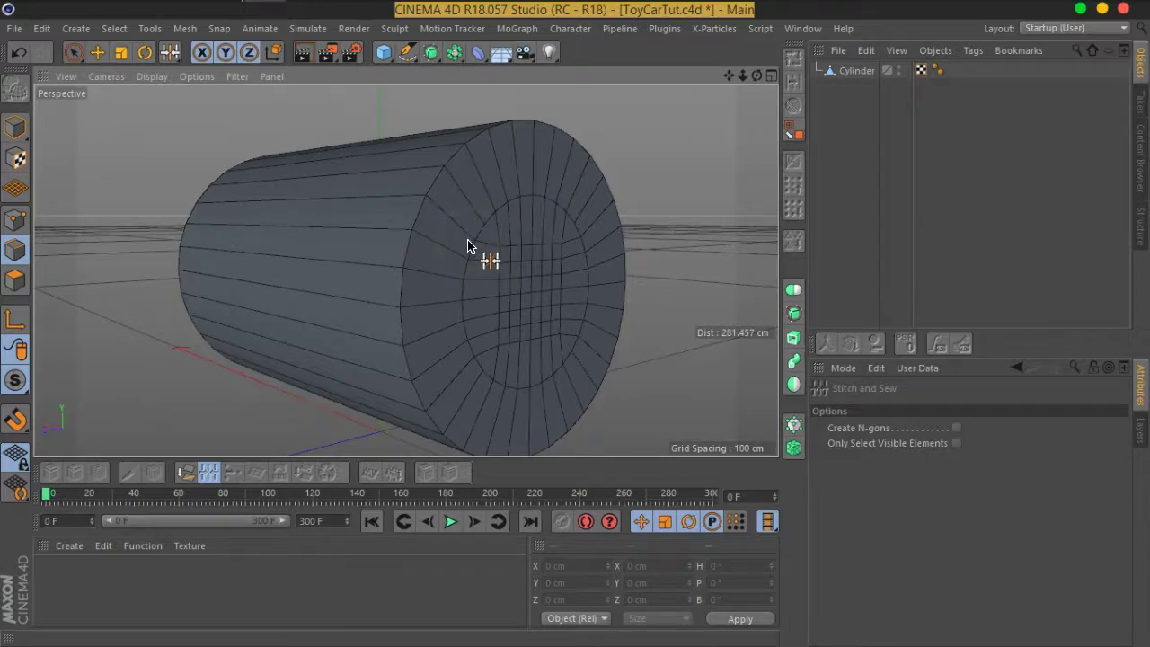
Rename the merged Cylinder object to 'body' and return to Model mode.
double_click(858, 71)
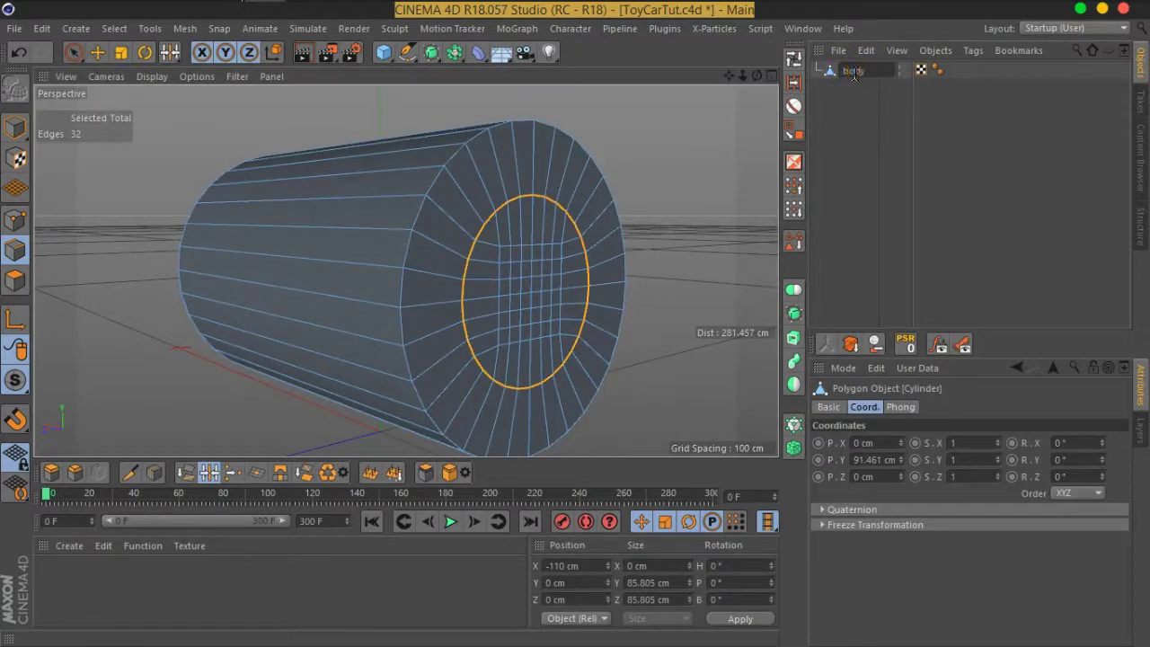
key("Return")
left_click(18, 126)
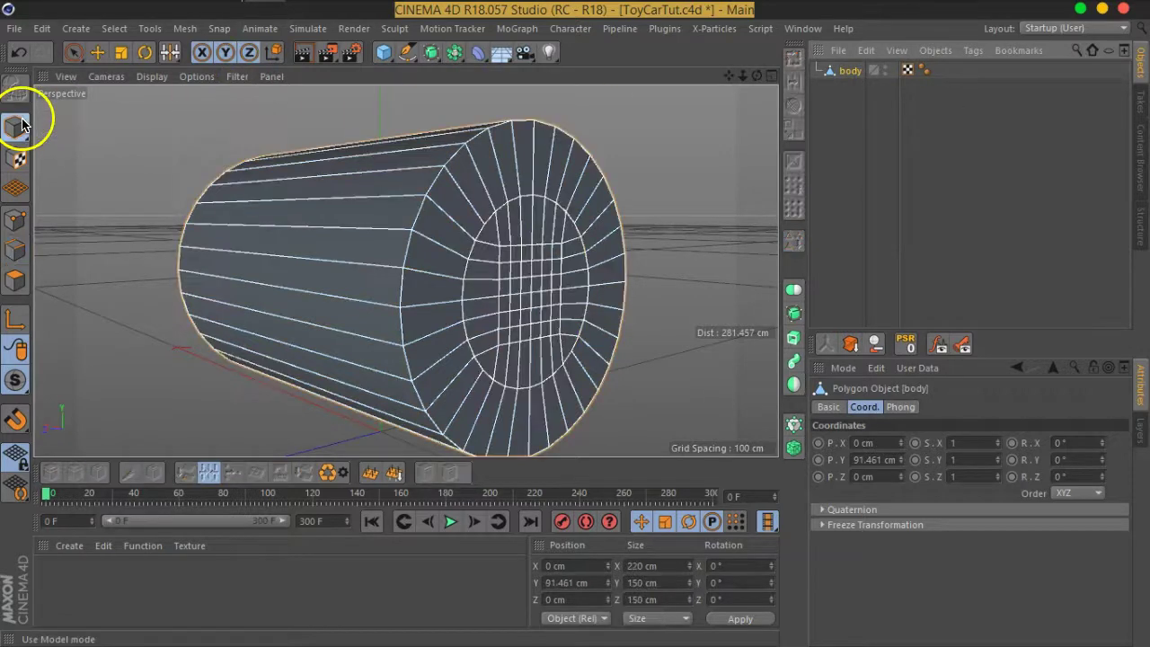
mouse_move(399, 343)
left_mouse_down("alt")
mouse_move(521, 243)
mouse_move(604, 282)
mouse_move(547, 218)
left_mouse_up("alt")
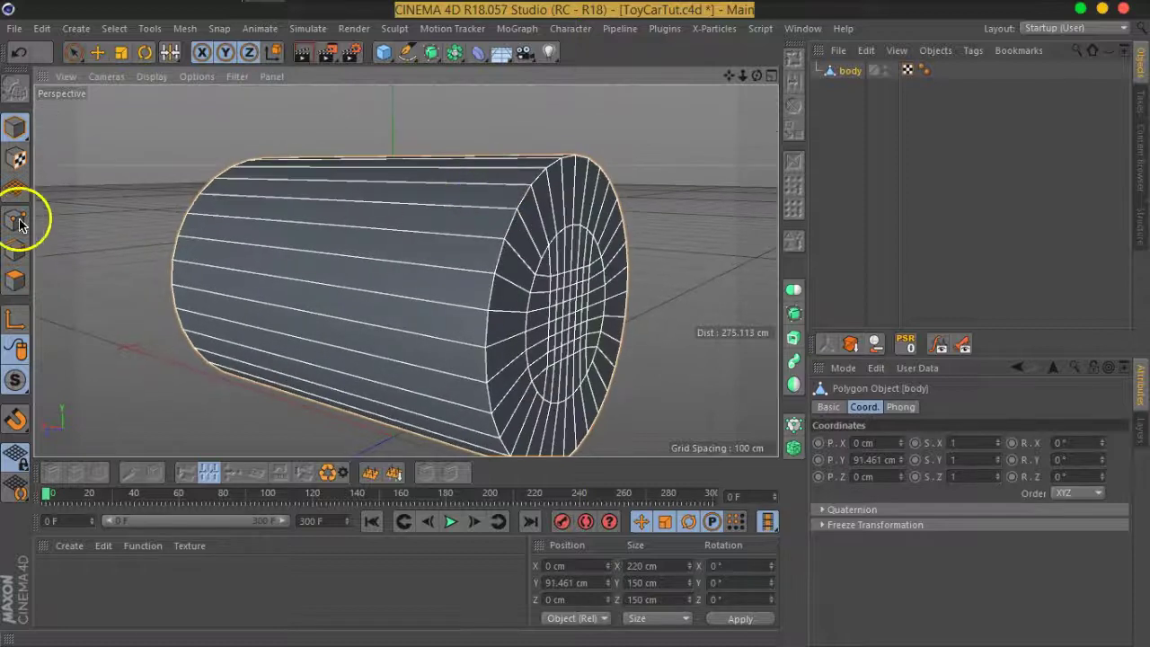
Switch to edge Loop Selection and frame the body's end cap.
left_click(15, 250)
left_click_drag(513, 264, 458, 223, "alt")
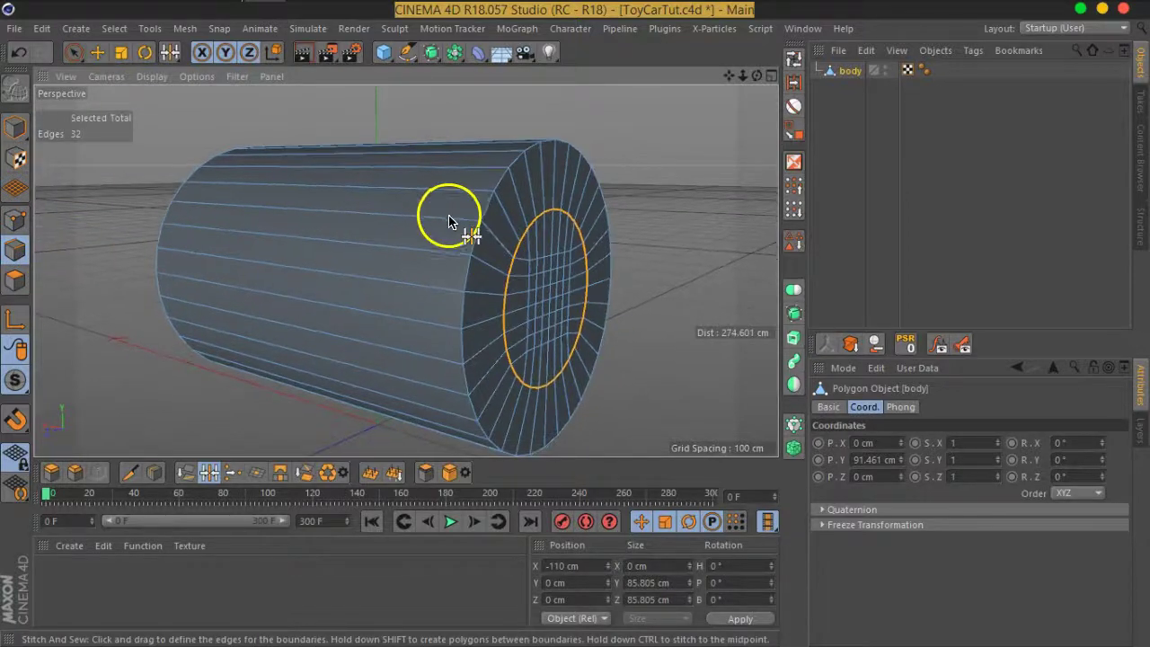
left_click(792, 57)
left_click_drag(608, 206, 503, 189, "alt")
scroll(502, 189, "up", 3)
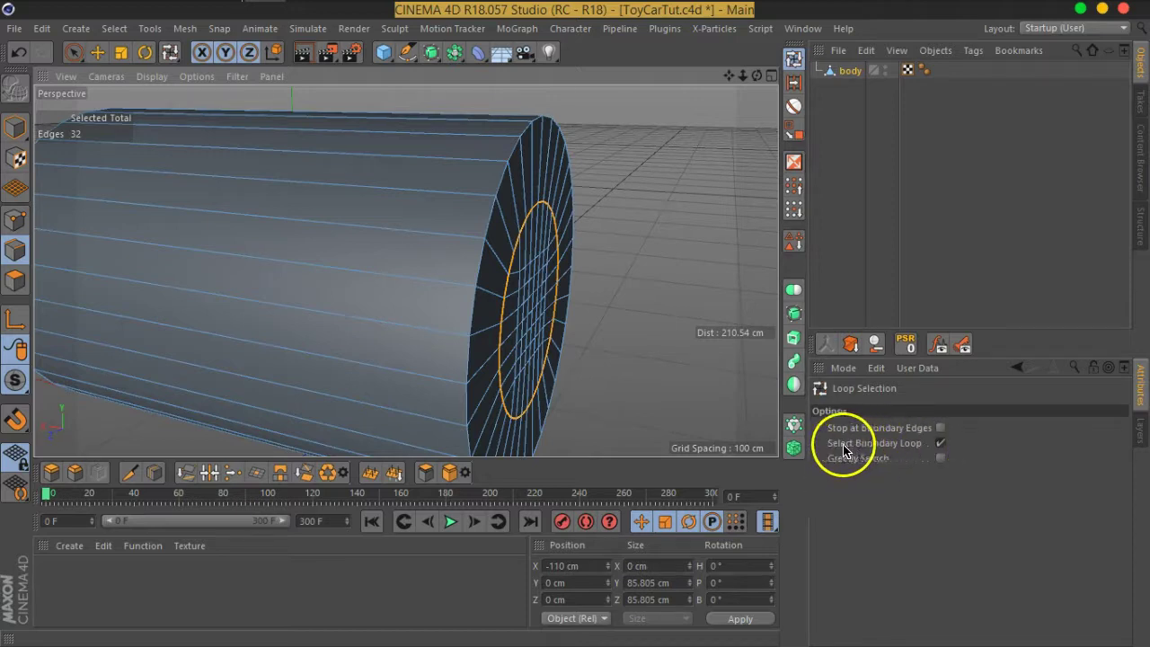
scroll(553, 336, "down", 3)
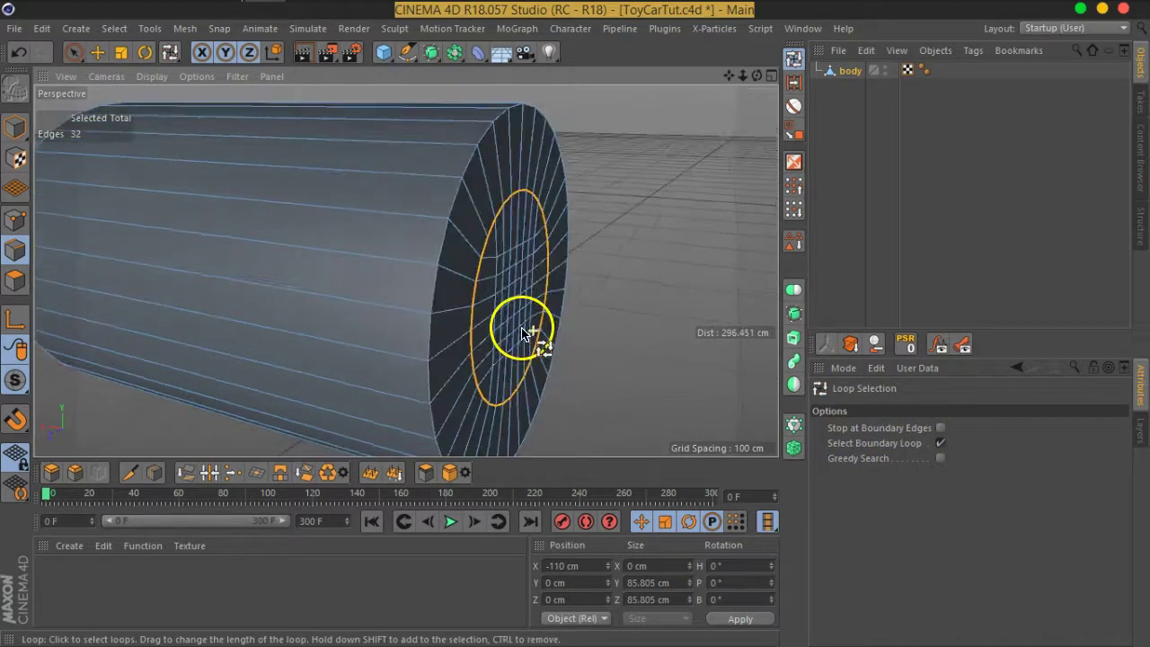
scroll(527, 329, "down", 1)
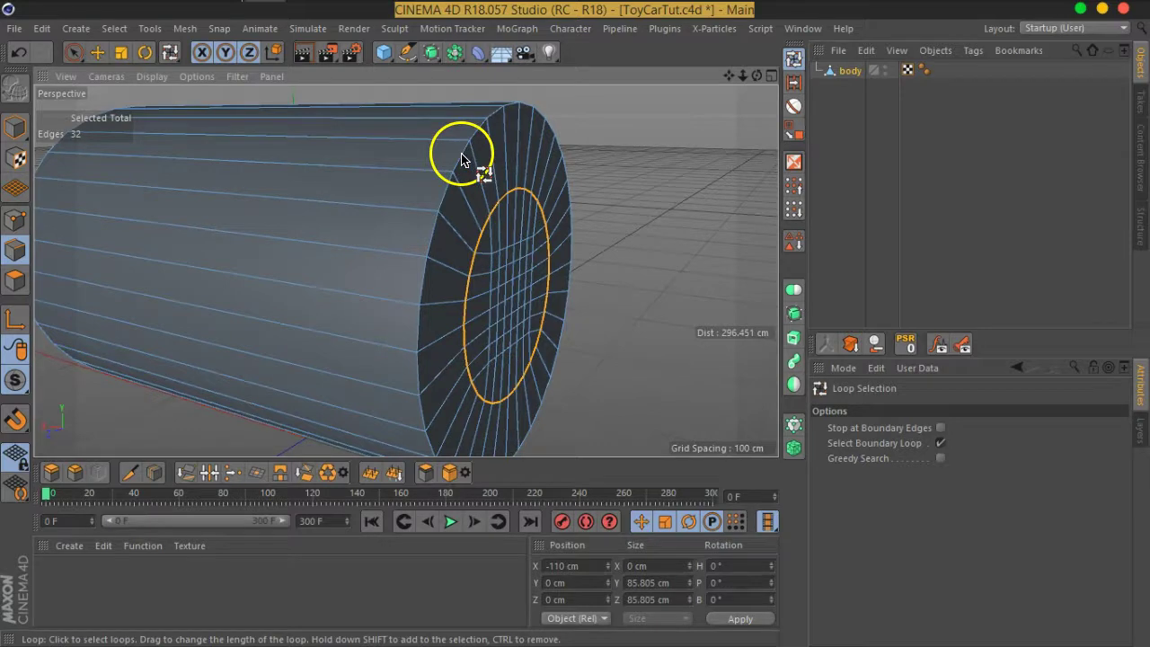
Uncheck Select Boundary Loop and select the 32-edge outer rim loop of the end cap.
left_click(940, 444)
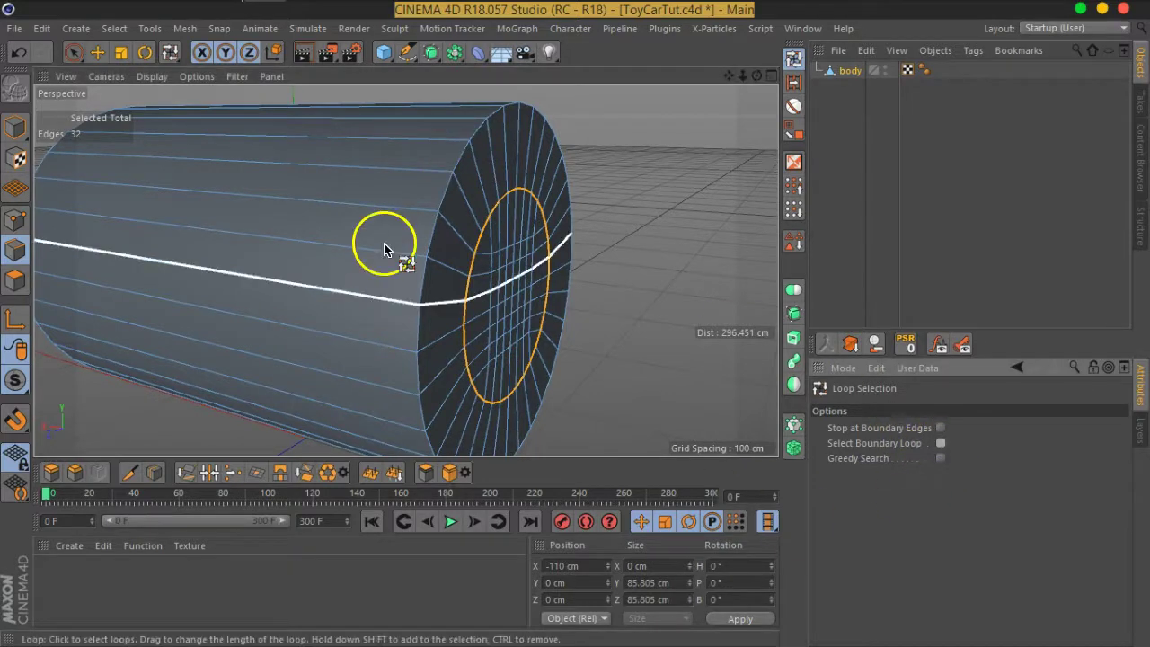
left_click(438, 251)
scroll(450, 287, "up", 1)
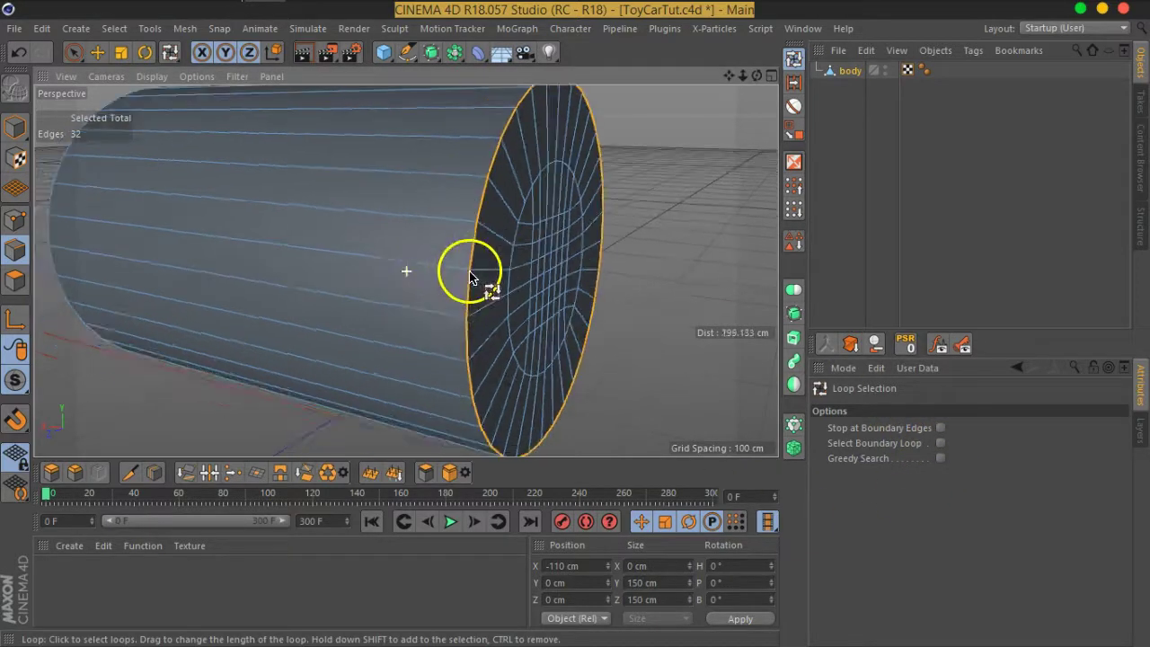
scroll(475, 256, "up", 1)
scroll(432, 260, "up", 1)
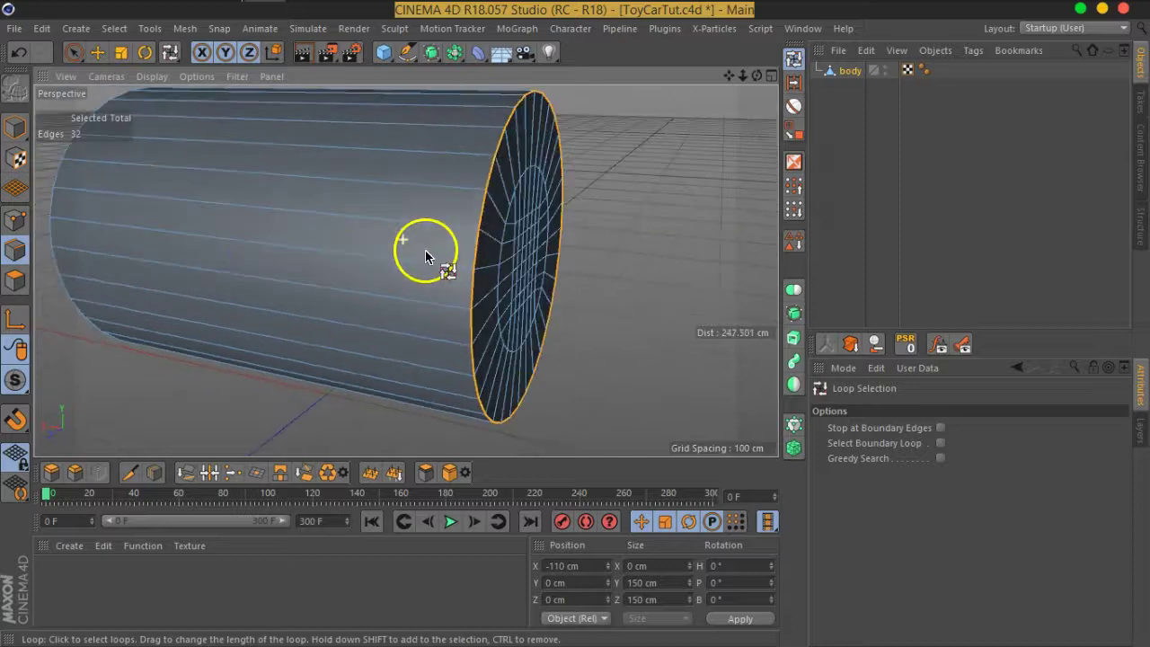
middle_click_drag(493, 236, 478, 254, "alt")
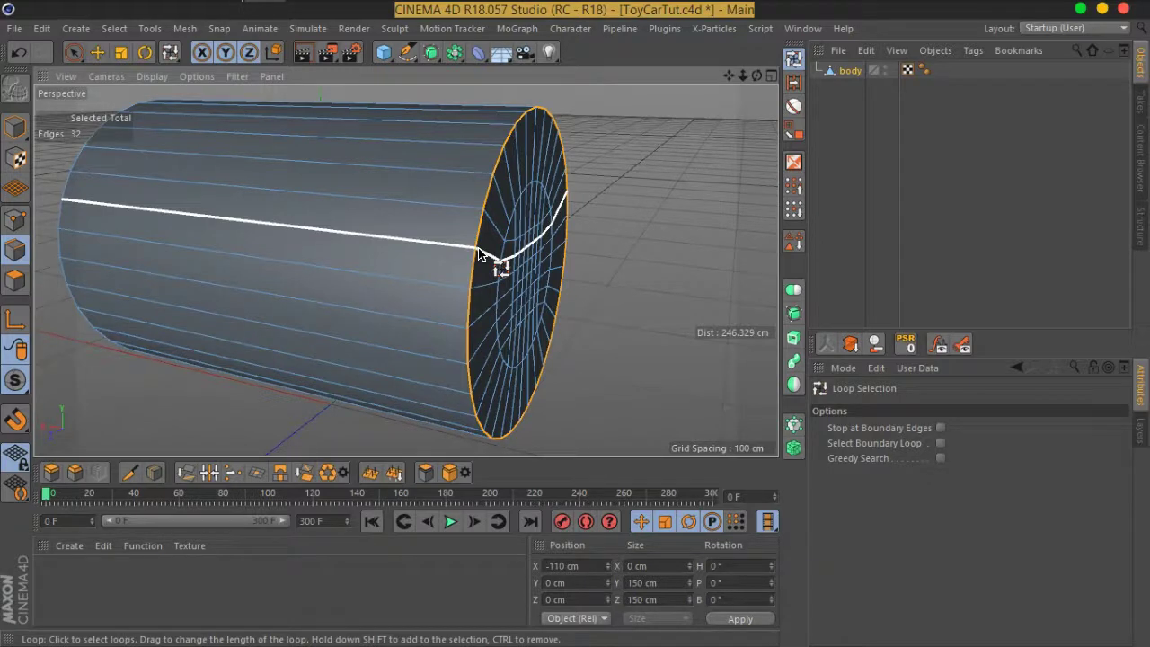
left_click(632, 220)
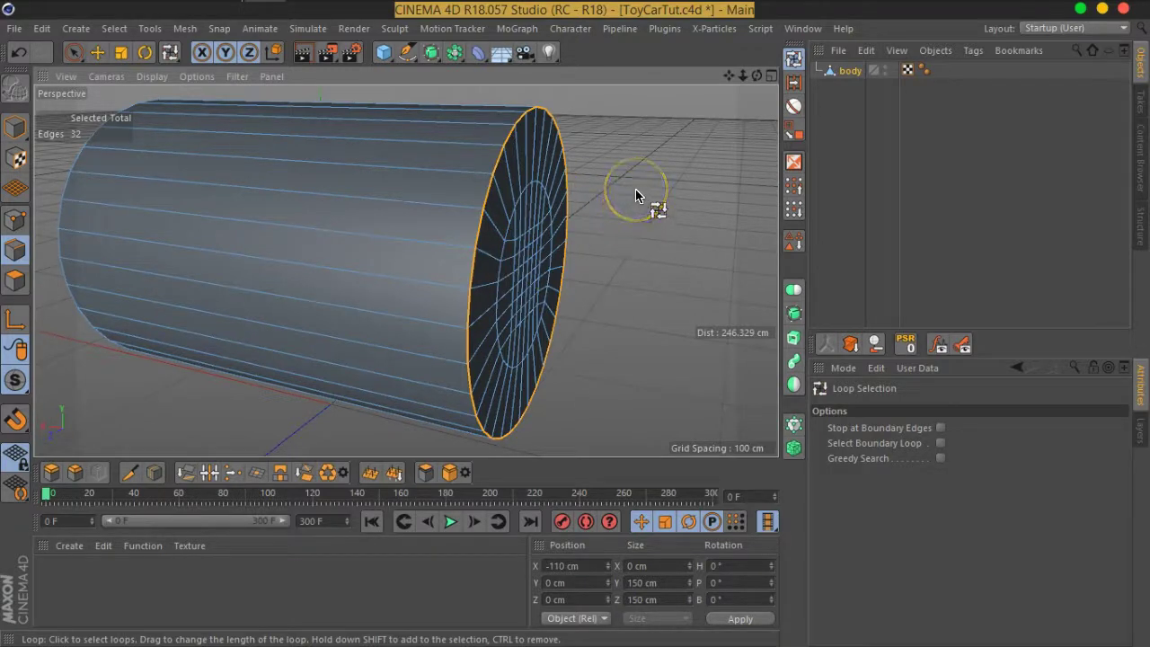
left_click(73, 52)
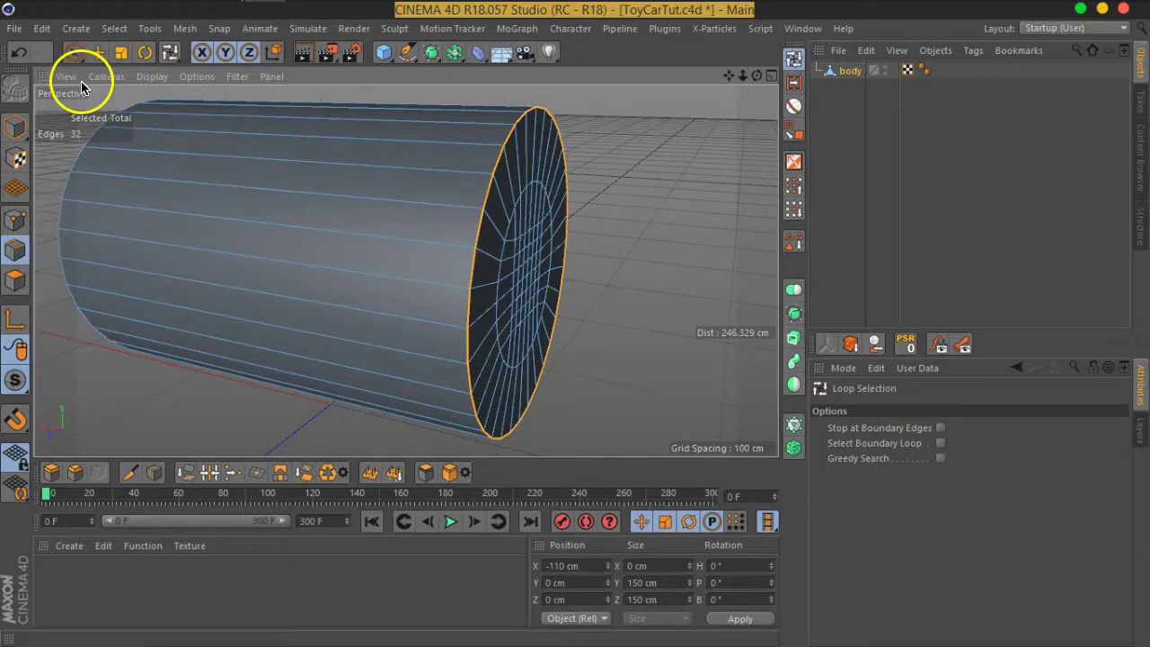
mouse_move(308, 233)
left_mouse_down("alt")
mouse_move(331, 251)
mouse_move(369, 231)
mouse_move(464, 302)
mouse_move(347, 249)
mouse_move(438, 202)
mouse_move(472, 226)
mouse_move(608, 219)
left_mouse_up("alt")
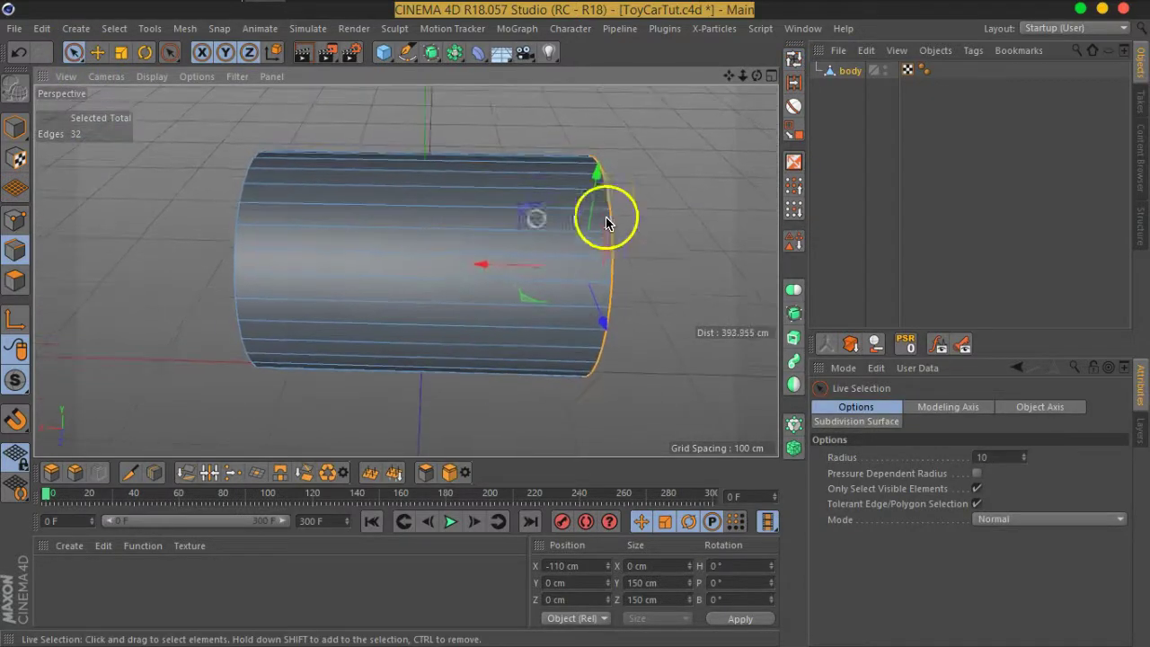
left_click(680, 259)
left_click(808, 28)
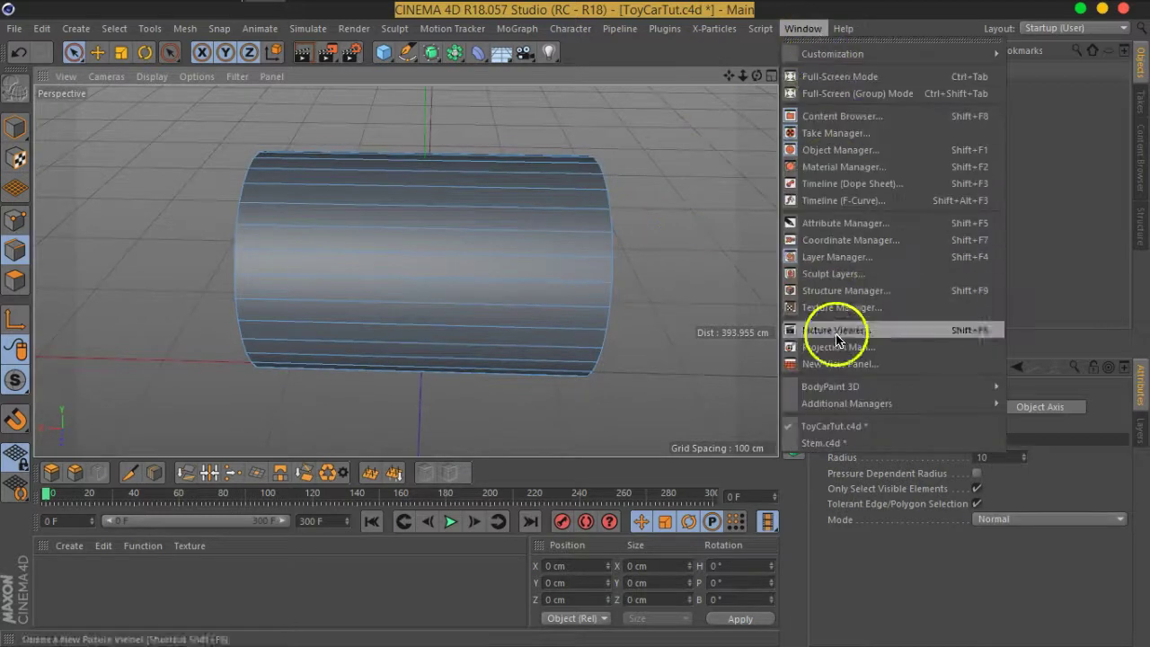
left_click(863, 438)
left_click_drag(708, 338, 643, 214, "alt")
mouse_move(526, 278)
left_mouse_down("alt")
mouse_move(548, 249)
mouse_move(657, 236)
mouse_move(520, 236)
mouse_move(468, 219)
left_mouse_up("alt")
left_click(875, 159)
left_click(803, 27)
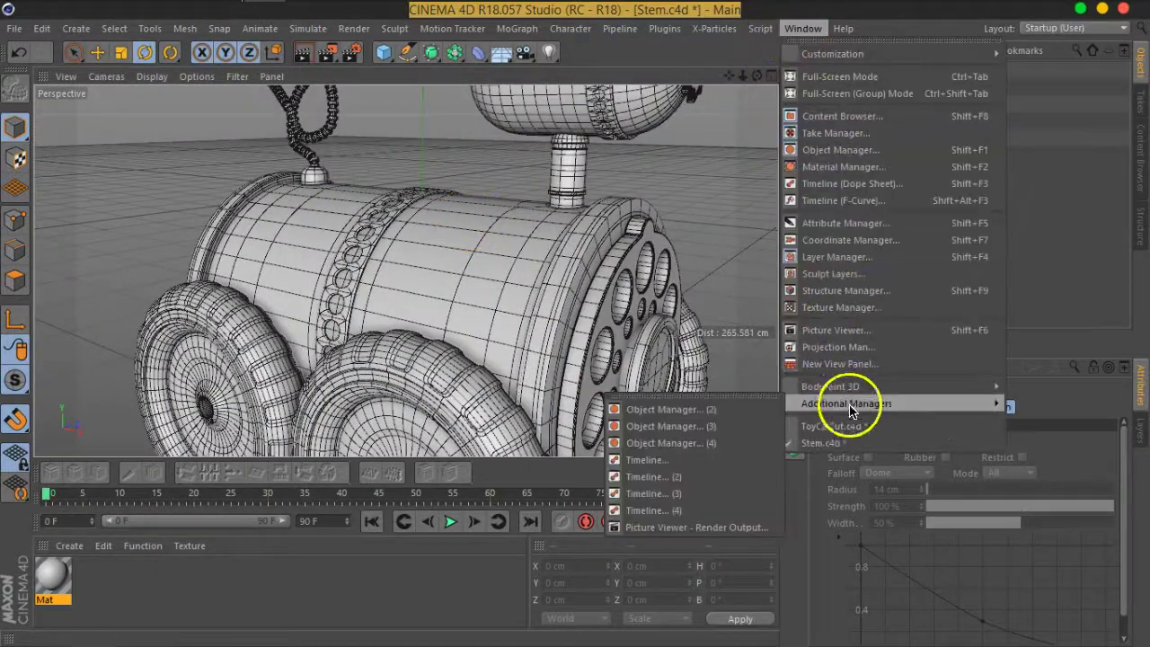
left_click(854, 429)
mouse_move(473, 198)
left_mouse_down("alt")
mouse_move(491, 221)
mouse_move(419, 206)
mouse_move(477, 231)
mouse_move(435, 197)
left_mouse_up("alt")
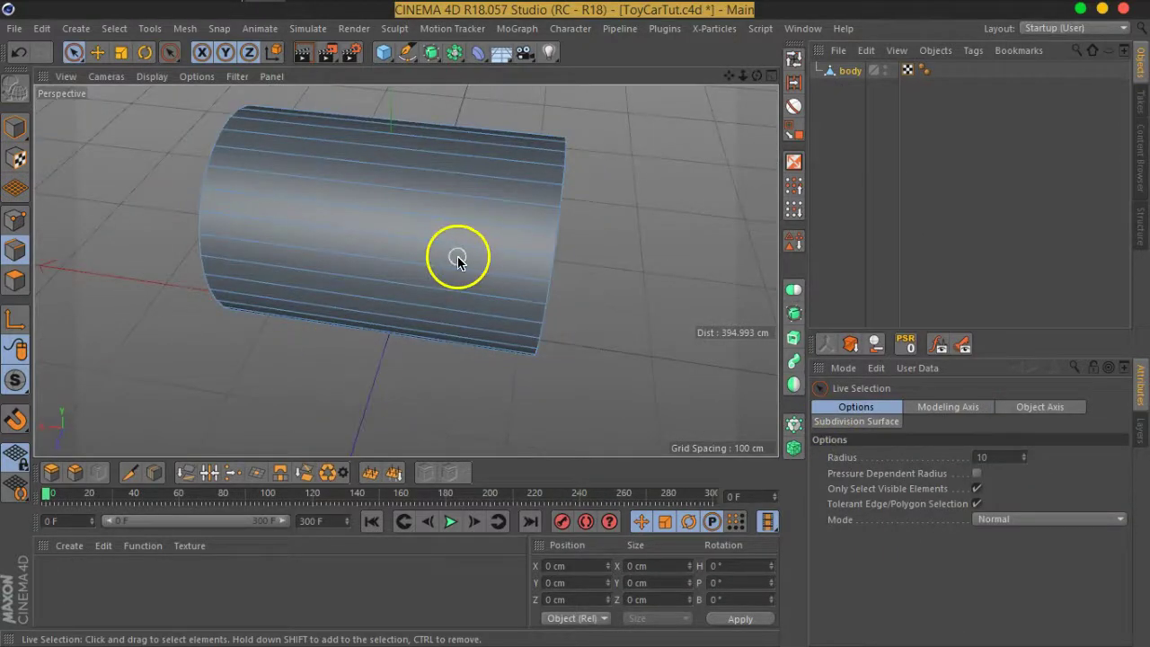
right_click(457, 257)
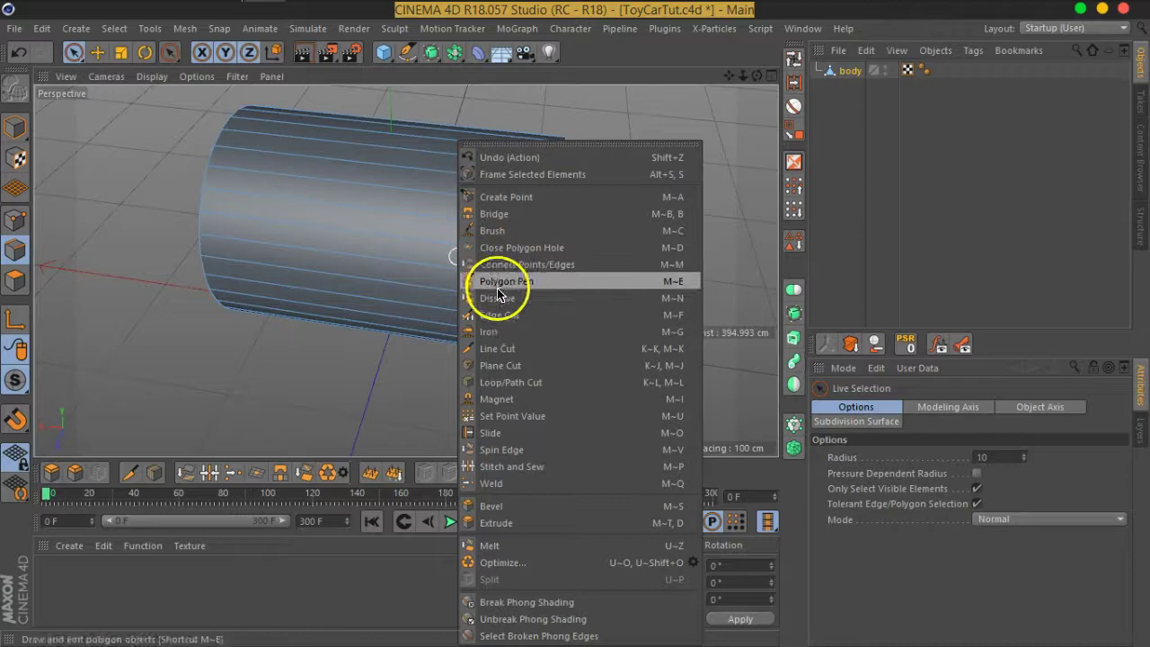
Start Loop/Path Cut and enable Symmetrical Cut in its options.
left_click(526, 390)
mouse_move(479, 264)
left_mouse_down("alt")
mouse_move(531, 264)
mouse_move(456, 239)
mouse_move(551, 213)
mouse_move(509, 188)
left_mouse_up("alt")
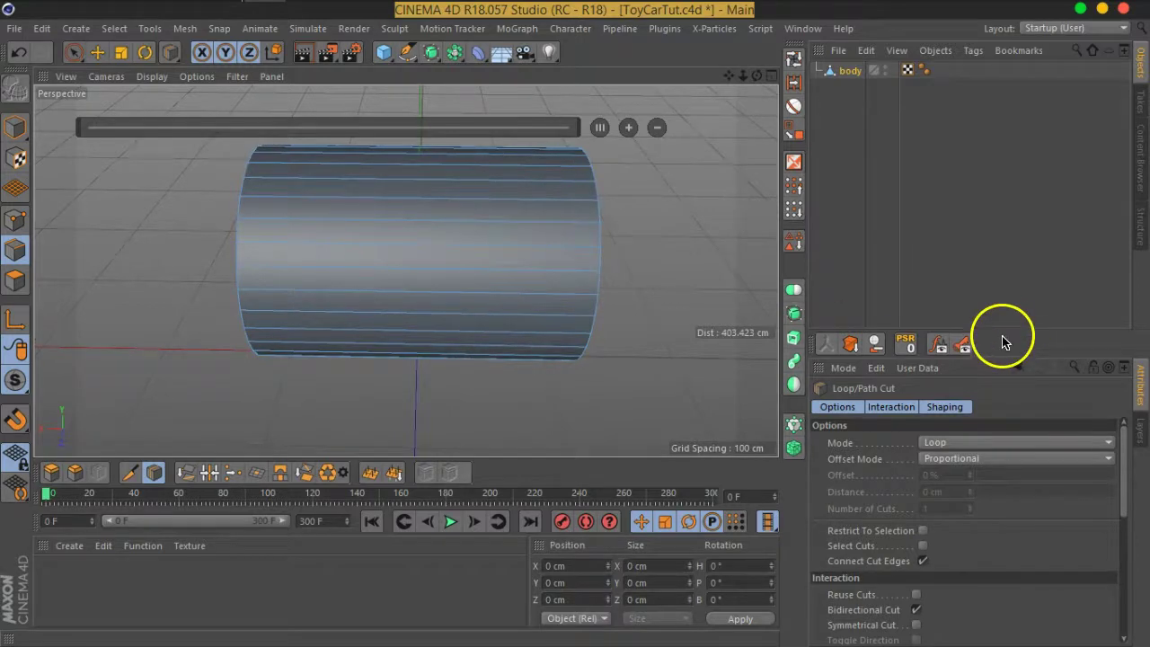
left_click_drag(1002, 328, 997, 213)
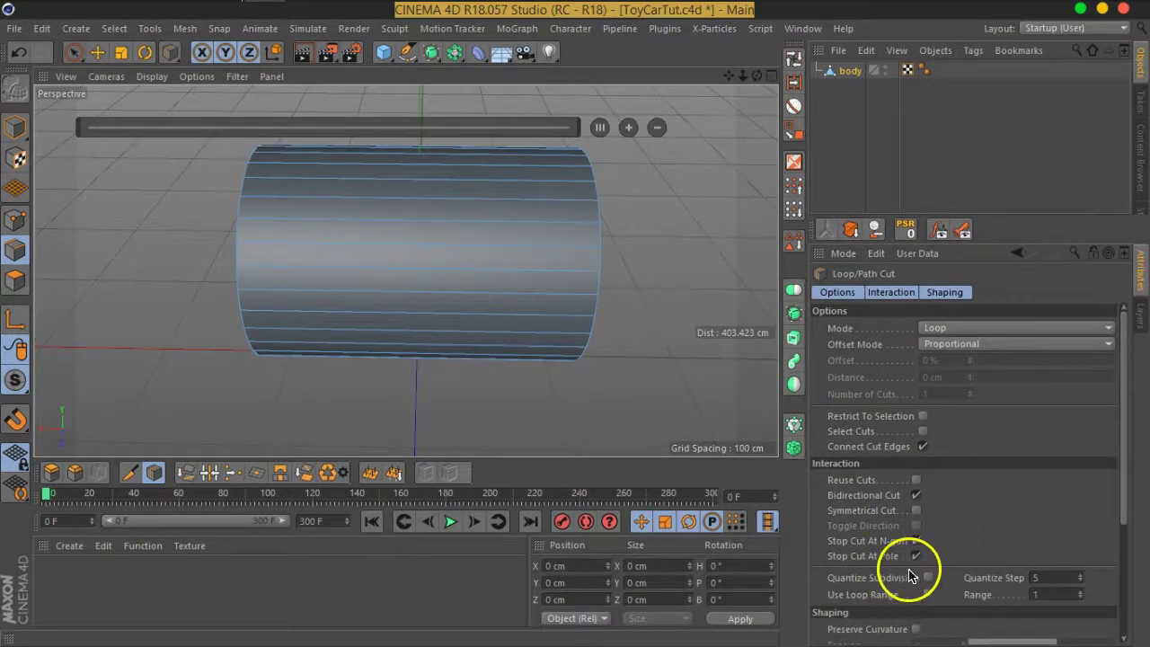
left_click(915, 510)
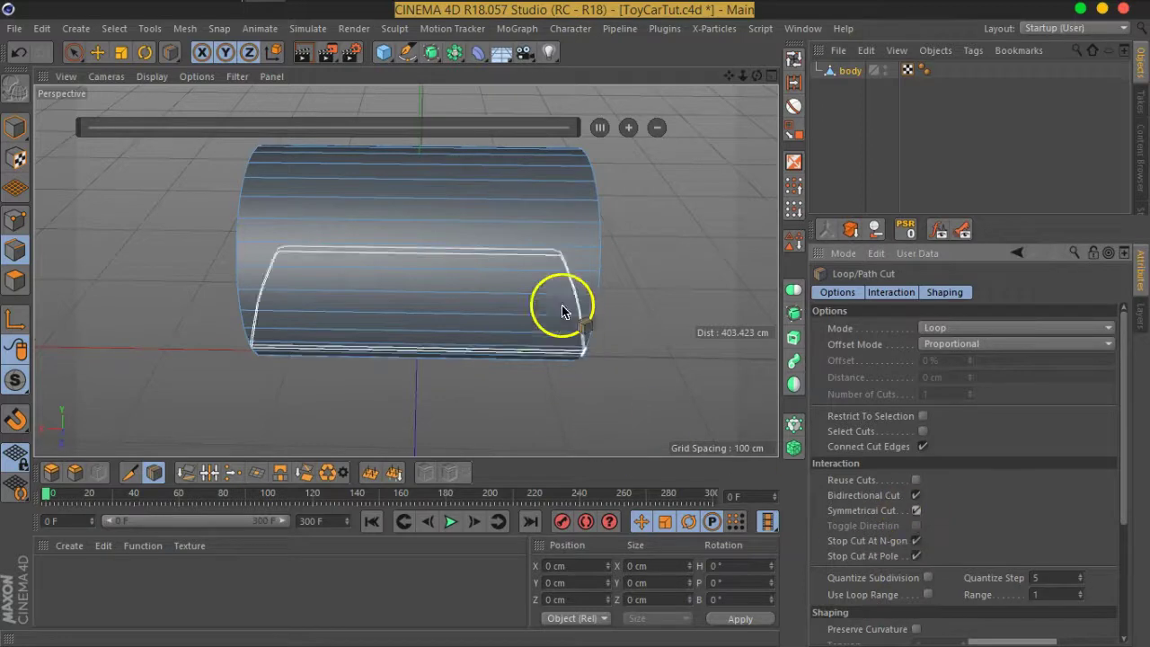
Place mirrored loop cuts near both body ends at a 4.896% (10.772 cm) offset.
middle_click_drag(552, 247, 534, 292, "alt")
scroll(533, 292, "up", 5)
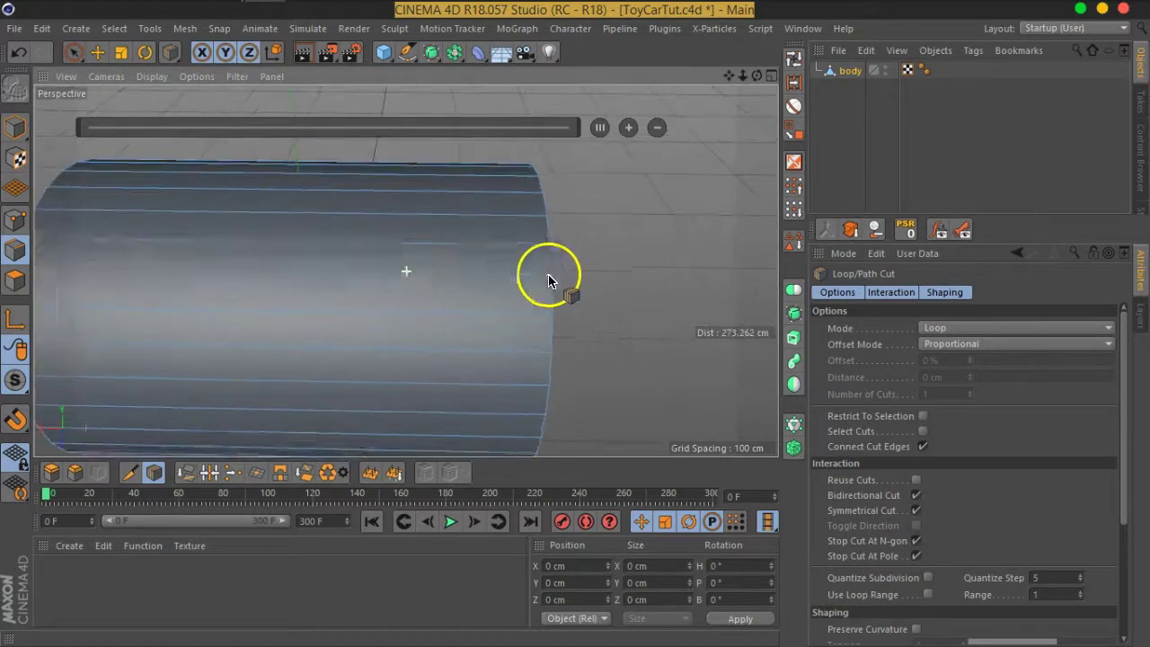
scroll(524, 290, "up", 3)
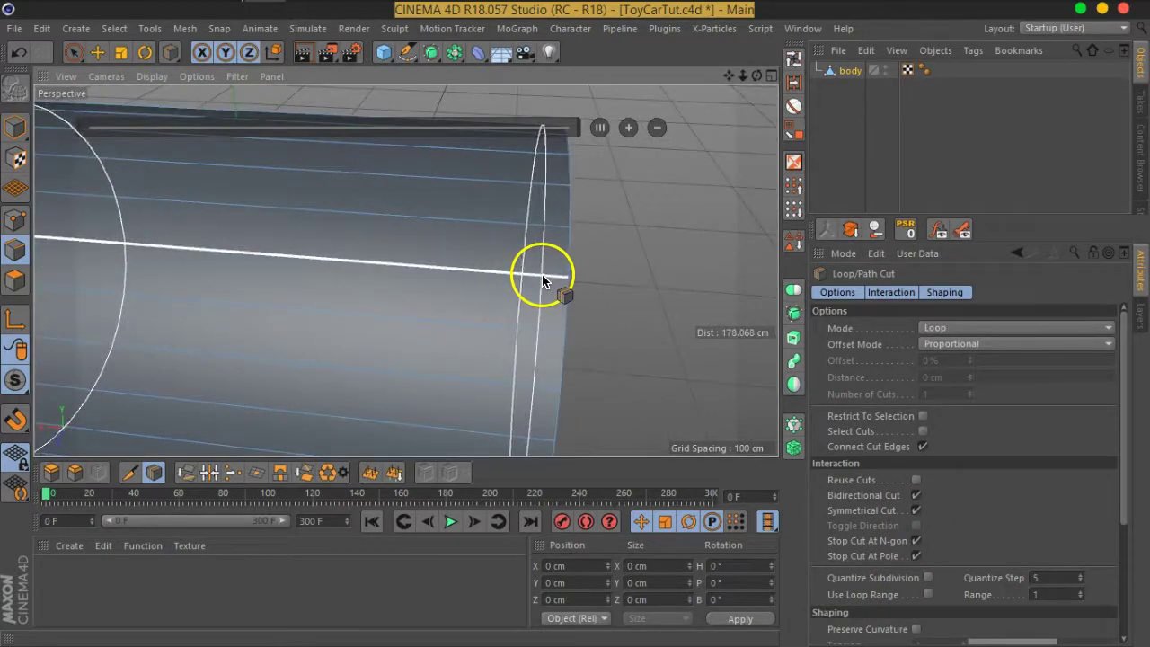
left_click(528, 280)
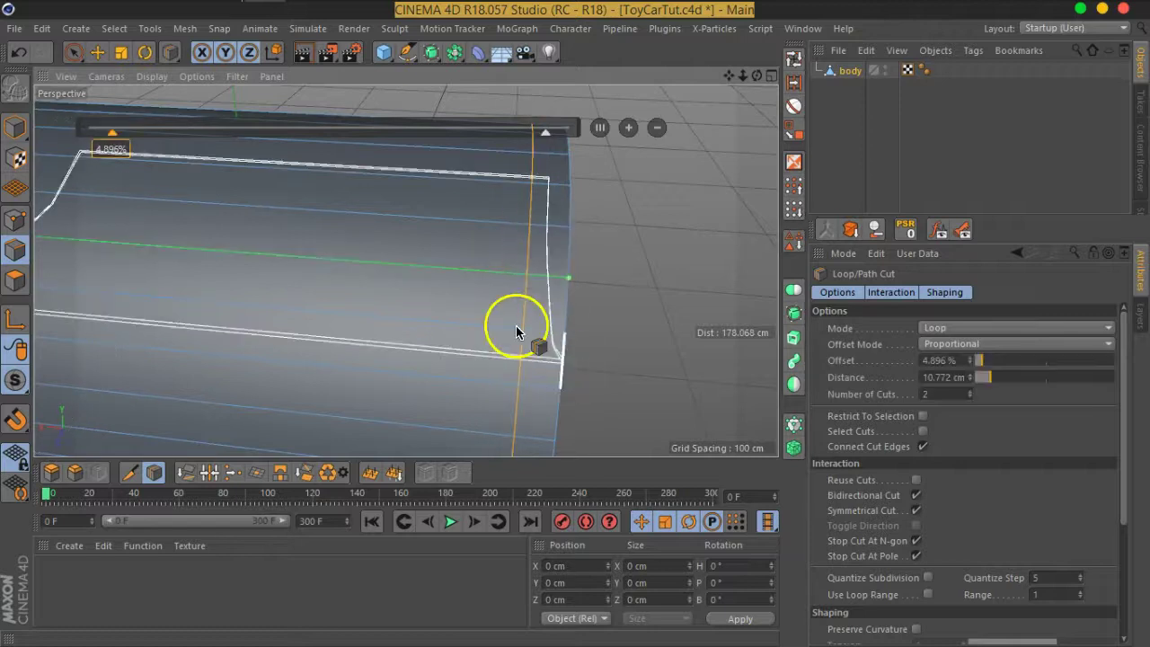
scroll(513, 329, "down", 4)
mouse_move(276, 292)
left_mouse_down("alt")
mouse_move(518, 254)
mouse_move(269, 257)
mouse_move(200, 243)
mouse_move(230, 256)
mouse_move(488, 269)
mouse_move(367, 264)
left_mouse_up("alt")
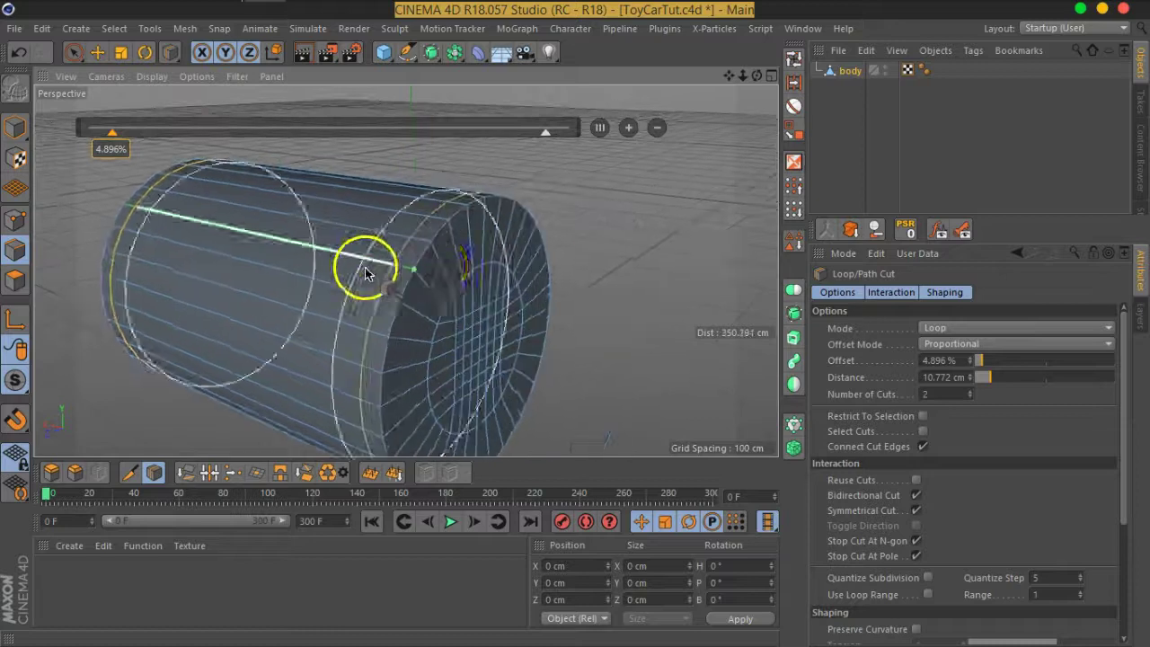
scroll(418, 244, "up", 2)
scroll(418, 241, "up", 2)
scroll(404, 260, "up", 2)
scroll(382, 285, "up", 2)
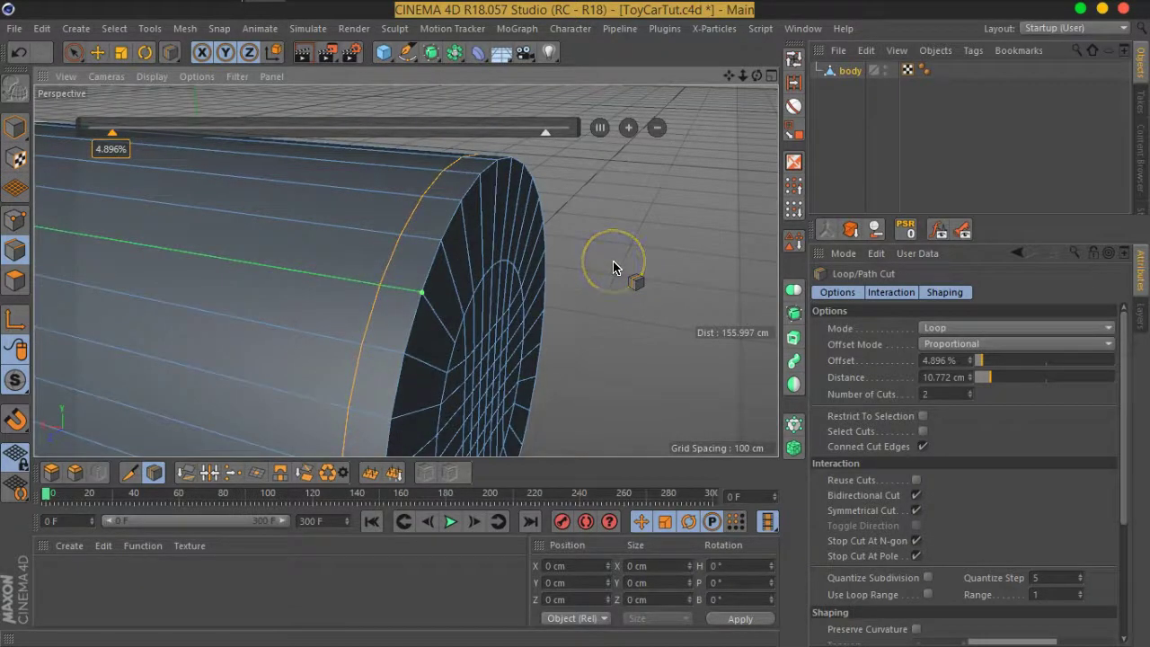
Loop-select the edge loops around both end caps of the body.
left_click(74, 51)
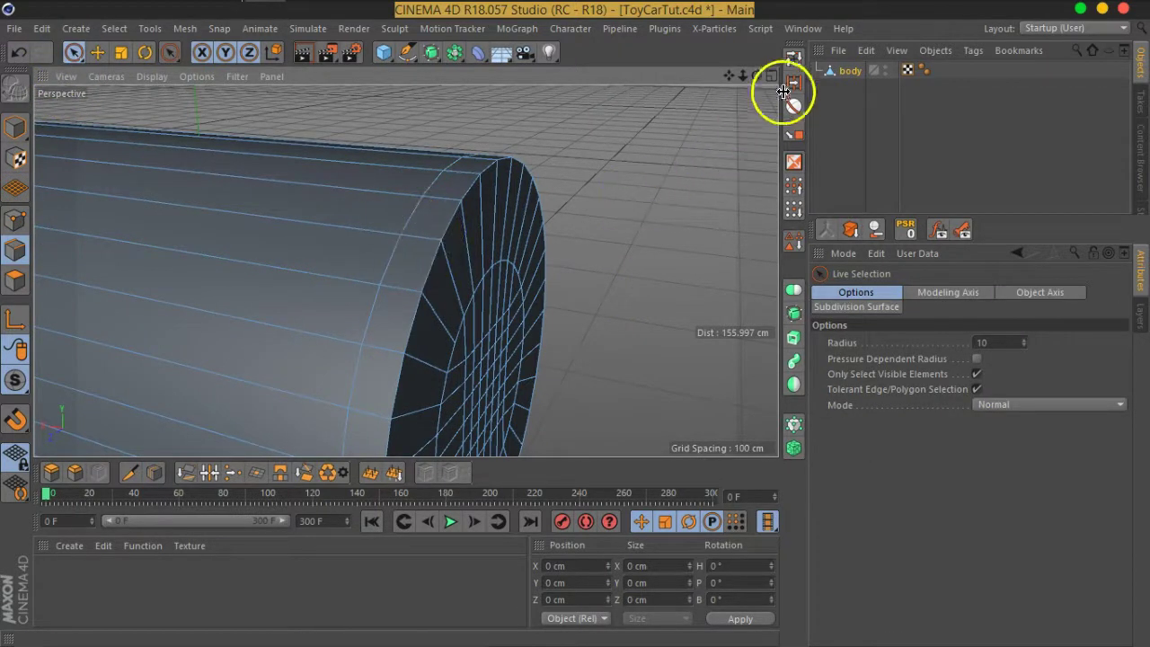
left_click(794, 58)
left_click(452, 226)
scroll(419, 225, "down", 3)
mouse_move(419, 226)
left_mouse_down("alt")
mouse_move(482, 231)
mouse_move(265, 213)
mouse_move(442, 188)
mouse_move(411, 264)
left_mouse_up("alt")
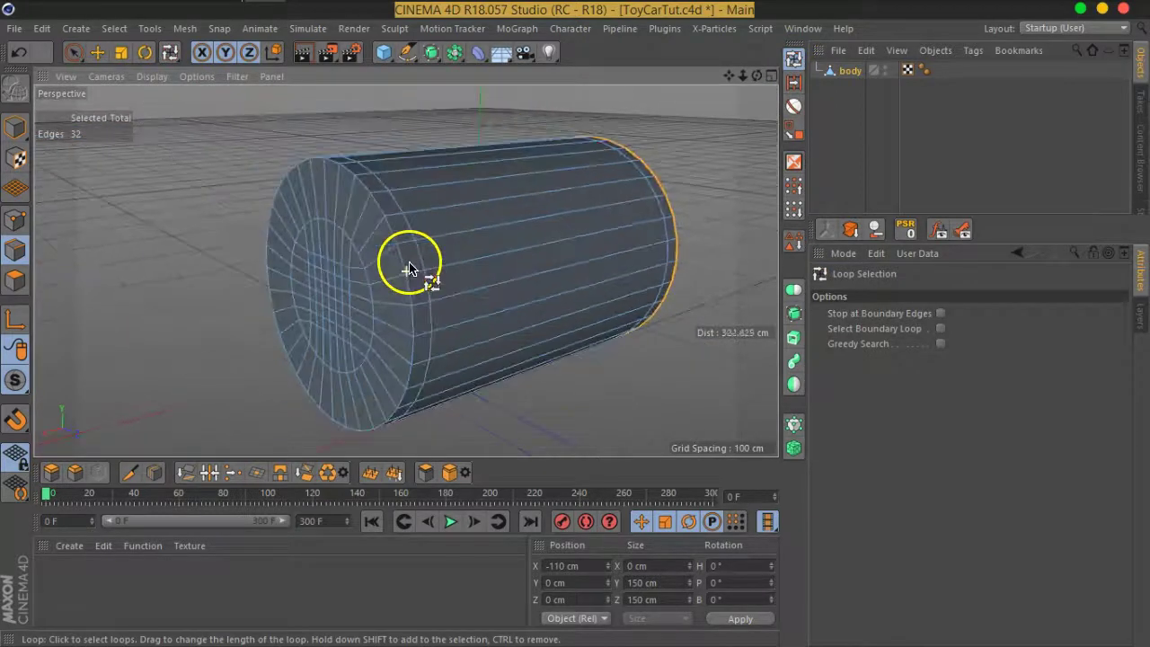
scroll(392, 246, "up", 3)
left_click(388, 234, "shift")
scroll(458, 290, "down", 2)
left_click_drag(513, 264, 345, 257, "alt")
scroll(345, 257, "up", 3)
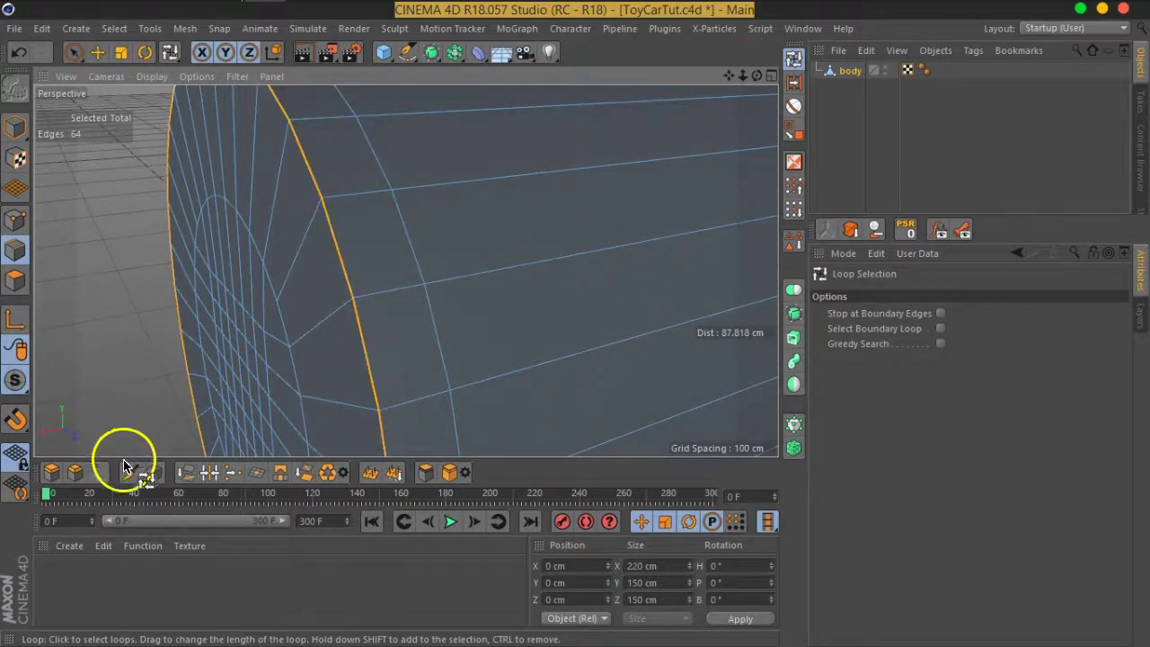
Bevel both end-cap loops as a 2.64 cm Chamfer with 1 subdivision.
left_click(77, 473)
scroll(283, 279, "down", 1)
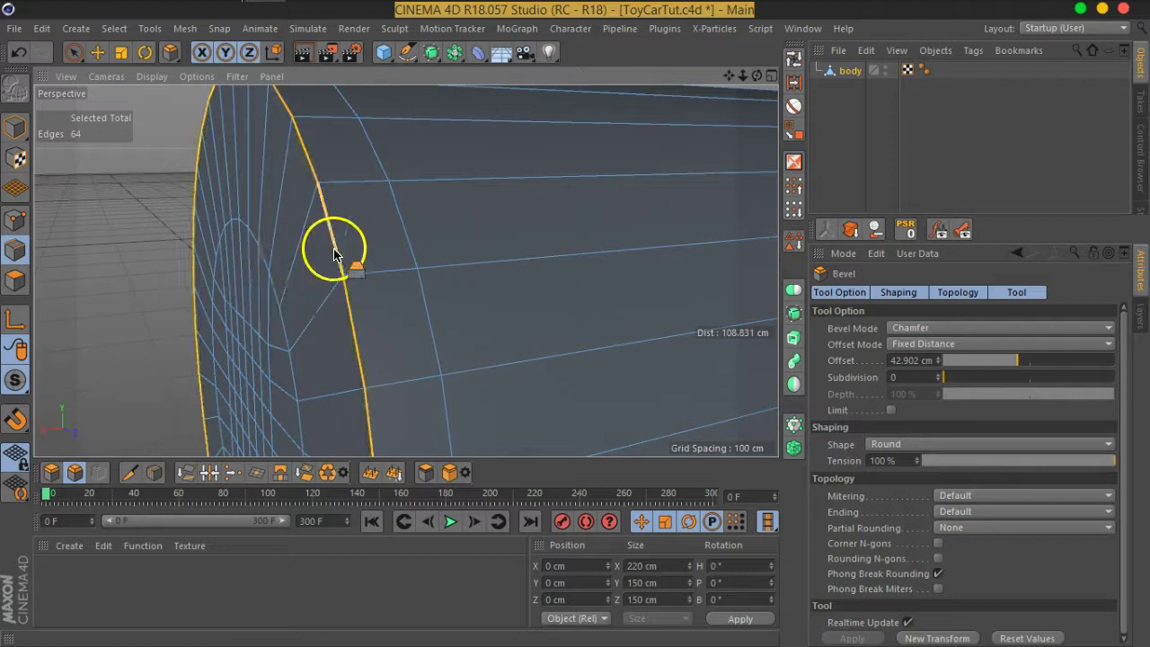
left_click_drag(334, 254, 349, 243)
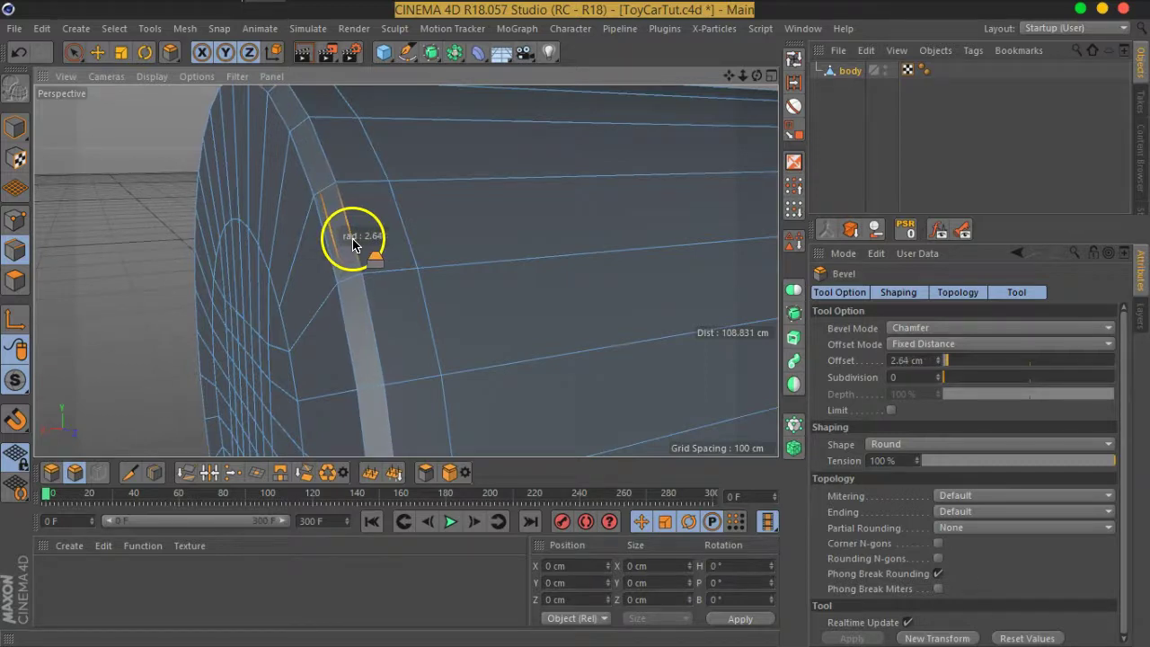
left_click_drag(353, 245, 342, 248)
left_click(914, 328)
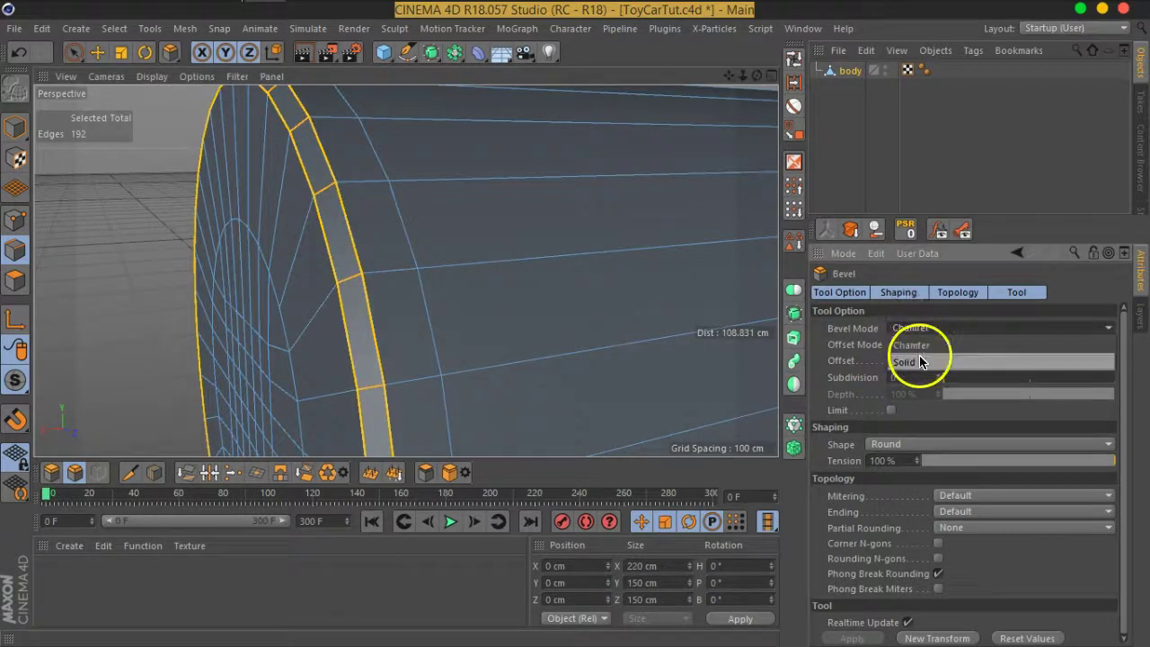
left_click(918, 354)
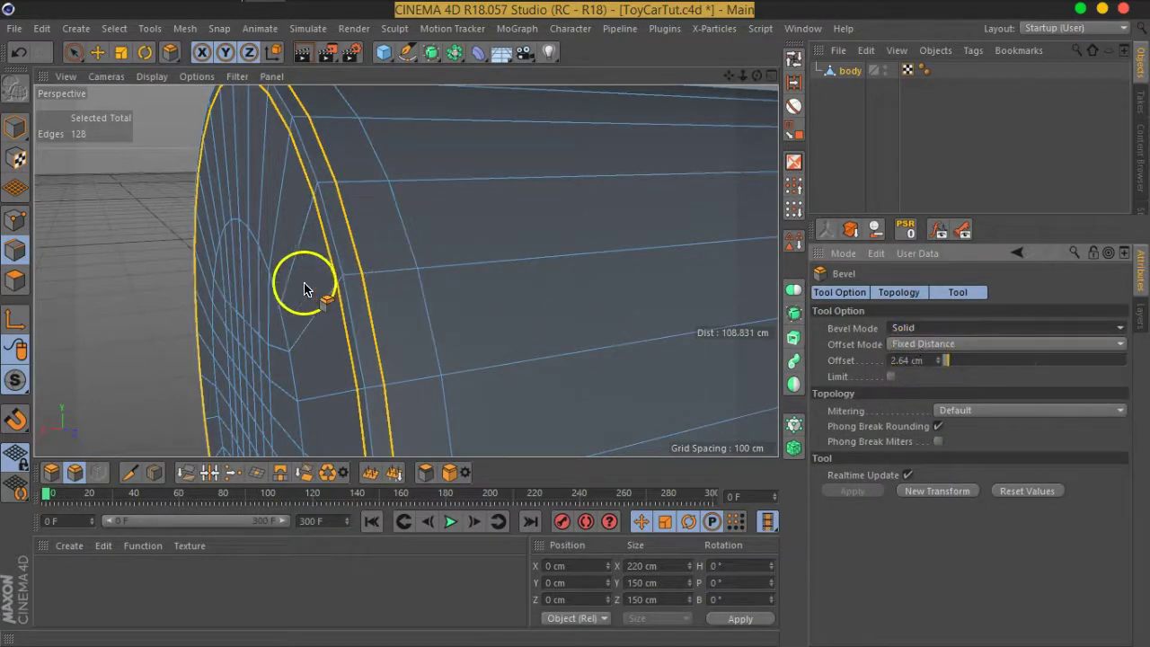
left_click_drag(306, 285, 291, 299, "alt")
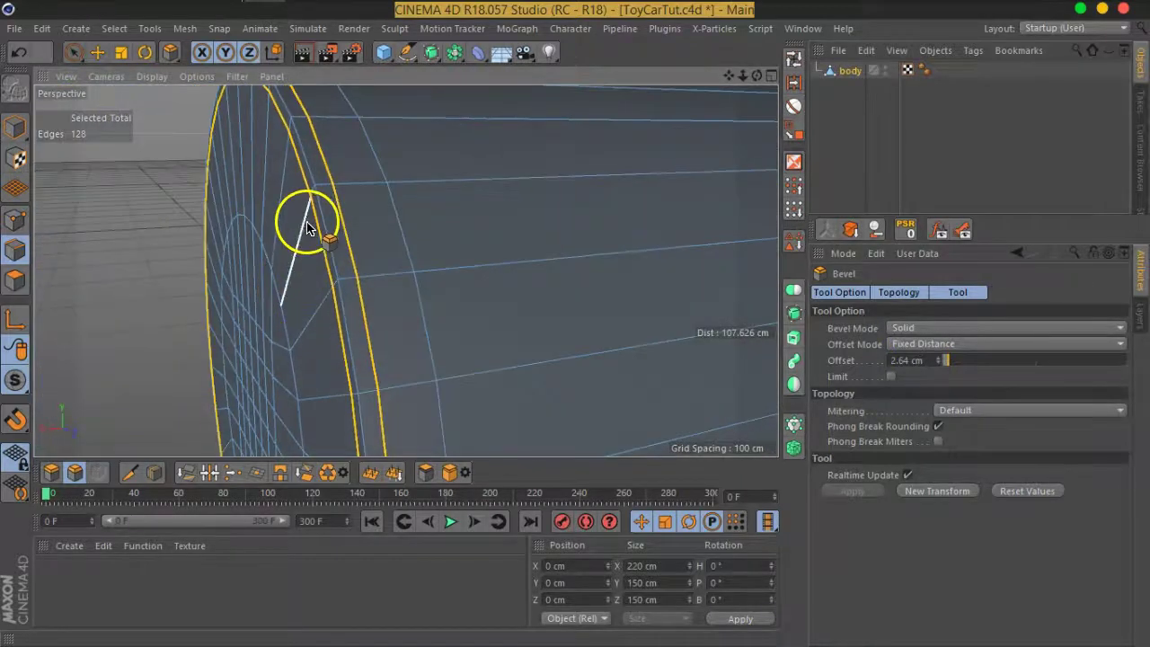
left_click(915, 329)
left_click(918, 343)
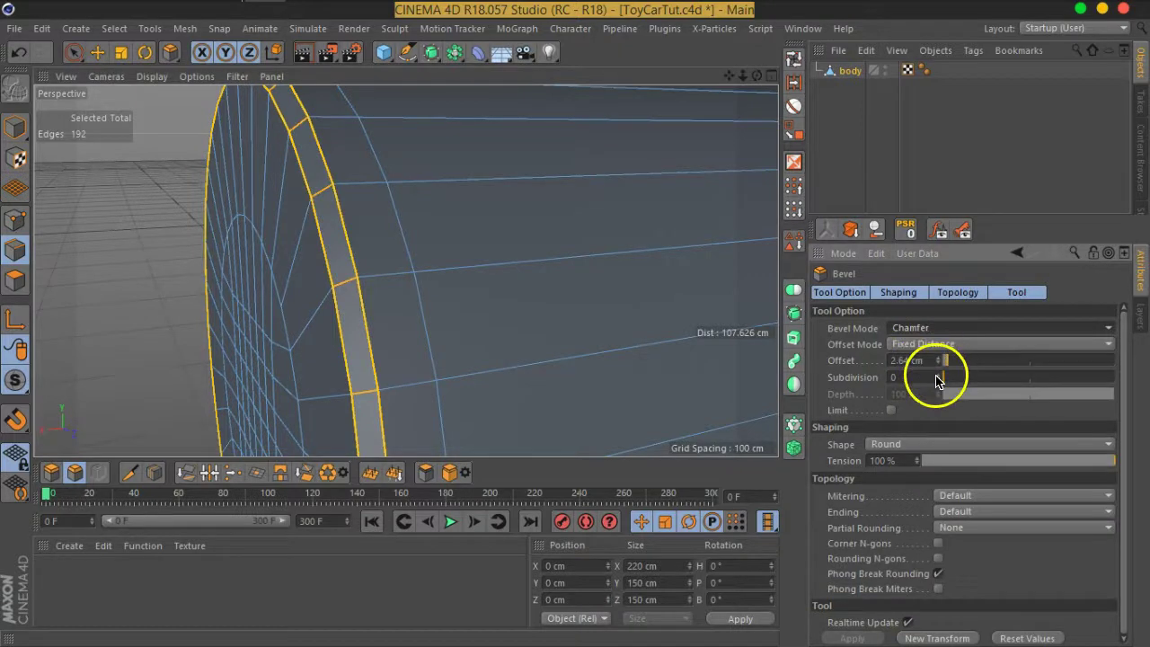
left_click(937, 375)
mouse_move(580, 269)
left_mouse_down("alt")
mouse_move(344, 270)
mouse_move(531, 298)
mouse_move(341, 303)
mouse_move(536, 264)
mouse_move(486, 232)
left_mouse_up("alt")
scroll(485, 232, "up", 3)
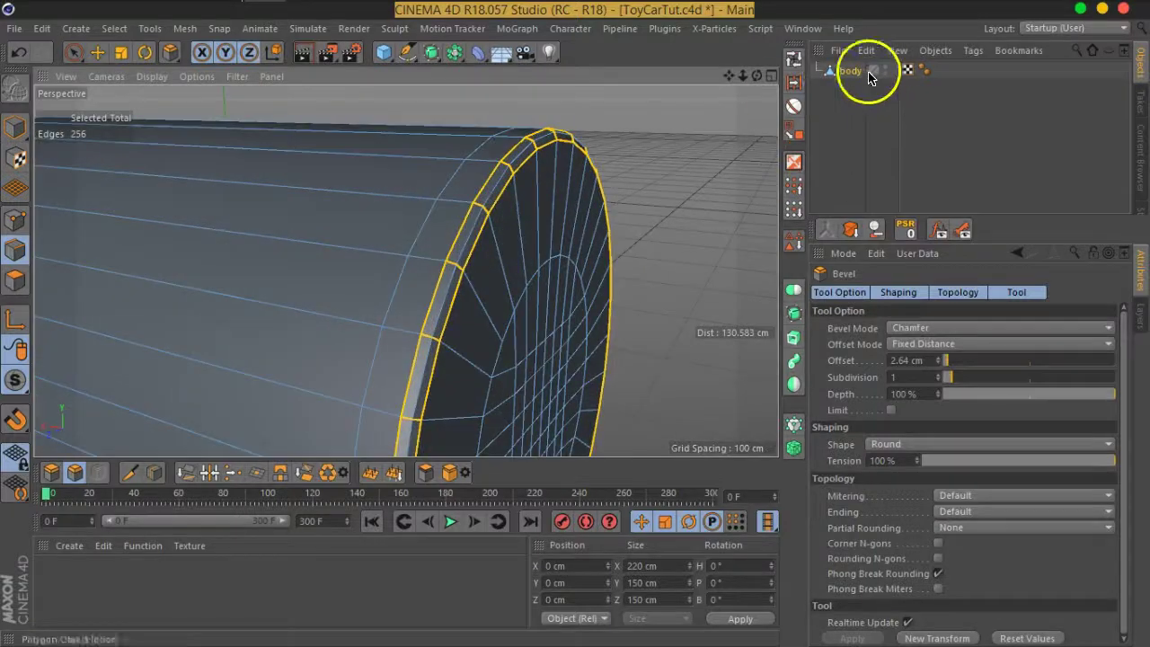
Wrap the body mesh in a new Subdivision Surface generator.
left_click(437, 60)
left_click(475, 82)
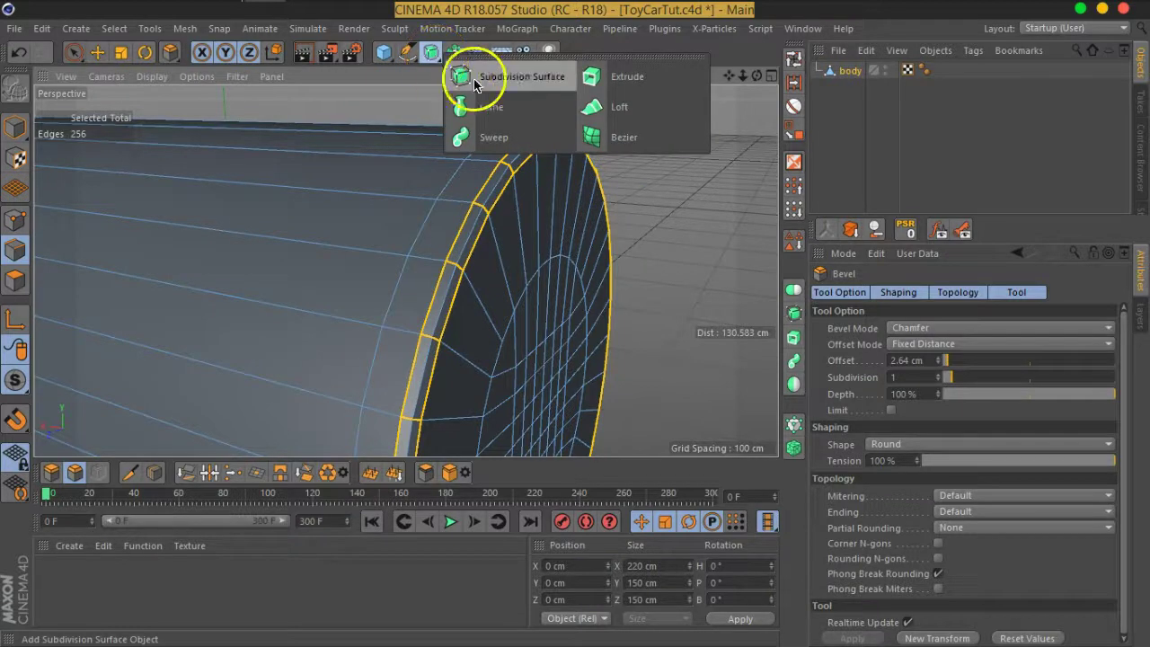
left_click(523, 81)
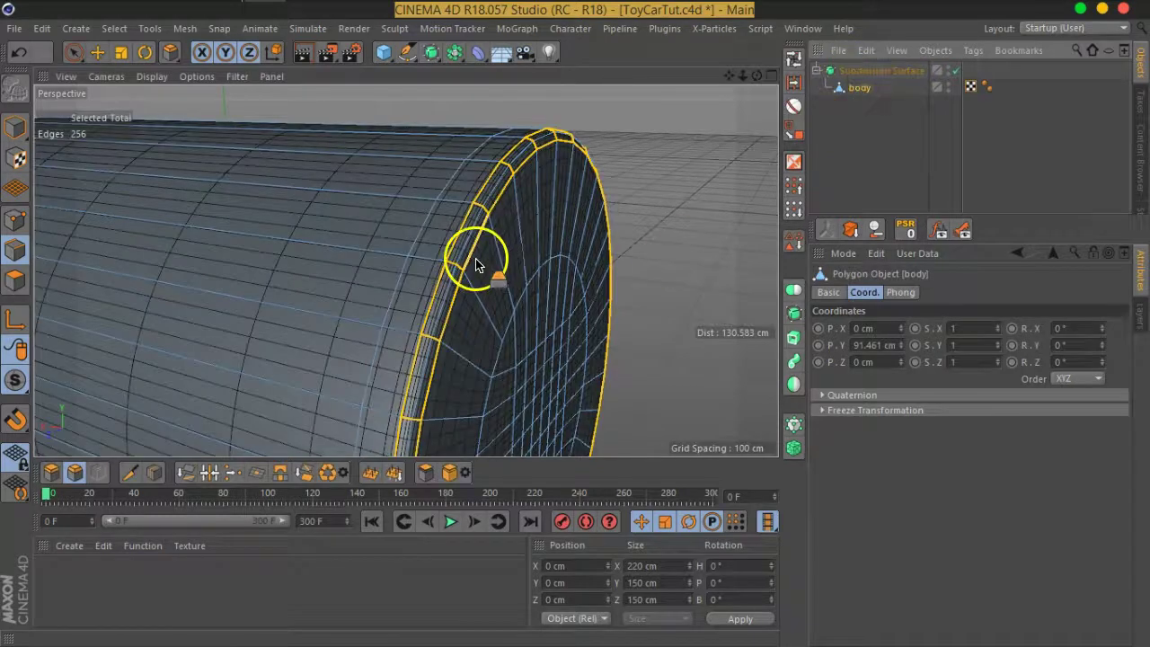
scroll(476, 265, "down", 2)
scroll(380, 308, "down", 2)
scroll(557, 257, "down", 3)
scroll(560, 252, "down", 2)
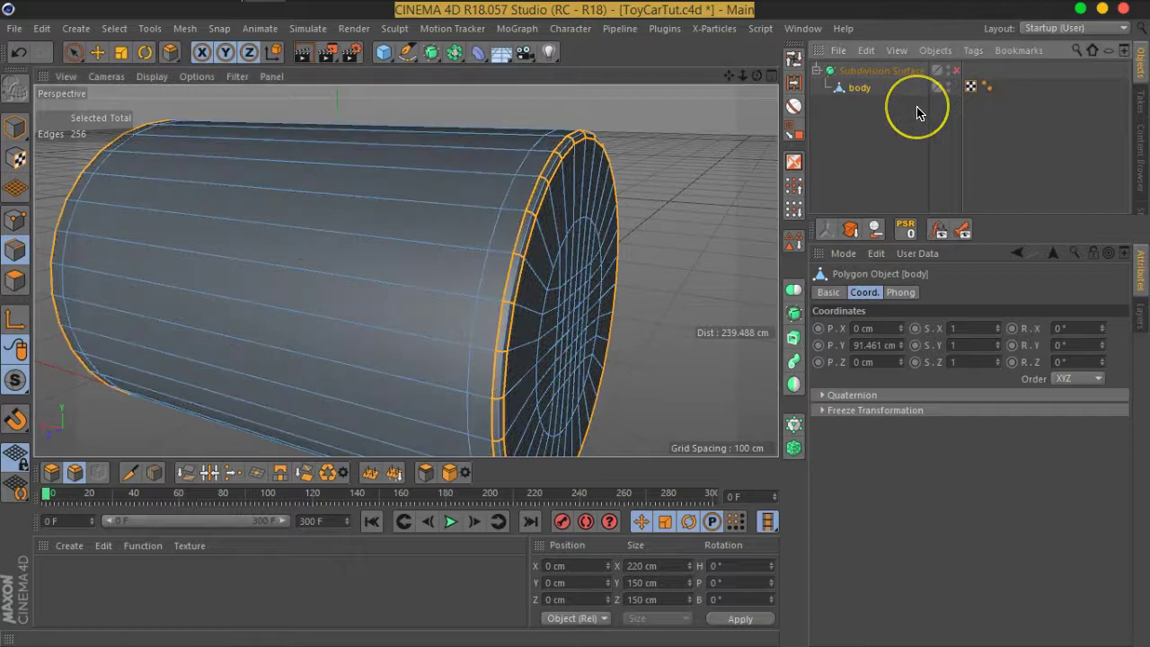
Toggle the smoothing to compare results, then reselect the body object.
key("q")
key("q")
key("q")
key("q")
key("q")
key("q")
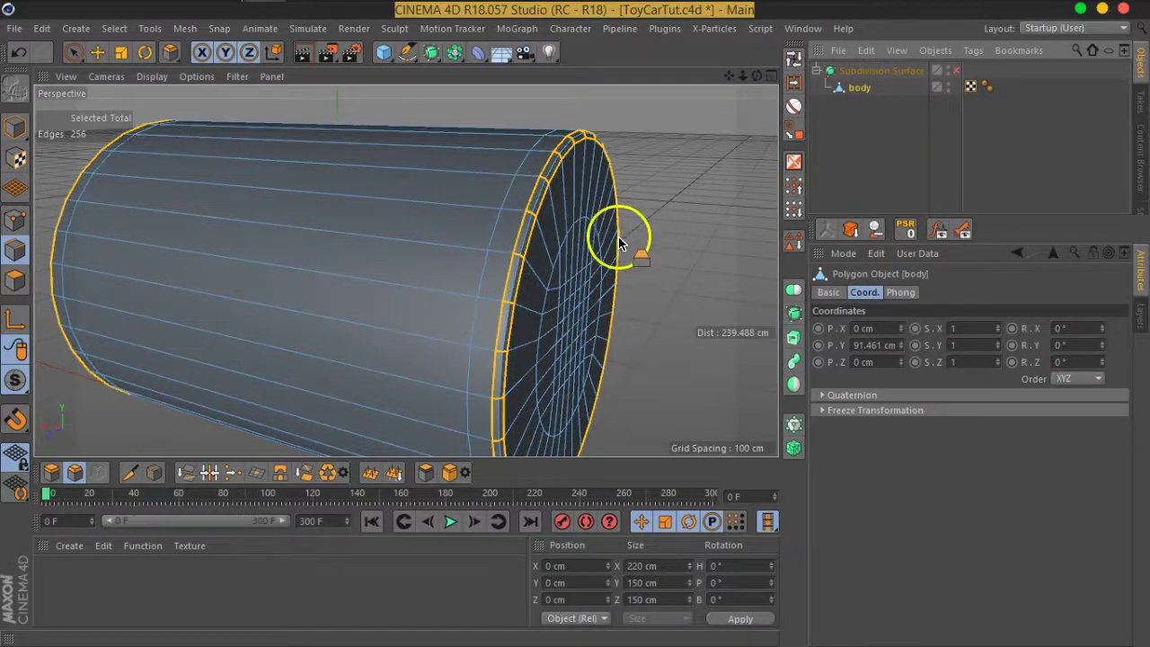
left_click_drag(617, 238, 503, 221, "alt")
left_click(882, 118)
left_click(882, 118)
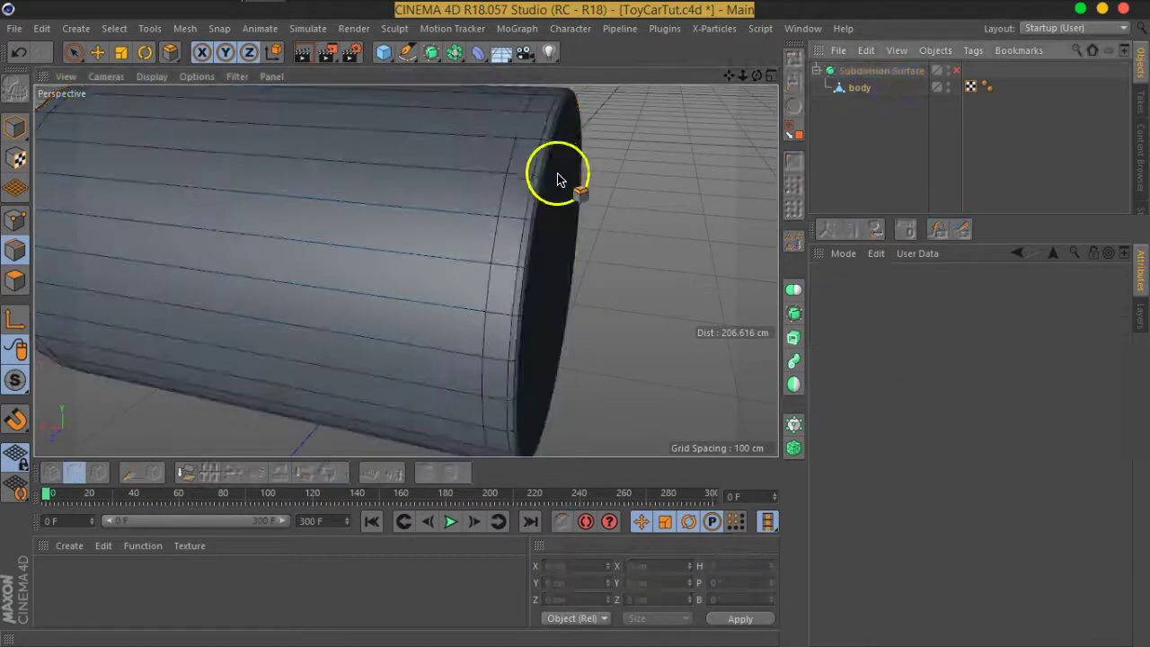
left_click(864, 90)
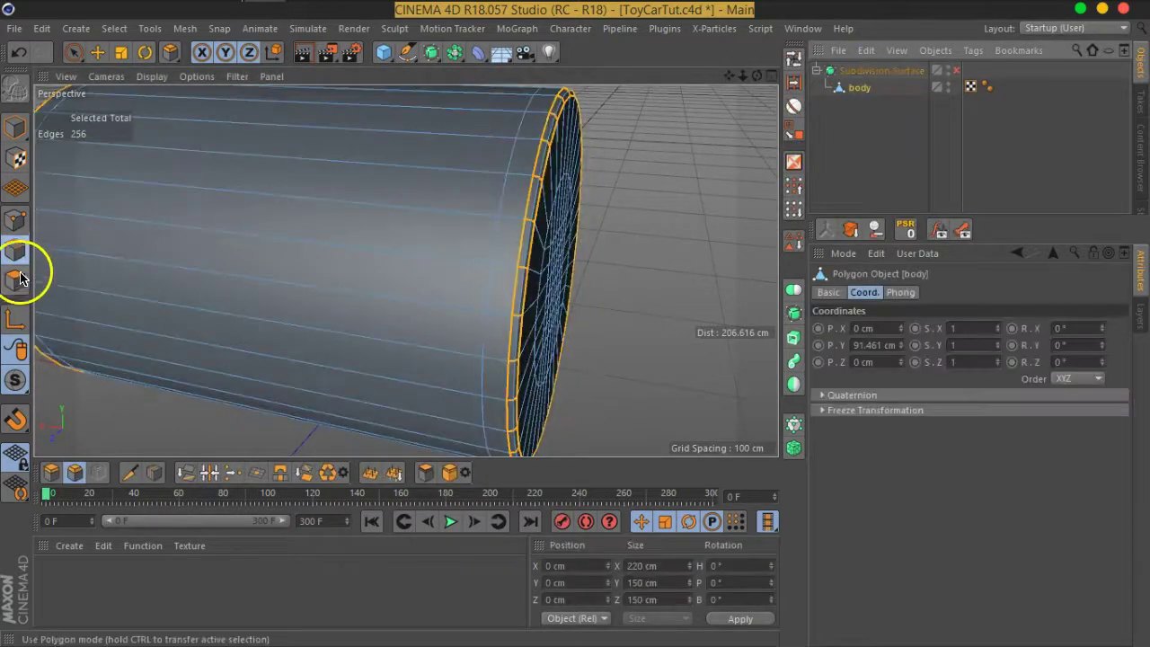
In polygon mode, loop-select the 32-polygon rim band at one end of body.
left_click(22, 281)
left_click_drag(603, 206, 585, 200, "alt")
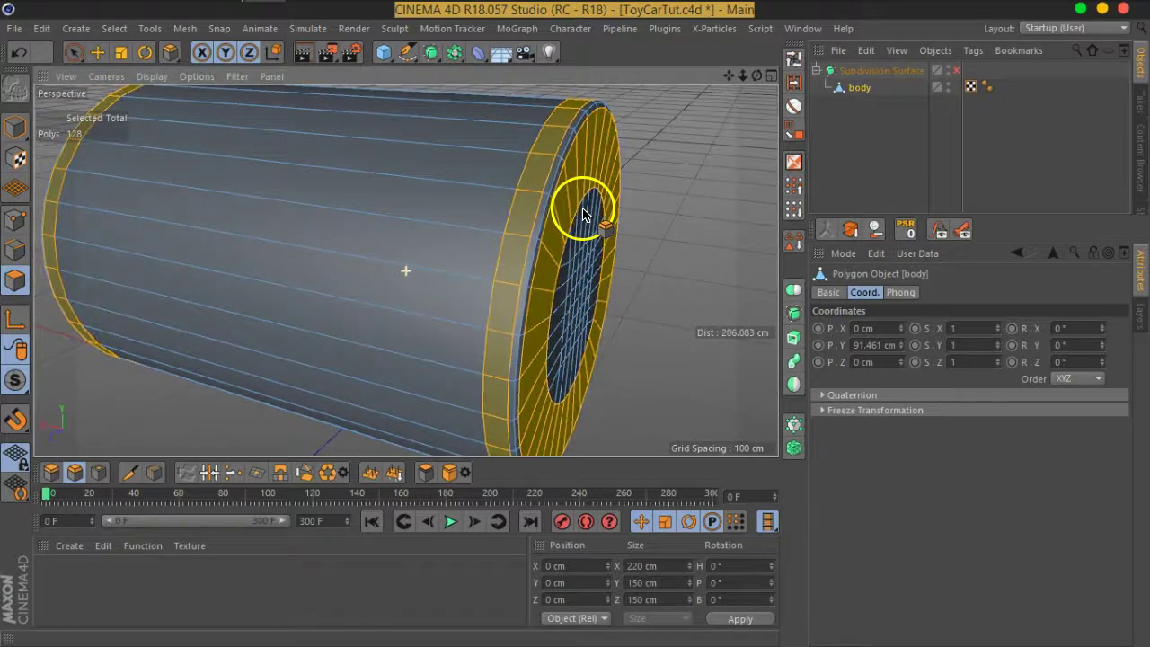
left_click(796, 63)
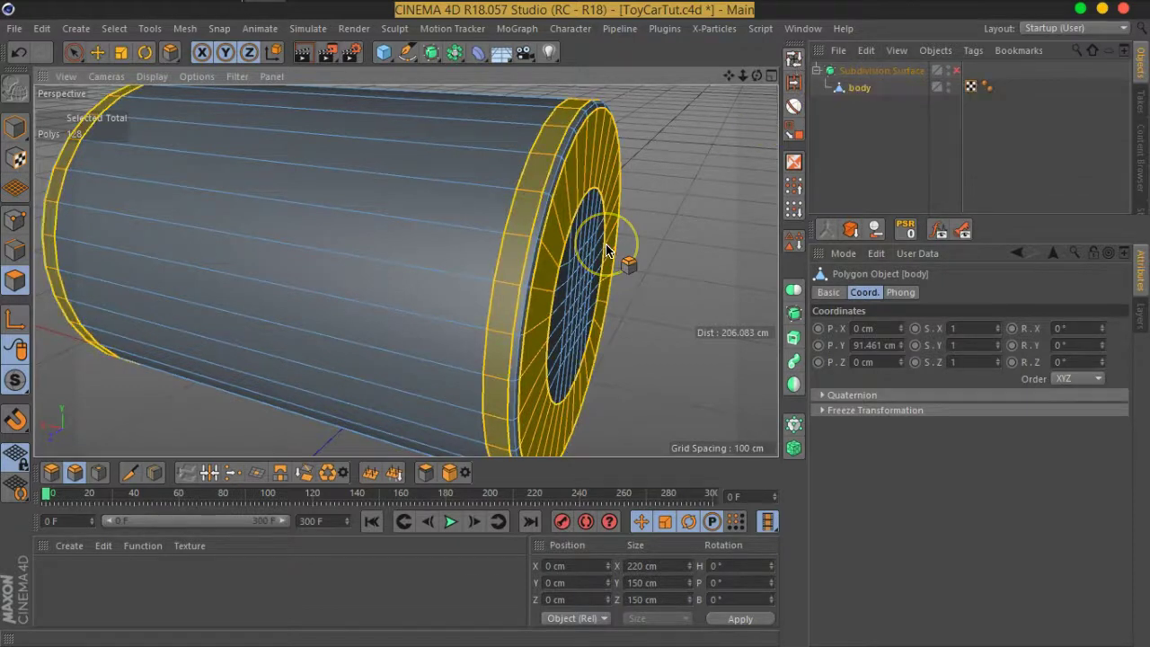
left_click_drag(604, 244, 531, 189)
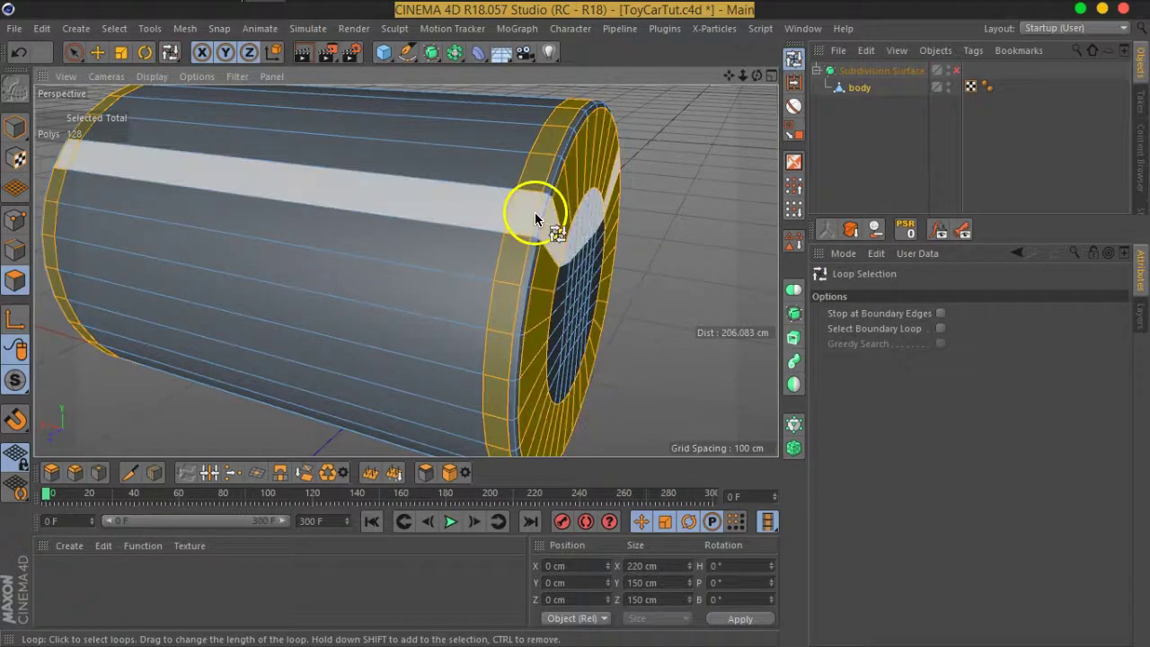
left_click(531, 190)
mouse_move(623, 257)
left_mouse_down("alt")
mouse_move(562, 229)
mouse_move(585, 237)
mouse_move(554, 205)
mouse_move(569, 231)
mouse_move(627, 267)
left_mouse_up("alt")
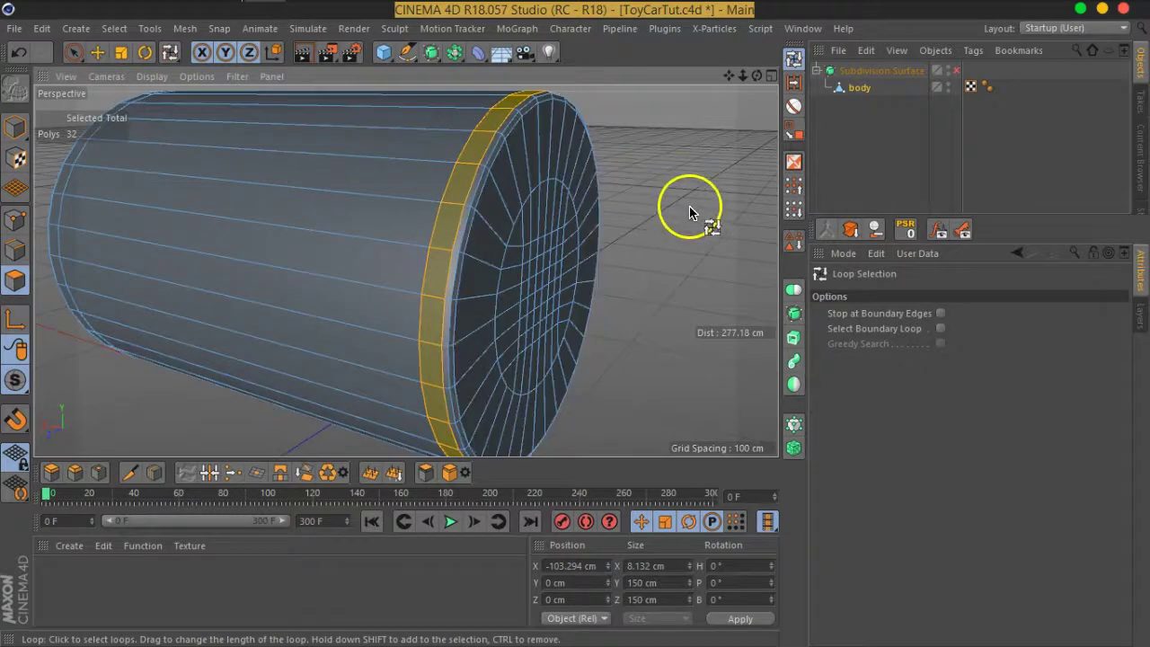
left_click(124, 28)
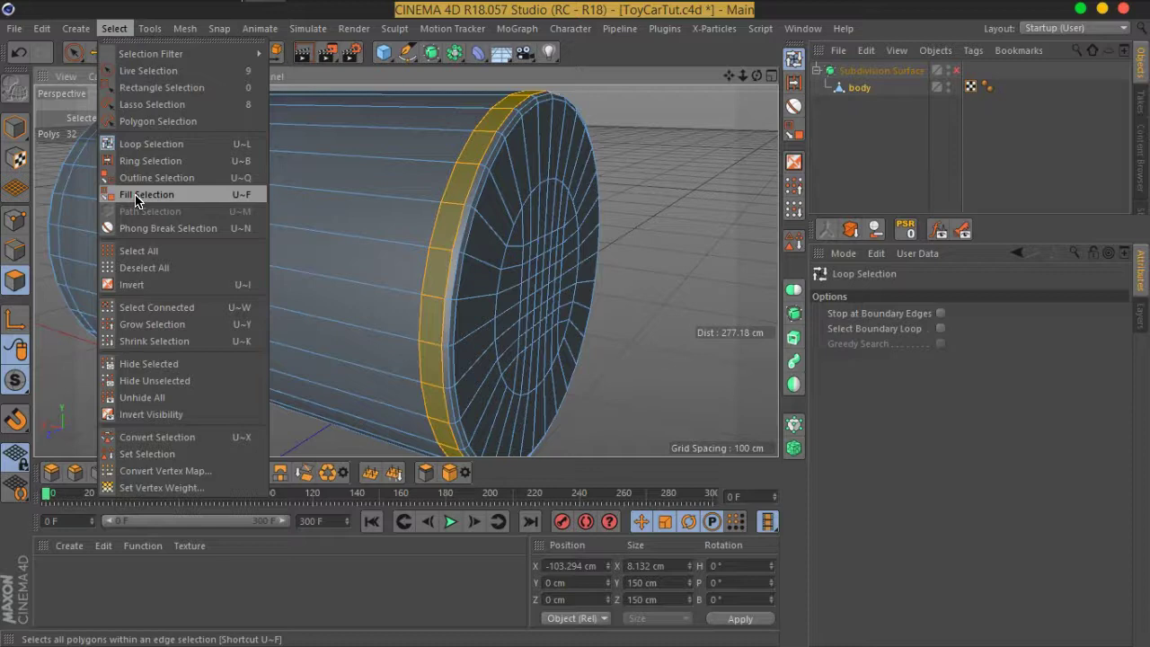
Use Fill Selection to select the end cap polygons inside the rim.
left_click(134, 196)
left_click_drag(250, 167, 290, 160)
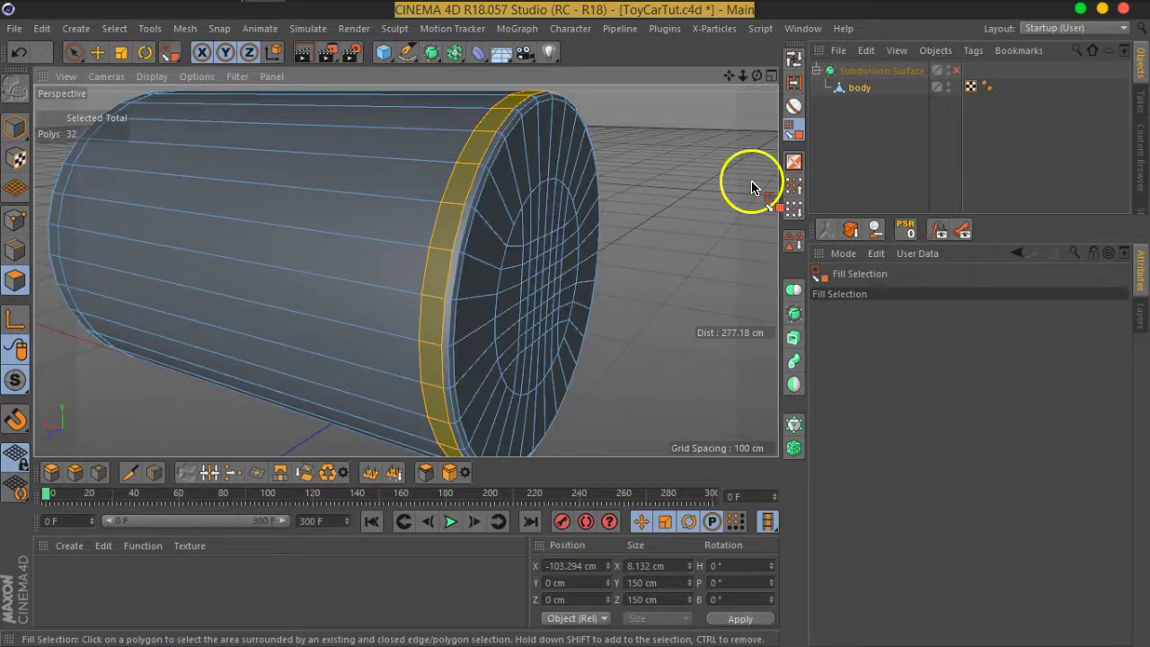
left_click(117, 29)
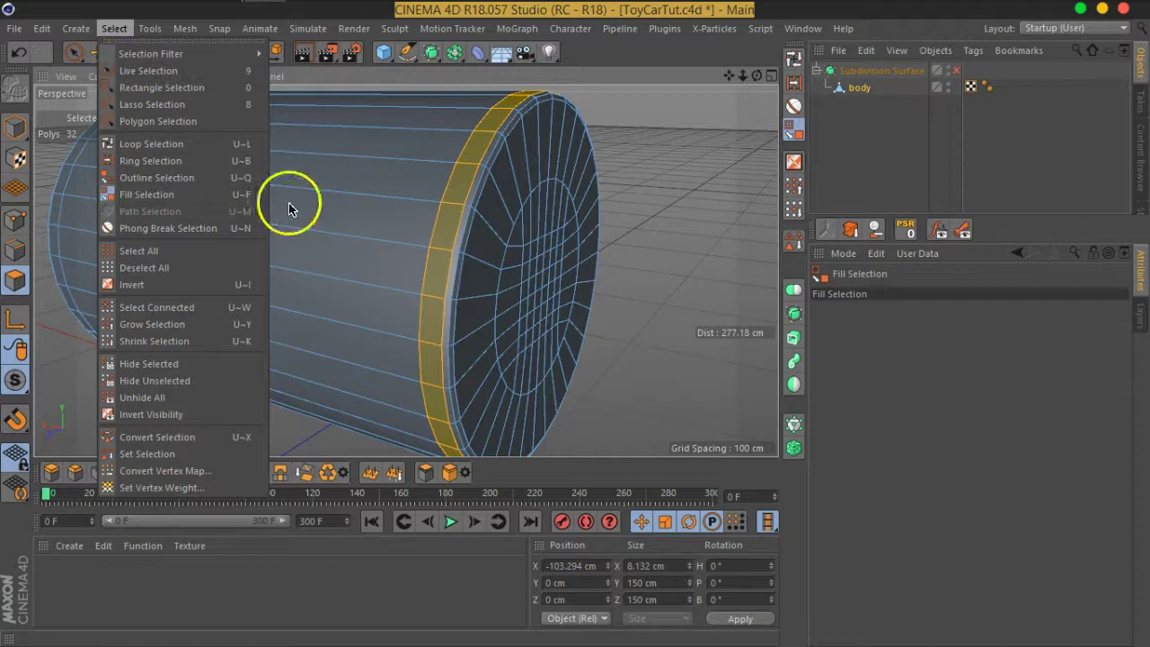
left_click(793, 162)
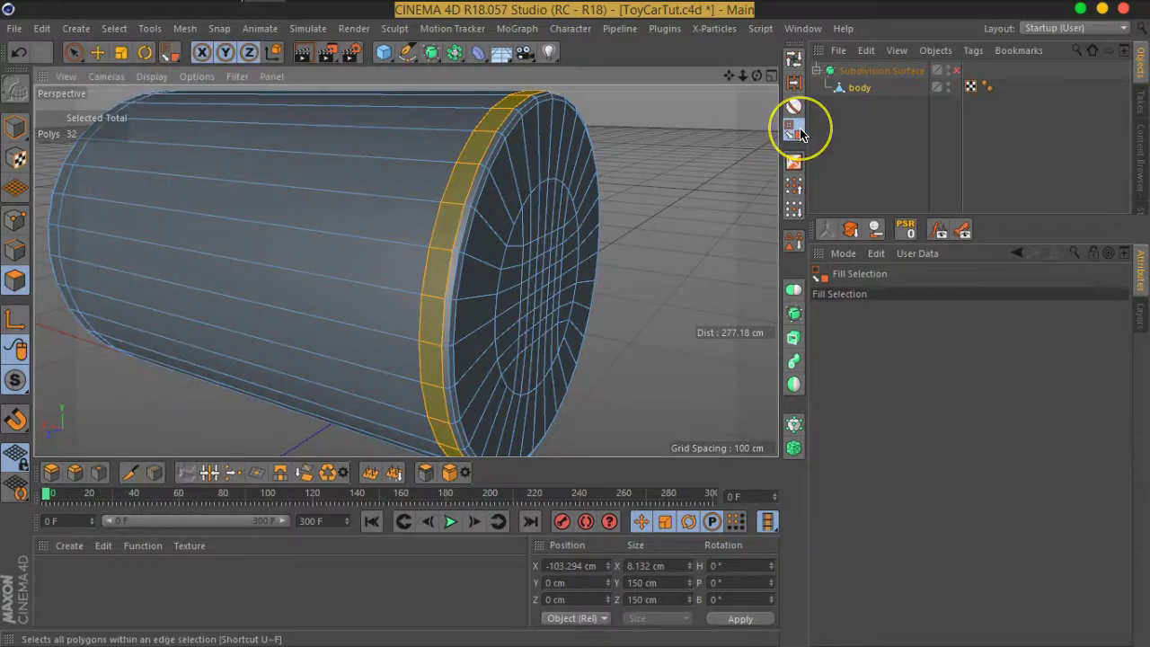
left_click(794, 133)
left_click(579, 214)
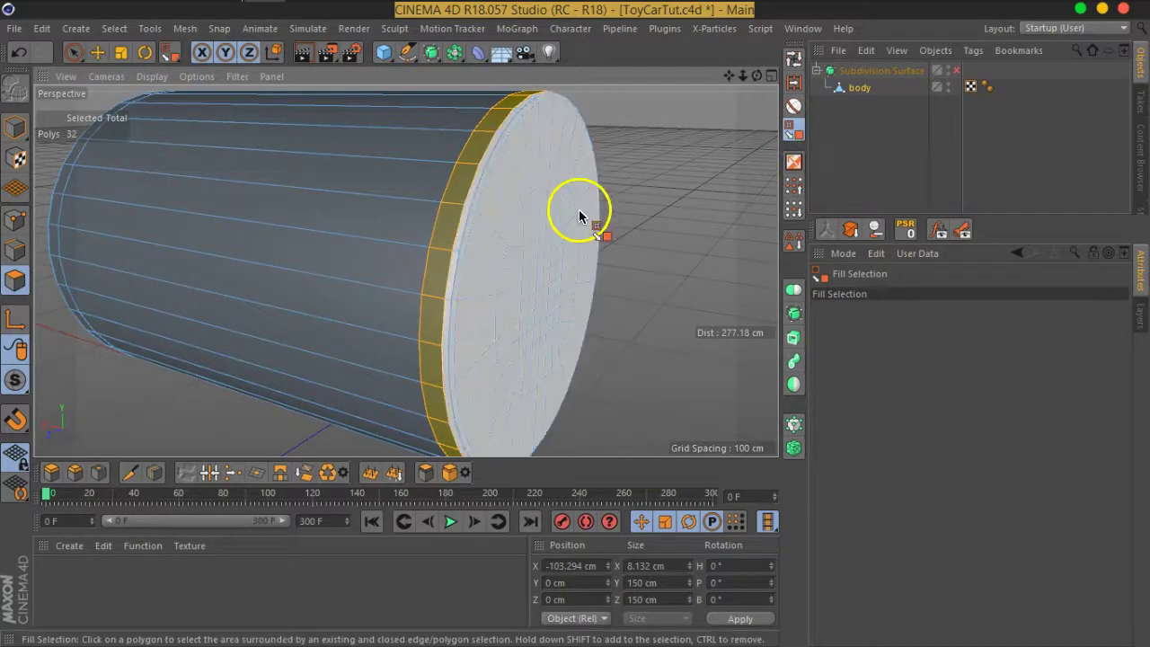
left_click(527, 199)
mouse_move(546, 206)
left_mouse_down("alt")
mouse_move(649, 180)
mouse_move(416, 259)
mouse_move(416, 206)
mouse_move(368, 227)
left_mouse_up("alt")
scroll(368, 227, "up", 3)
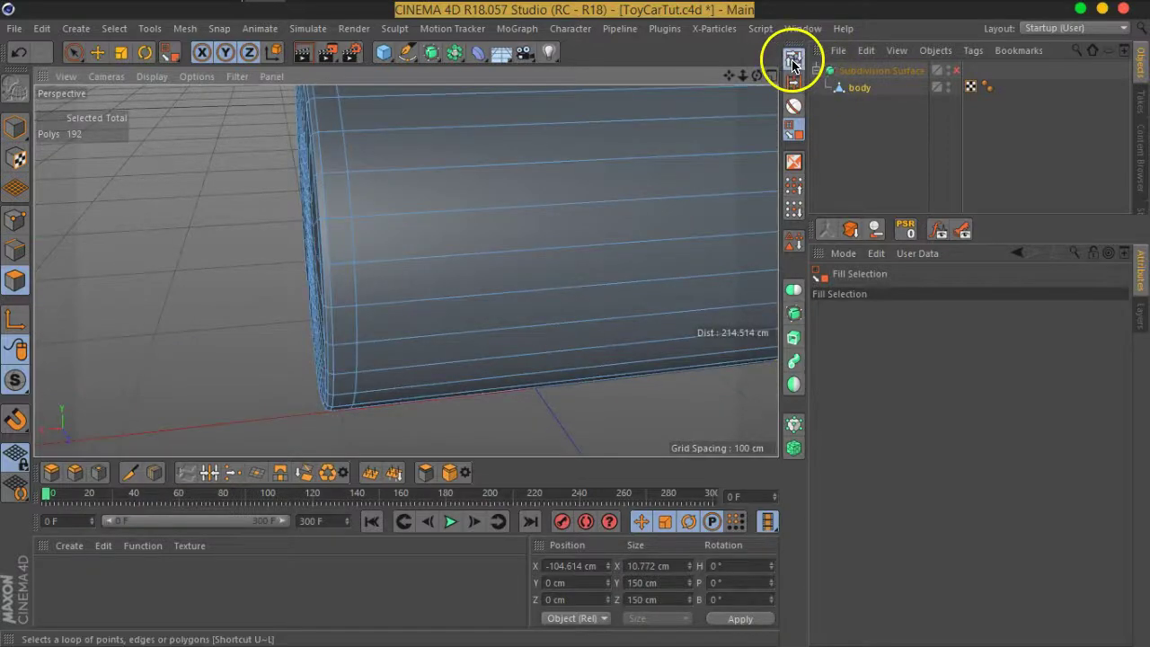
Loop-select the polygon ring at the cylinder end, then fill-select the cap inside it (384 polygons).
left_click(792, 61)
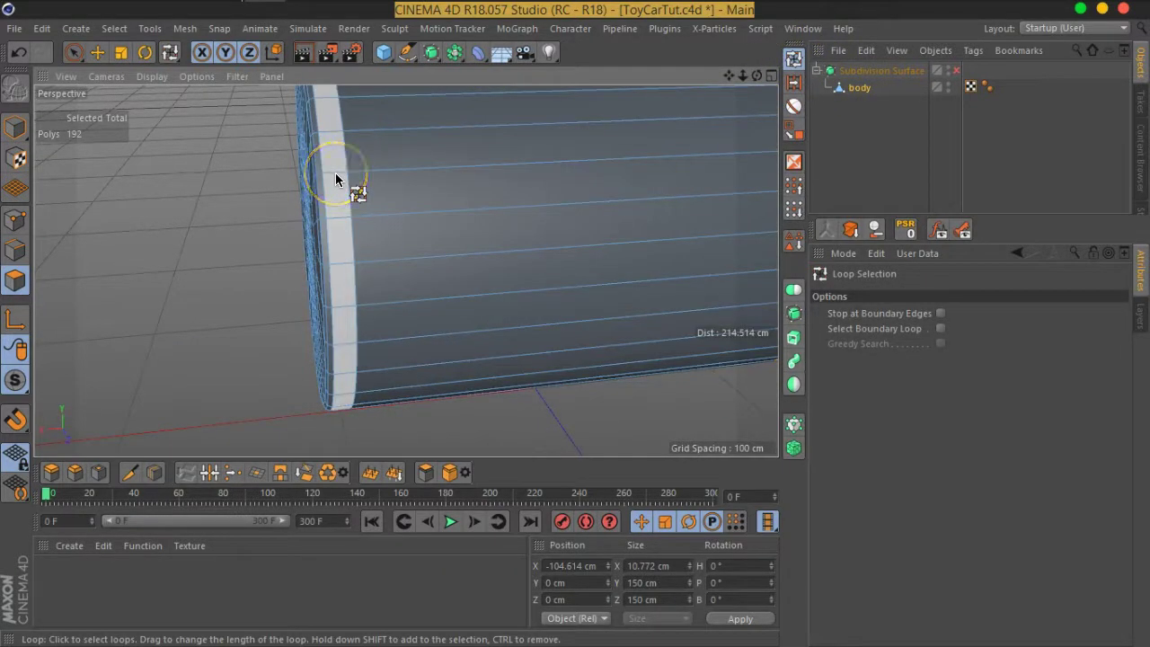
left_click(335, 173)
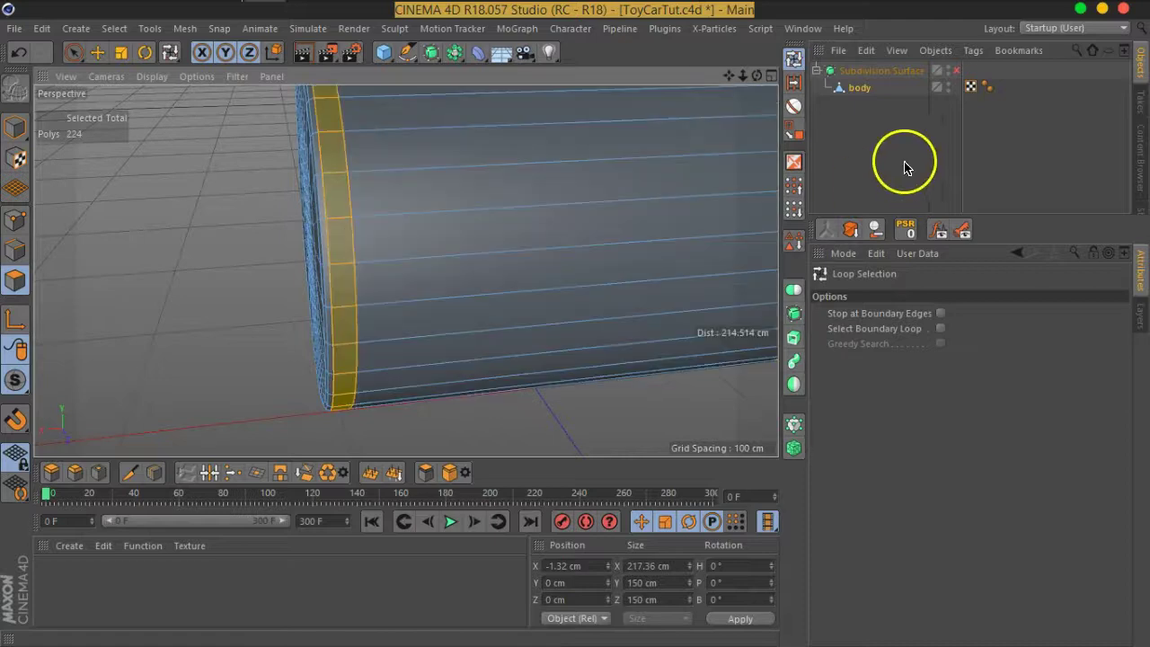
left_click(792, 135)
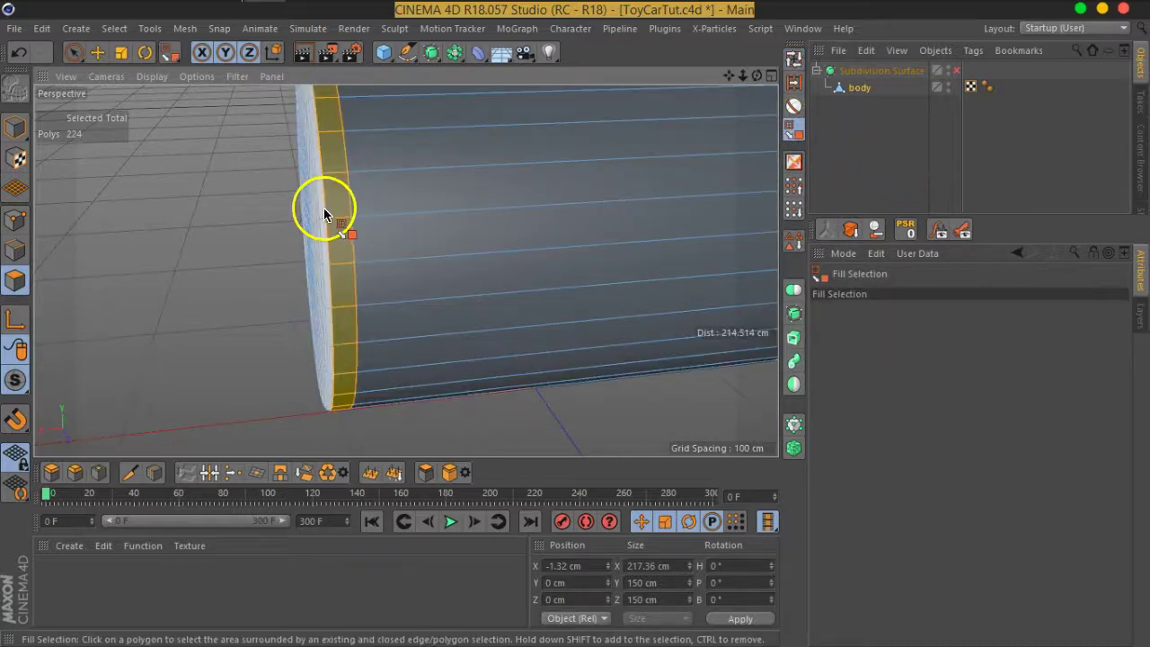
left_click(324, 208)
mouse_move(320, 206)
left_mouse_down("alt")
mouse_move(470, 239)
mouse_move(461, 249)
mouse_move(344, 207)
mouse_move(578, 228)
mouse_move(501, 228)
left_mouse_up("alt")
scroll(431, 226, "up", 5)
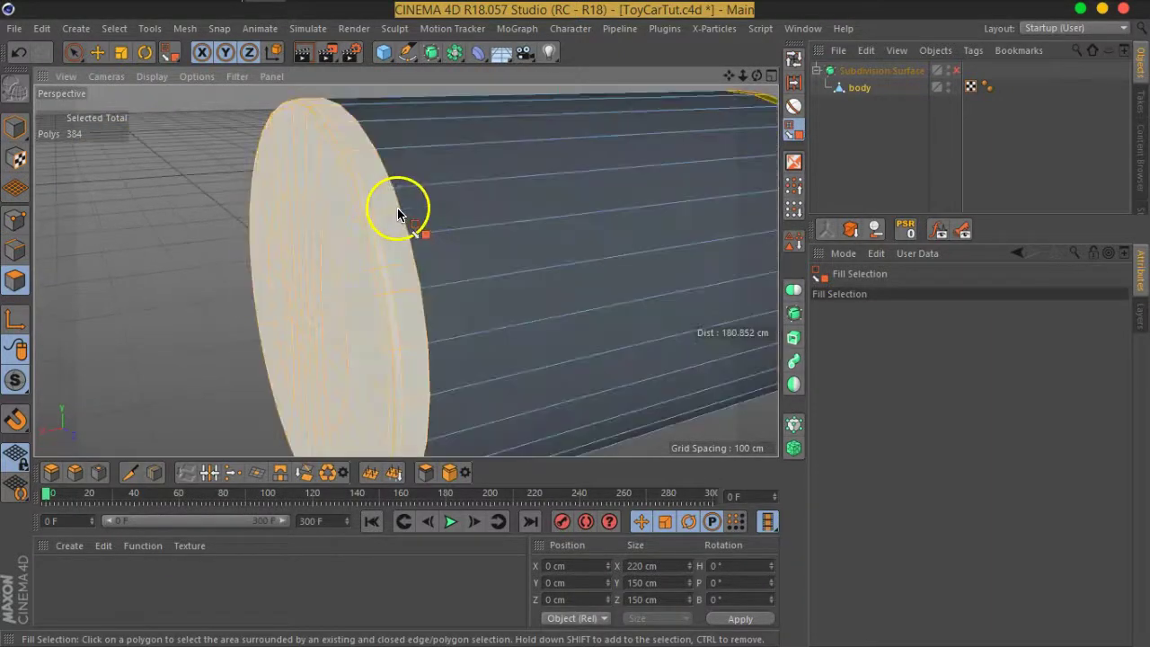
left_click_drag(425, 215, 386, 197, "alt")
Extrude the selected end-cap polygons about 5.7 cm outward and inspect the new rim.
right_click(386, 198)
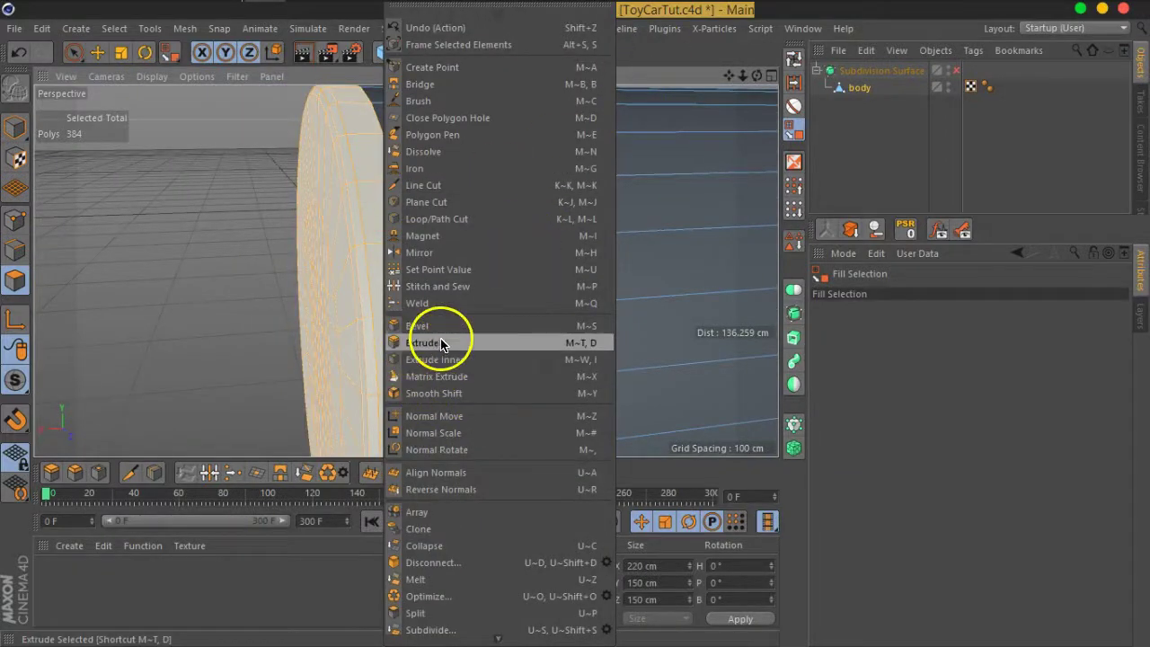
left_click(726, 46)
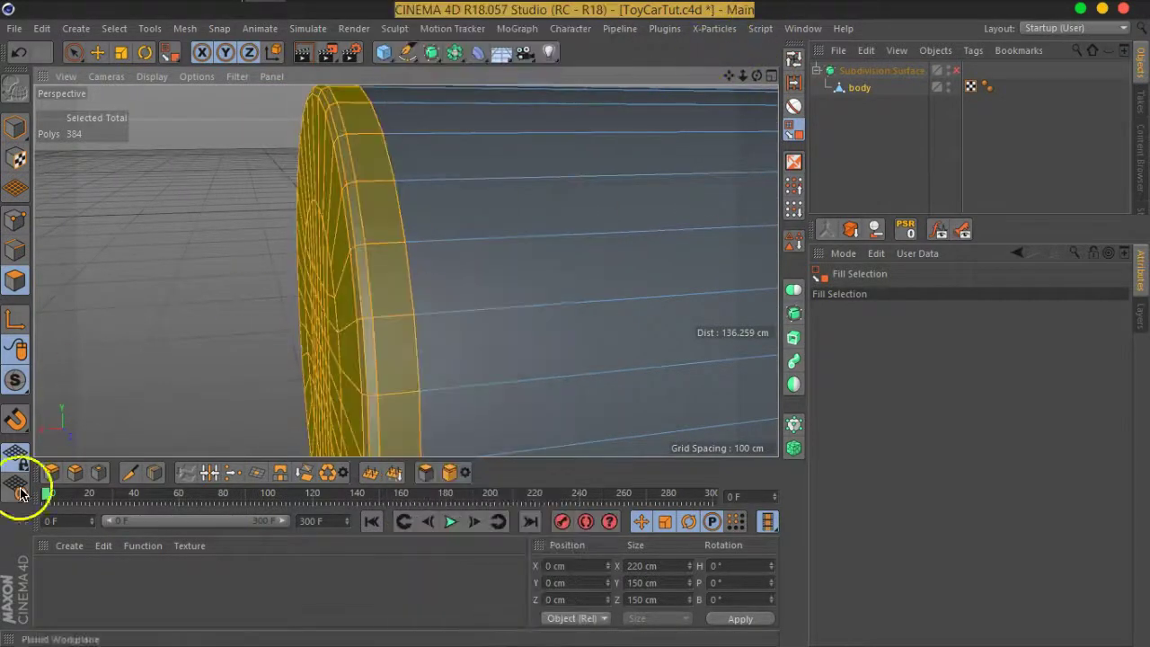
left_click(53, 482)
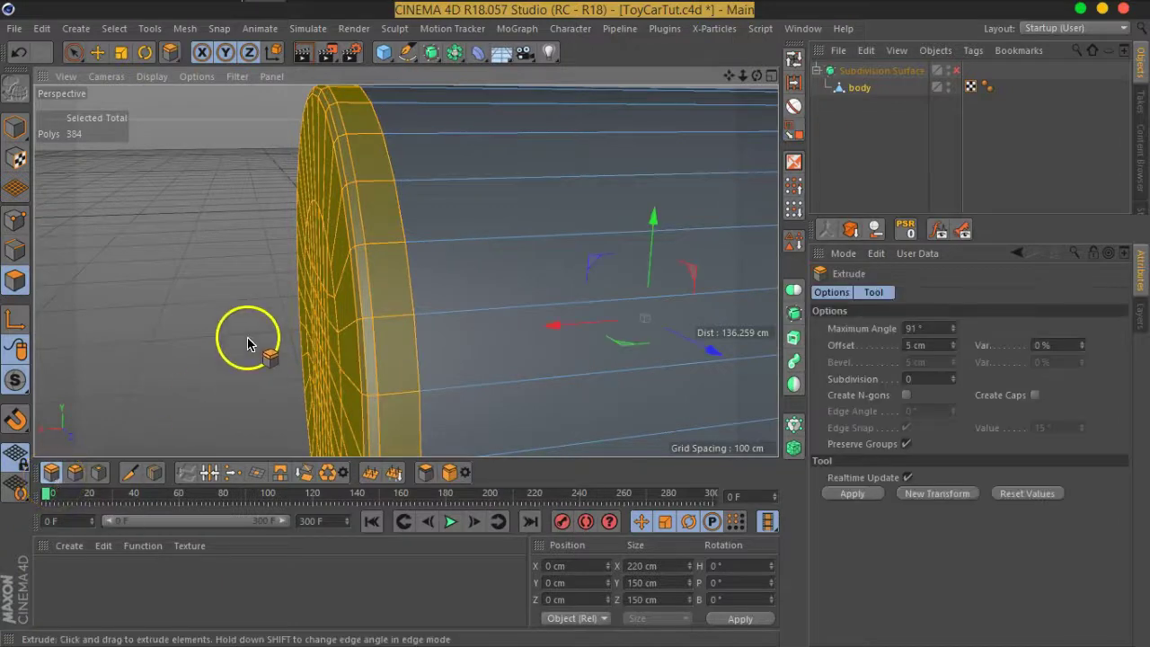
mouse_move(643, 279)
left_mouse_down("alt")
mouse_move(128, 264)
mouse_move(487, 277)
mouse_move(422, 280)
mouse_move(500, 270)
mouse_move(501, 225)
mouse_move(488, 308)
mouse_move(528, 303)
mouse_move(605, 239)
mouse_move(602, 252)
left_mouse_up("alt")
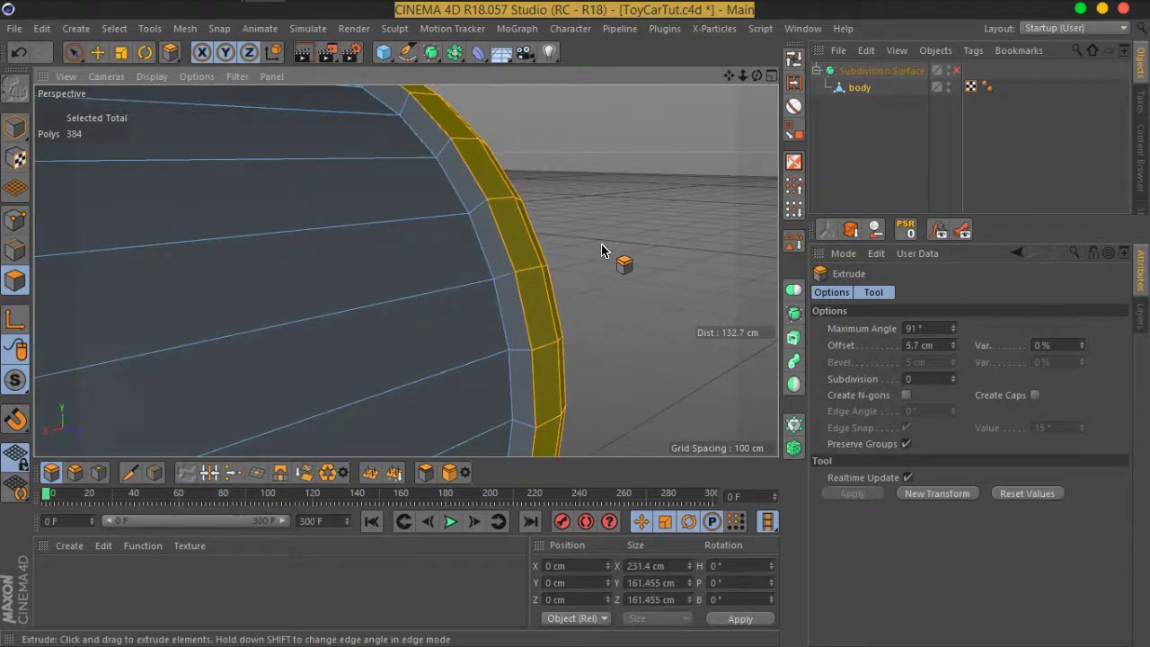
mouse_move(614, 312)
left_mouse_down("alt")
mouse_move(354, 309)
mouse_move(385, 291)
mouse_move(580, 272)
mouse_move(716, 281)
mouse_move(796, 260)
mouse_move(791, 287)
left_mouse_up("alt")
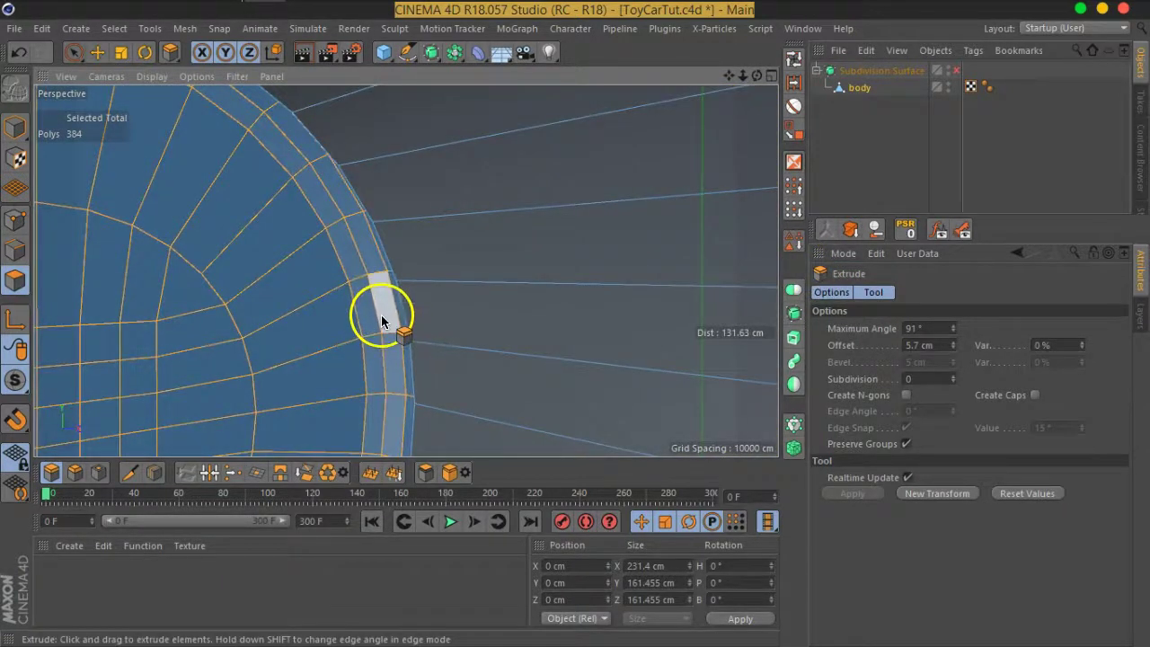
mouse_move(362, 318)
left_mouse_down("alt")
mouse_move(429, 315)
mouse_move(409, 321)
left_mouse_up("alt")
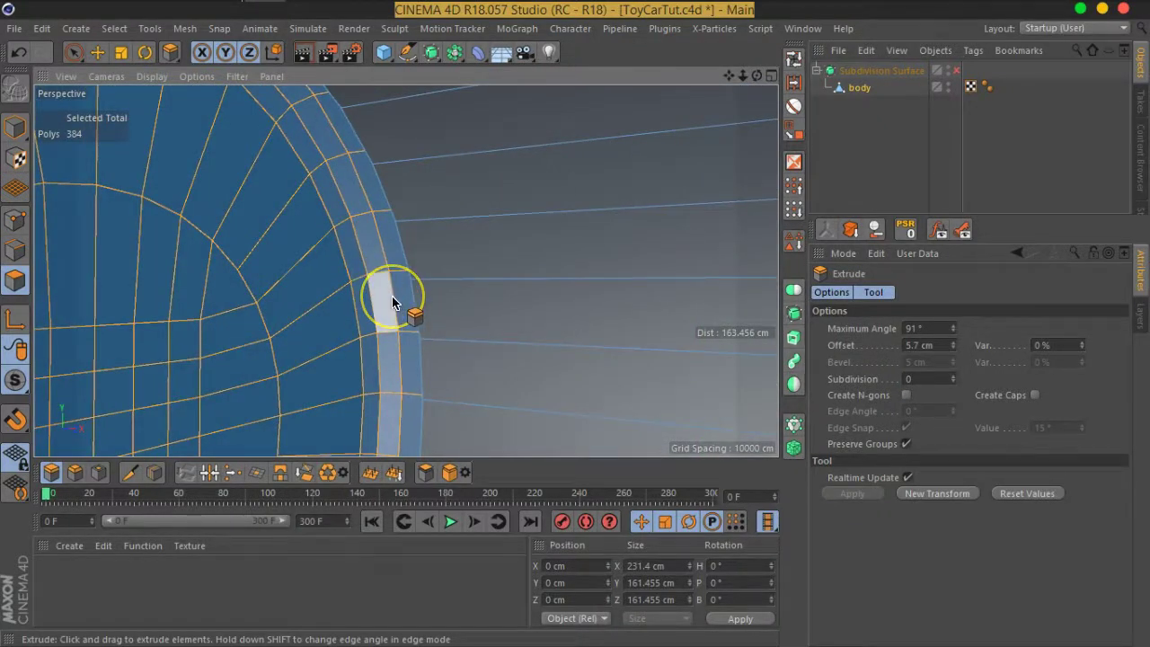
mouse_move(393, 302)
left_mouse_down()
mouse_move(527, 313)
mouse_move(210, 323)
mouse_move(663, 237)
mouse_move(278, 246)
mouse_move(405, 242)
left_mouse_up()
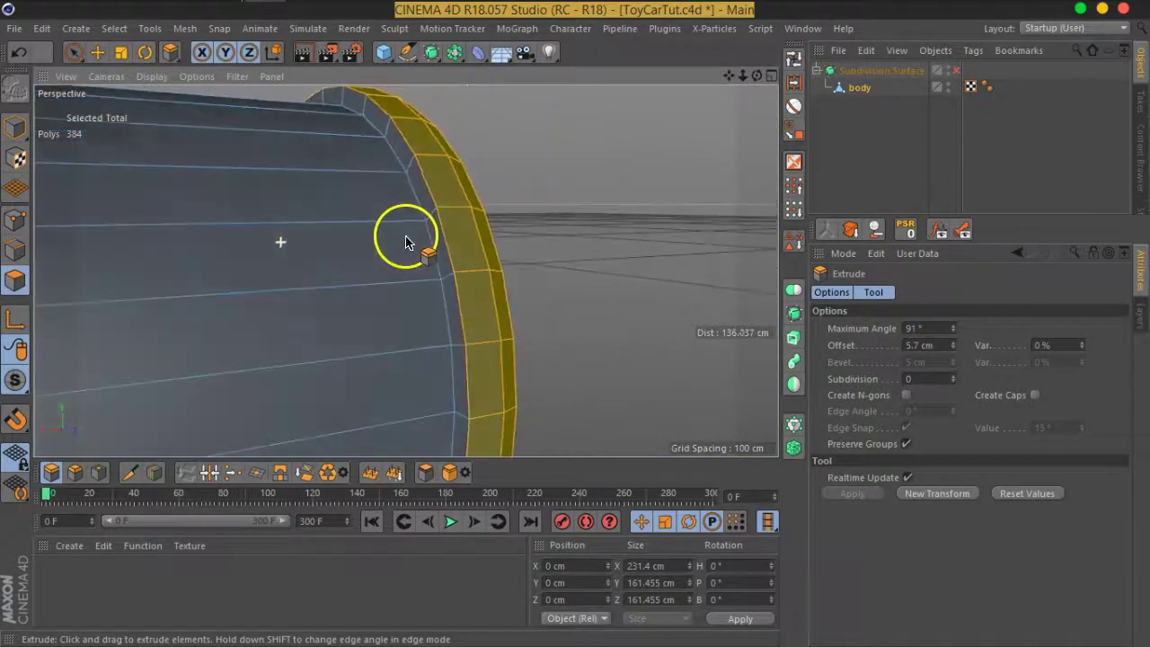
mouse_move(415, 171)
left_mouse_down()
mouse_move(326, 264)
mouse_move(560, 244)
mouse_move(308, 237)
mouse_move(449, 276)
mouse_move(300, 264)
mouse_move(617, 243)
mouse_move(359, 257)
mouse_move(629, 297)
left_mouse_up()
Enable Create Caps on the 5.7 cm extrusion.
left_click(1036, 397)
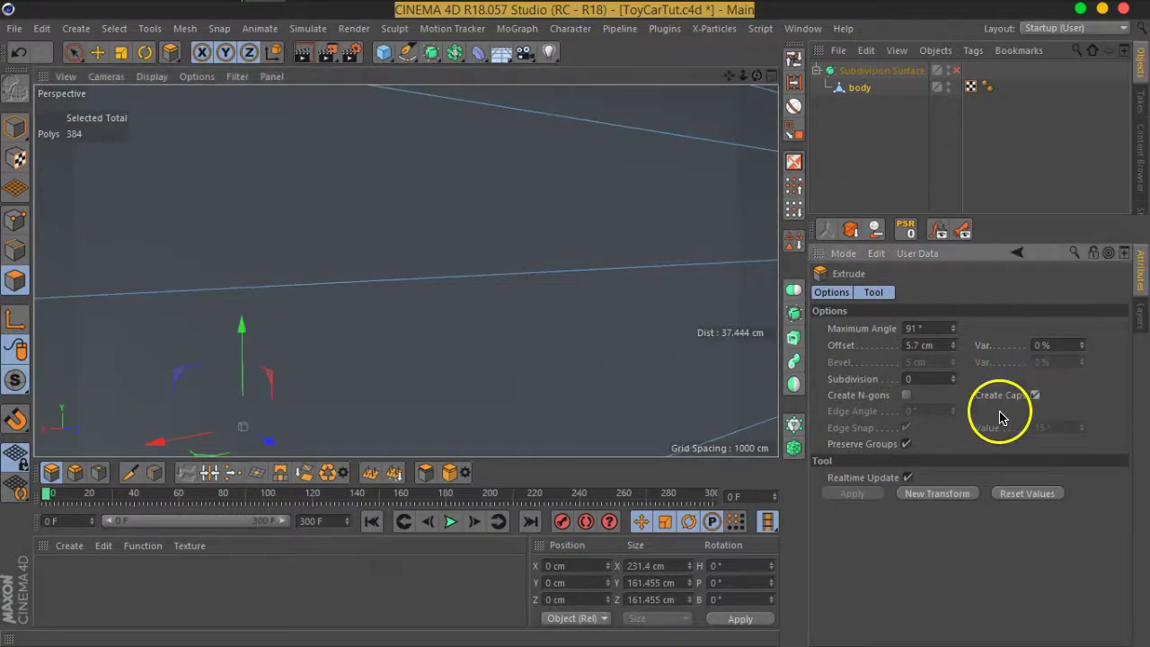
mouse_move(539, 256)
left_mouse_down("alt")
mouse_move(419, 288)
mouse_move(670, 270)
mouse_move(676, 281)
mouse_move(221, 297)
mouse_move(206, 267)
mouse_move(279, 293)
mouse_move(283, 308)
mouse_move(247, 311)
mouse_move(427, 332)
mouse_move(354, 357)
mouse_move(503, 247)
mouse_move(377, 264)
mouse_move(509, 257)
mouse_move(329, 321)
mouse_move(513, 238)
mouse_move(450, 200)
mouse_move(329, 282)
mouse_move(416, 267)
mouse_move(428, 280)
mouse_move(354, 274)
mouse_move(410, 275)
mouse_move(277, 189)
mouse_move(408, 236)
mouse_move(395, 215)
mouse_move(399, 251)
mouse_move(12, 264)
mouse_move(198, 275)
mouse_move(356, 253)
mouse_move(305, 208)
mouse_move(306, 175)
mouse_move(314, 162)
mouse_move(365, 241)
mouse_move(365, 194)
left_mouse_up("alt")
scroll(248, 310, "down", 5)
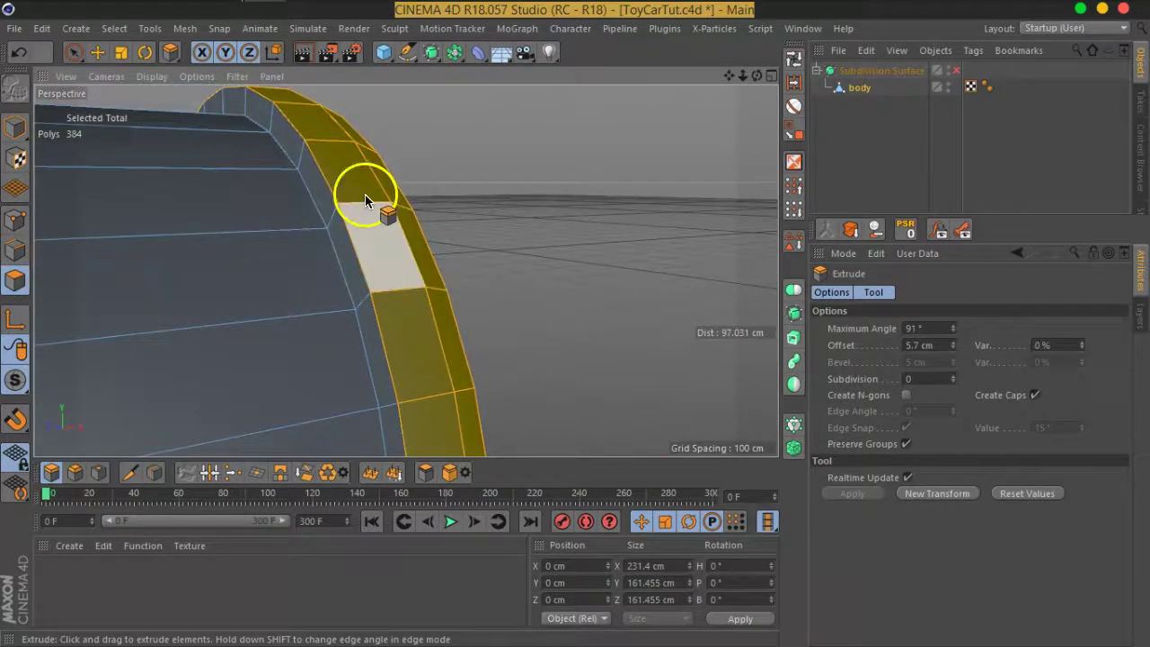
Inspect the rim from the side and turn on subdivision smoothing to preview it.
mouse_move(678, 185)
left_mouse_down("alt")
mouse_move(84, 261)
mouse_move(98, 308)
mouse_move(441, 272)
mouse_move(318, 312)
mouse_move(308, 278)
mouse_move(226, 308)
mouse_move(121, 288)
mouse_move(211, 299)
mouse_move(197, 294)
left_mouse_up("alt")
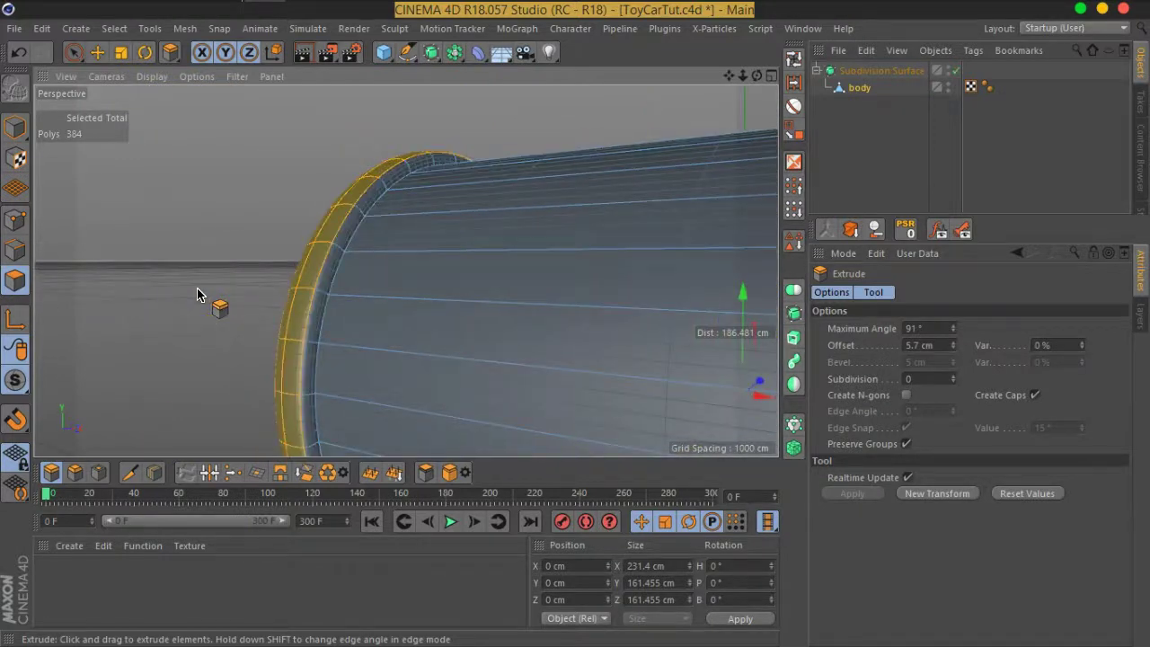
mouse_move(278, 293)
left_mouse_down("alt")
mouse_move(585, 269)
mouse_move(442, 272)
left_mouse_up("alt")
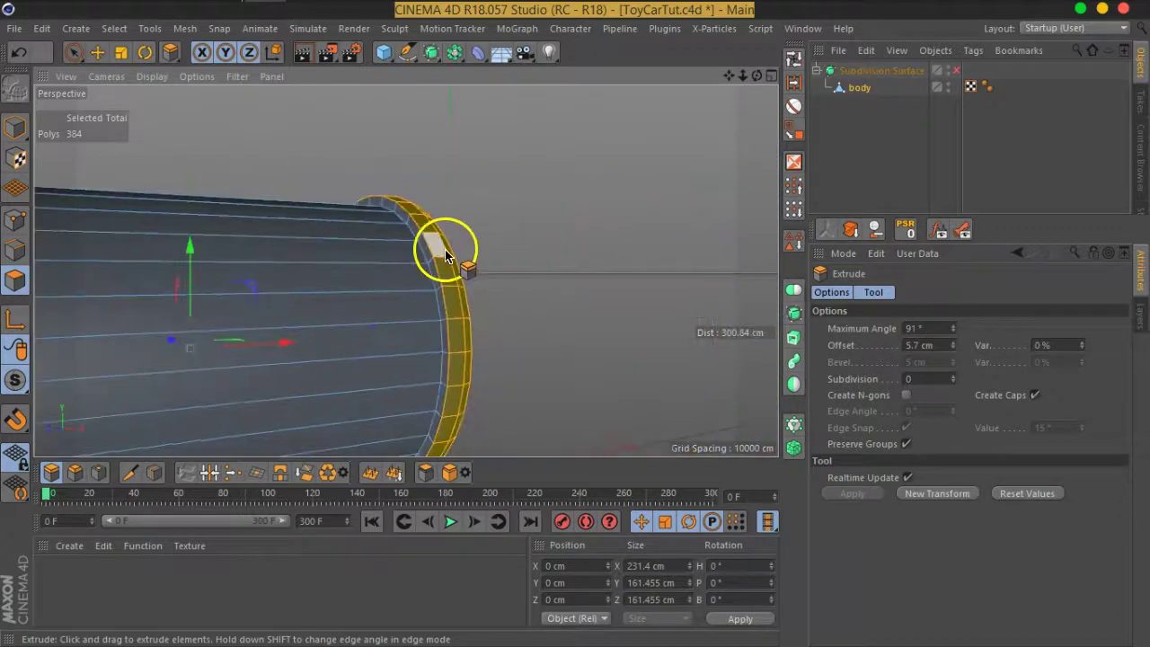
scroll(445, 254, "up", 2)
scroll(449, 249, "up", 2)
scroll(488, 249, "up", 2)
scroll(429, 216, "up", 2)
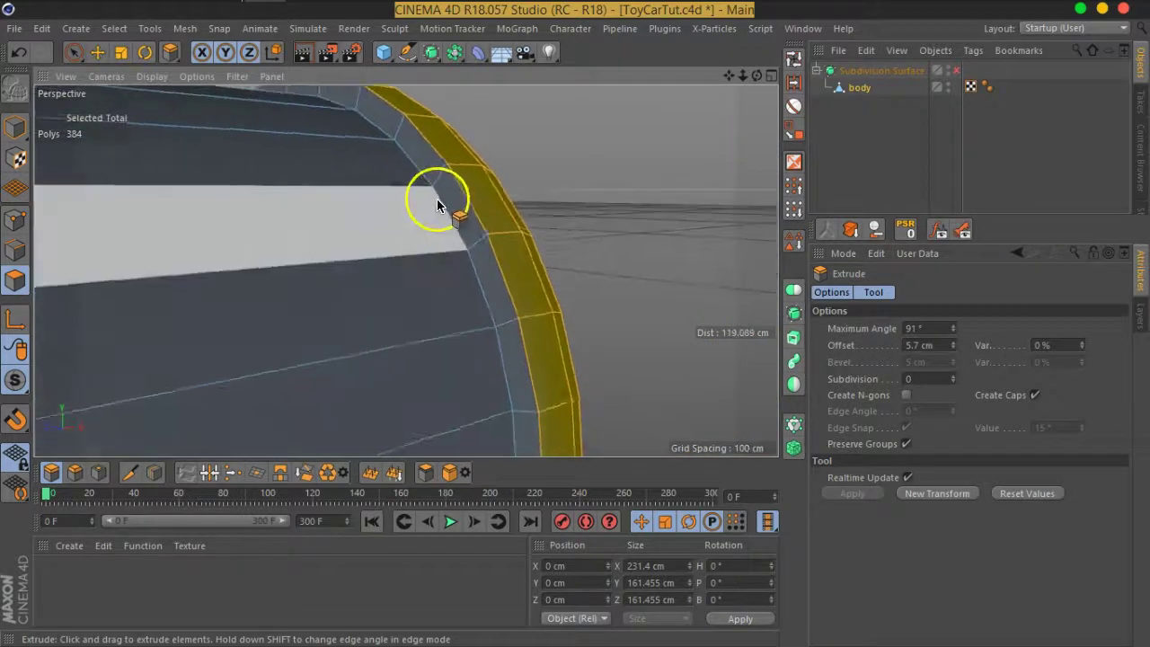
scroll(438, 203, "up", 2)
scroll(437, 205, "down", 2)
scroll(454, 270, "down", 2)
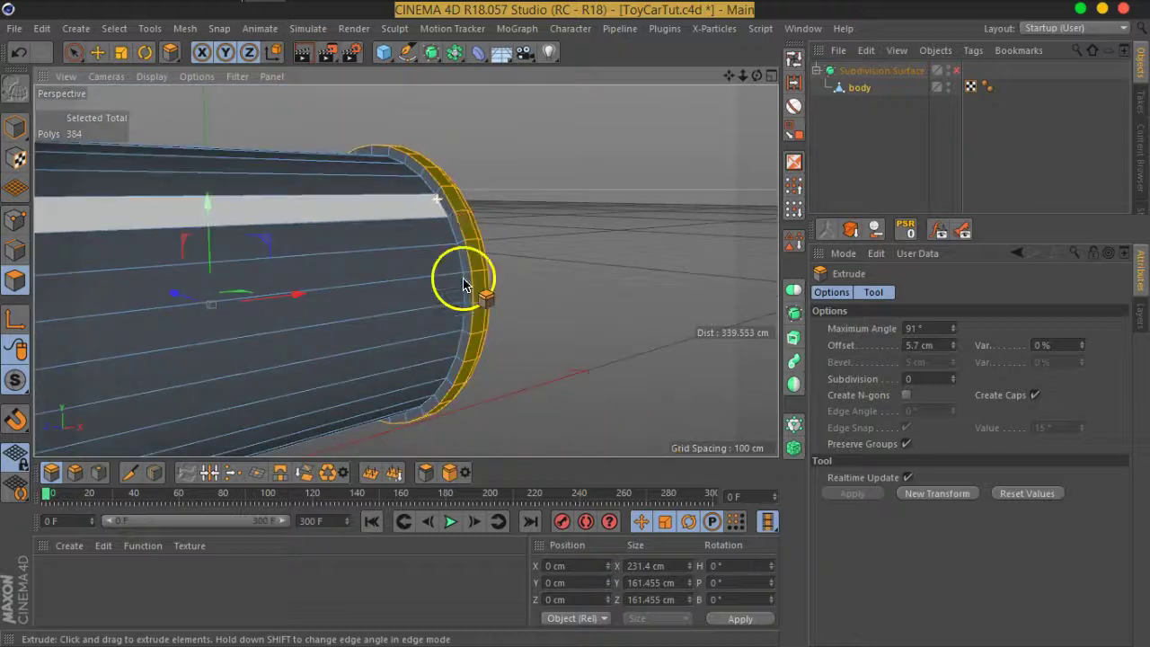
scroll(445, 288, "down", 2)
scroll(436, 210, "down", 1)
scroll(436, 210, "up", 2)
scroll(442, 199, "up", 2)
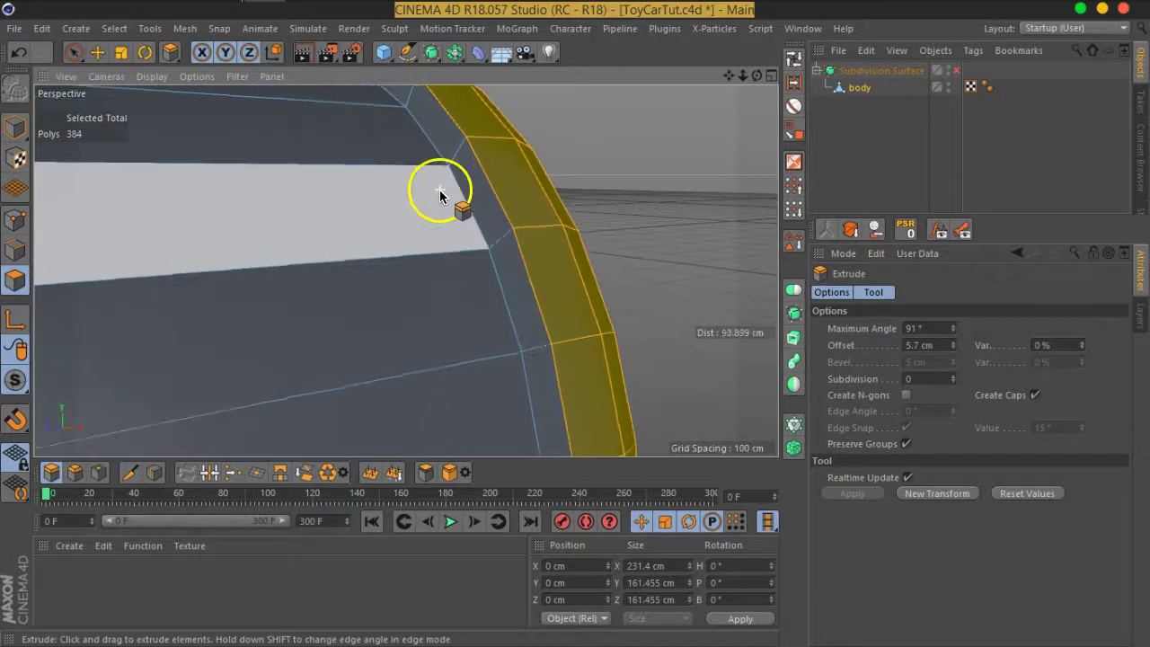
scroll(437, 153, "up", 1)
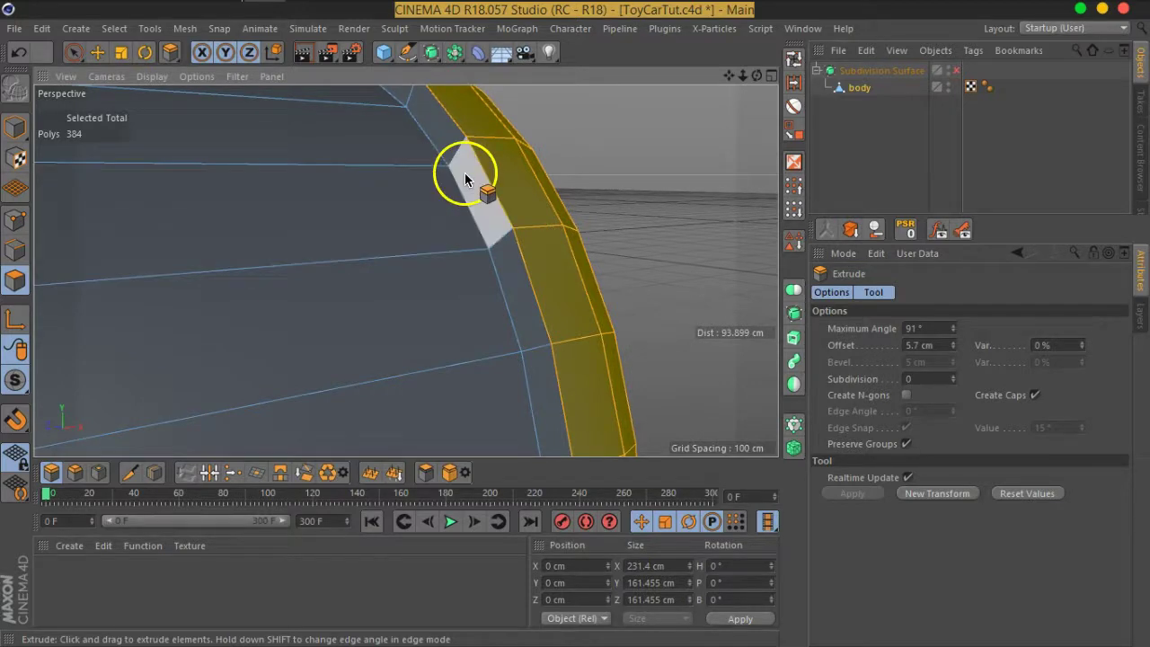
key("q")
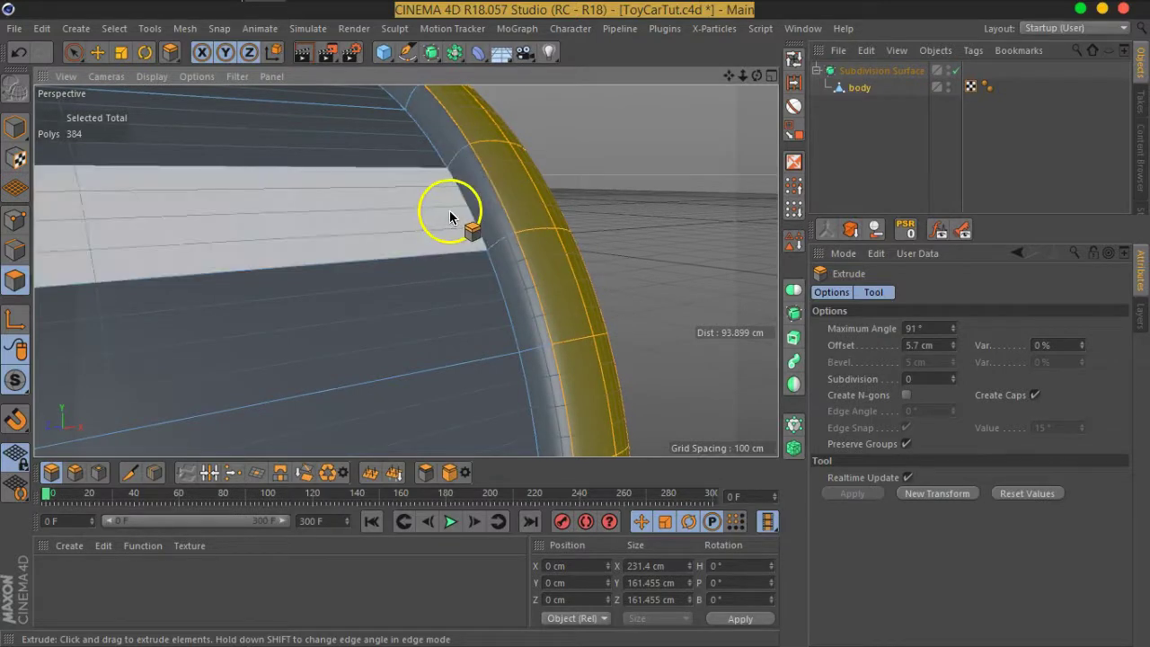
Turn smoothing off and loop-select the edge loops bordering the rim in Edge mode.
key("q")
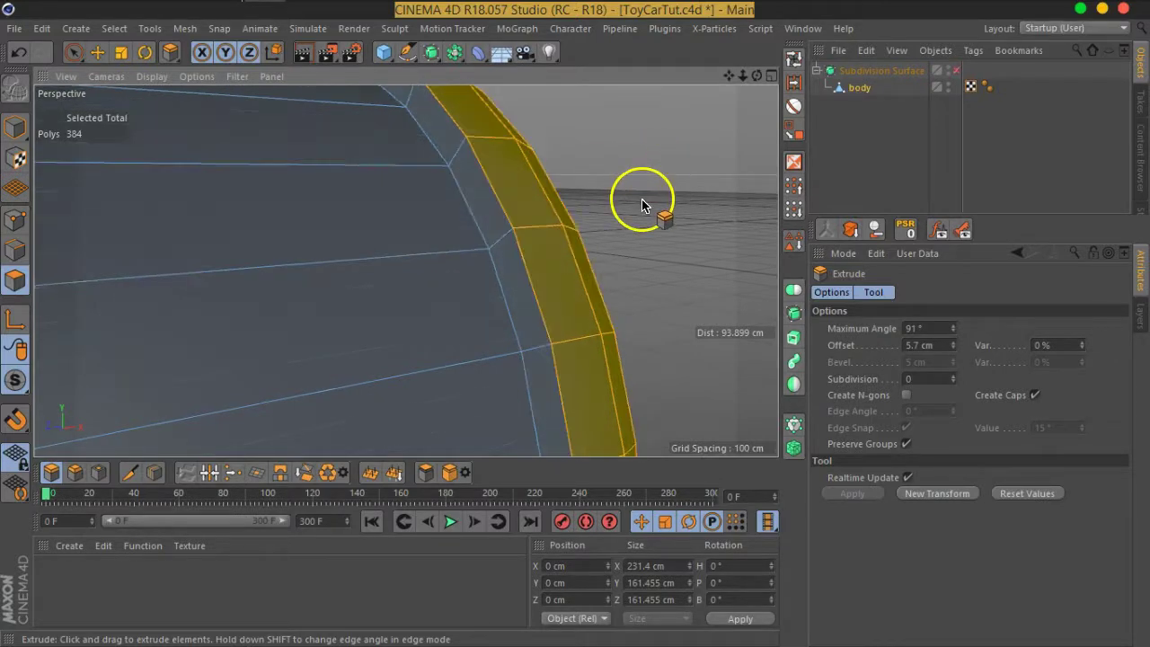
key("u")
key("l")
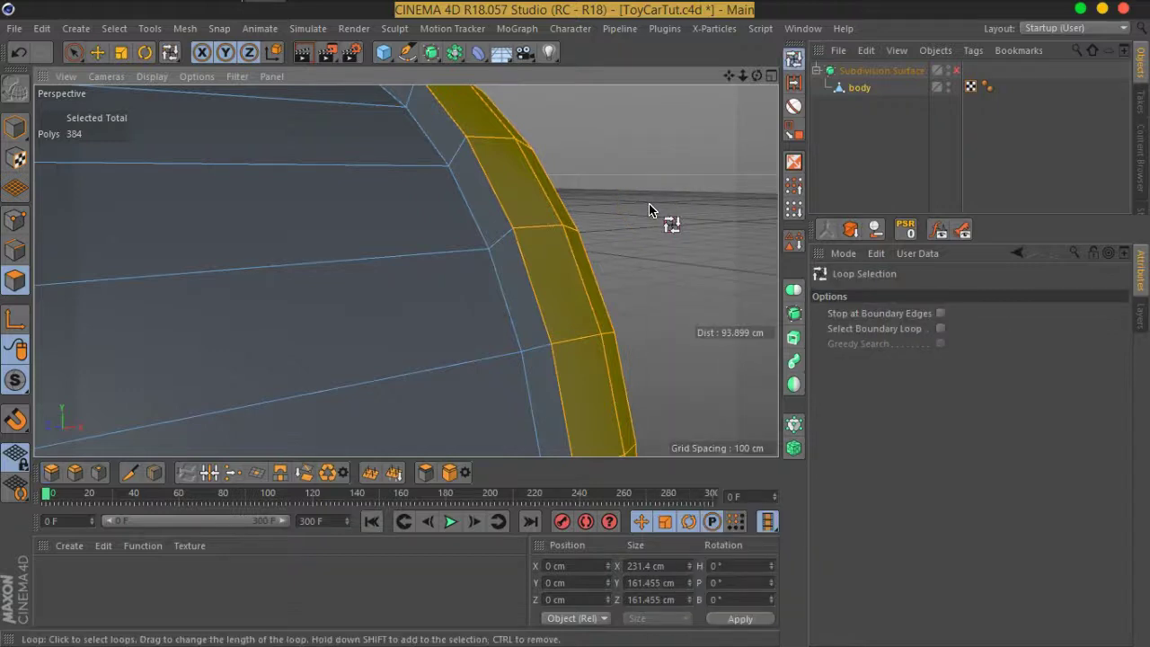
left_click(16, 251)
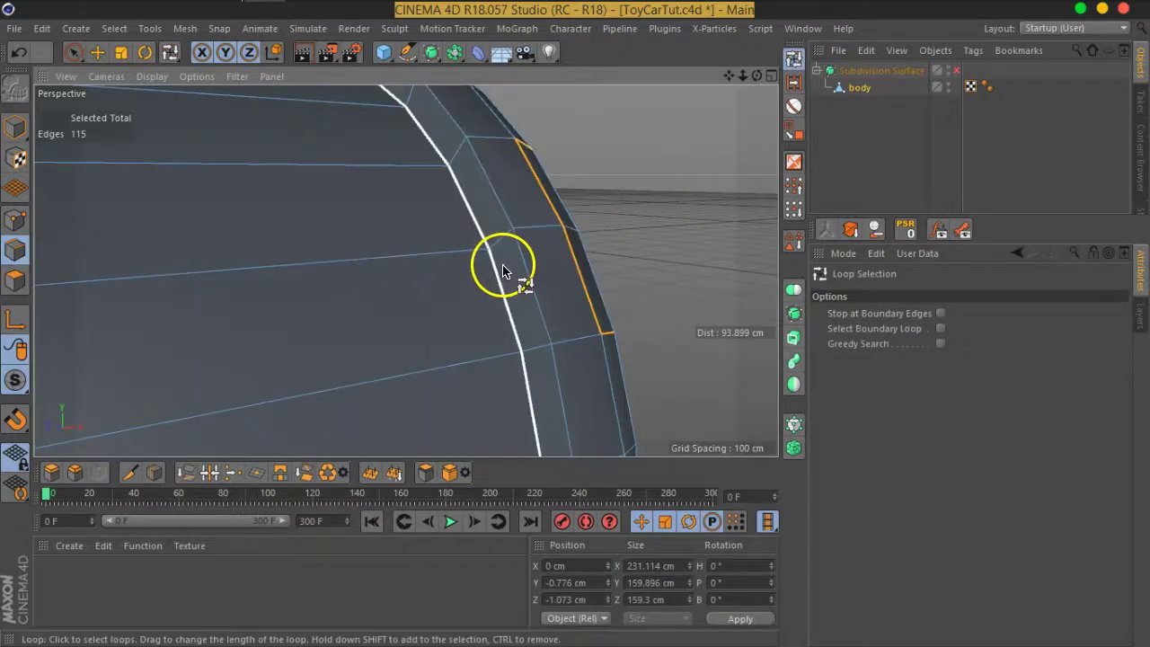
mouse_move(499, 274)
left_mouse_down("alt")
mouse_move(390, 264)
mouse_move(521, 269)
mouse_move(347, 275)
mouse_move(195, 252)
left_mouse_up("alt")
scroll(422, 226, "up", 5)
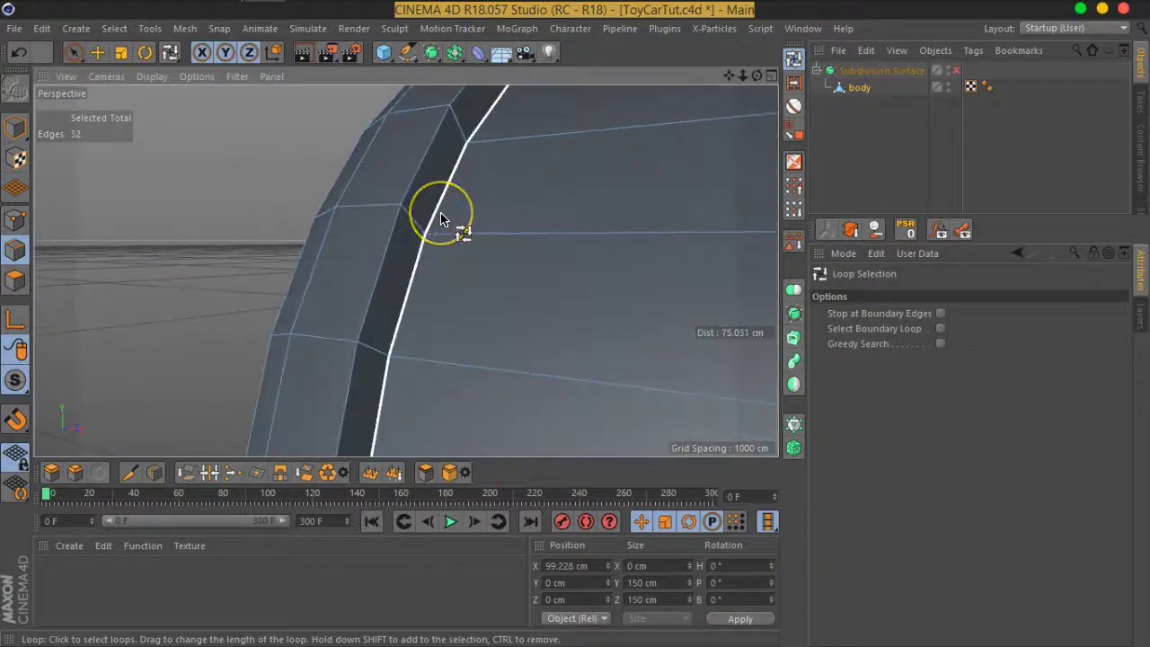
scroll(440, 218, "down", 3)
left_click(374, 230, "shift")
scroll(289, 410, "up", 4)
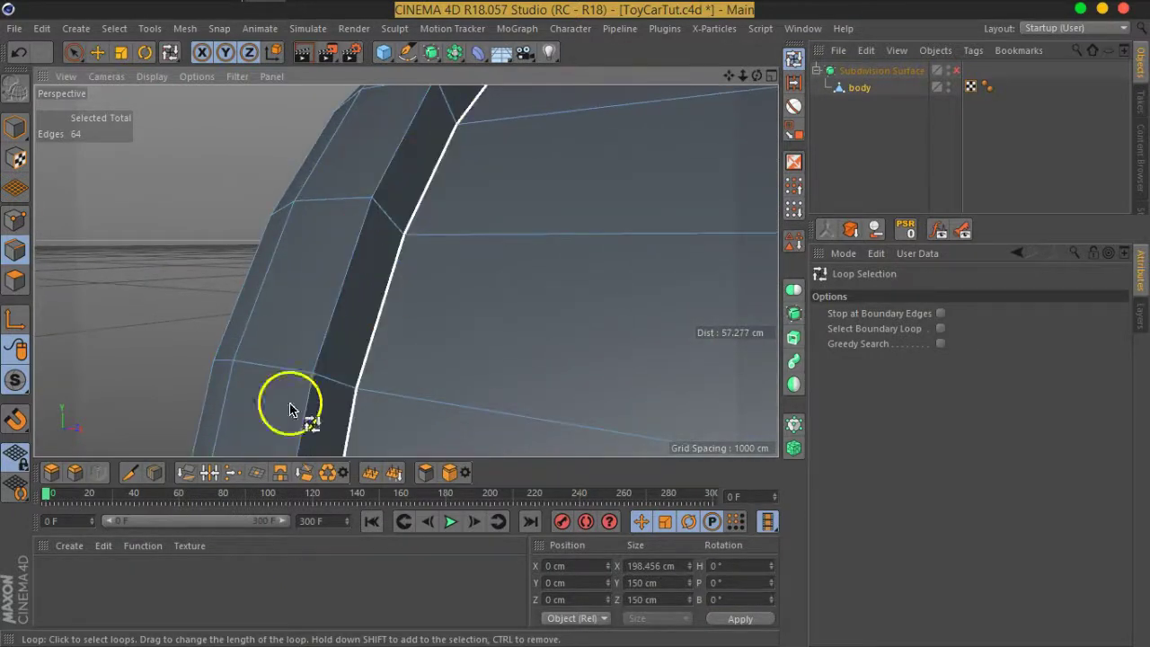
Chamfer the selected rim edge loops with a 1 cm bevel offset.
left_click(75, 474)
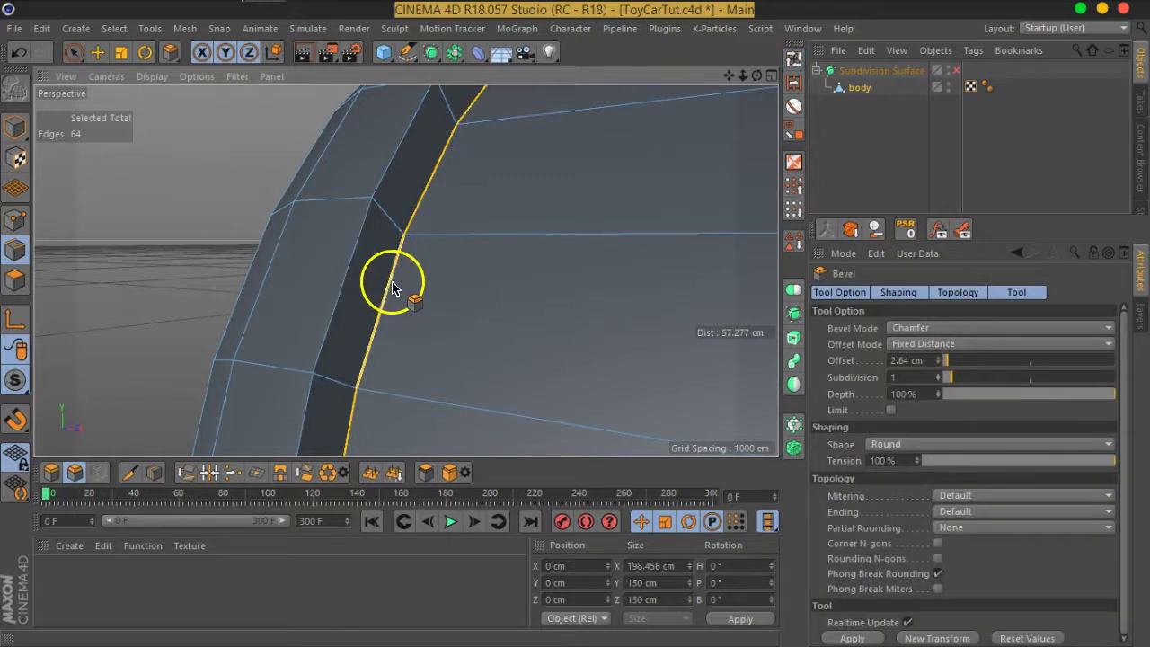
left_click_drag(395, 288, 401, 287)
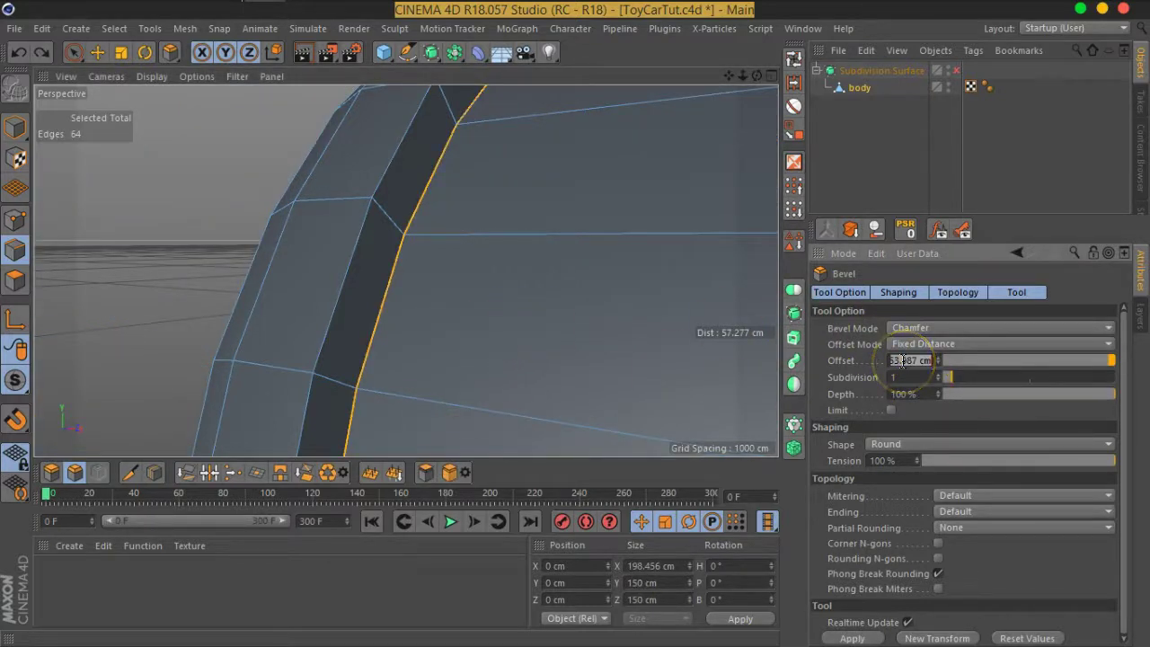
type("1")
key("Return")
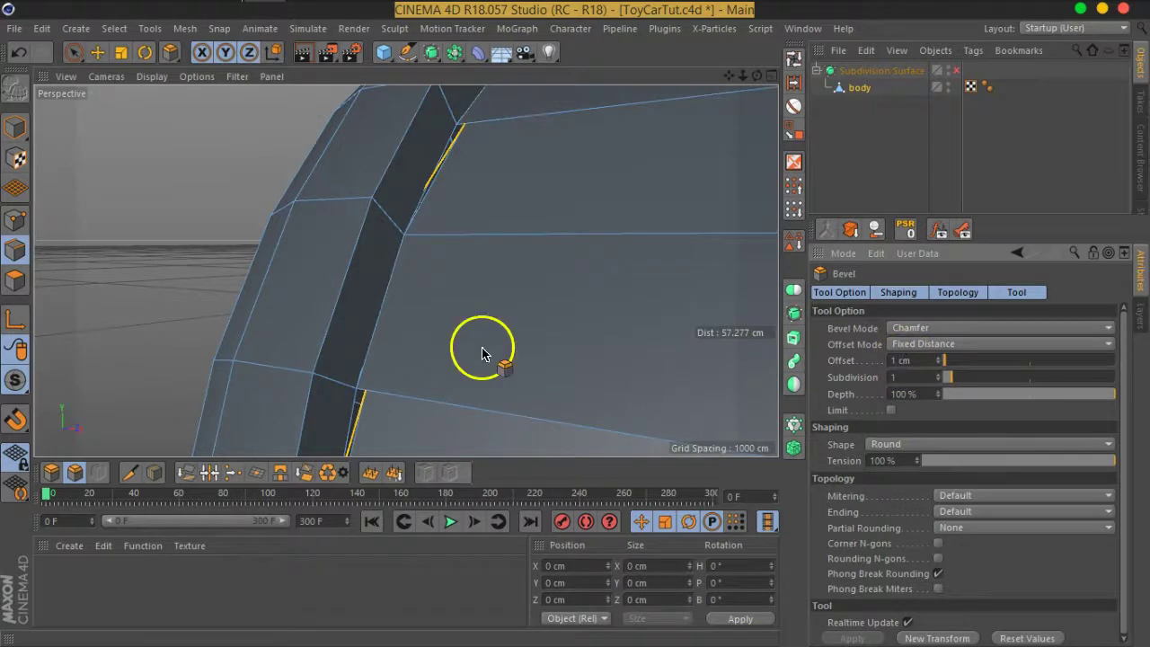
mouse_move(436, 303)
left_mouse_down("alt")
mouse_move(464, 278)
mouse_move(515, 271)
left_mouse_up("alt")
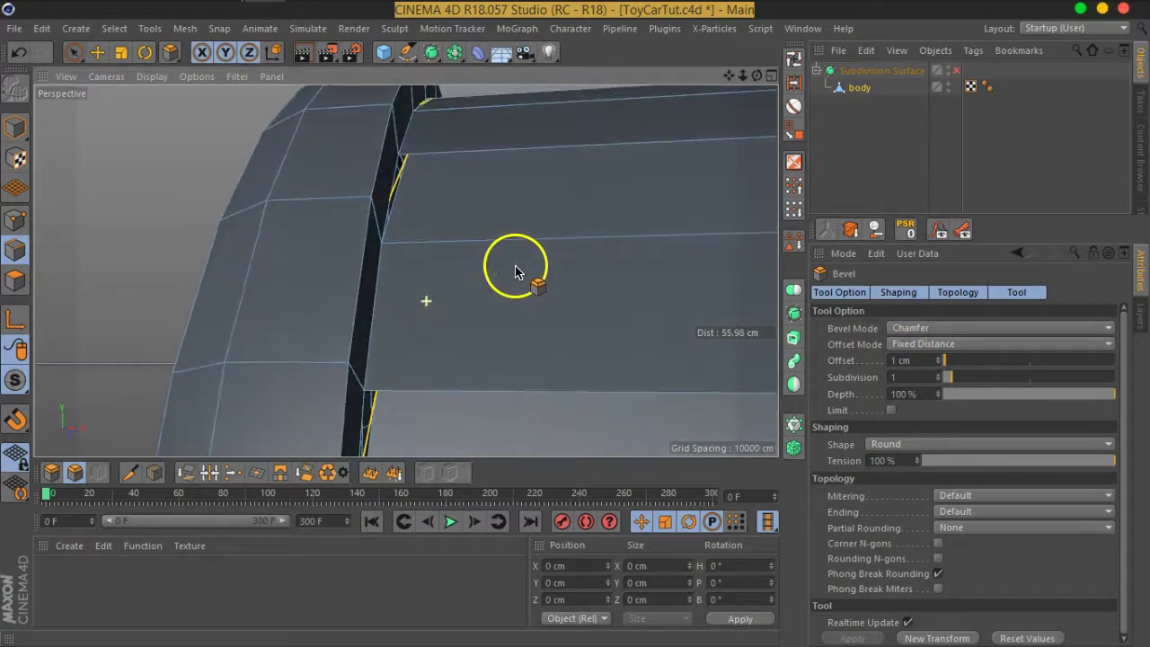
Select the vertical edge loop beside the rim for the next bevel.
double_click(395, 189)
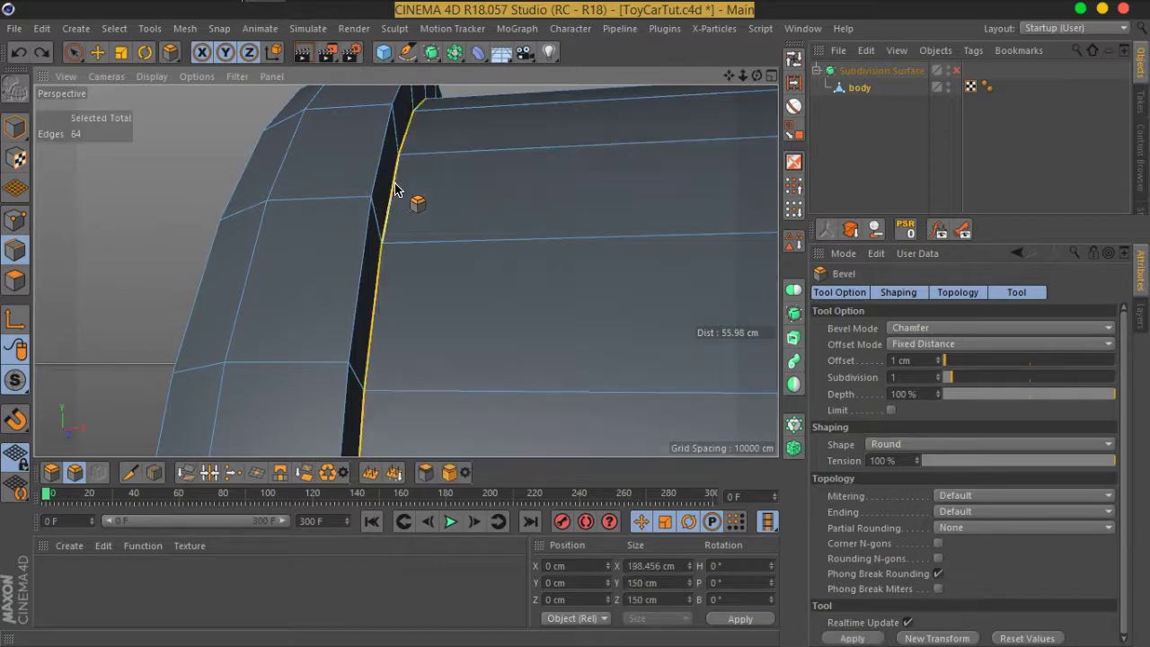
left_click_drag(527, 257, 259, 276, "alt")
scroll(259, 276, "up", 2)
scroll(257, 249, "up", 3)
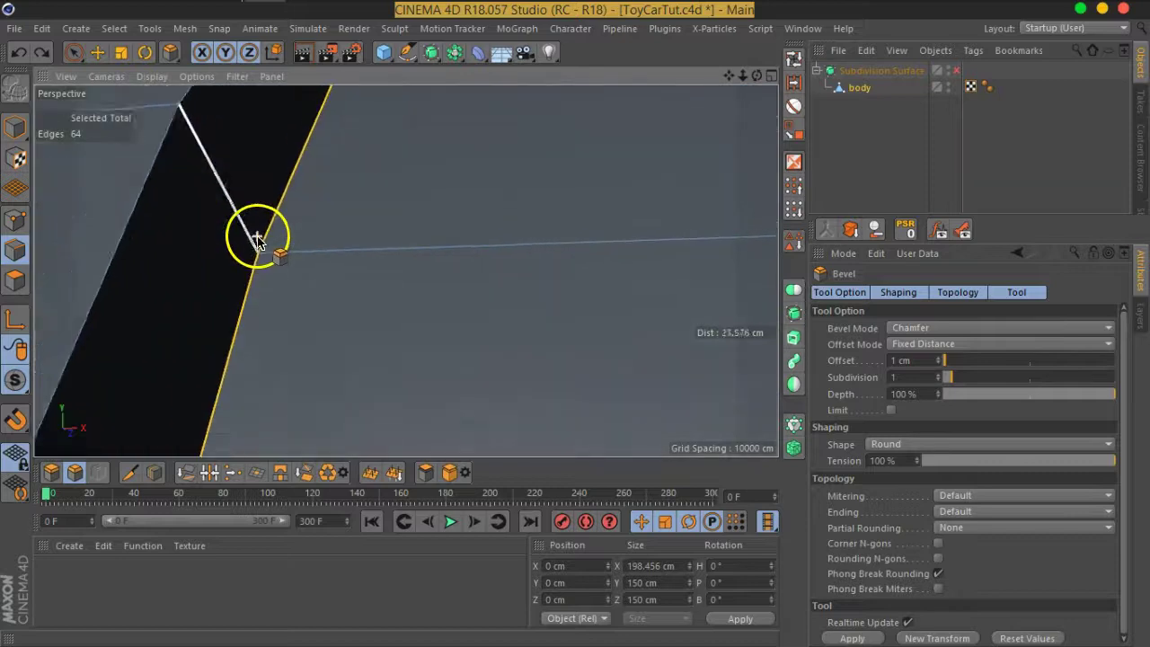
scroll(260, 236, "up", 2)
left_click(21, 234)
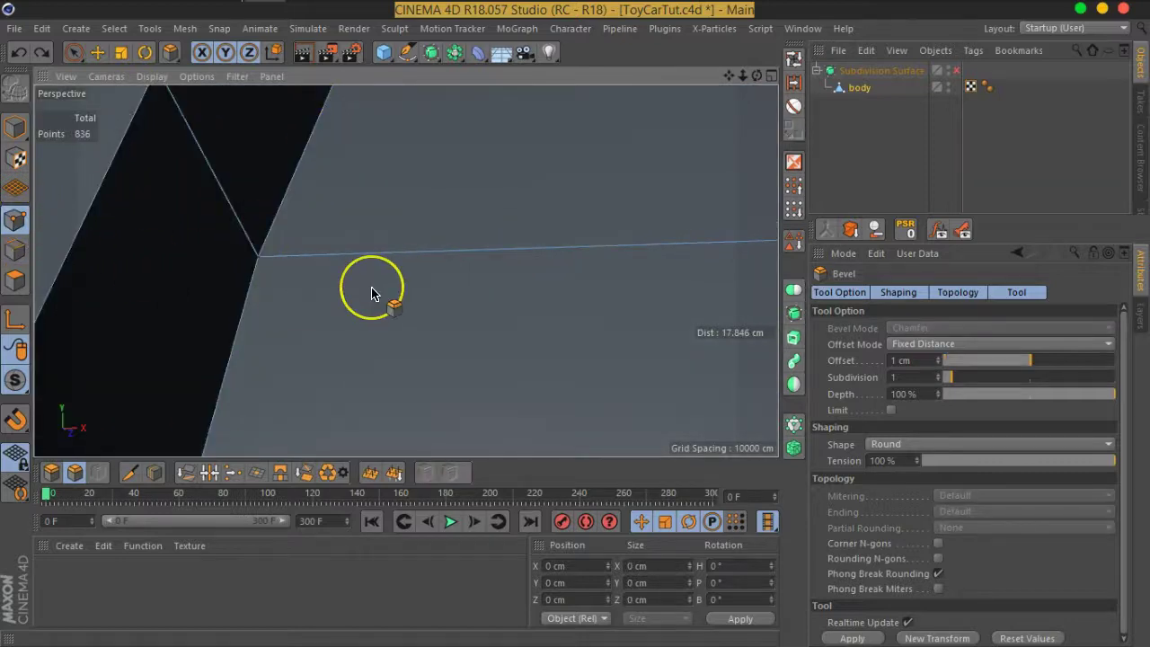
Optimize all 836 body points to merge duplicates, then deselect them.
key("ctrl+a")
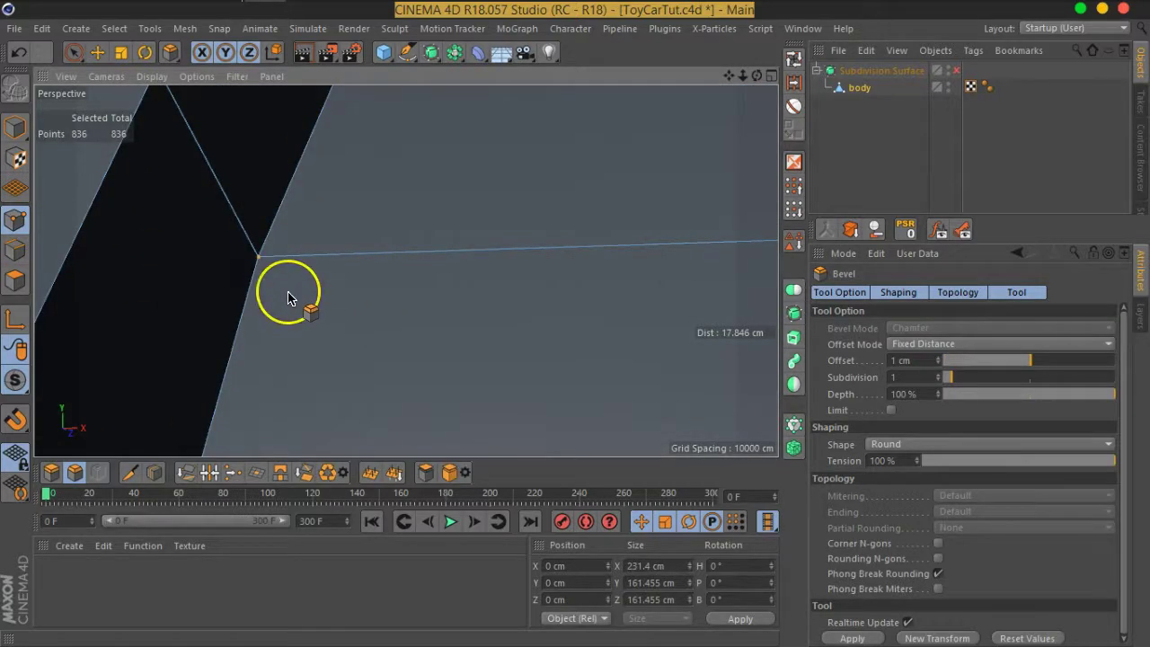
right_click(287, 299)
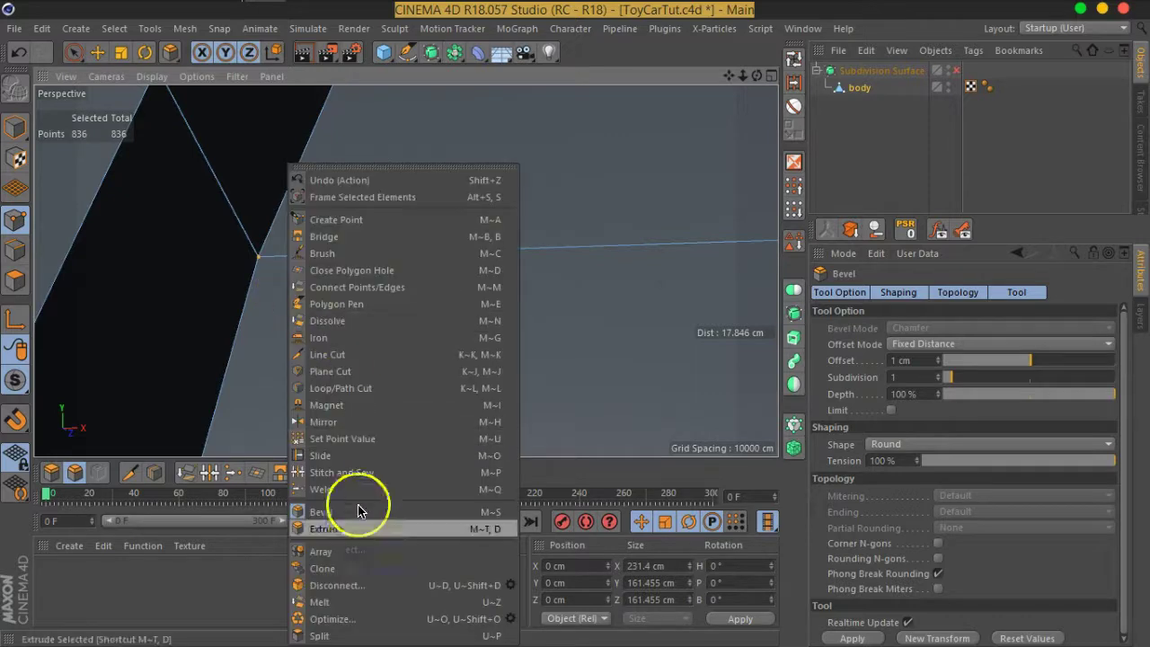
left_click(364, 620)
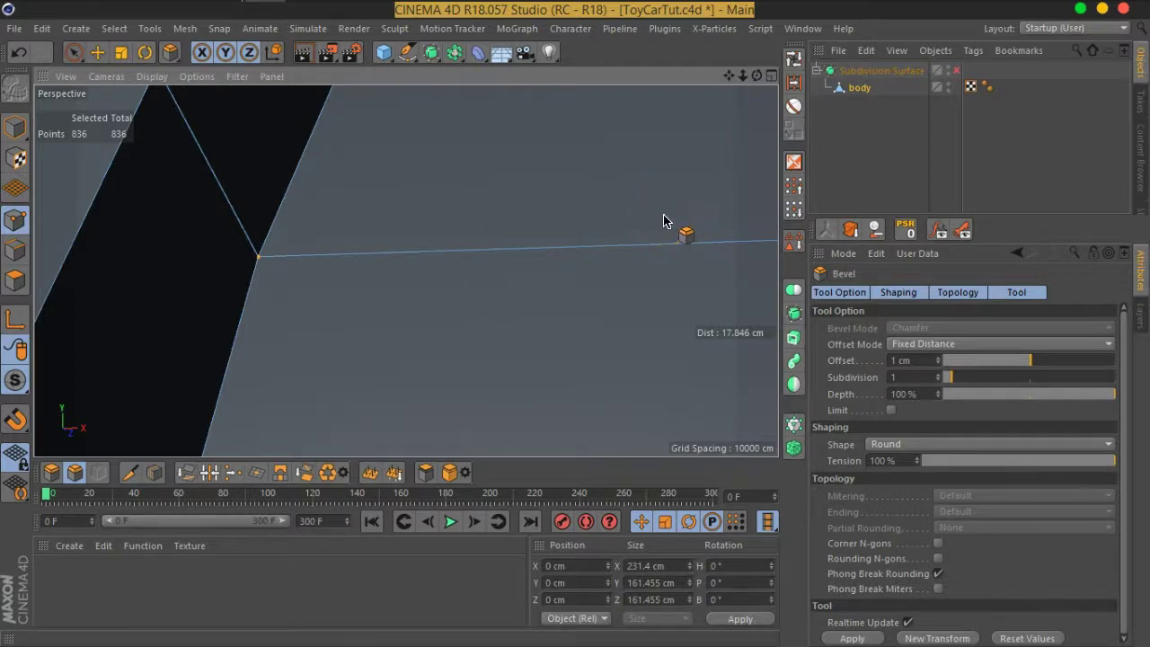
left_click(74, 51)
left_click(281, 286)
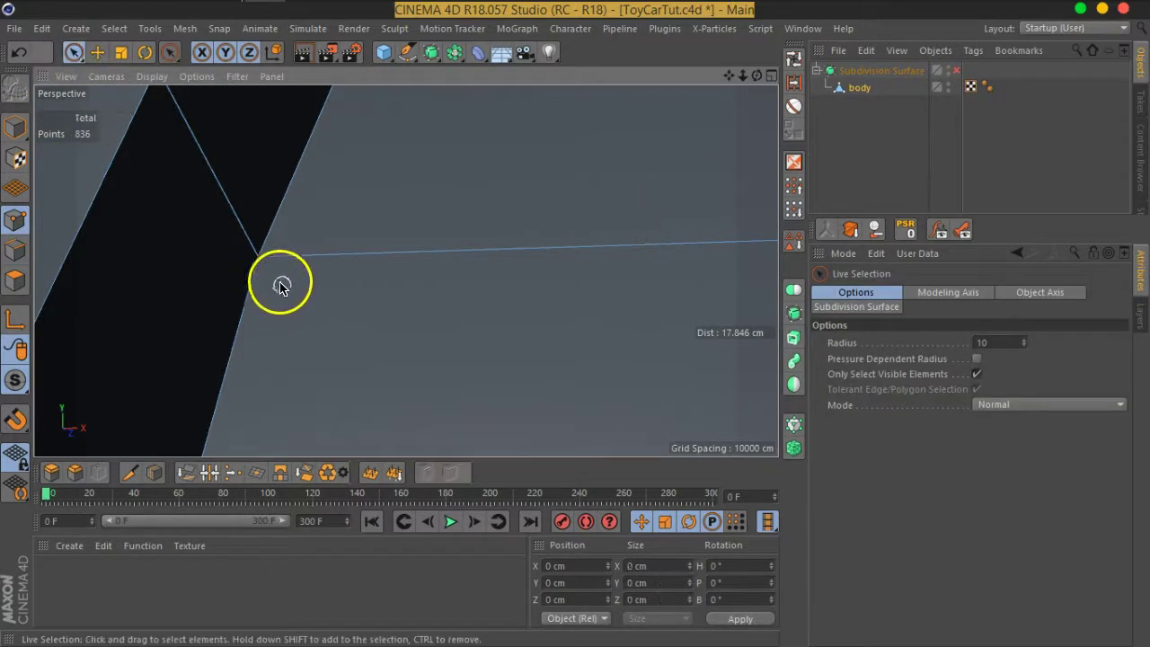
Select a single corner point and orbit around the curved rim to check it.
left_click(262, 263)
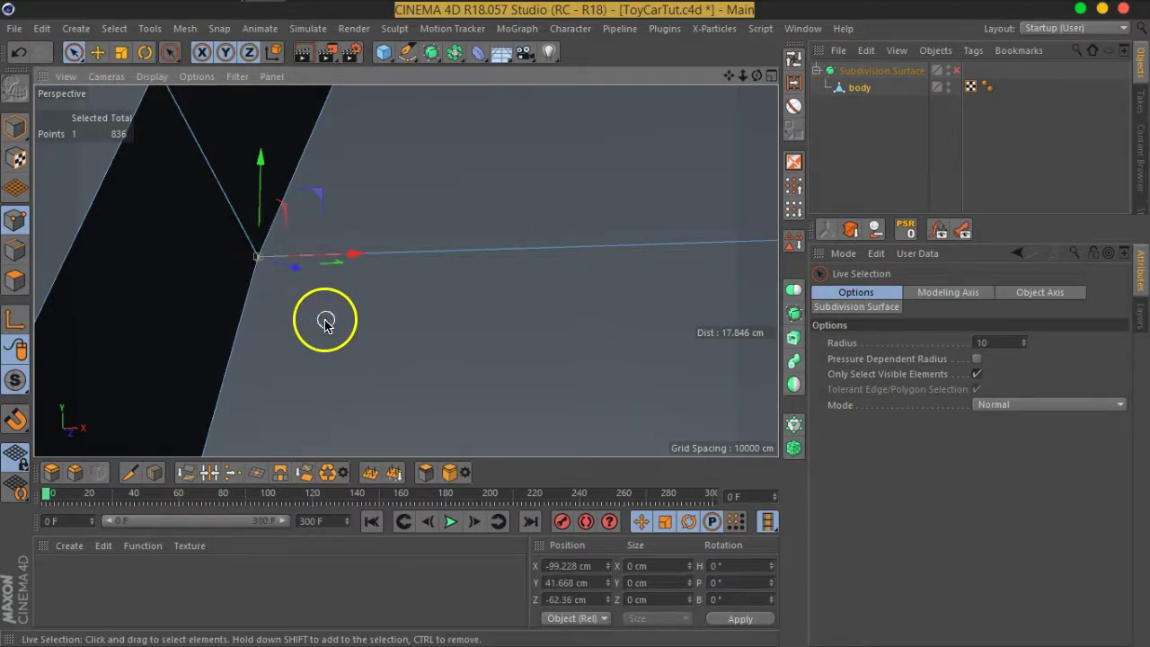
mouse_move(323, 324)
left_mouse_down("alt")
mouse_move(248, 296)
mouse_move(359, 238)
left_mouse_up("alt")
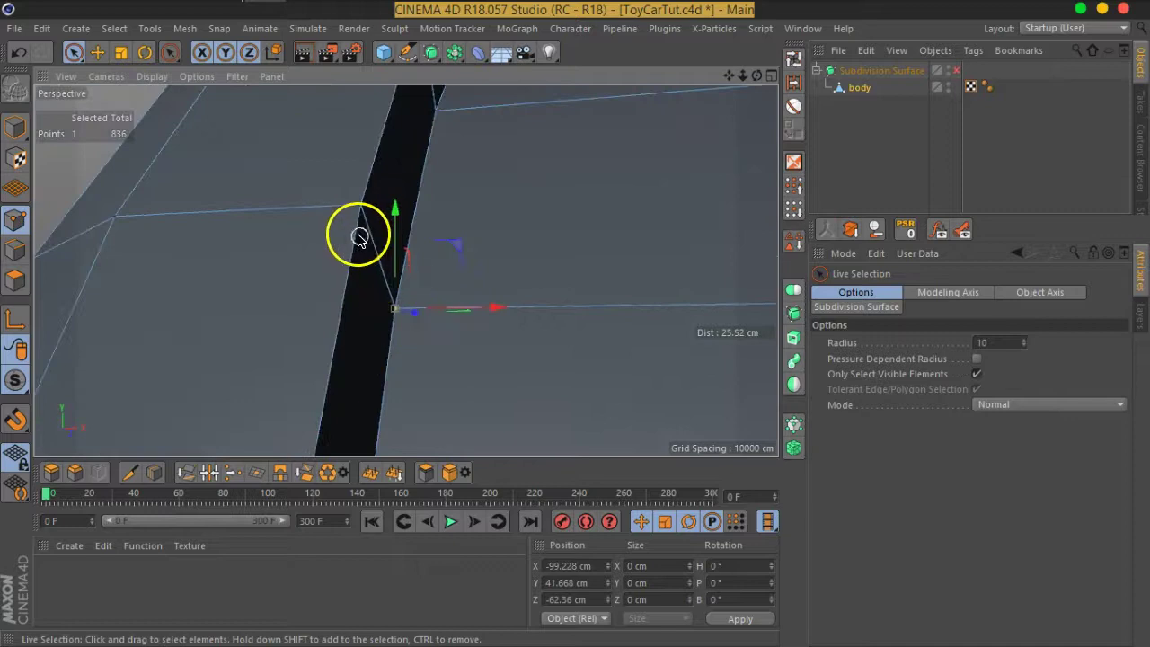
mouse_move(413, 335)
left_mouse_down("alt")
mouse_move(710, 323)
mouse_move(495, 341)
left_mouse_up("alt")
scroll(372, 329, "down", 2)
scroll(426, 333, "down", 2)
scroll(608, 367, "down", 2)
scroll(488, 300, "down", 2)
mouse_move(487, 300)
left_mouse_down("alt")
mouse_move(333, 296)
mouse_move(639, 297)
mouse_move(341, 289)
left_mouse_up("alt")
scroll(390, 316, "up", 2)
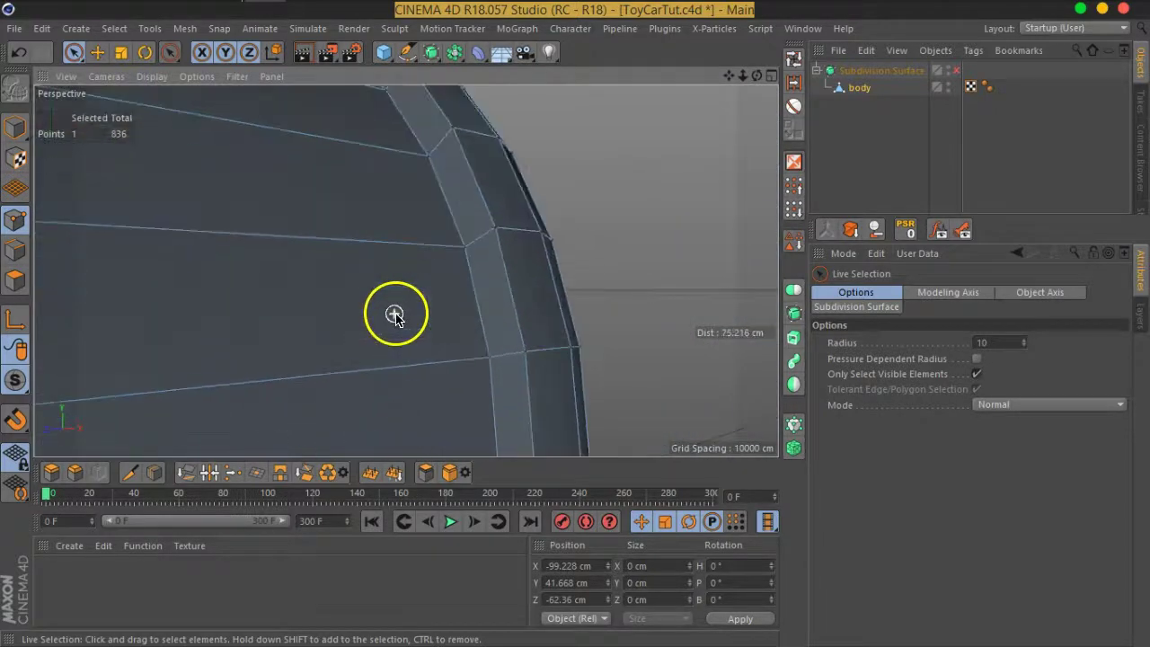
scroll(411, 313, "up", 2)
left_click(15, 250)
Try an interactive bevel of about 1.3 cm on the rim edge loop, then undo it.
left_click_drag(201, 323, 385, 347, "alt")
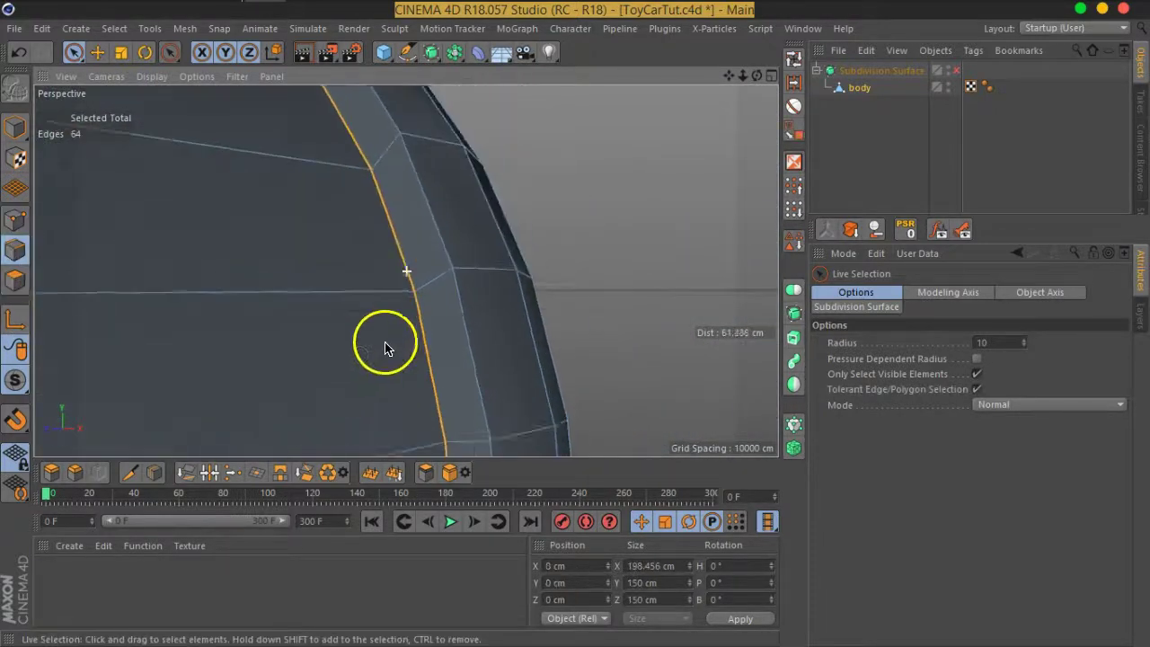
scroll(386, 335, "up", 2)
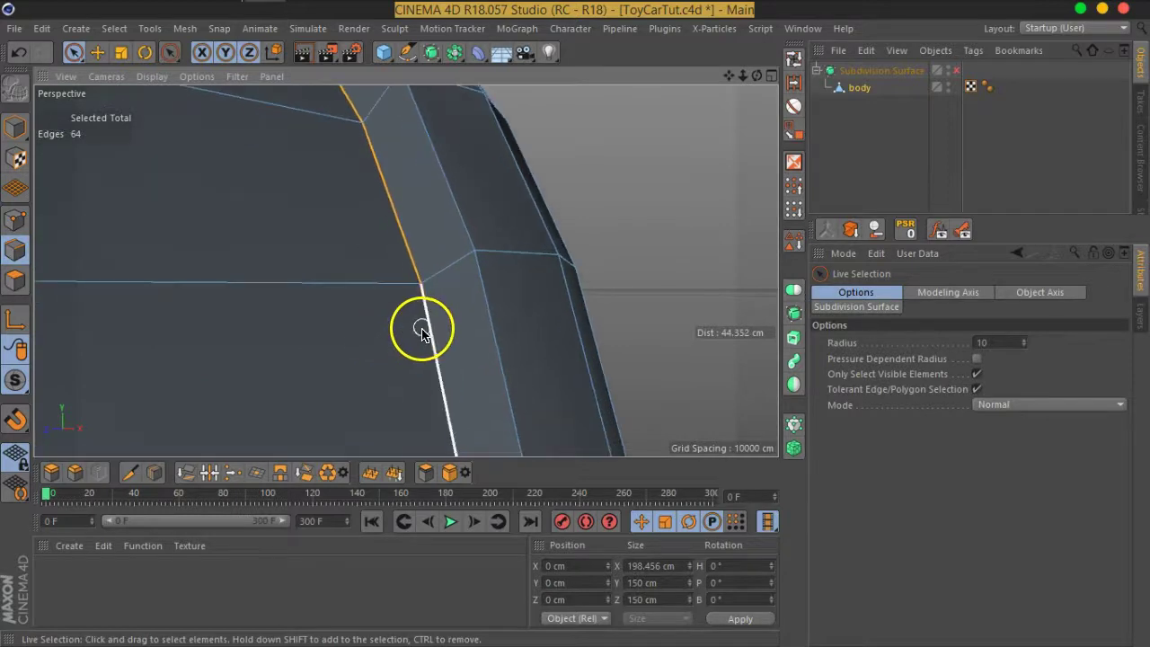
left_click(75, 475)
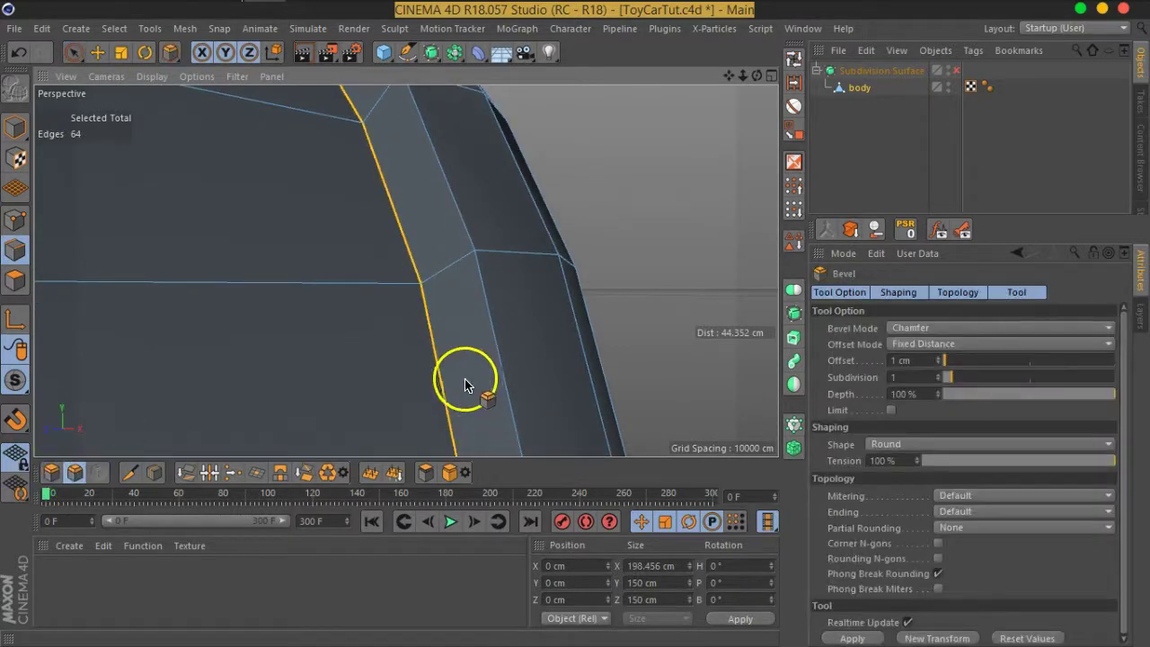
left_click_drag(441, 369, 447, 366)
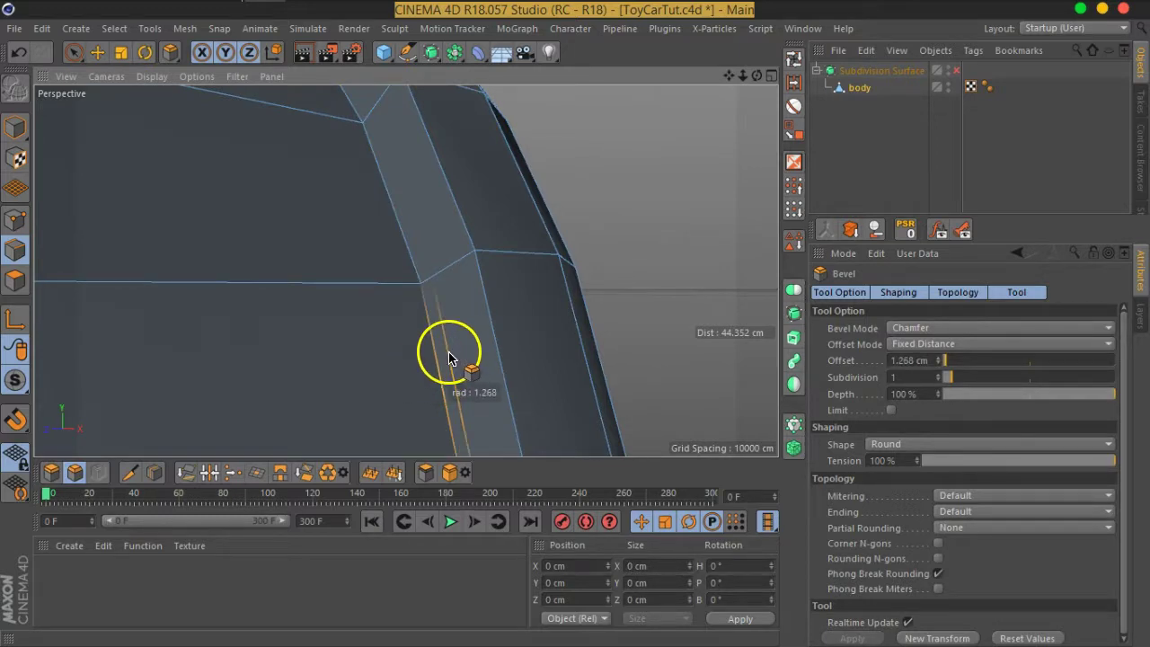
left_click_drag(449, 359, 334, 380)
key("ctrl+z")
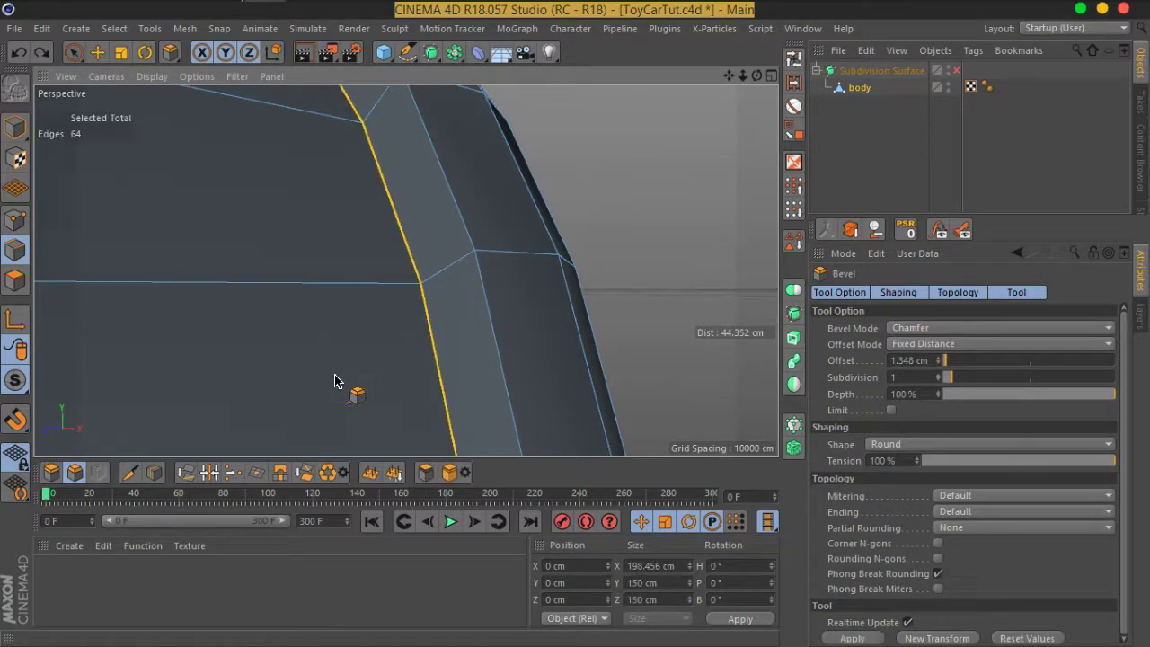
Loop-select the edge loop next to the rim.
left_click(794, 58)
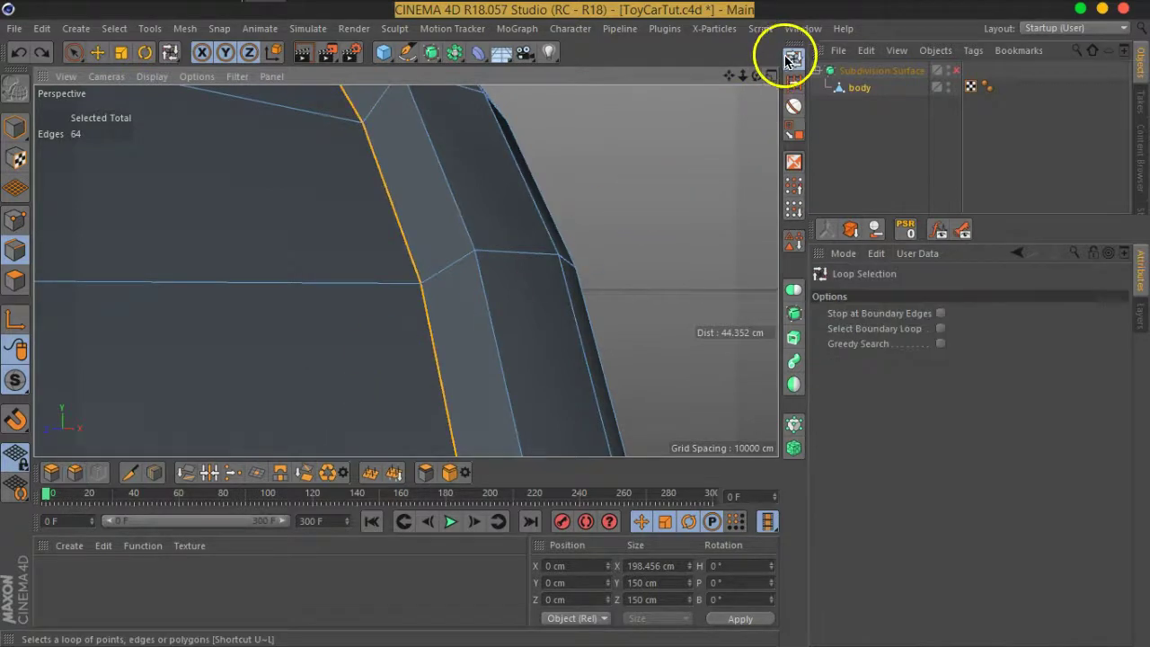
left_click(476, 274)
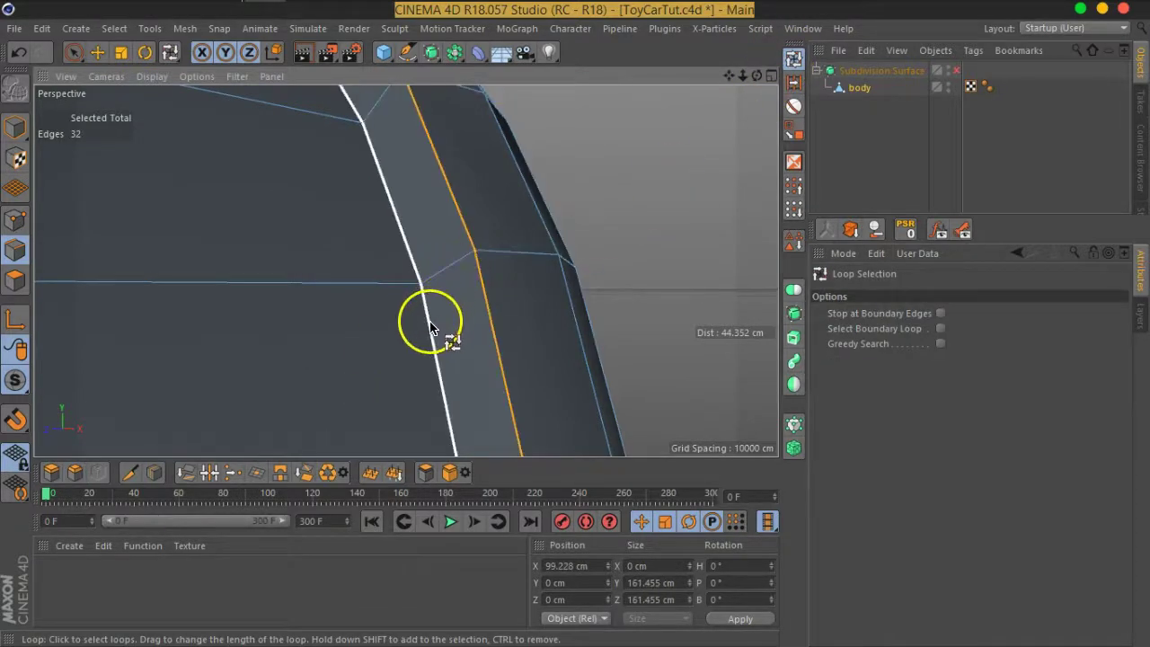
scroll(429, 326, "down", 3)
scroll(430, 326, "down", 3)
mouse_move(423, 336)
left_mouse_down("alt")
mouse_move(135, 303)
mouse_move(377, 311)
mouse_move(462, 300)
mouse_move(539, 277)
mouse_move(515, 254)
left_mouse_up("alt")
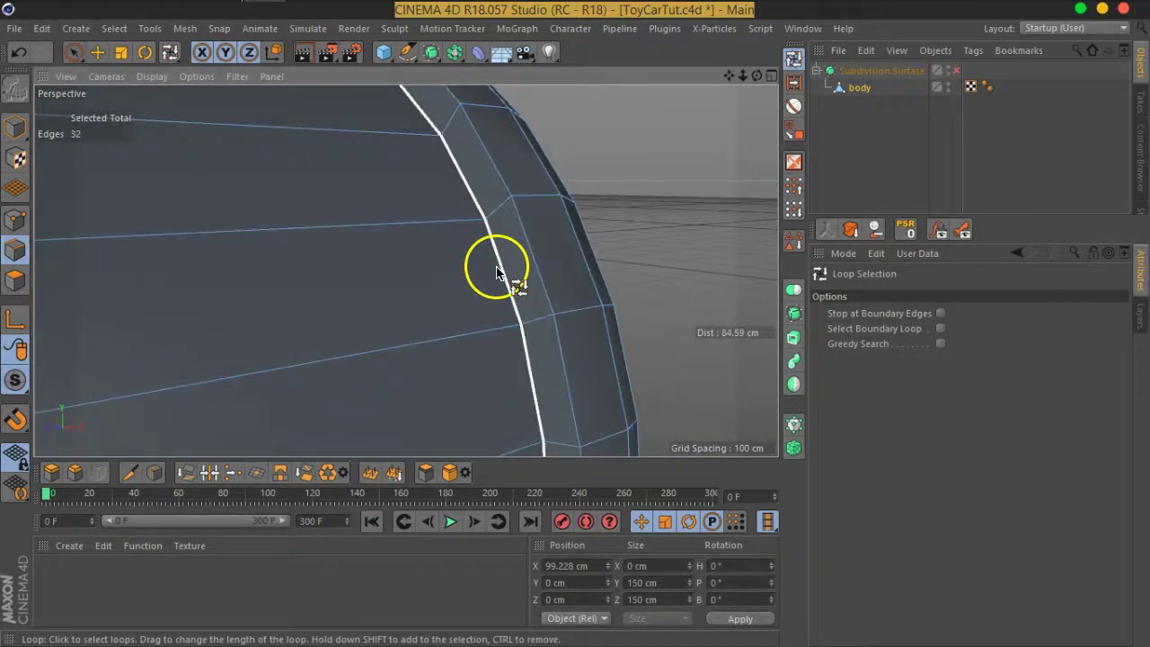
Bevel the selected loop with about 1 cm offset and 0% depth.
right_click(507, 272)
left_click(544, 512)
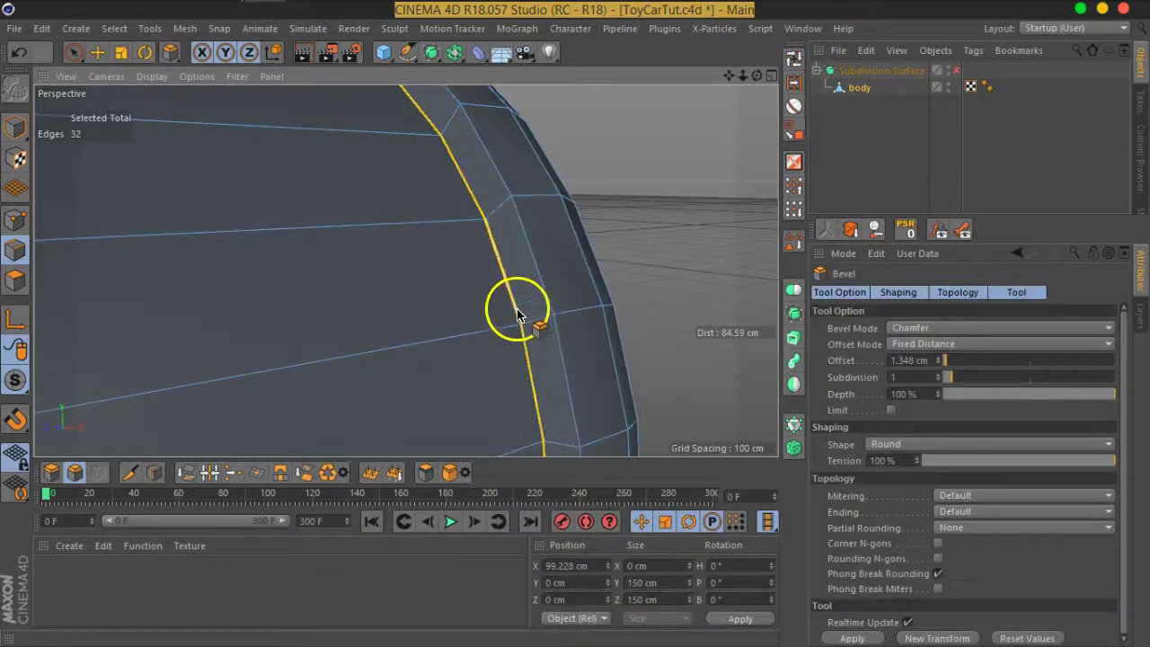
mouse_move(514, 308)
left_mouse_down()
mouse_move(527, 296)
mouse_move(518, 299)
left_mouse_up()
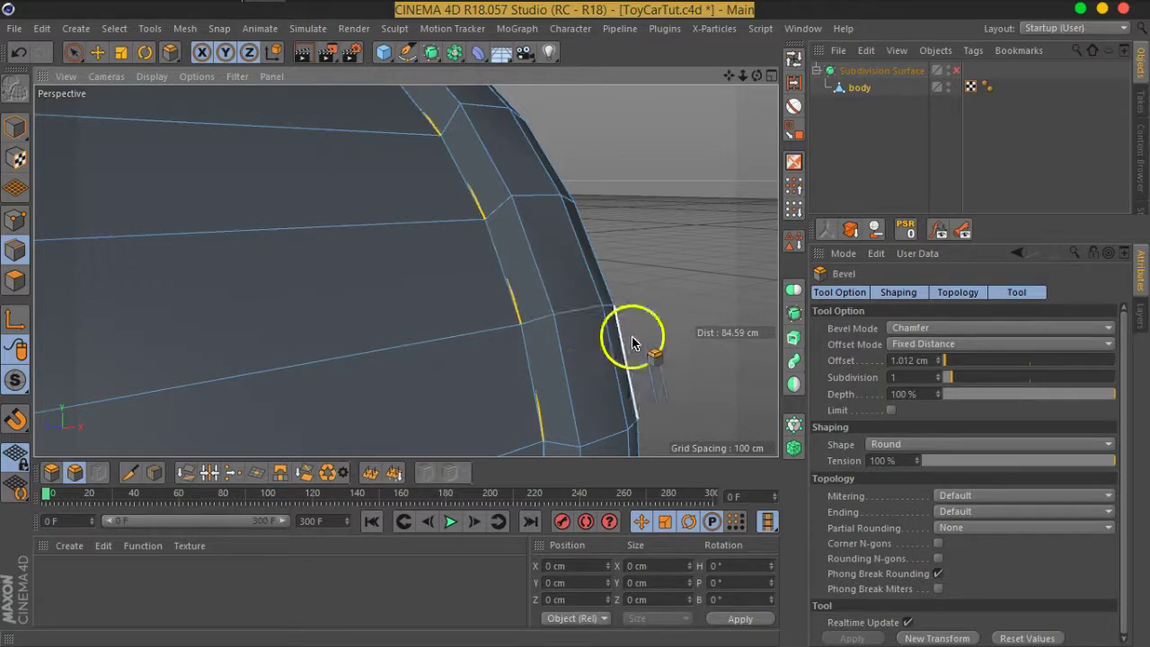
left_click(903, 395)
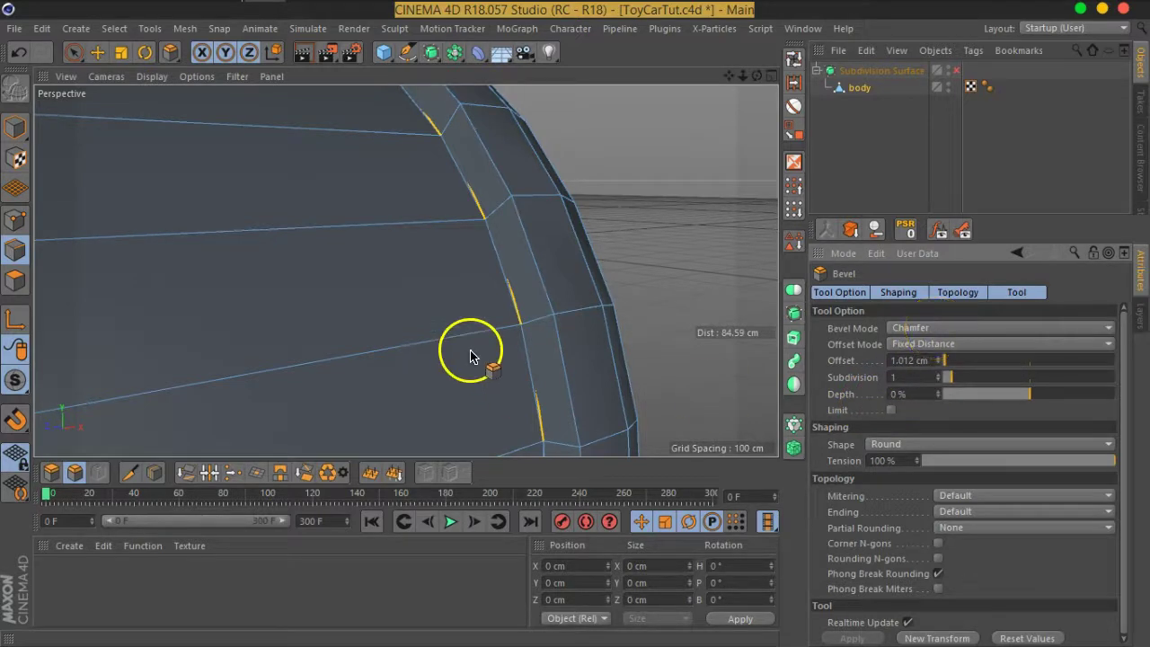
scroll(469, 355, "down", 5)
scroll(719, 297, "up", 8)
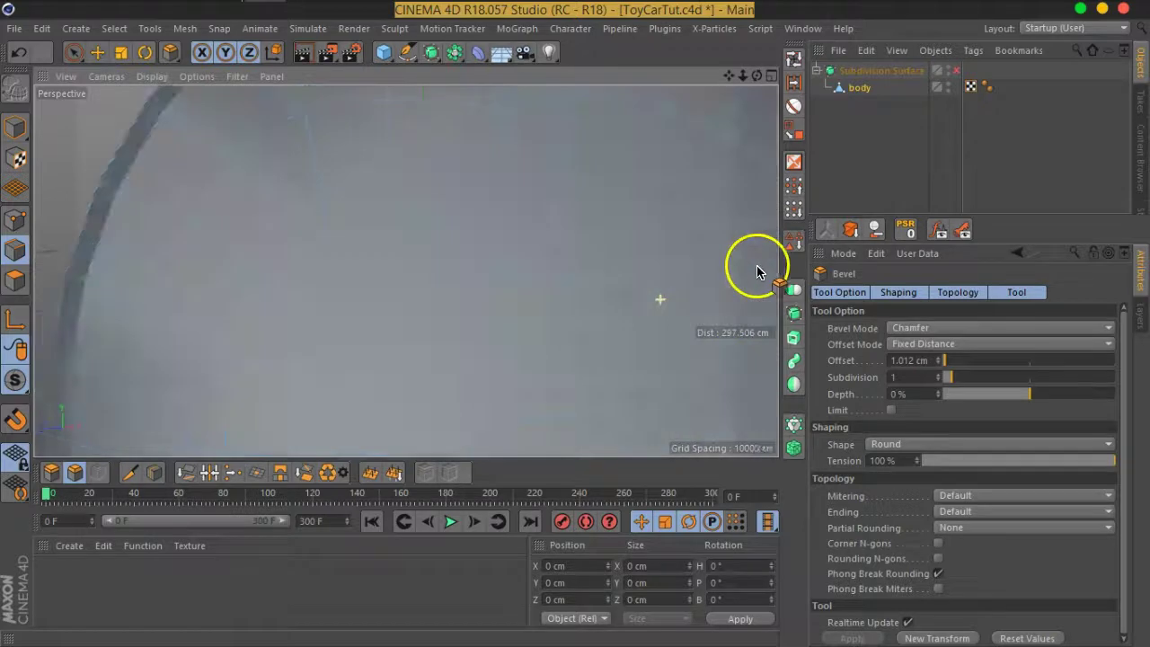
scroll(757, 271, "down", 5)
Apply the flat 1.012 cm bevel to the loops at both ends and select the new rim bands.
middle_click_drag(673, 261, 503, 295, "alt")
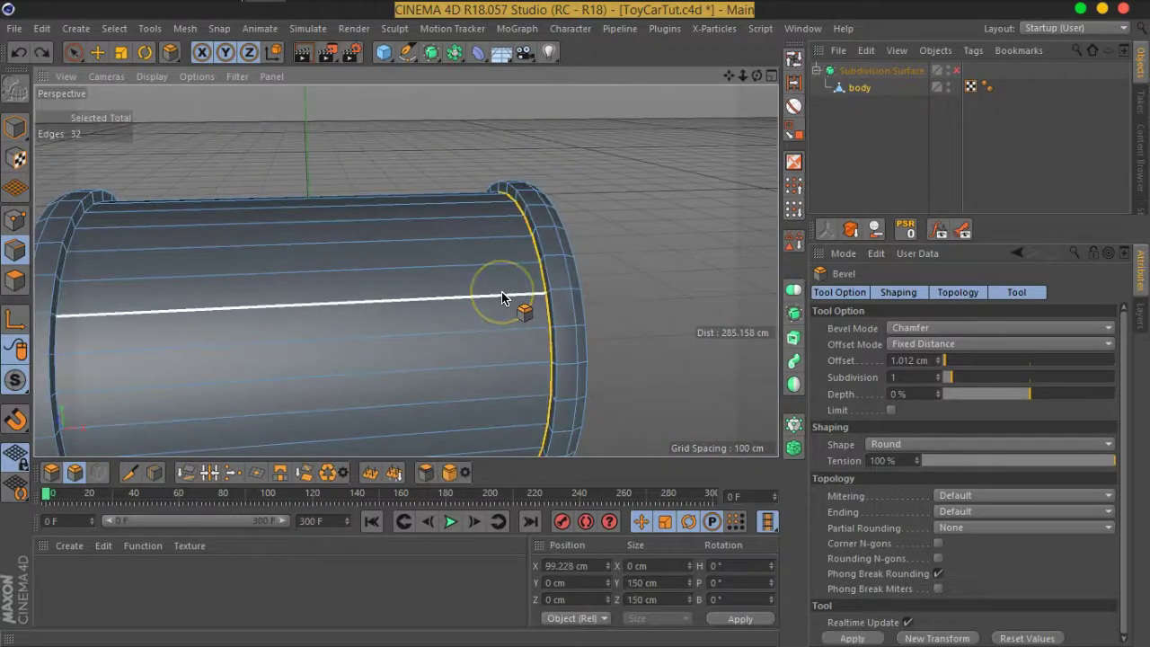
left_click(502, 297)
key("ctrl+z")
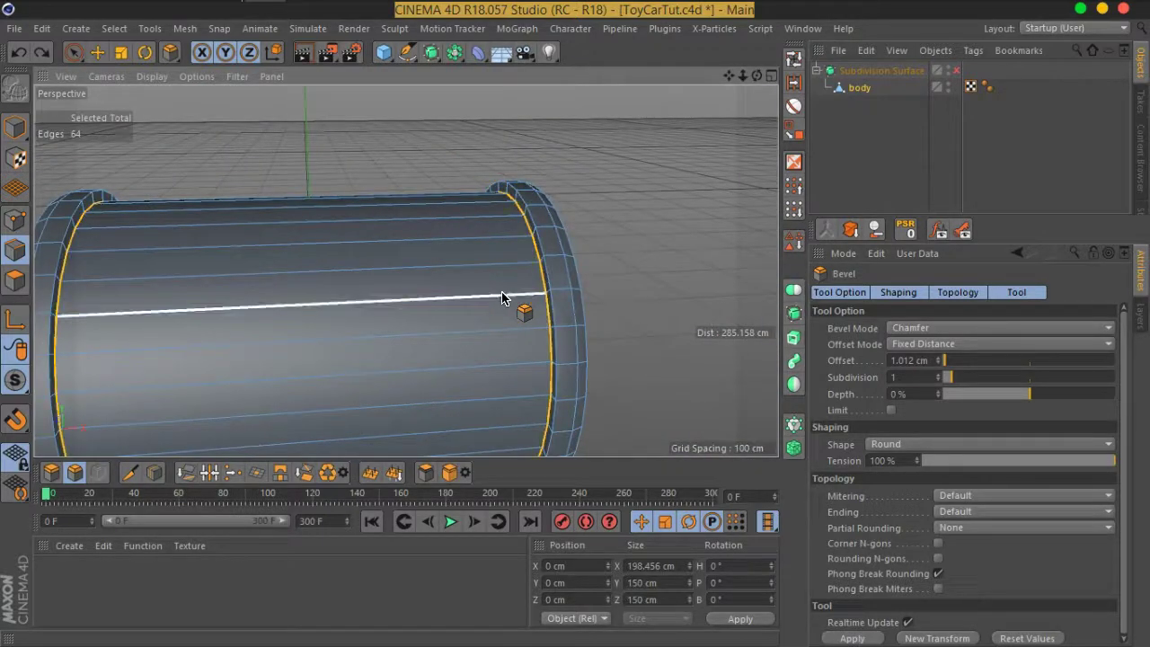
left_click(501, 297)
left_click_drag(641, 303, 595, 243, "alt")
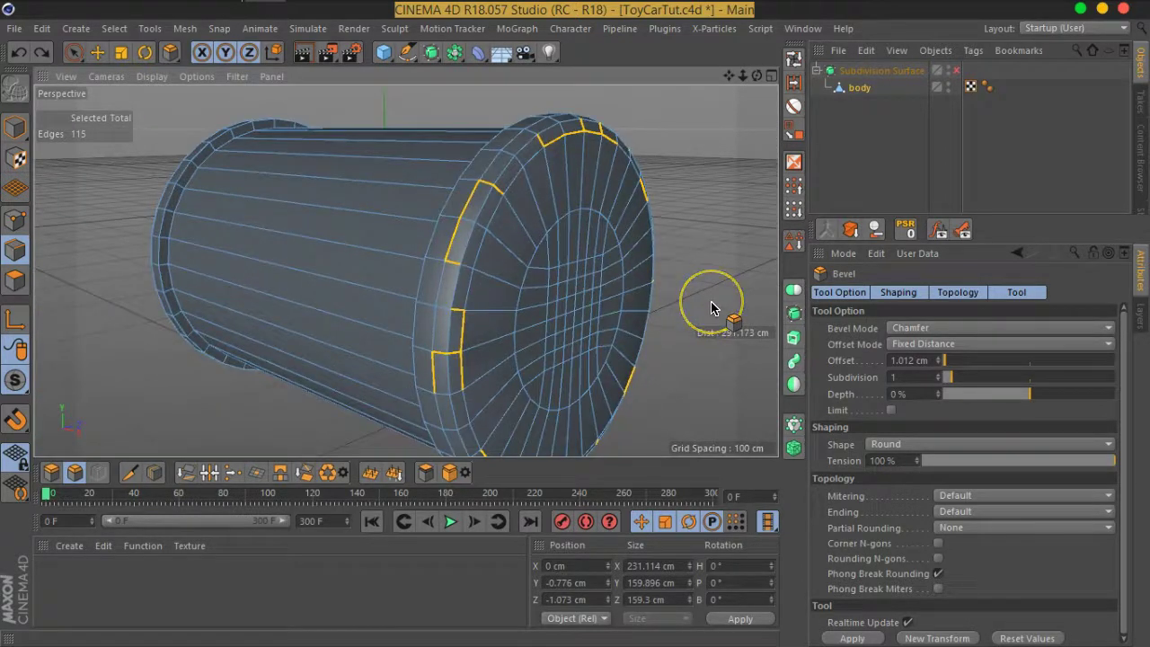
left_click(711, 309)
mouse_move(651, 347)
left_mouse_down("alt")
mouse_move(566, 321)
mouse_move(632, 314)
left_mouse_up("alt")
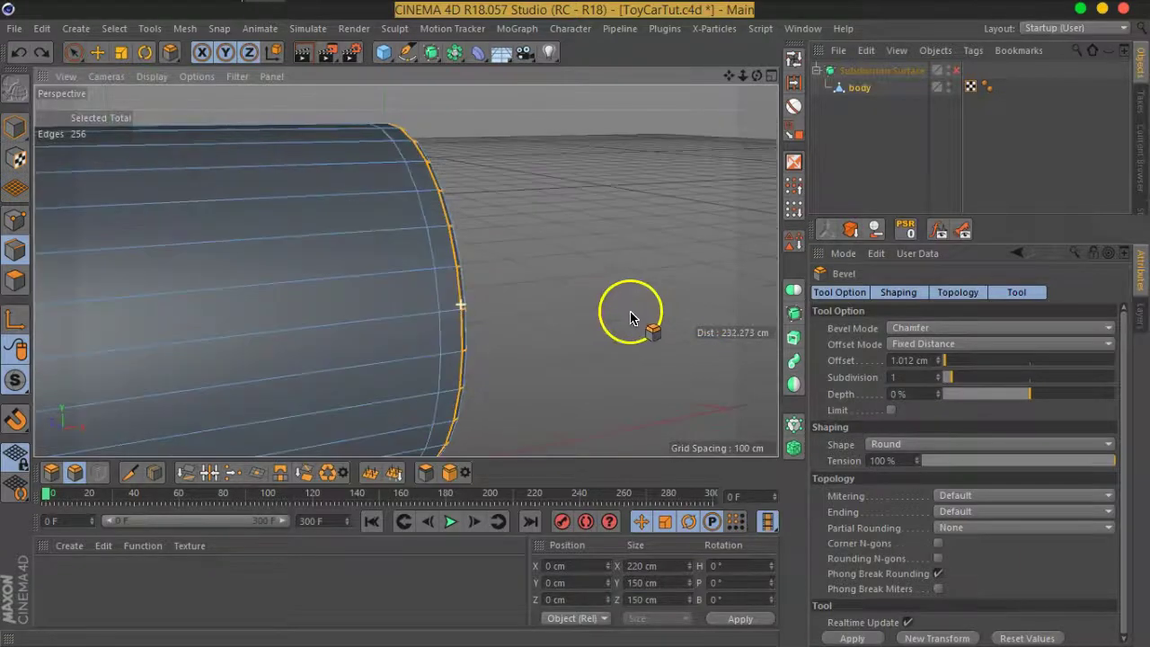
left_click(16, 279)
mouse_move(470, 278)
left_mouse_down("alt")
mouse_move(522, 275)
mouse_move(360, 263)
mouse_move(531, 275)
left_mouse_up("alt")
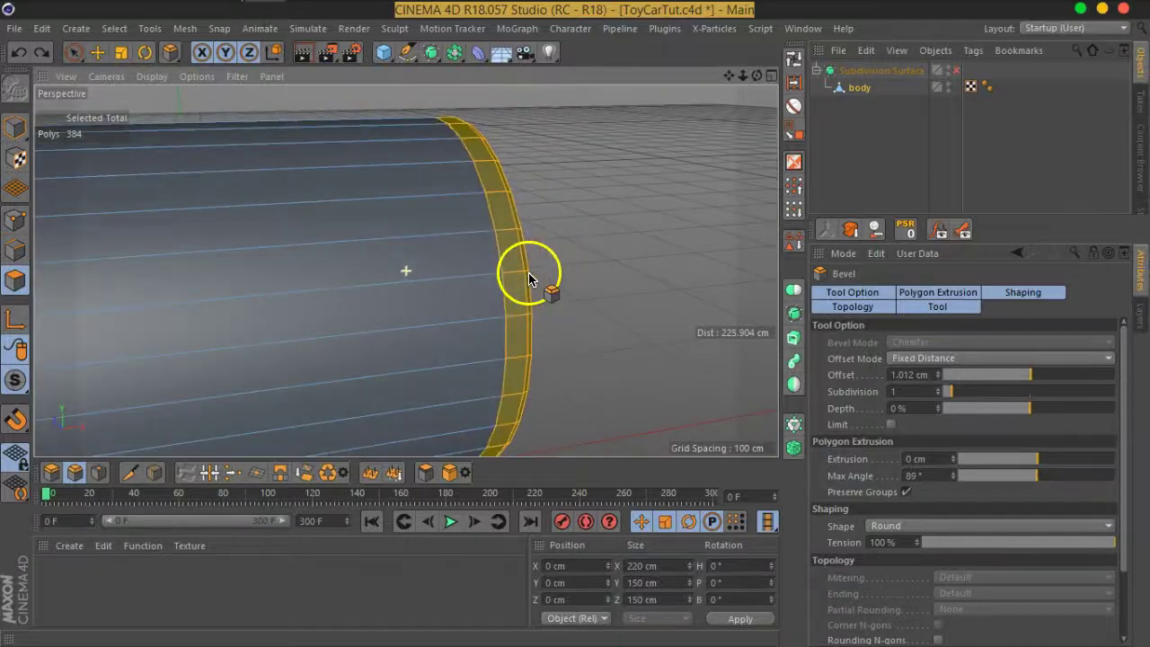
Extrude the narrow rim band polygons 5.8 cm outward into a raised ring.
right_click(521, 274)
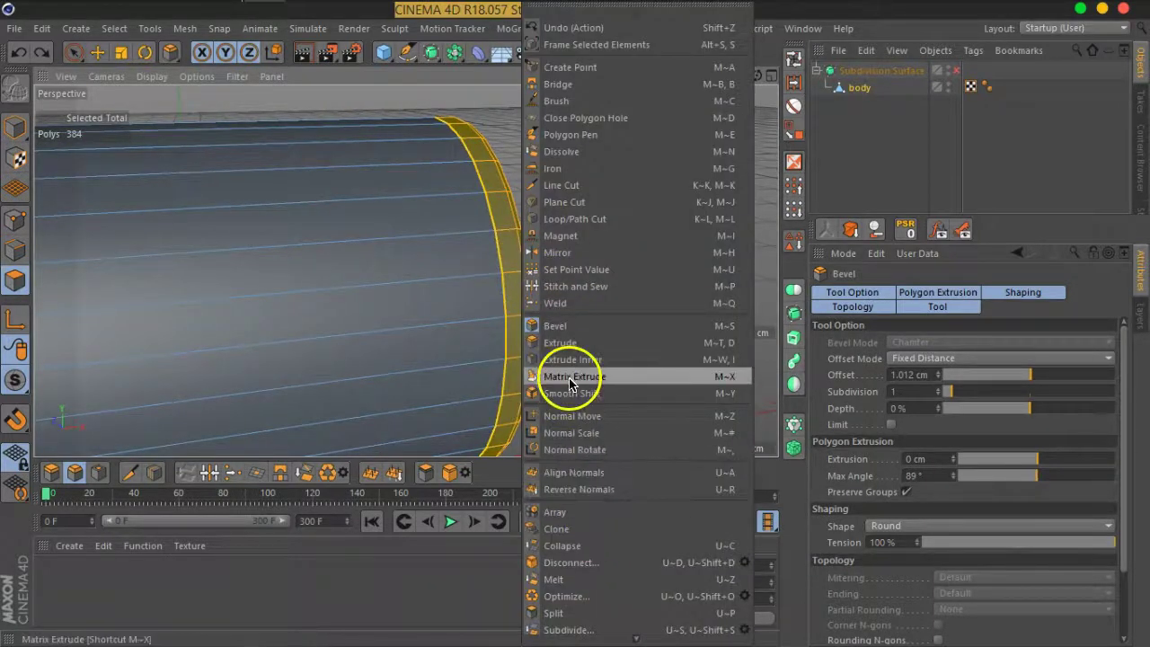
left_click(570, 329)
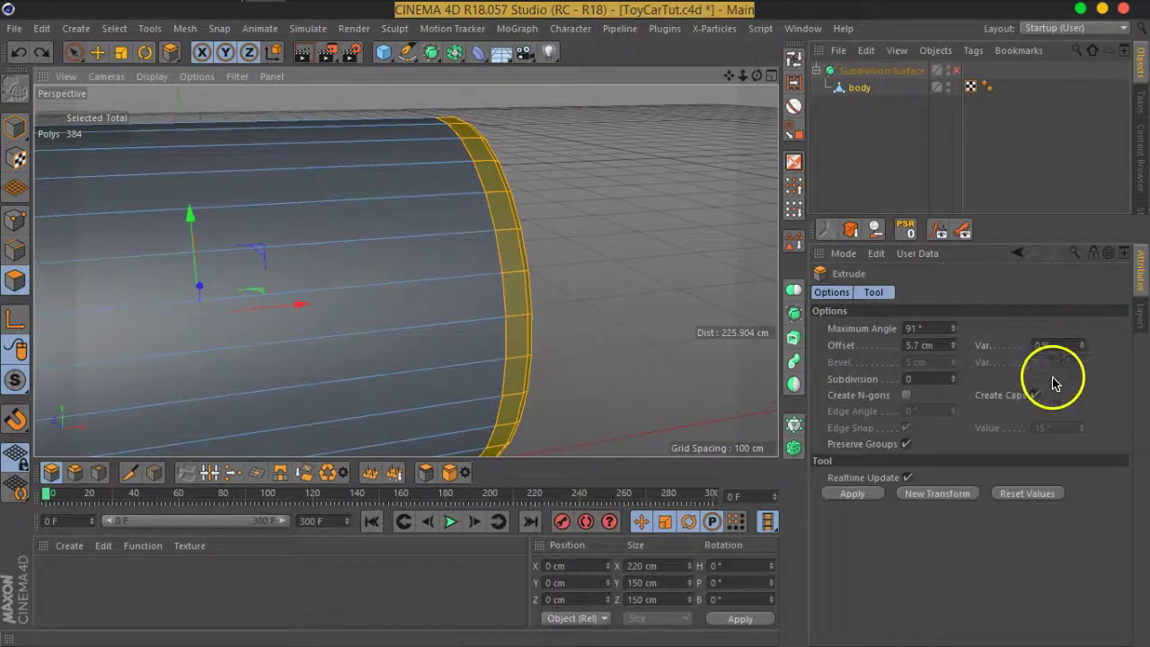
left_click_drag(565, 329, 479, 306, "alt")
scroll(513, 274, "up", 3)
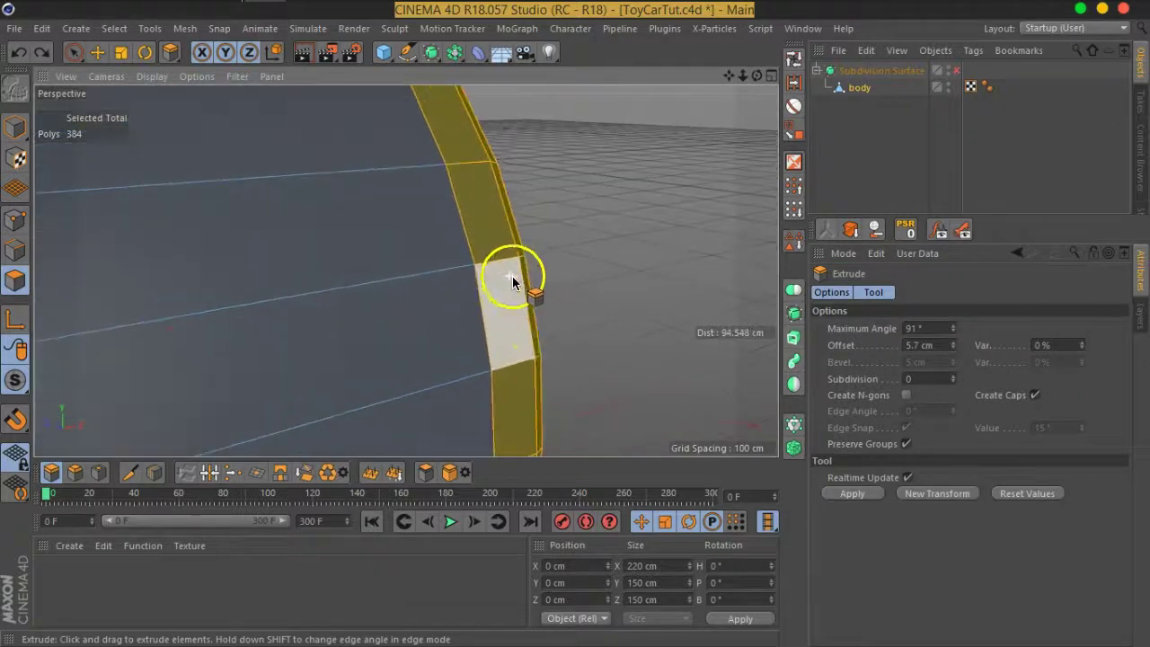
scroll(488, 321, "up", 3)
left_click_drag(551, 314, 602, 289)
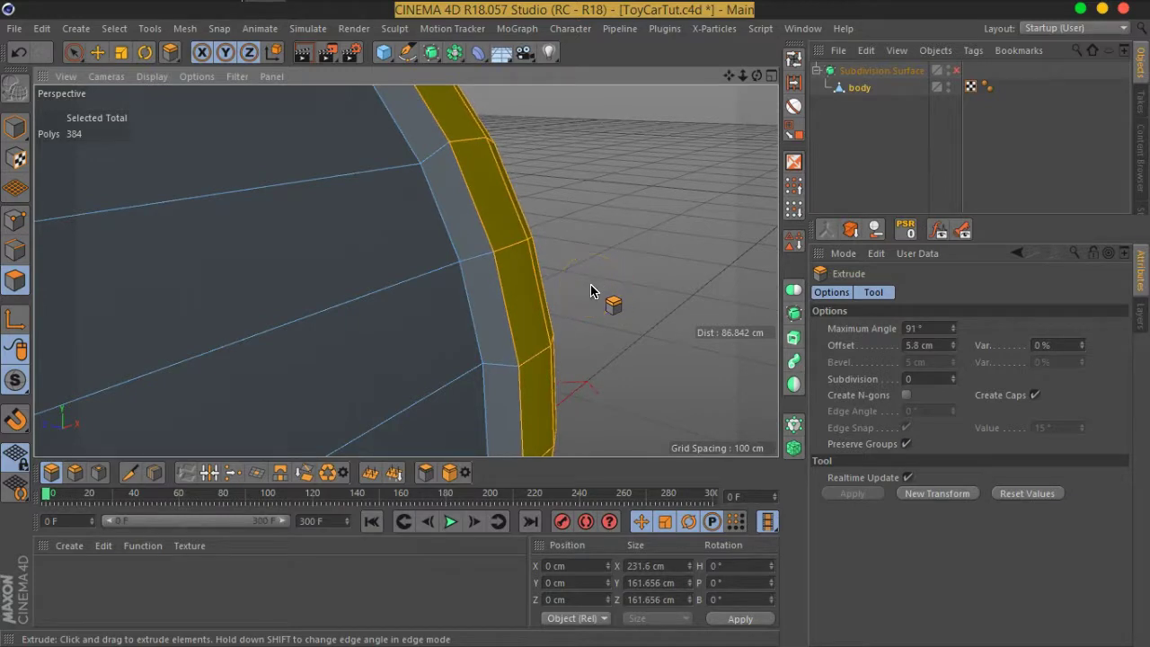
left_click(15, 248)
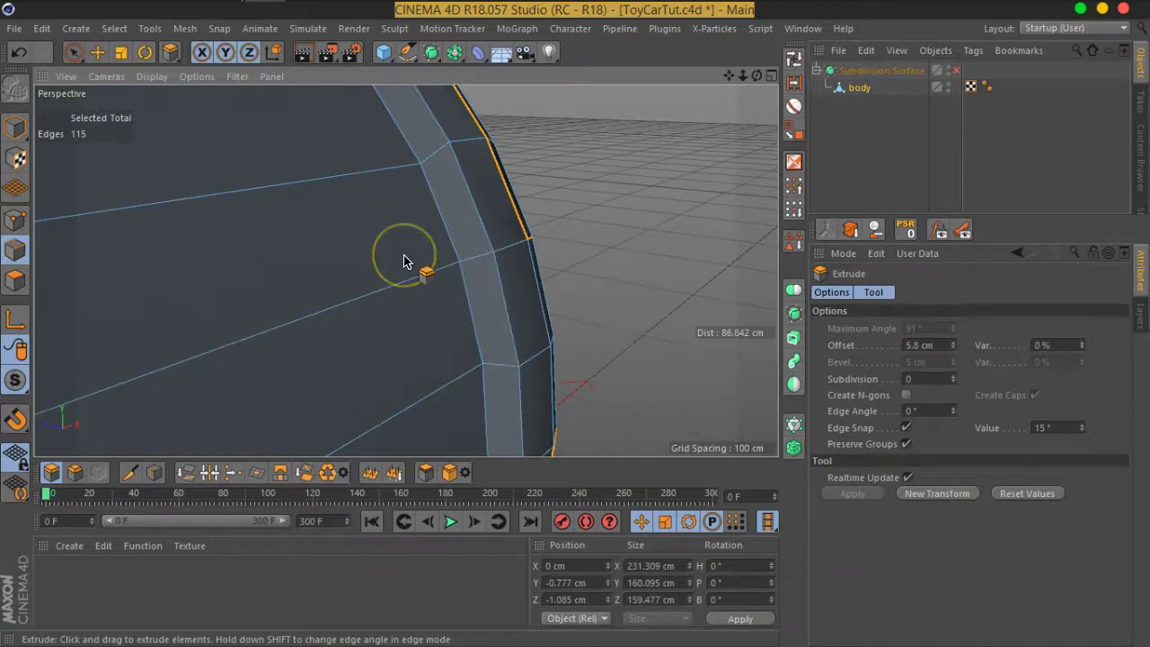
Loop-select the 64 edges along the raised ring's inner border, viewed from the cylinder end.
key("u")
key("l")
left_click(440, 240)
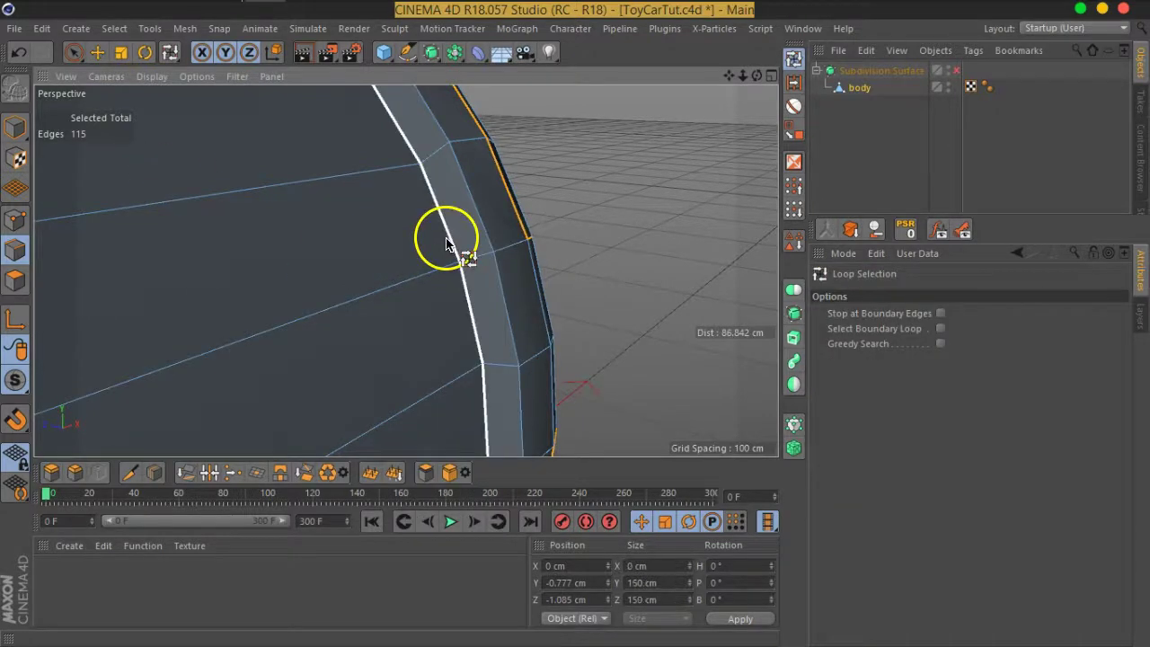
scroll(440, 242, "down", 5)
mouse_move(338, 305)
left_mouse_down("alt")
mouse_move(599, 257)
mouse_move(393, 264)
mouse_move(219, 248)
mouse_move(324, 234)
left_mouse_up("alt")
scroll(323, 233, "up", 5)
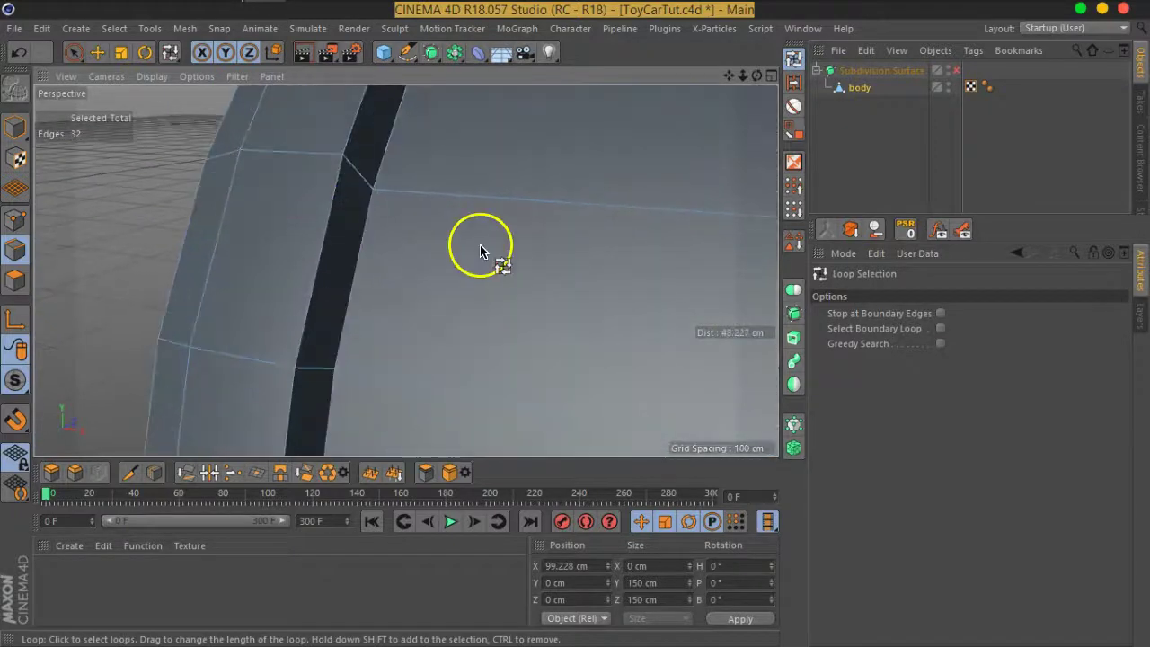
scroll(470, 241, "up", 1)
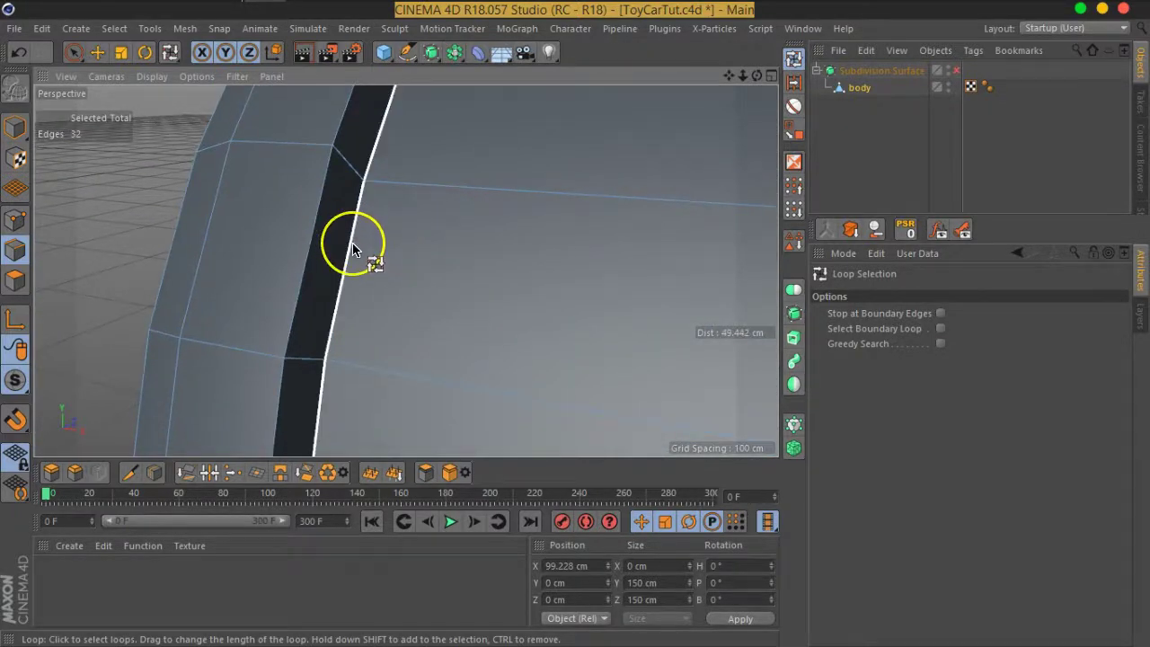
scroll(403, 280, "down", 3)
mouse_move(436, 290)
left_mouse_down("alt")
mouse_move(485, 297)
mouse_move(205, 226)
mouse_move(154, 226)
left_mouse_up("alt")
mouse_move(509, 270)
left_mouse_down("alt")
mouse_move(308, 236)
mouse_move(266, 249)
mouse_move(286, 337)
mouse_move(262, 282)
mouse_move(331, 254)
mouse_move(367, 259)
mouse_move(325, 254)
left_mouse_up("alt")
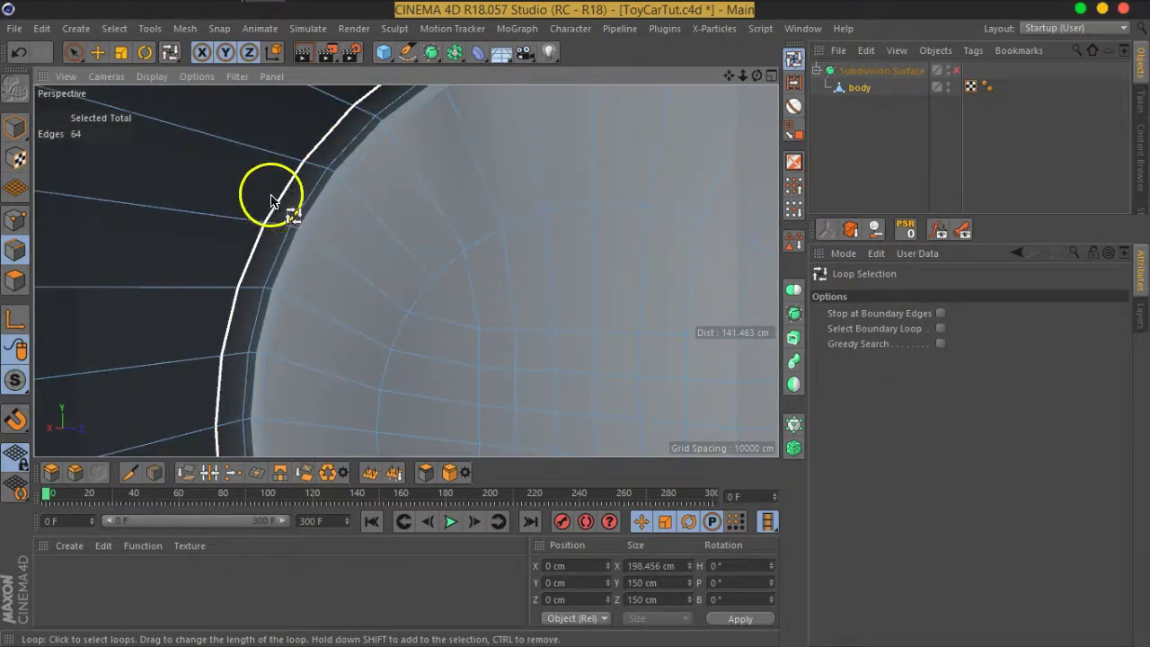
right_click(280, 194)
Bevel the 64 rim edges with a 2.251 cm offset and inspect the chamfer up close.
left_click(346, 508)
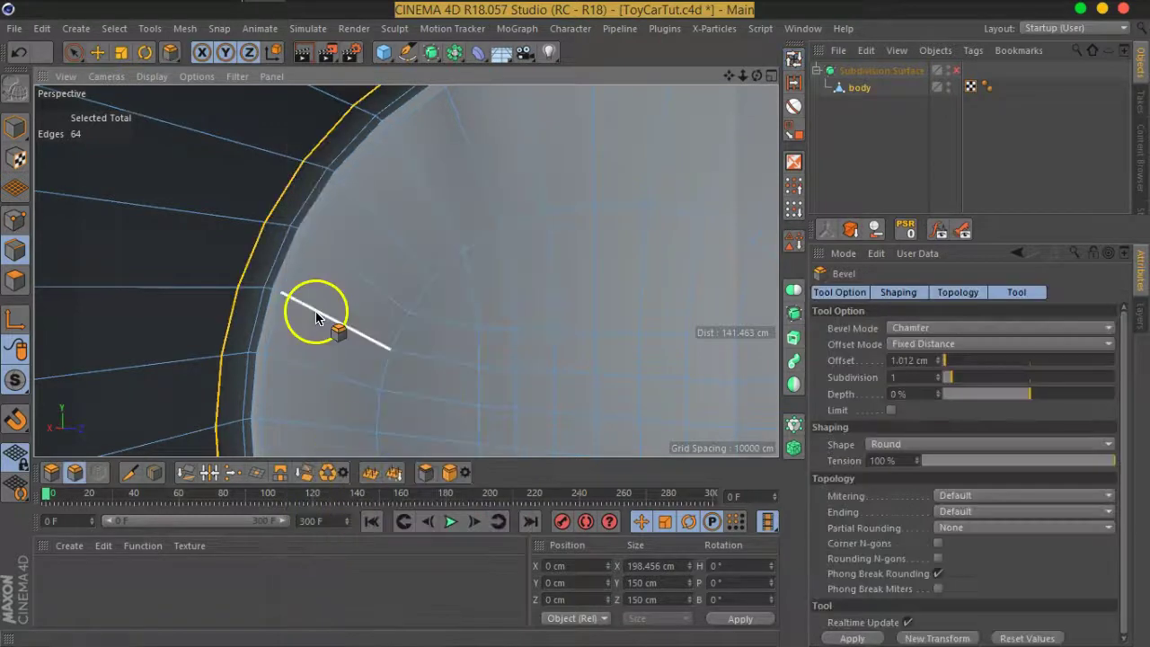
mouse_move(294, 197)
left_mouse_down()
mouse_move(272, 197)
mouse_move(292, 200)
mouse_move(287, 249)
mouse_move(552, 321)
mouse_move(570, 285)
mouse_move(449, 251)
left_mouse_up()
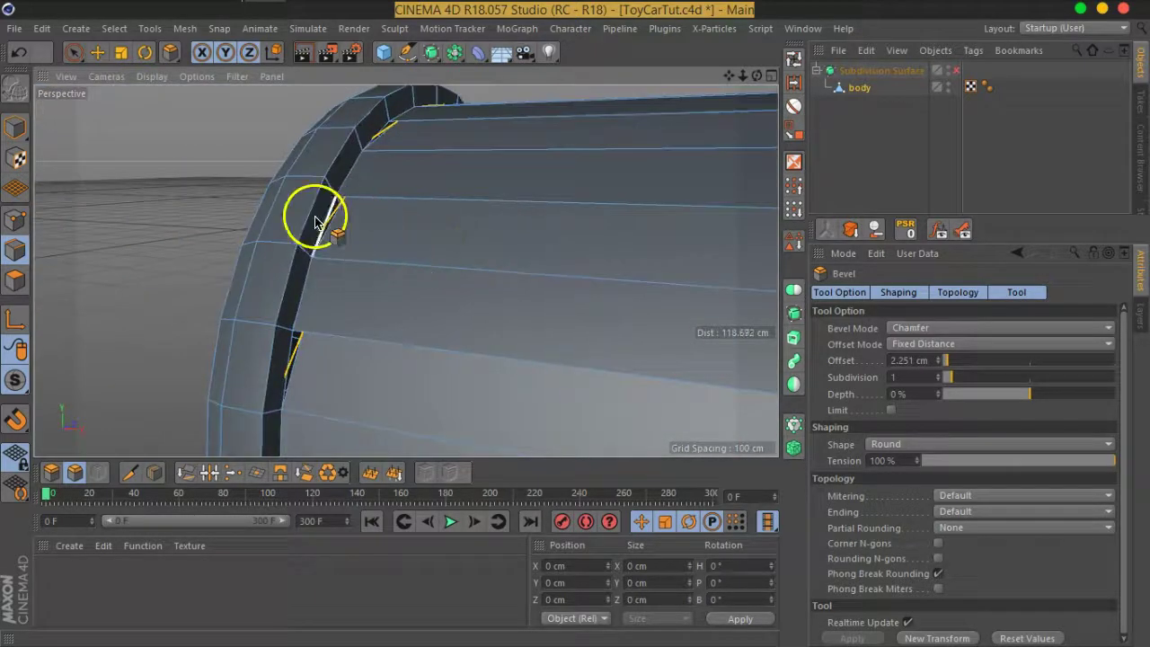
scroll(302, 210, "up", 3)
middle_click_drag(303, 210, 430, 287, "alt")
mouse_move(429, 288)
right_mouse_down("alt")
mouse_move(375, 257)
mouse_move(213, 230)
mouse_move(465, 259)
right_mouse_up("alt")
mouse_move(464, 260)
left_mouse_down("alt")
mouse_move(403, 200)
mouse_move(511, 278)
mouse_move(479, 276)
left_mouse_up("alt")
scroll(477, 271, "up", 5)
scroll(485, 280, "down", 2)
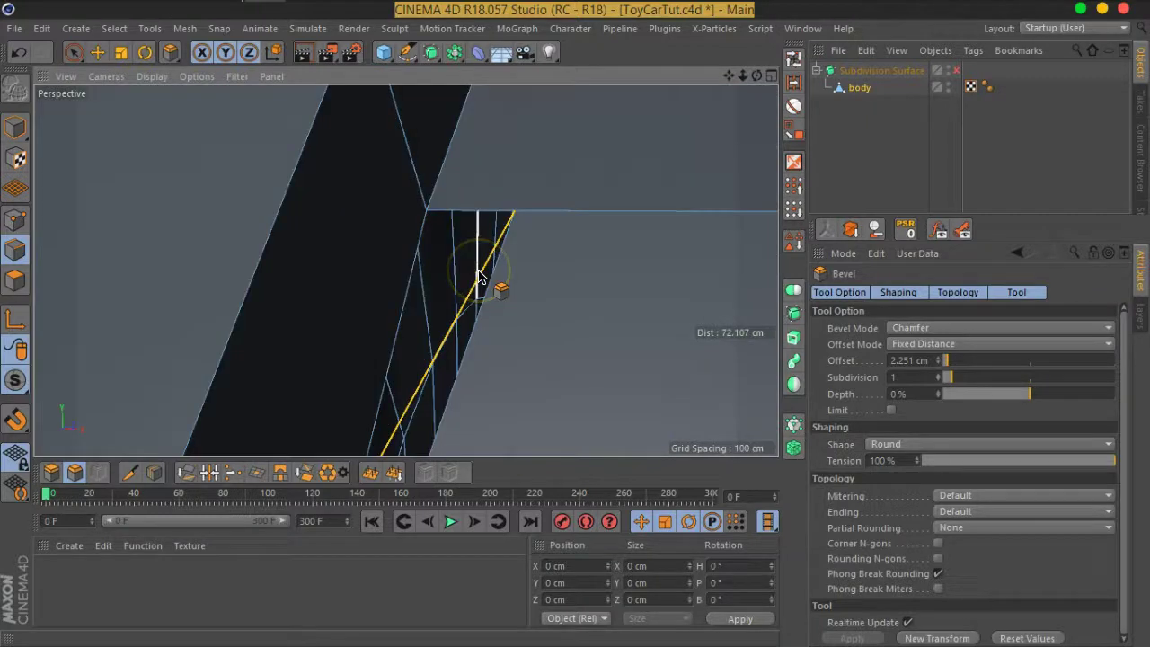
Undo the 2.25 cm bevel and optimize all 836 body points.
left_click(12, 224)
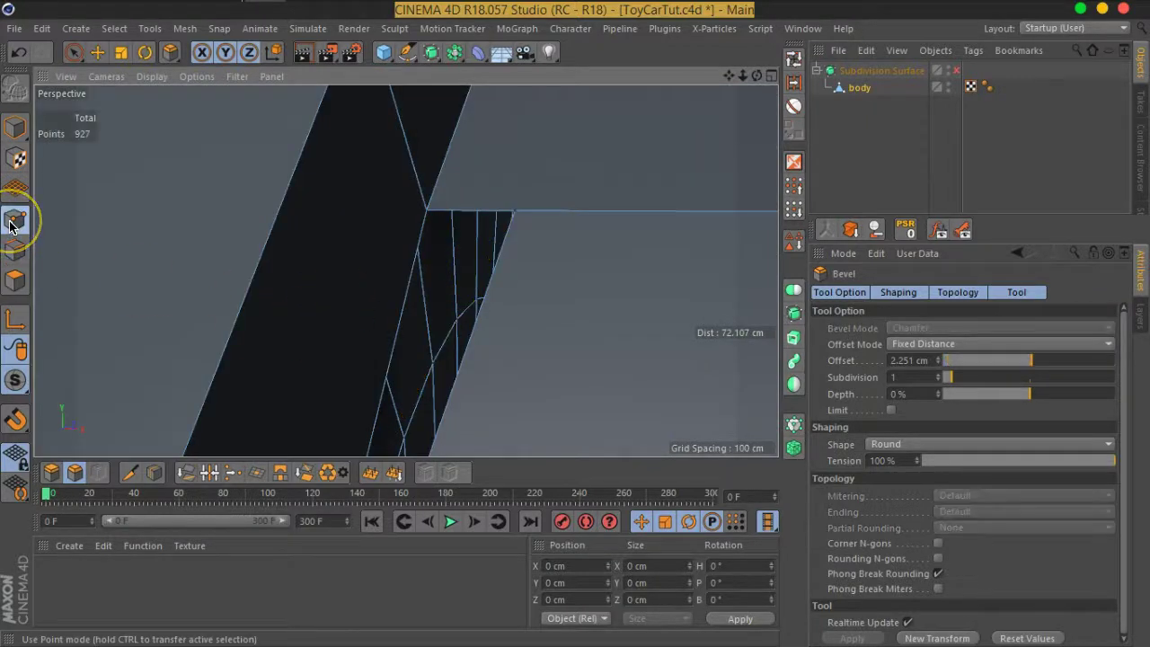
key("ctrl+z")
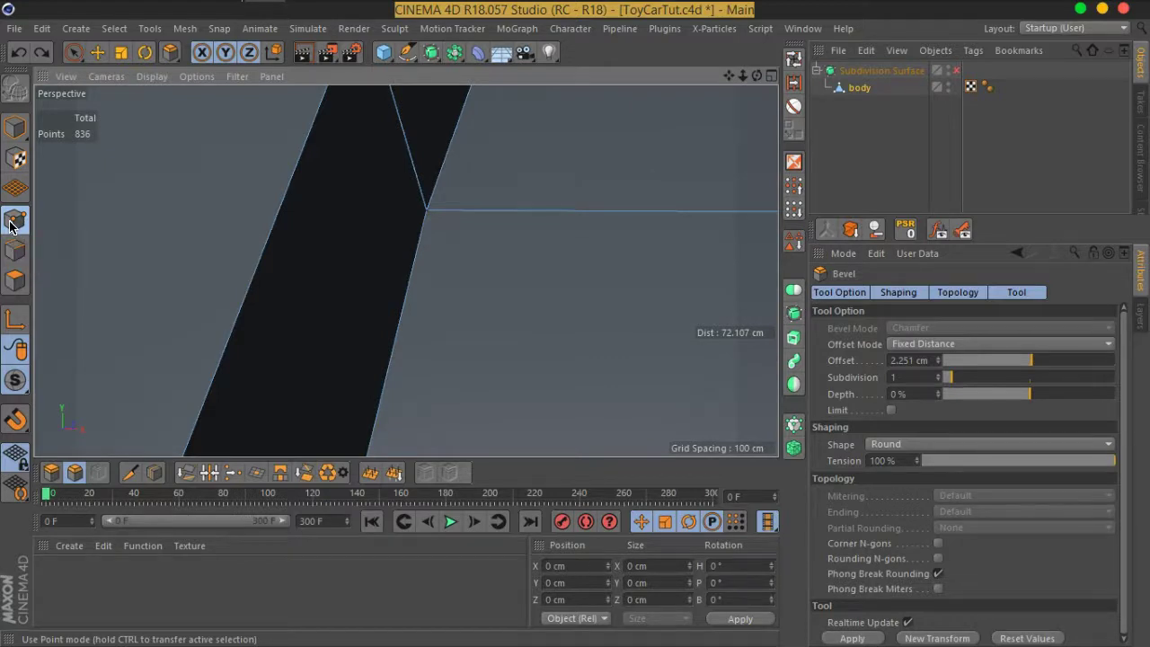
key("ctrl+a")
right_click(432, 216)
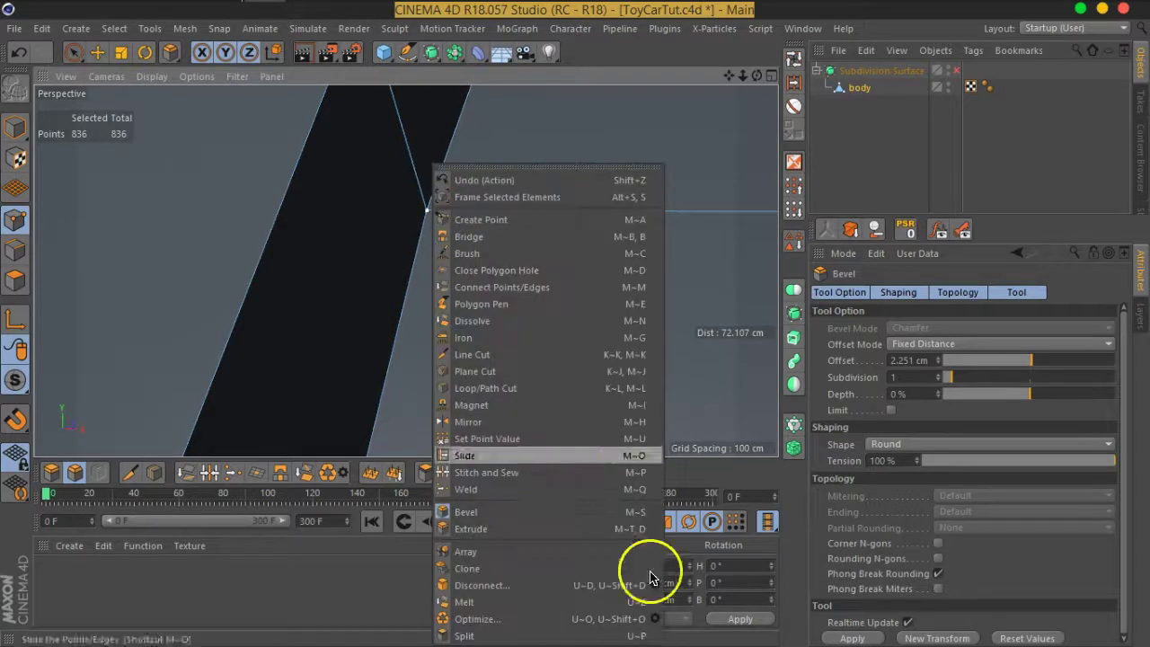
left_click(655, 619)
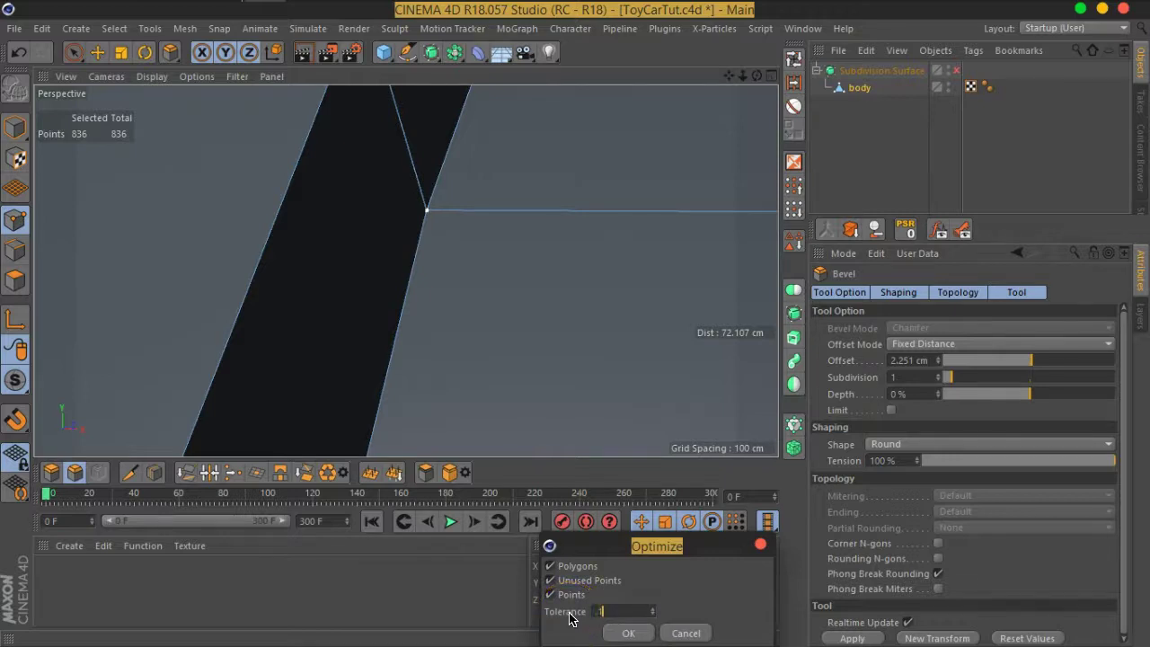
key("Return")
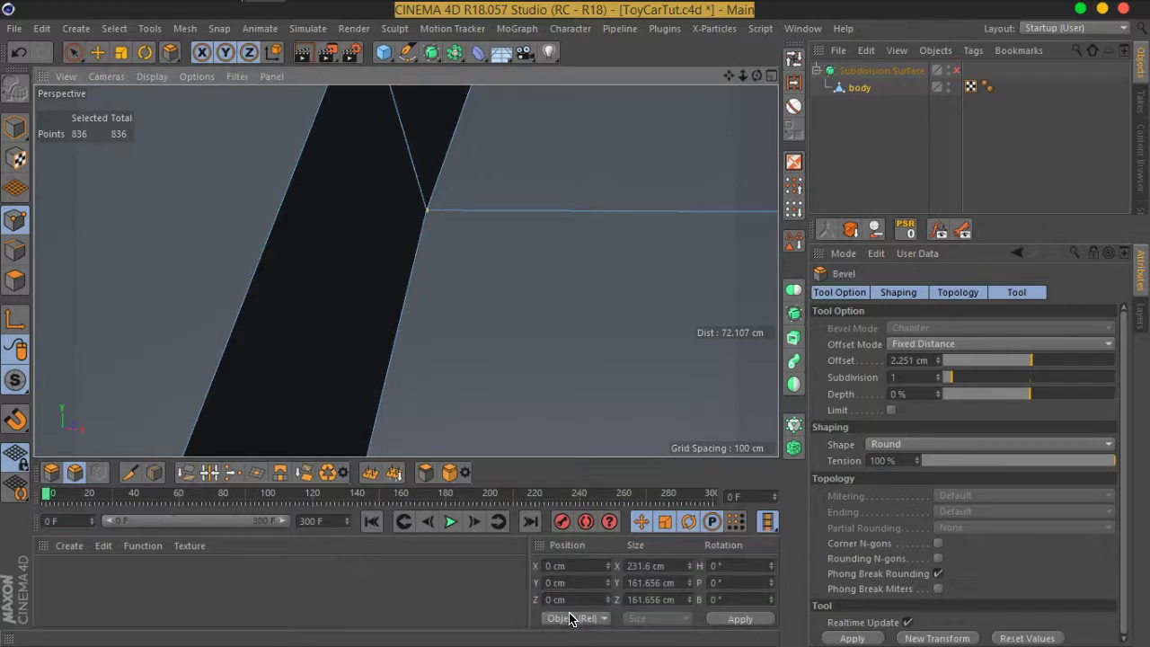
left_click(74, 52)
left_click(429, 212)
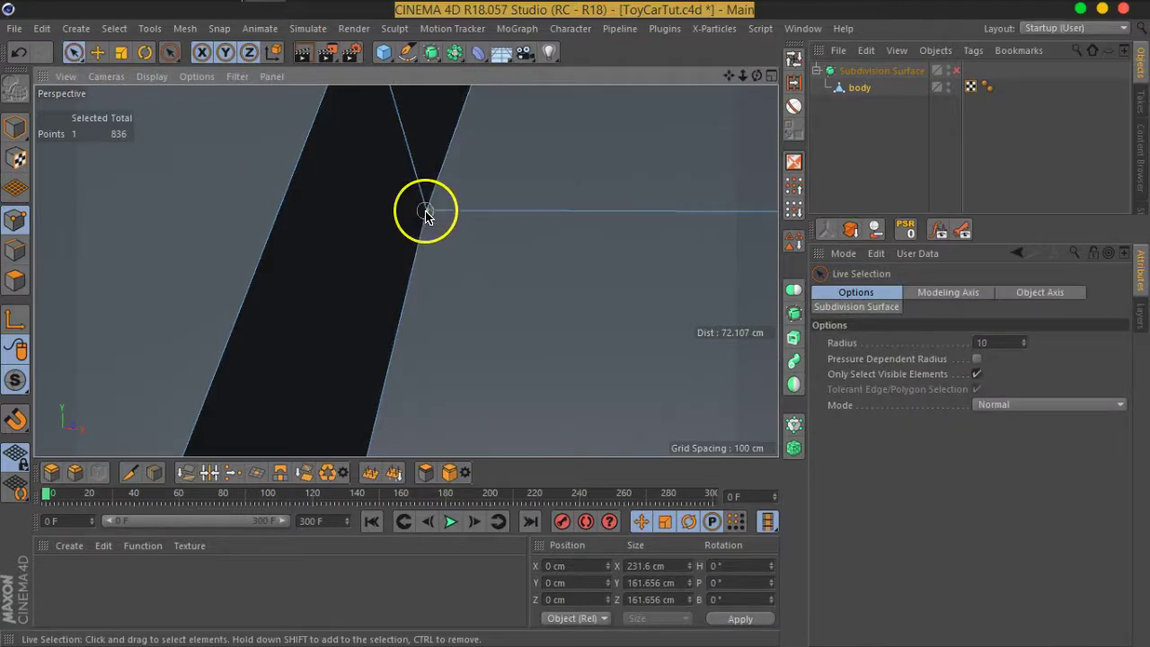
scroll(426, 212, "up", 3)
scroll(427, 211, "up", 1)
scroll(429, 211, "up", 2)
scroll(431, 209, "up", 4)
scroll(441, 216, "down", 2)
scroll(456, 226, "down", 3)
scroll(460, 226, "down", 2)
scroll(395, 265, "down", 1)
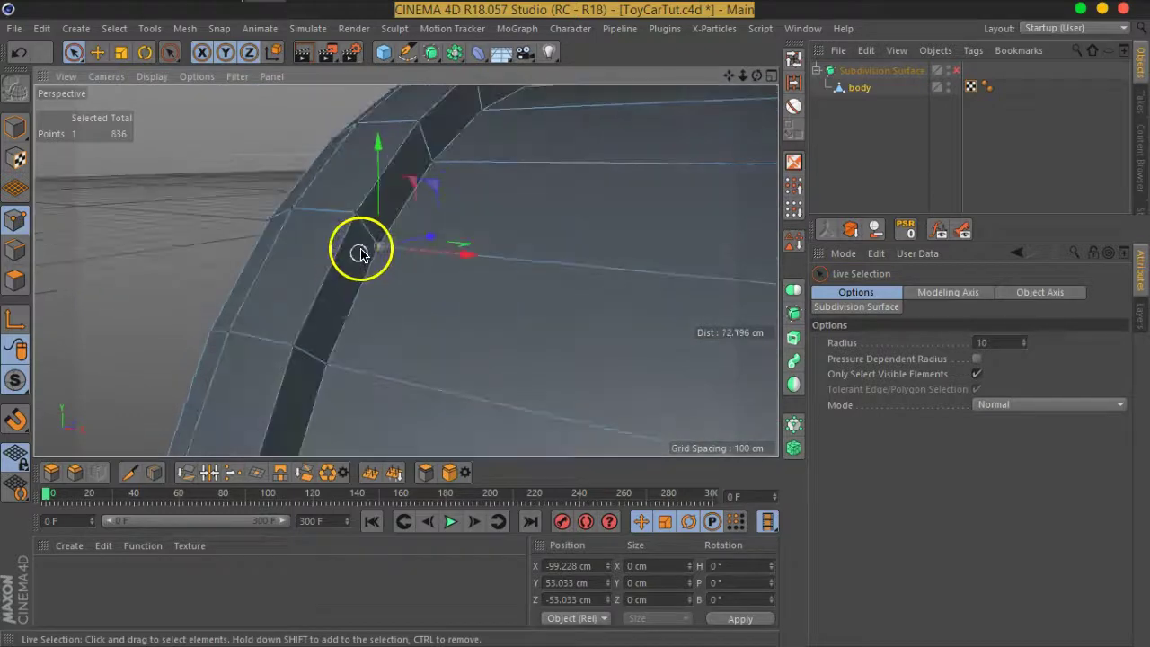
scroll(398, 248, "up", 3)
scroll(398, 249, "up", 2)
scroll(398, 250, "down", 2)
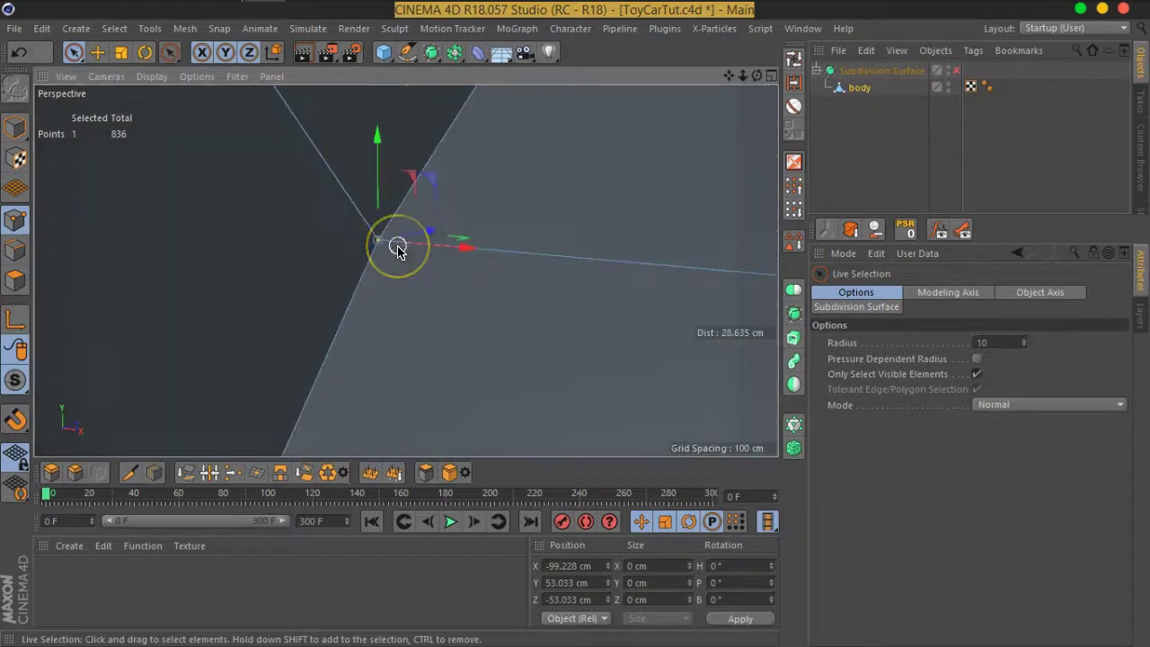
scroll(398, 249, "up", 2)
scroll(398, 249, "up", 1)
scroll(398, 249, "up", 2)
scroll(398, 249, "up", 2)
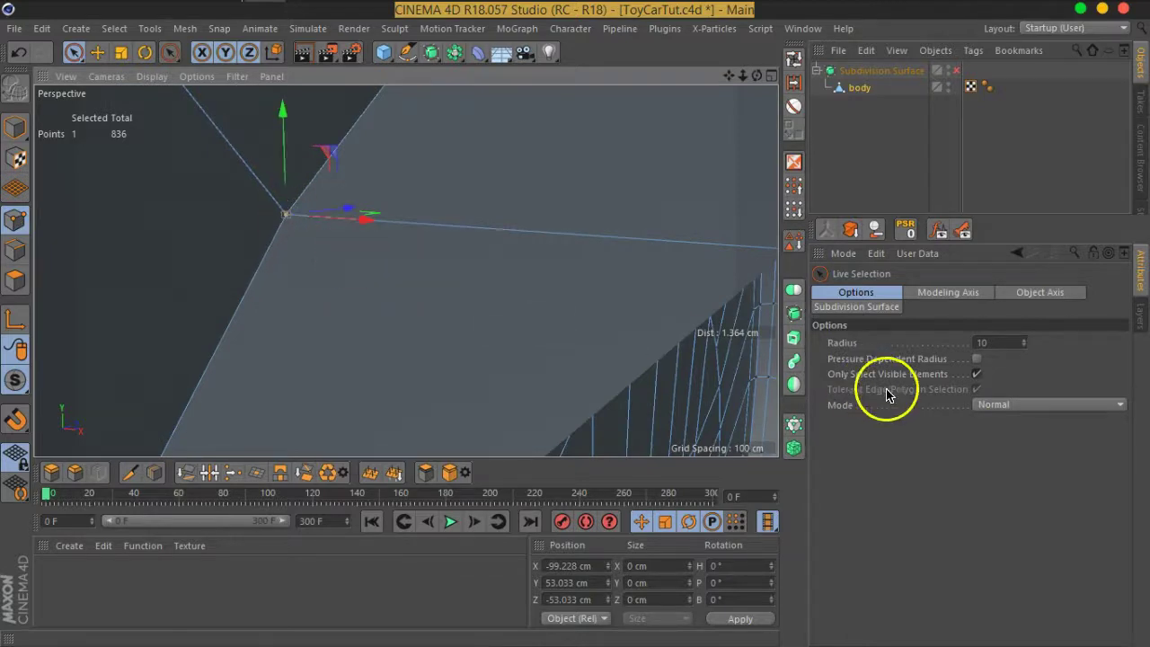
left_click(975, 375)
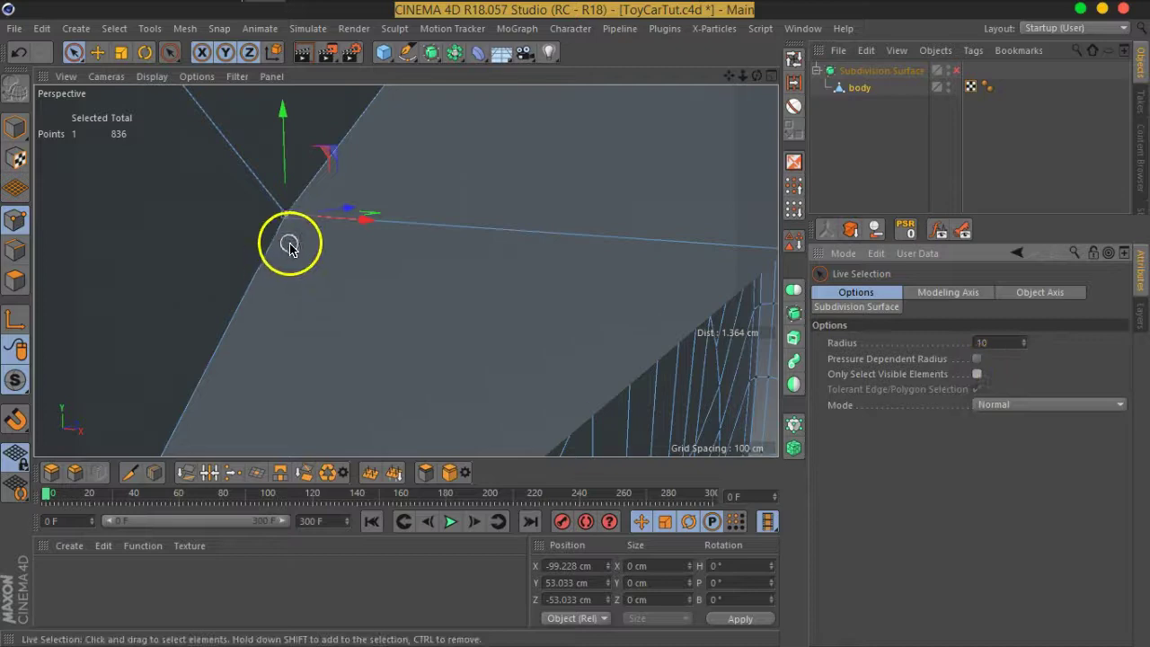
left_click(977, 375)
scroll(339, 215, "down", 3)
scroll(337, 220, "down", 3)
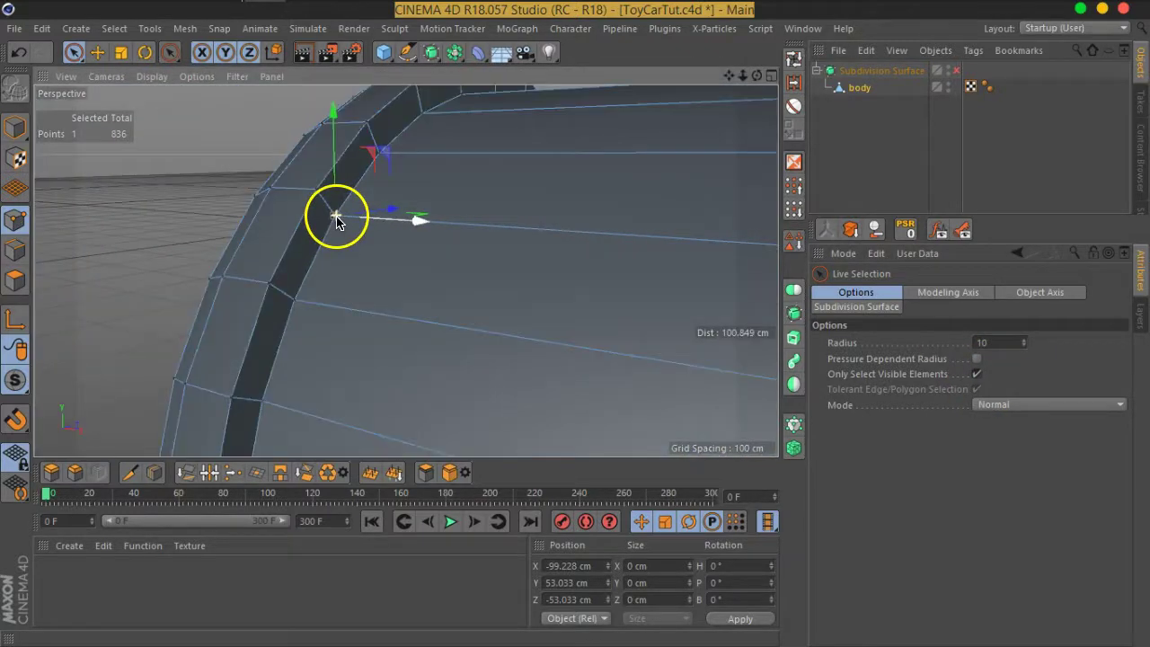
scroll(403, 270, "up", 1)
scroll(446, 264, "up", 1)
scroll(390, 221, "up", 1)
scroll(404, 279, "up", 1)
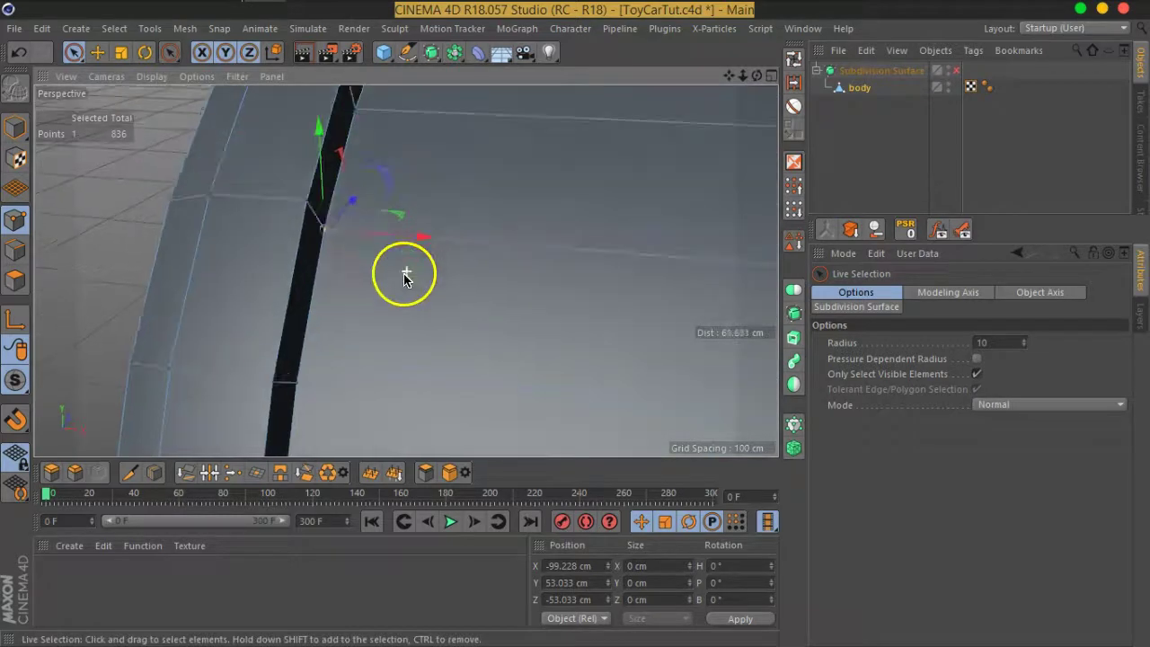
scroll(387, 267, "up", 1)
mouse_move(336, 170)
left_mouse_down()
mouse_move(376, 286)
mouse_move(353, 151)
left_mouse_up()
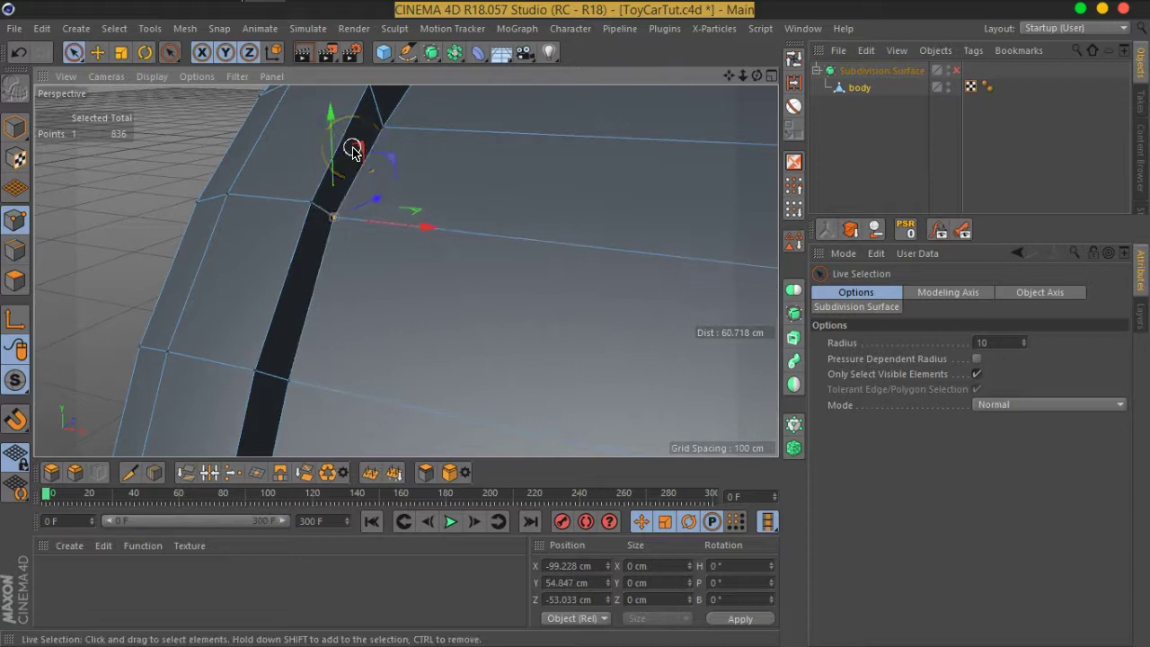
key("ctrl+z")
left_click(851, 88)
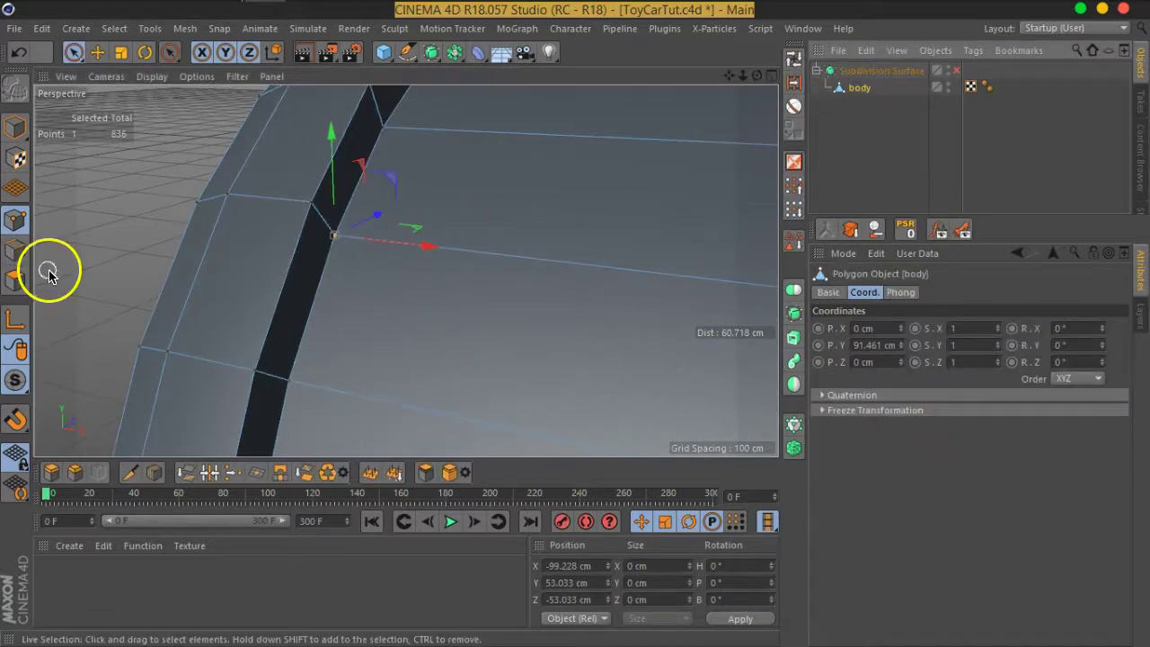
In Polygon mode, extrude the selected end-cap rim polygons outward by 8 cm.
left_click(15, 278)
scroll(341, 239, "down", 3)
left_click_drag(580, 249, 300, 237, "alt")
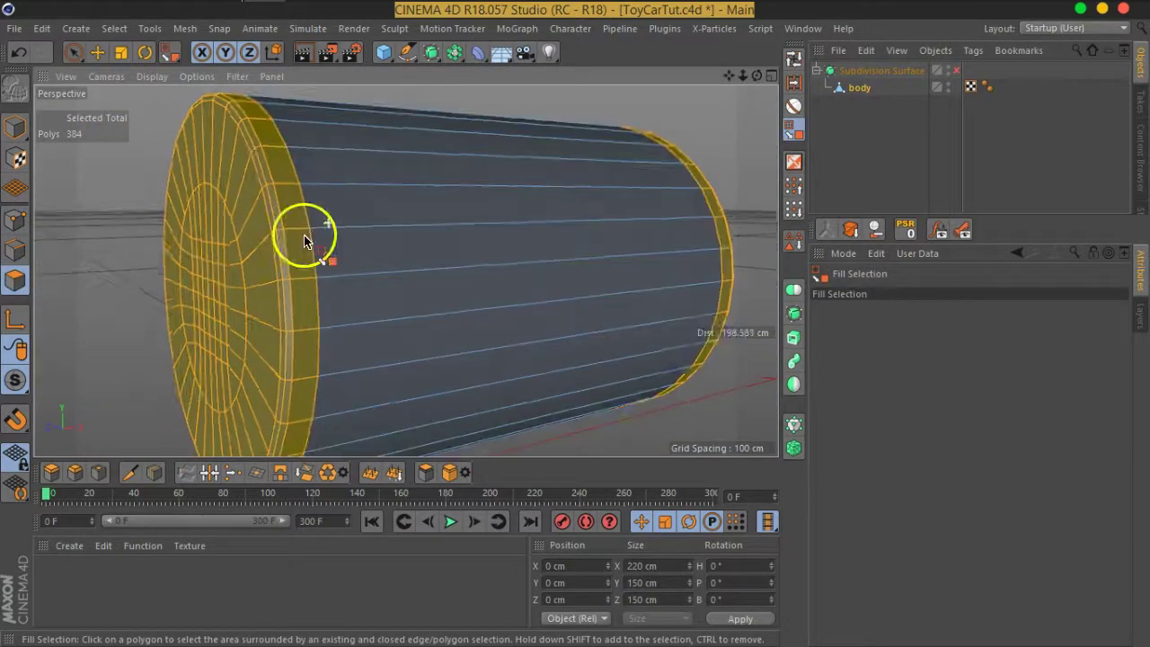
scroll(624, 195, "up", 3)
scroll(618, 188, "up", 3)
scroll(575, 193, "up", 2)
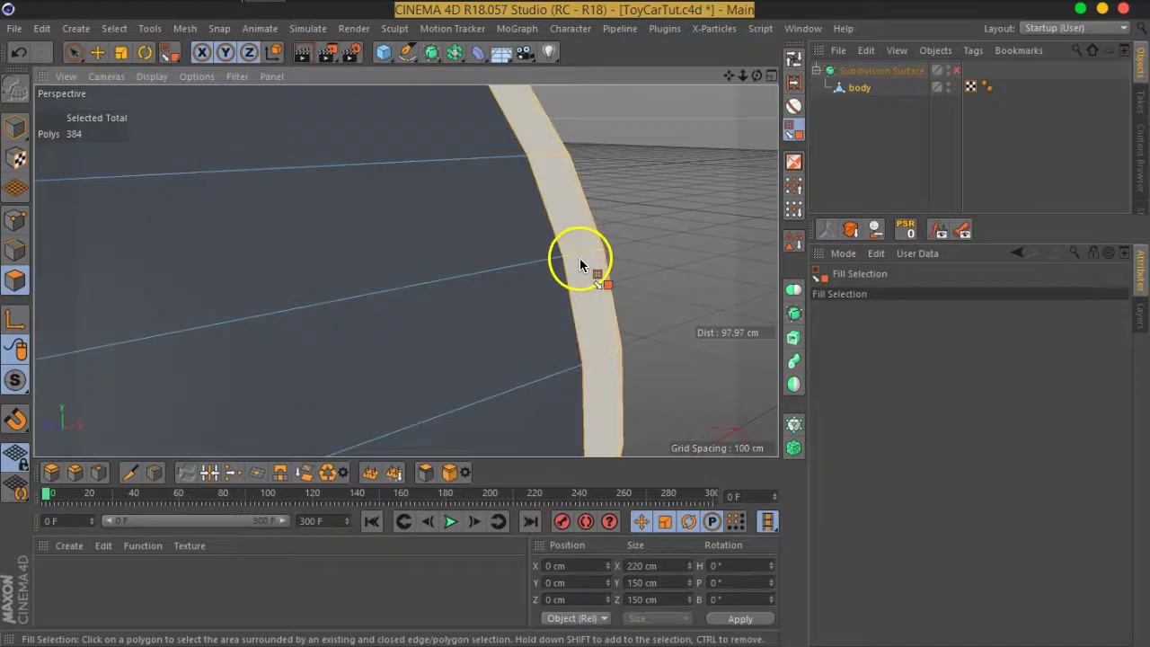
right_click(580, 258)
left_click(621, 349)
left_click_drag(629, 277, 700, 263)
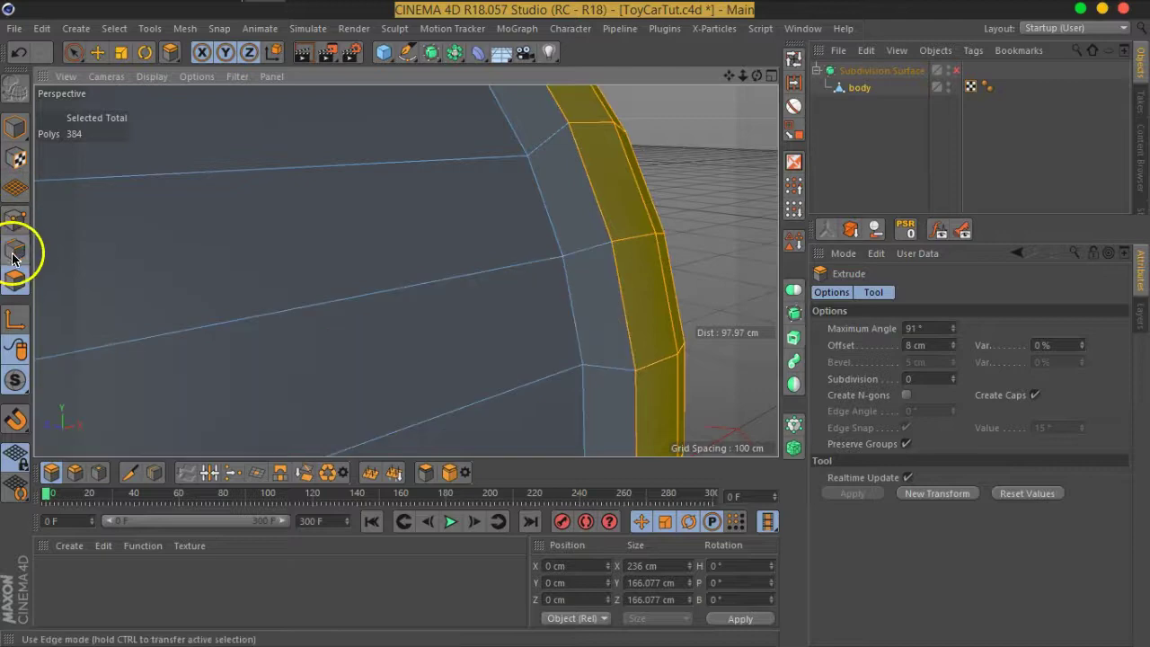
Switch to Edge mode and select a vertical edge on the extruded rim.
left_click(14, 255)
left_click(73, 51)
left_click(572, 320)
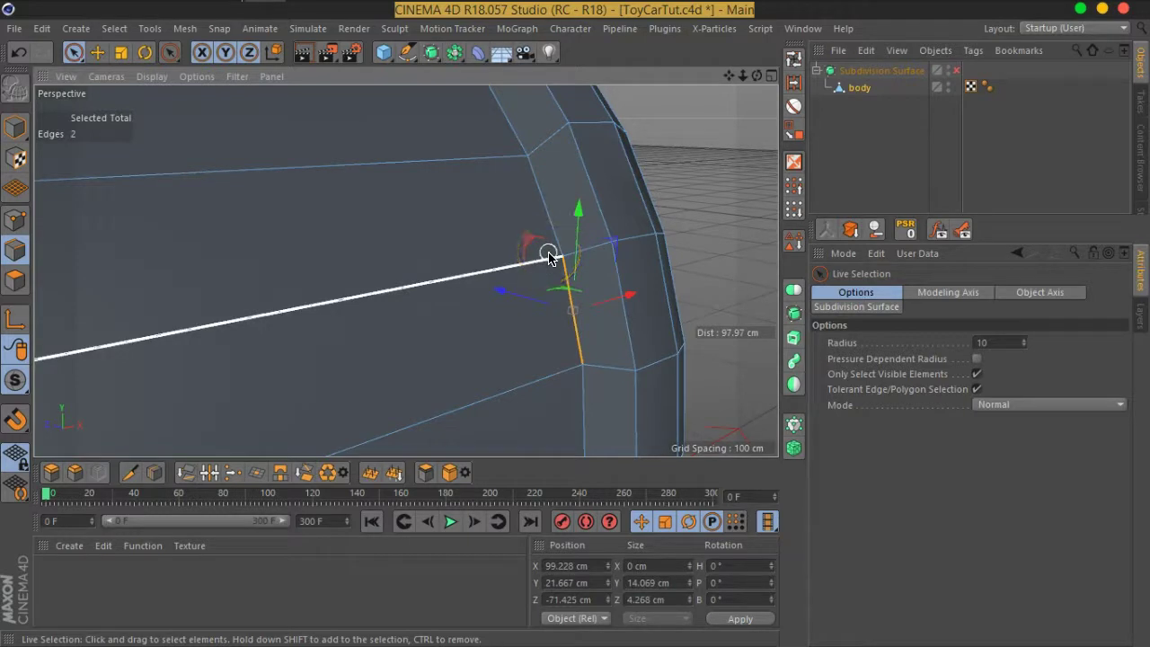
Undo the rim extrusion, returning the body to 220 × 150 × 150 cm, and reopen the mesh commands menu in Polygon mode.
key("ctrl+z")
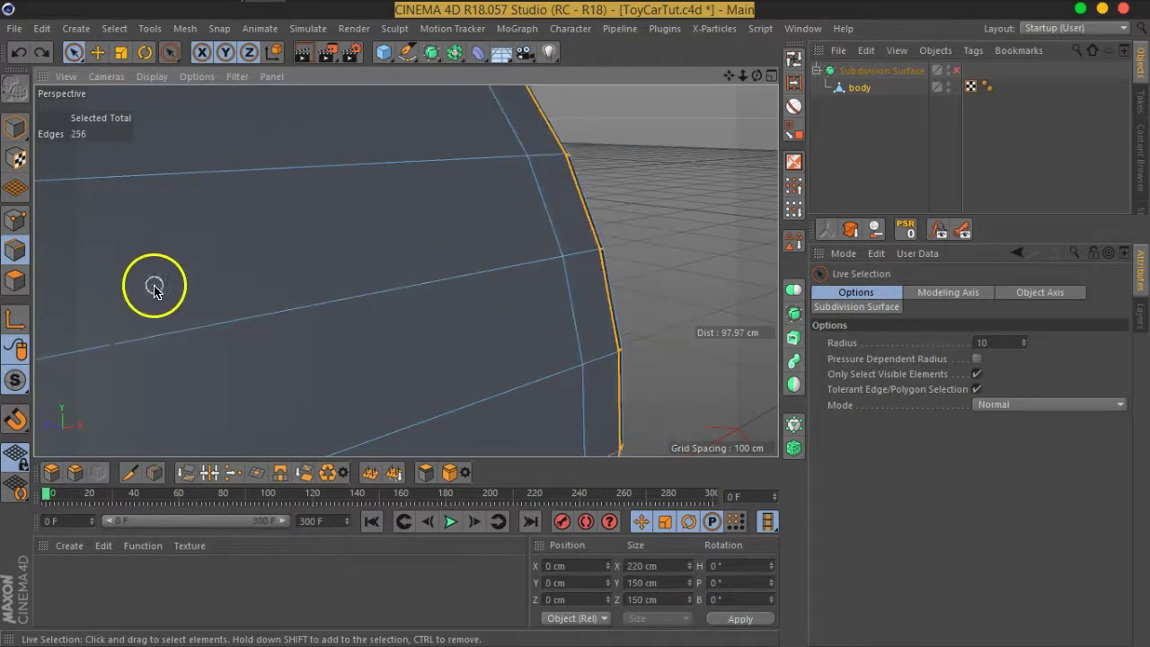
left_click(16, 279)
scroll(509, 239, "down", 5)
mouse_move(508, 242)
left_mouse_down("alt")
mouse_move(488, 305)
mouse_move(555, 311)
mouse_move(354, 311)
mouse_move(400, 279)
left_mouse_up("alt")
scroll(351, 257, "up", 3)
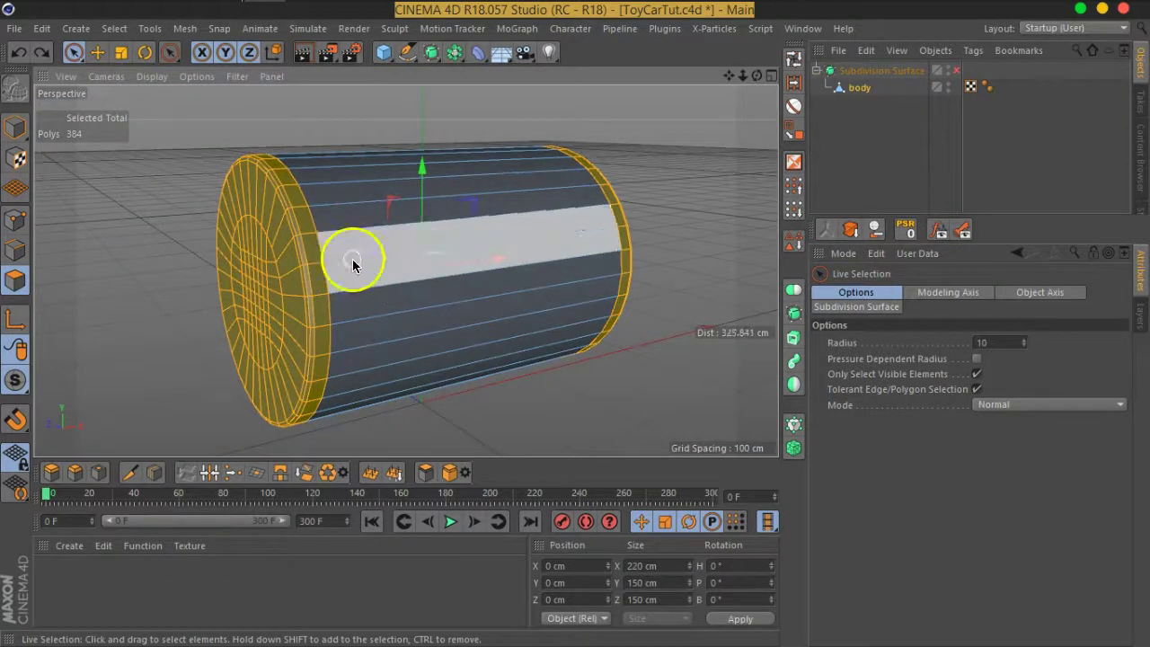
scroll(351, 257, "up", 3)
scroll(300, 270, "up", 3)
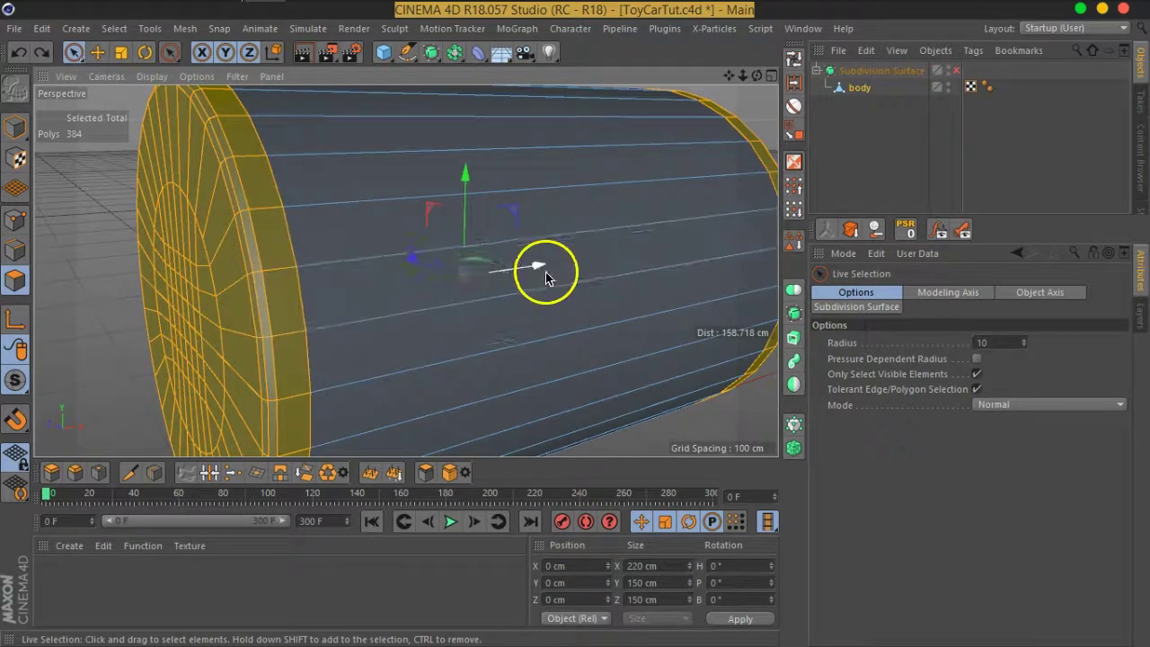
scroll(544, 269, "down", 5)
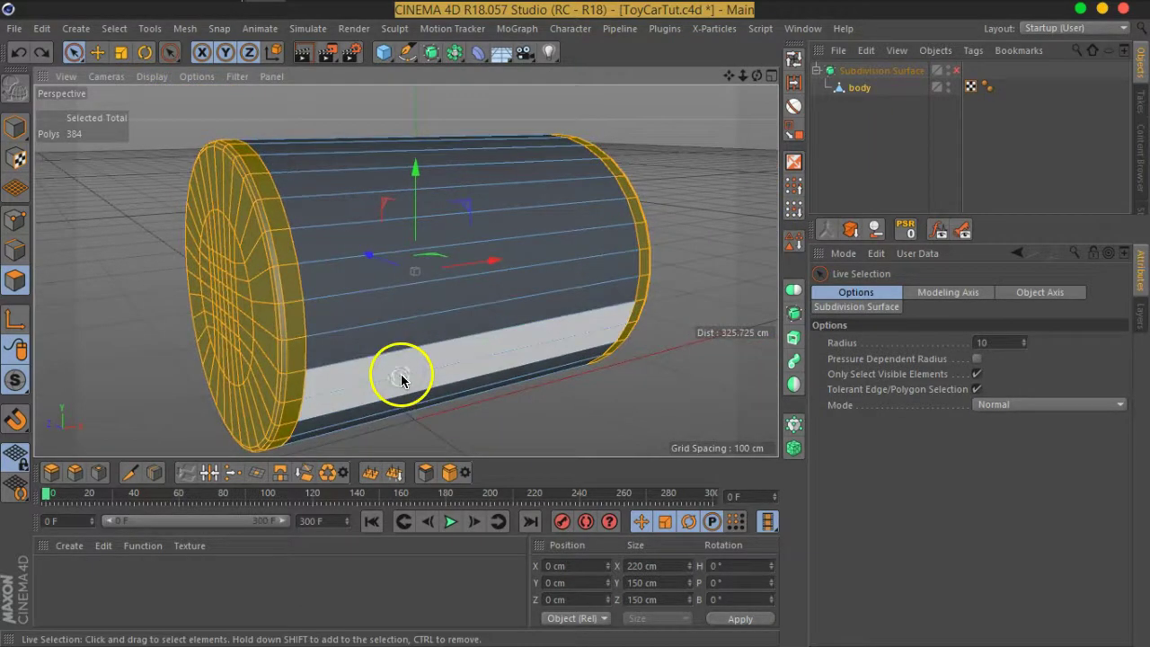
right_click(648, 209)
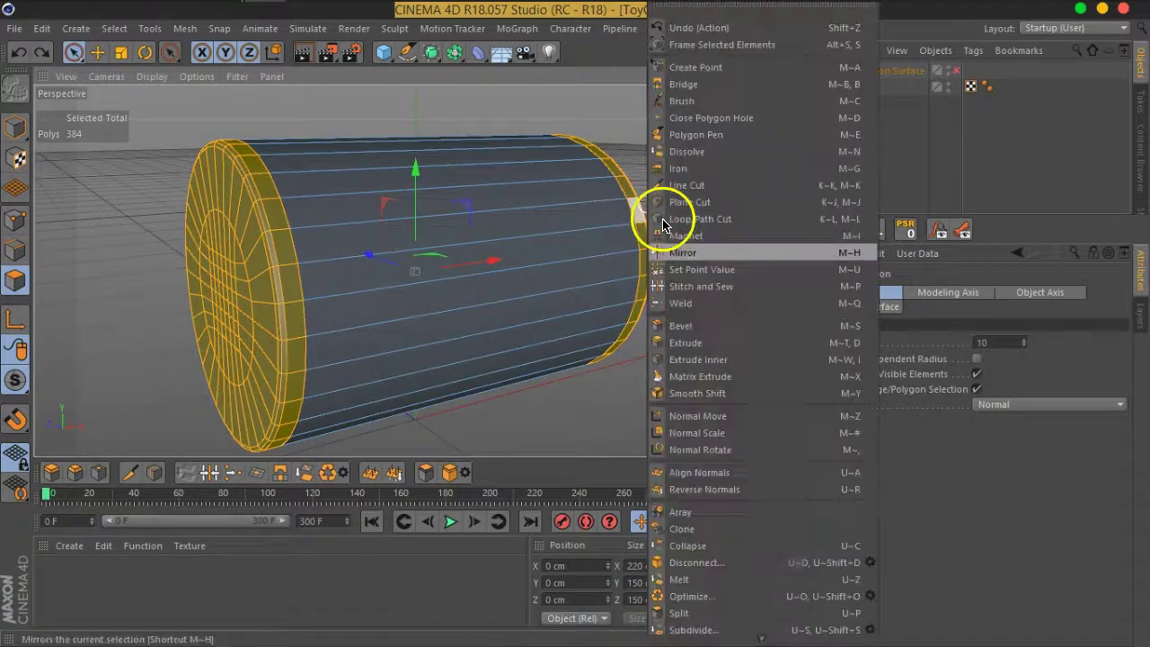
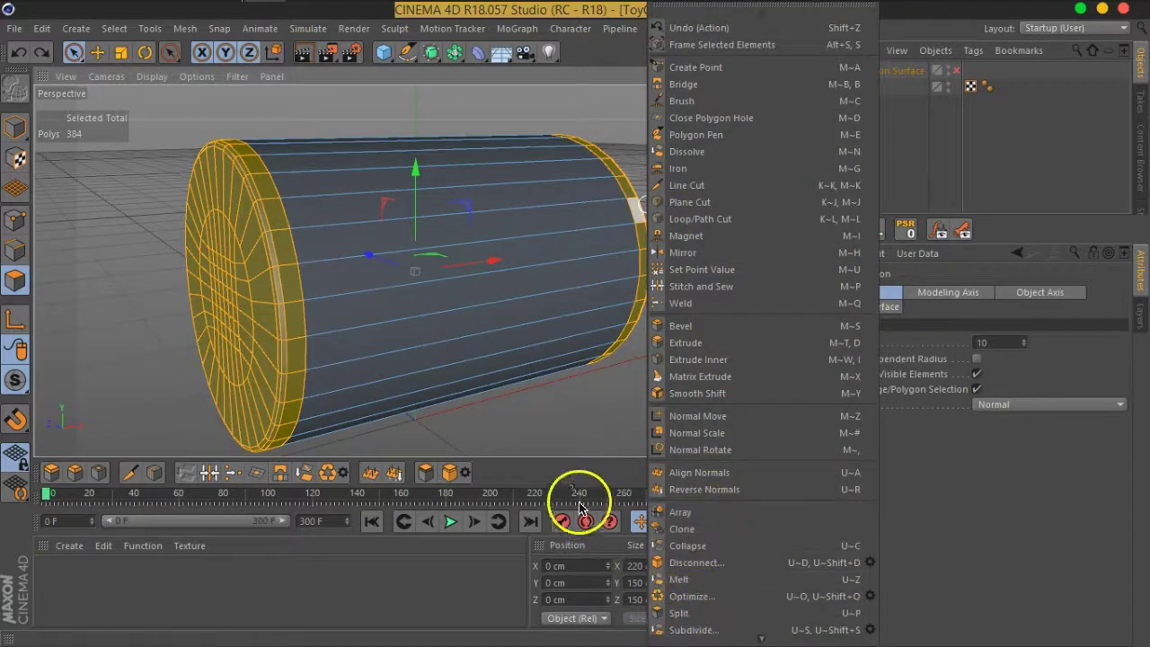
Split the selected cap polygons into a new object and rename it Caps.
left_click(425, 473)
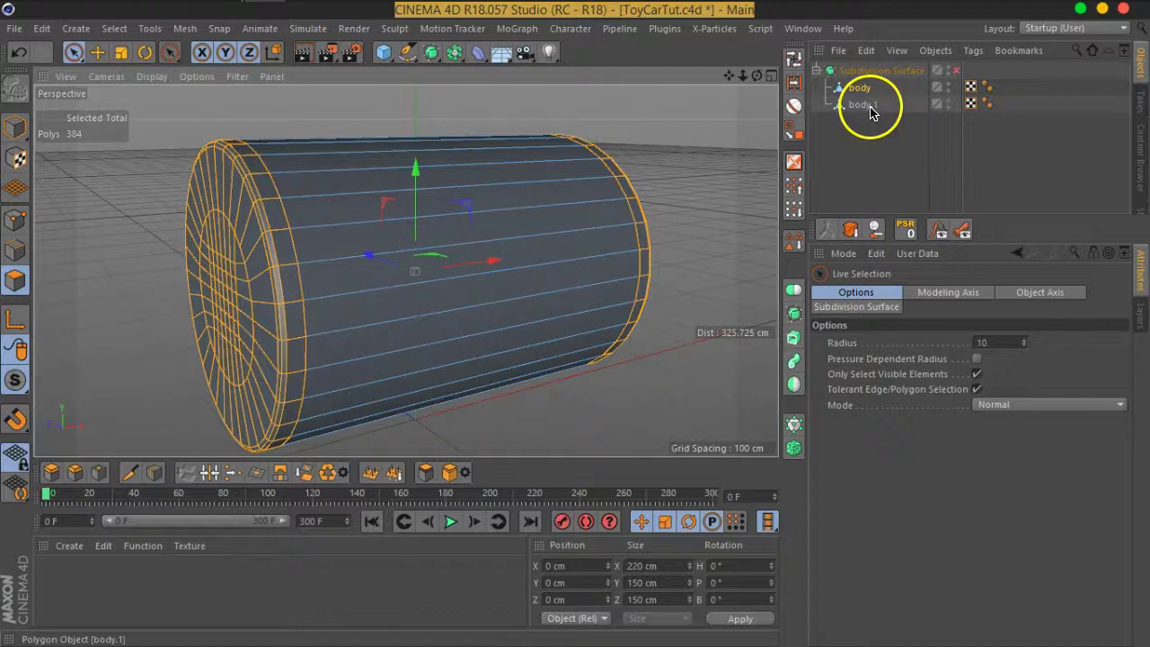
left_click(868, 106)
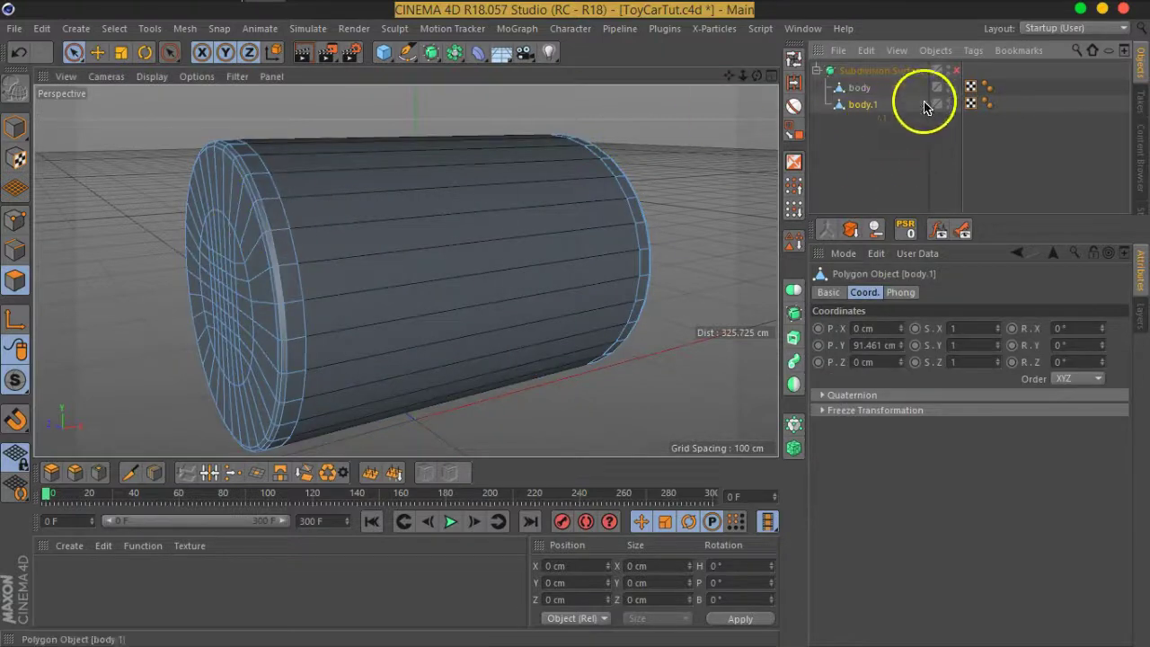
double_click(860, 108)
type("caps")
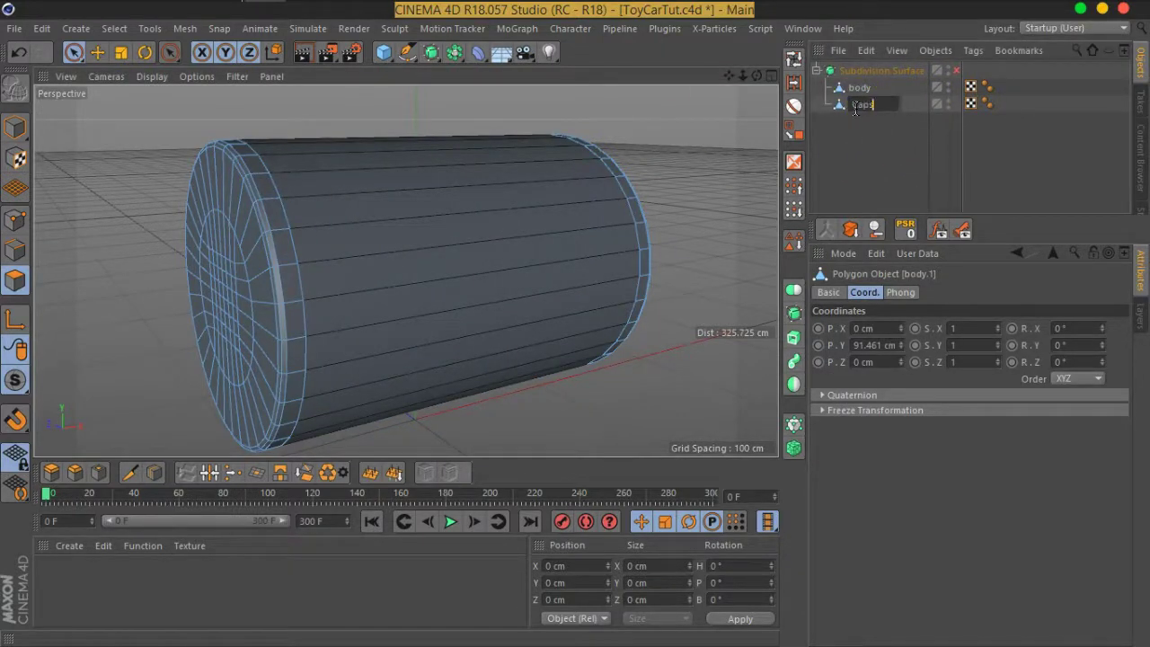
key("Return")
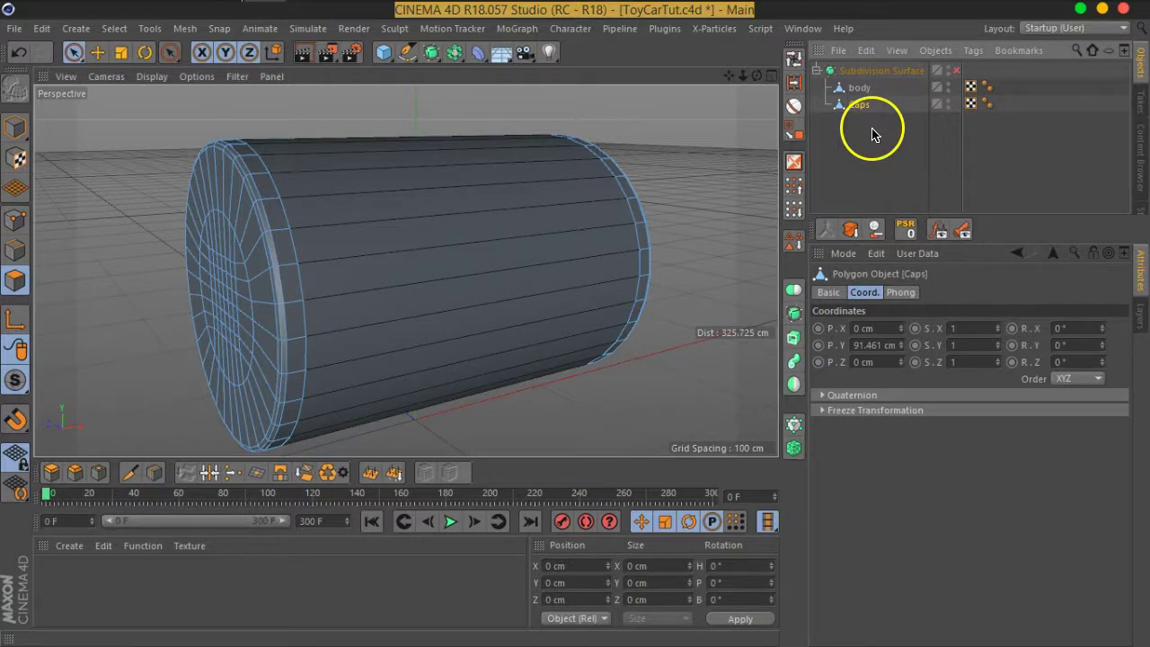
left_click(861, 141)
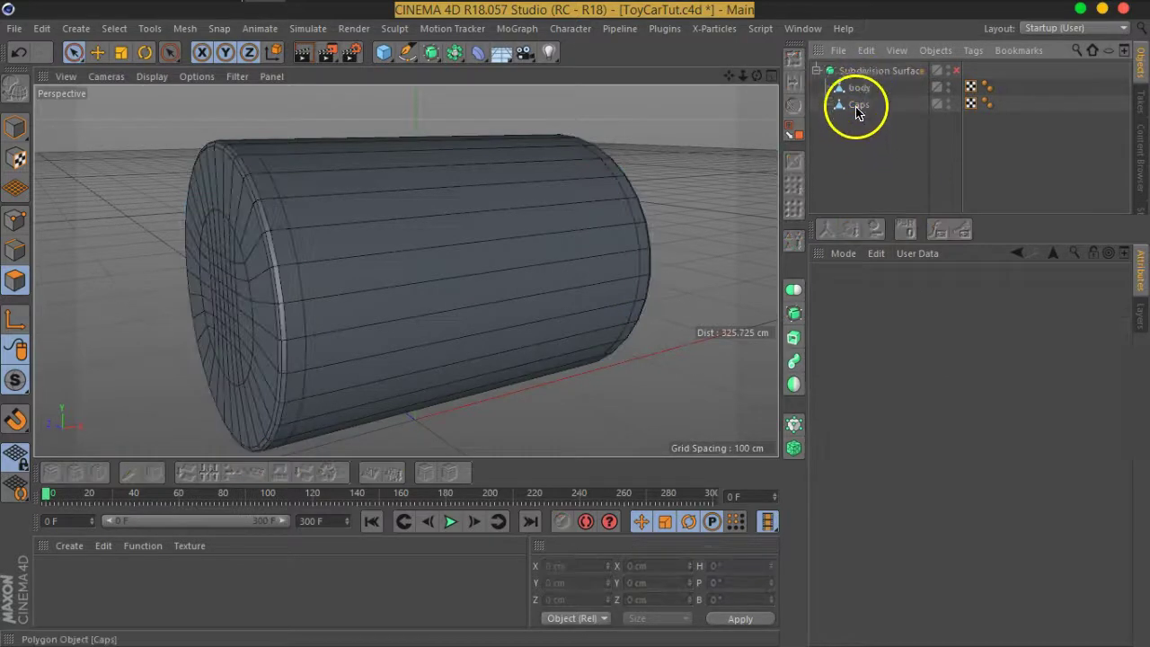
Turn on subdivision smoothing and group body and Caps under a new Null with Alt+G.
left_click(955, 76)
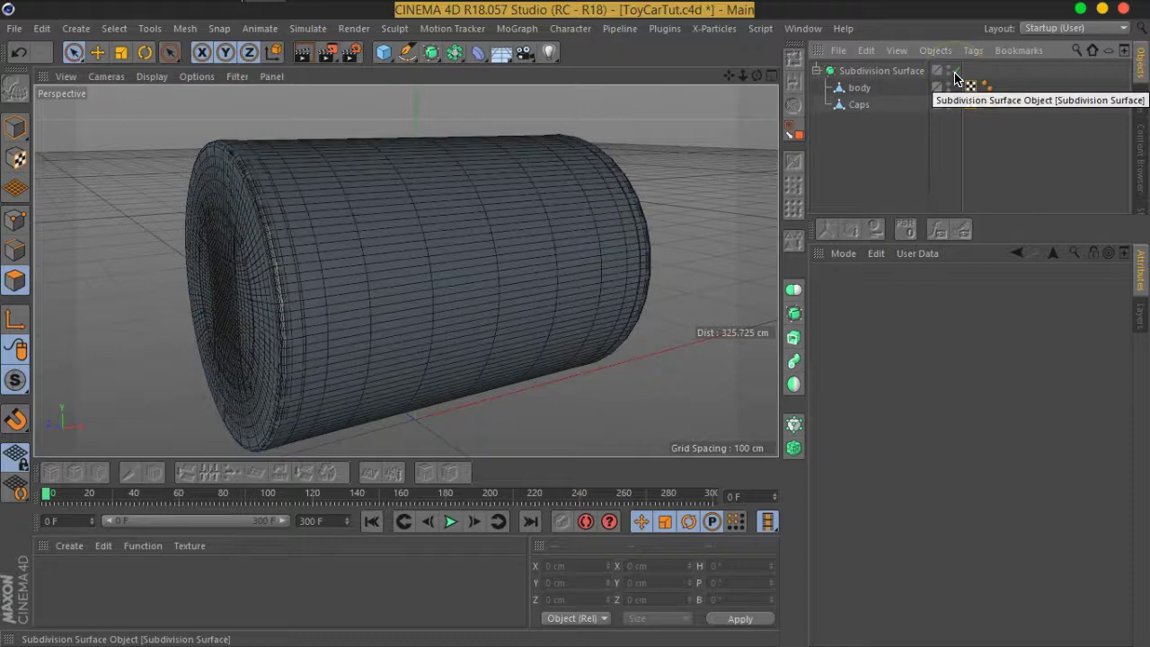
left_click(877, 107)
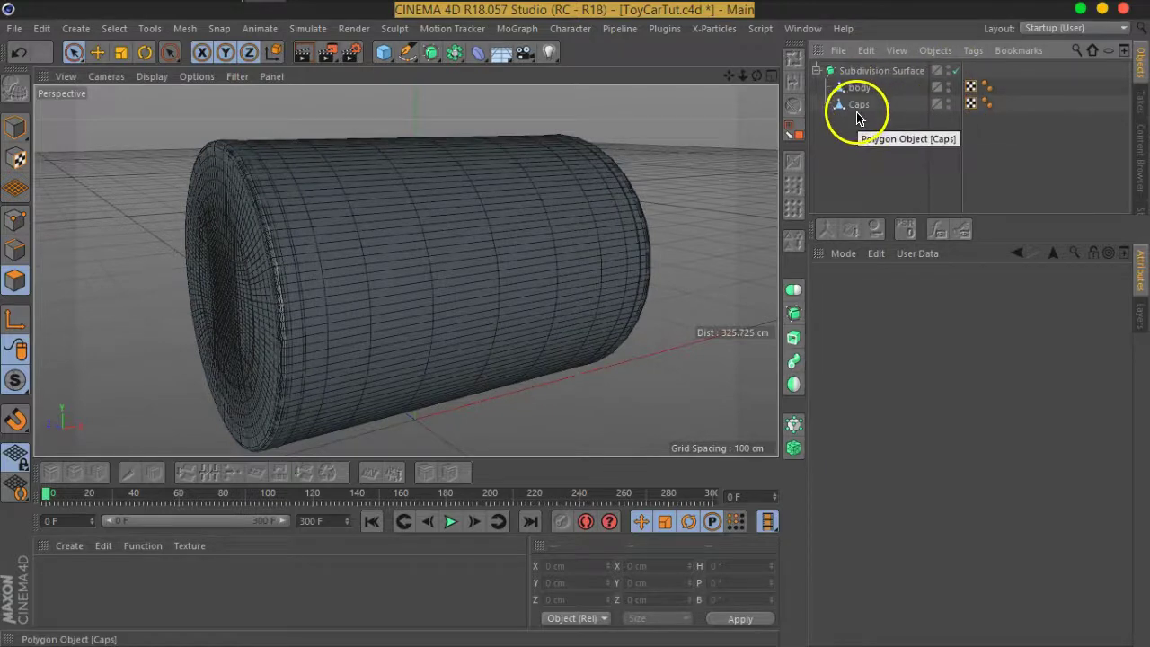
left_click(868, 106)
left_click(859, 89)
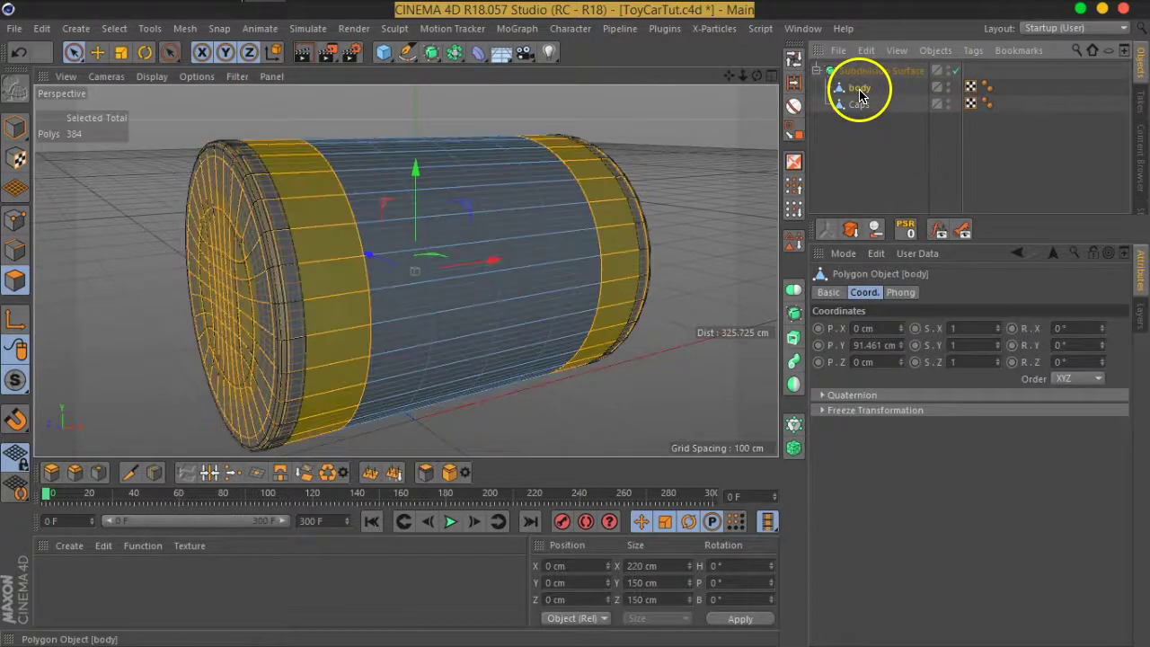
left_click(870, 135)
left_click_drag(850, 88, 852, 89)
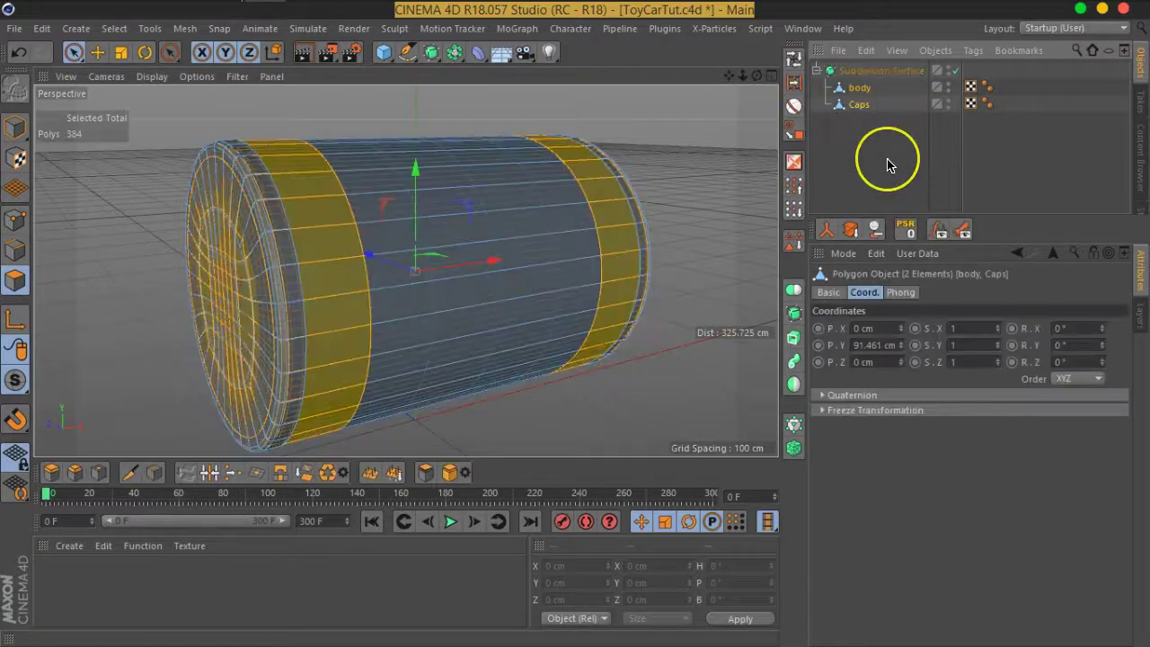
key("alt+g")
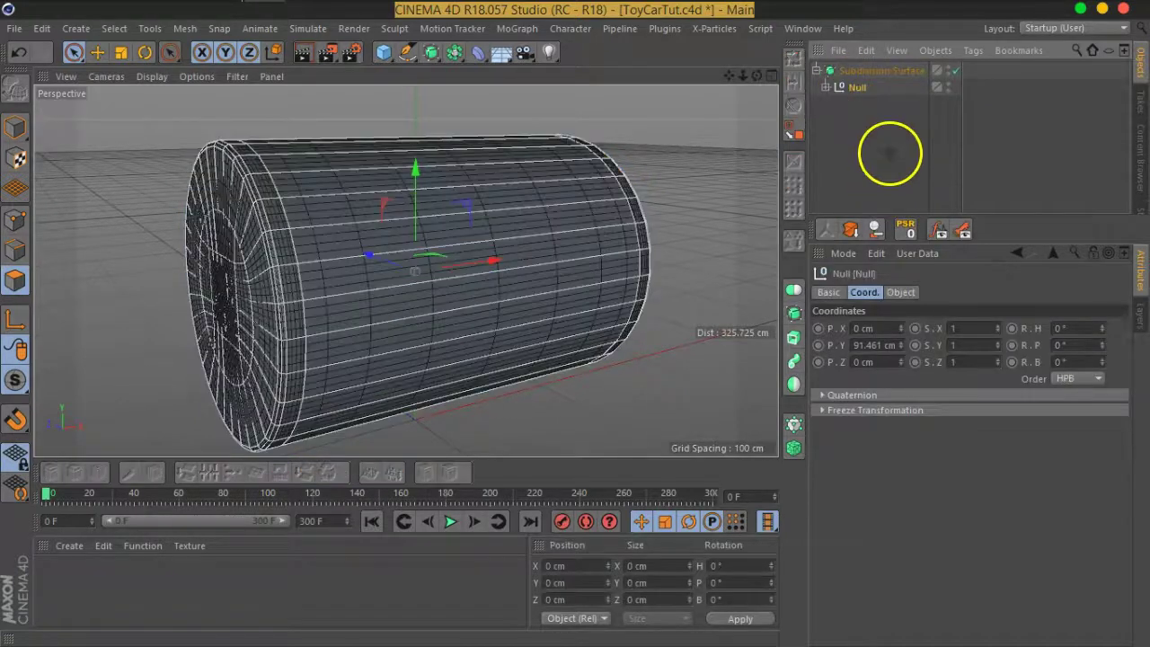
left_click(889, 153)
Expand the Null, disable subdivision, and select all polygons of the Caps object.
left_click(825, 87)
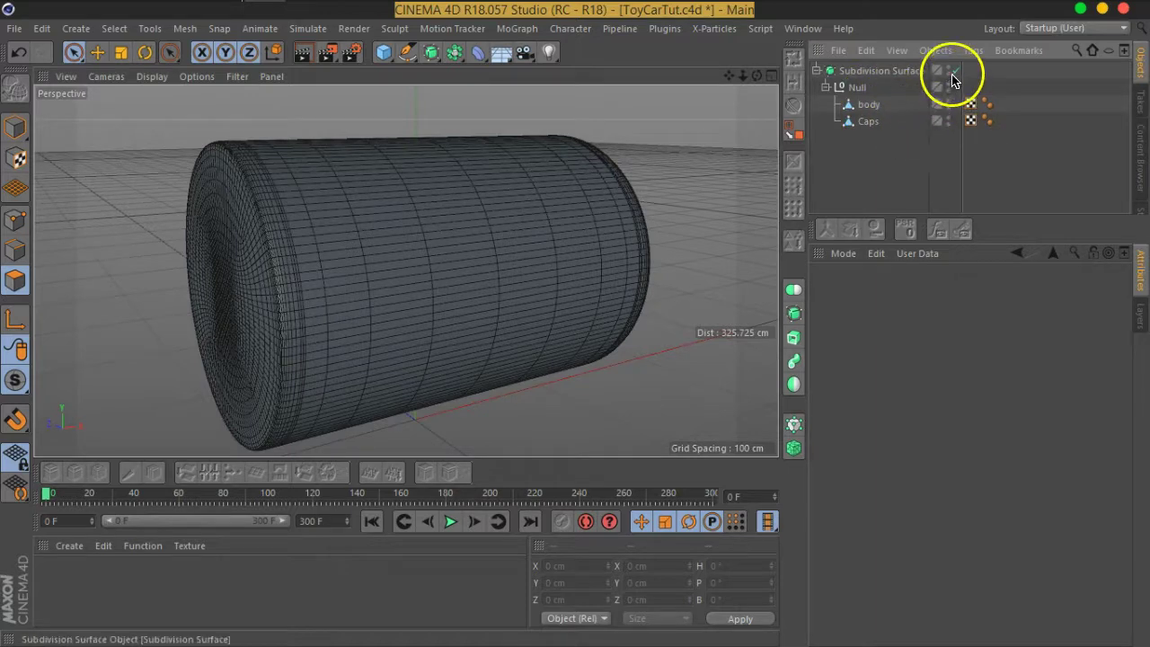
left_click(954, 72)
left_click(868, 121)
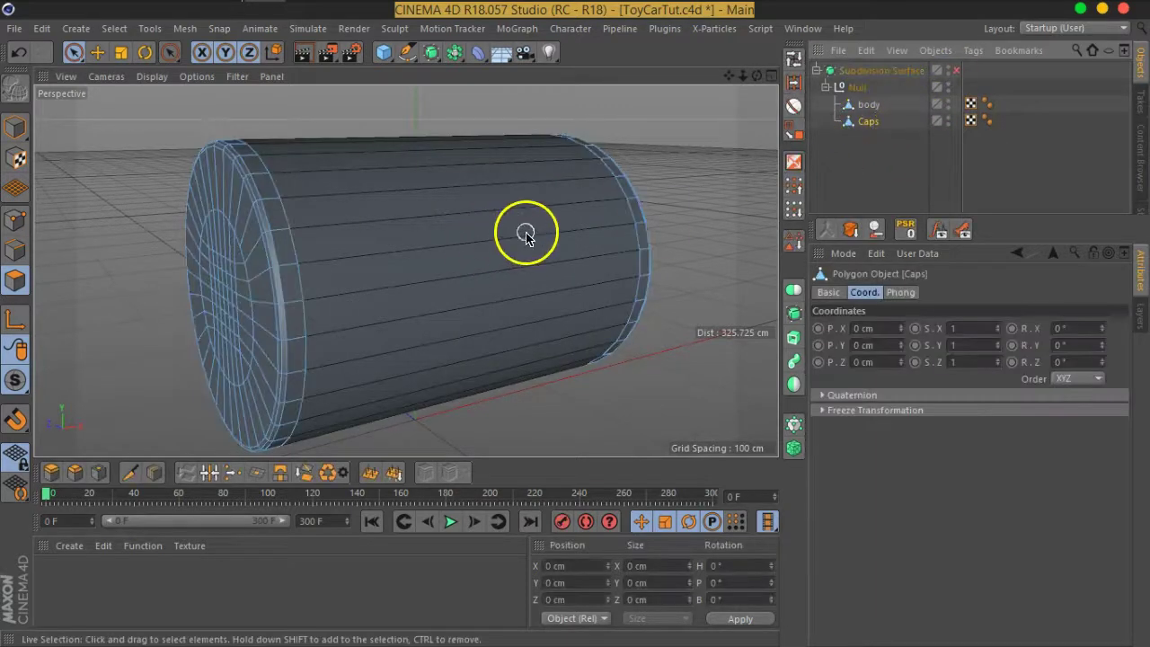
left_click_drag(524, 236, 518, 267, "alt")
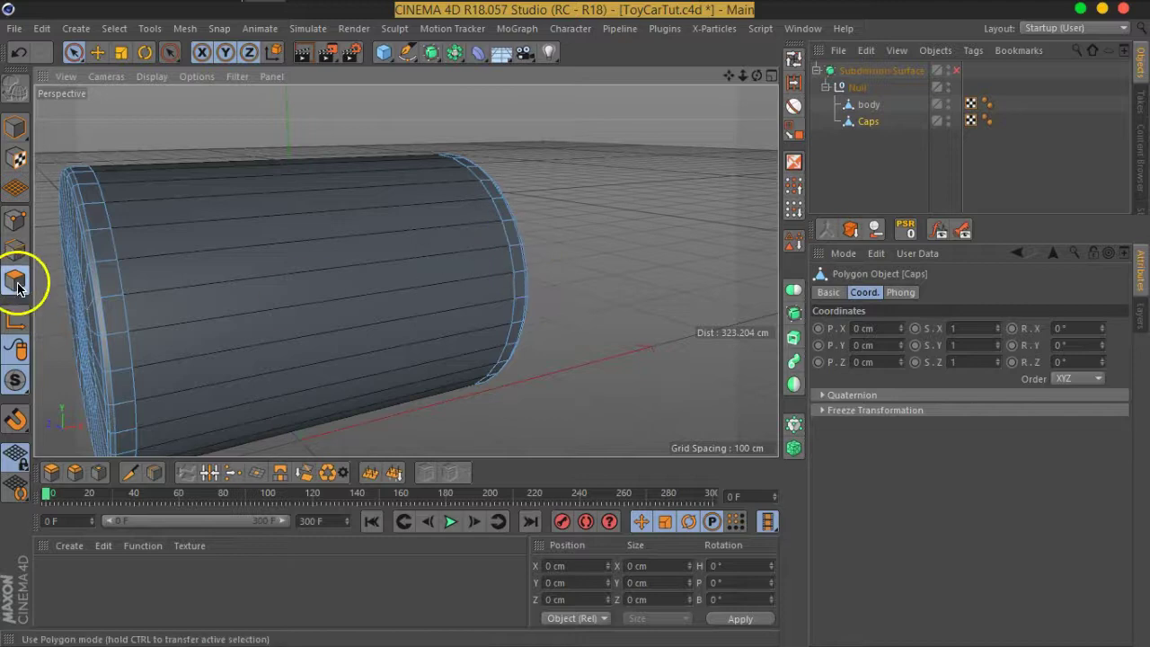
key("ctrl+a")
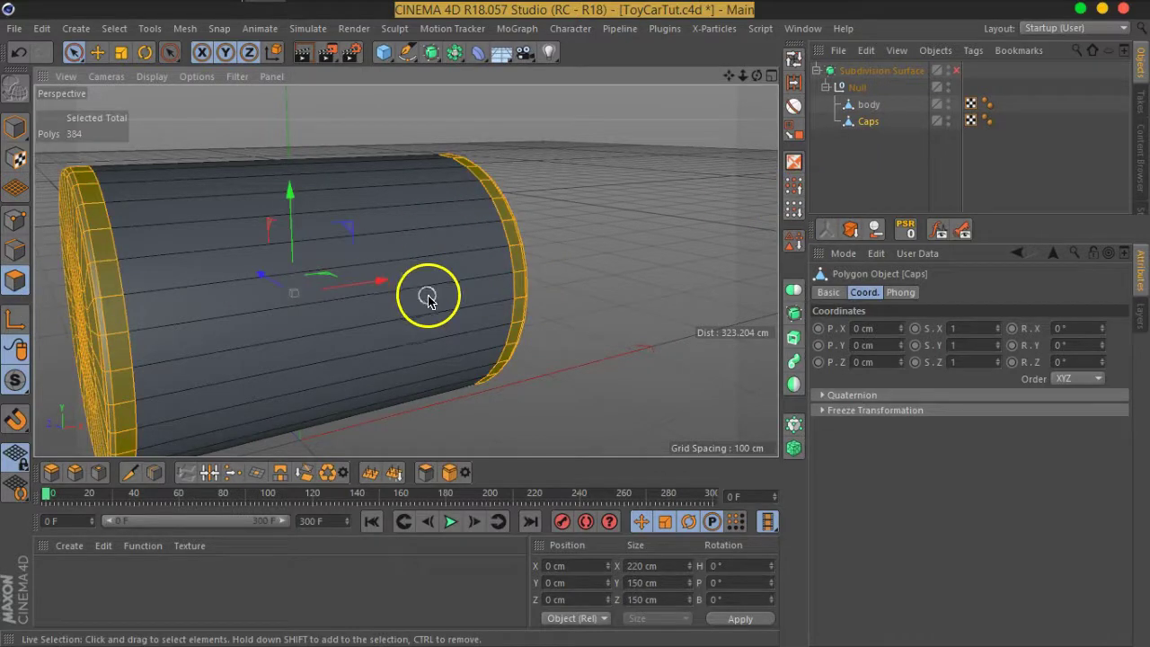
mouse_move(687, 288)
left_mouse_down("alt")
mouse_move(416, 257)
mouse_move(634, 288)
mouse_move(716, 267)
mouse_move(528, 235)
left_mouse_up("alt")
scroll(528, 235, "up", 5)
Extrude the Caps polygons outward by 7.9 cm and view the smoothed rim close up.
right_click(481, 222)
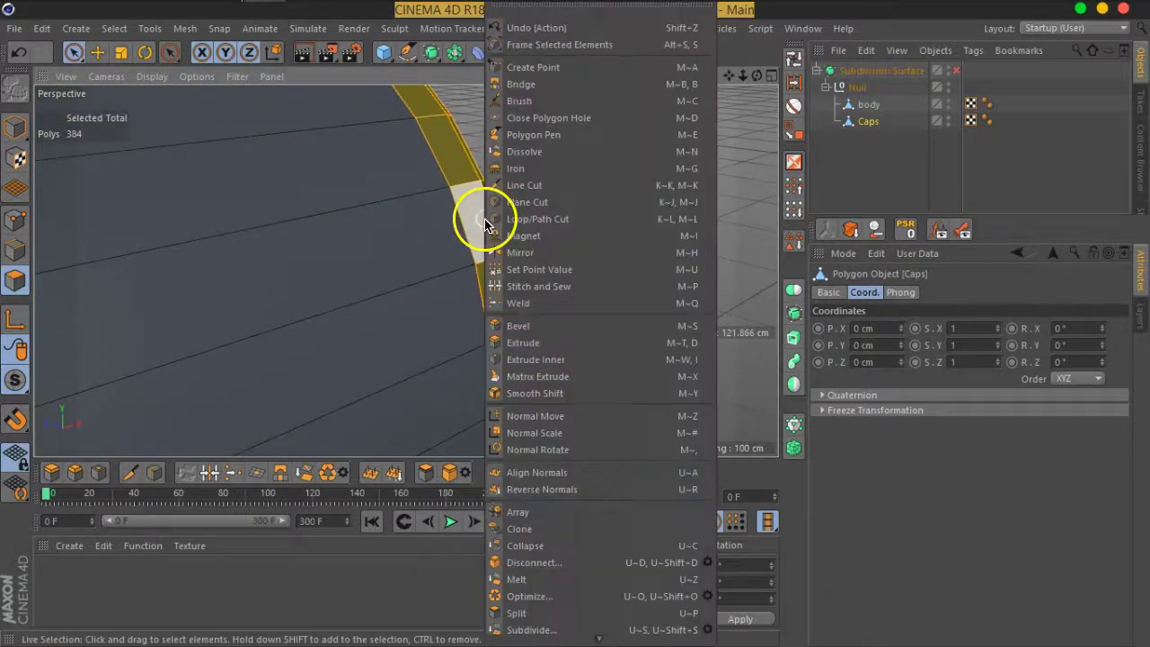
left_click(578, 349)
mouse_move(585, 336)
left_mouse_down()
mouse_move(626, 318)
mouse_move(652, 323)
left_mouse_up()
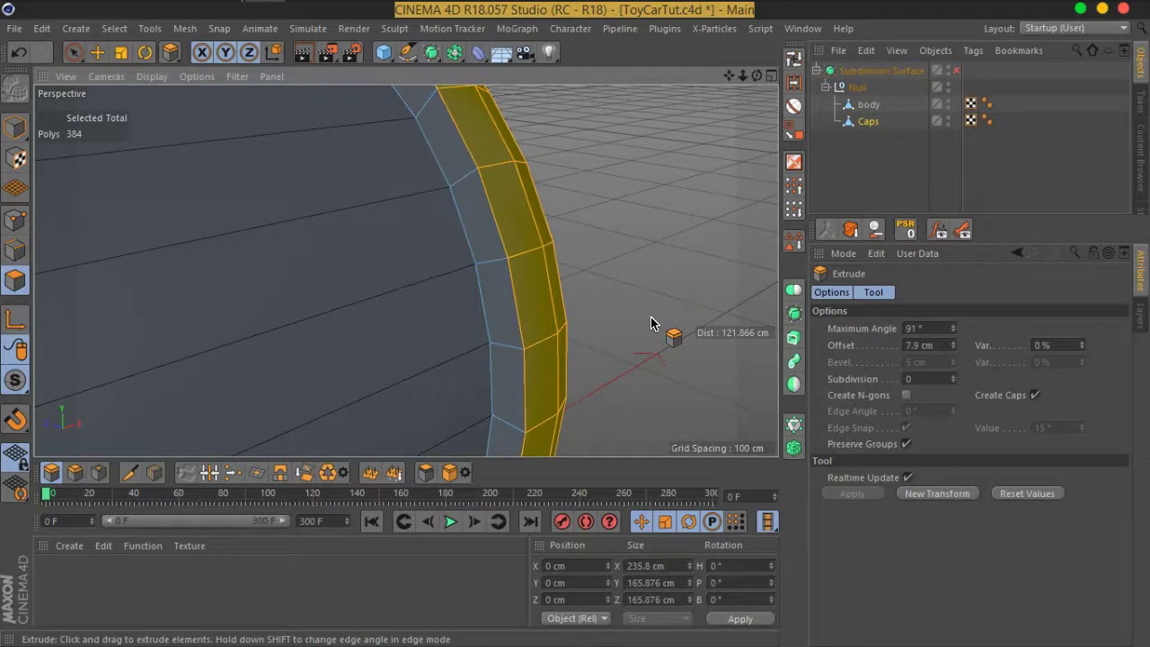
mouse_move(506, 264)
left_mouse_down("alt")
mouse_move(467, 295)
mouse_move(500, 264)
mouse_move(274, 268)
mouse_move(267, 249)
mouse_move(248, 259)
mouse_move(236, 248)
mouse_move(503, 249)
mouse_move(337, 244)
left_mouse_up("alt")
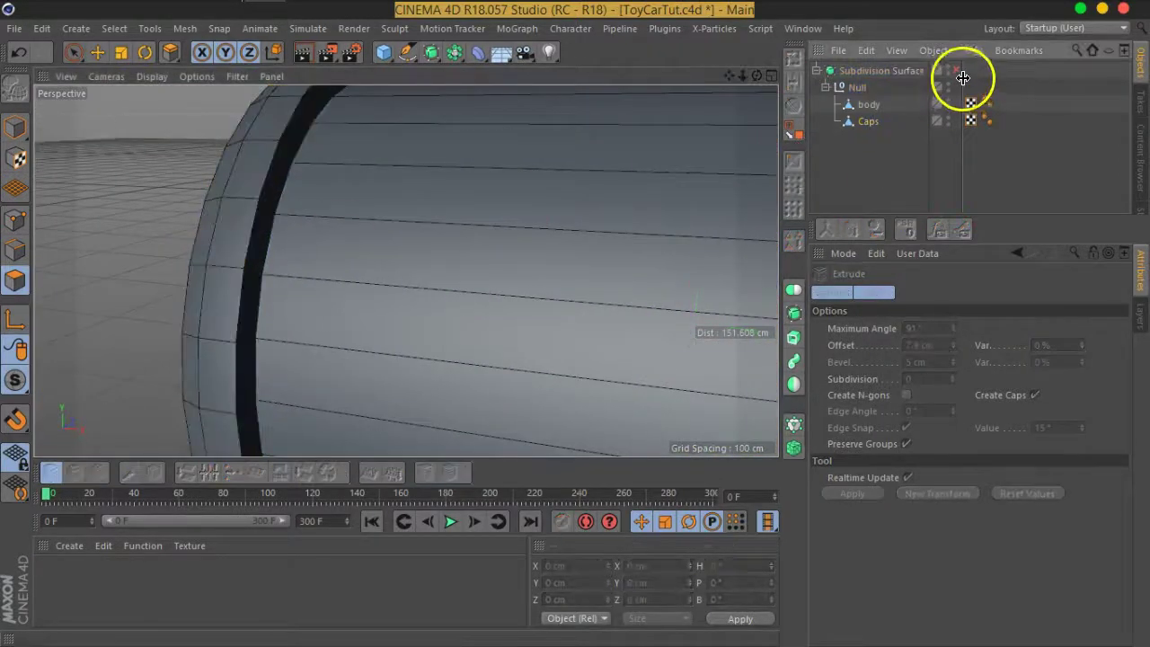
left_click(958, 72)
scroll(449, 244, "up", 5)
mouse_move(449, 243)
left_mouse_down("alt")
mouse_move(420, 258)
mouse_move(450, 221)
mouse_move(384, 233)
mouse_move(539, 261)
left_mouse_up("alt")
scroll(423, 251, "up", 4)
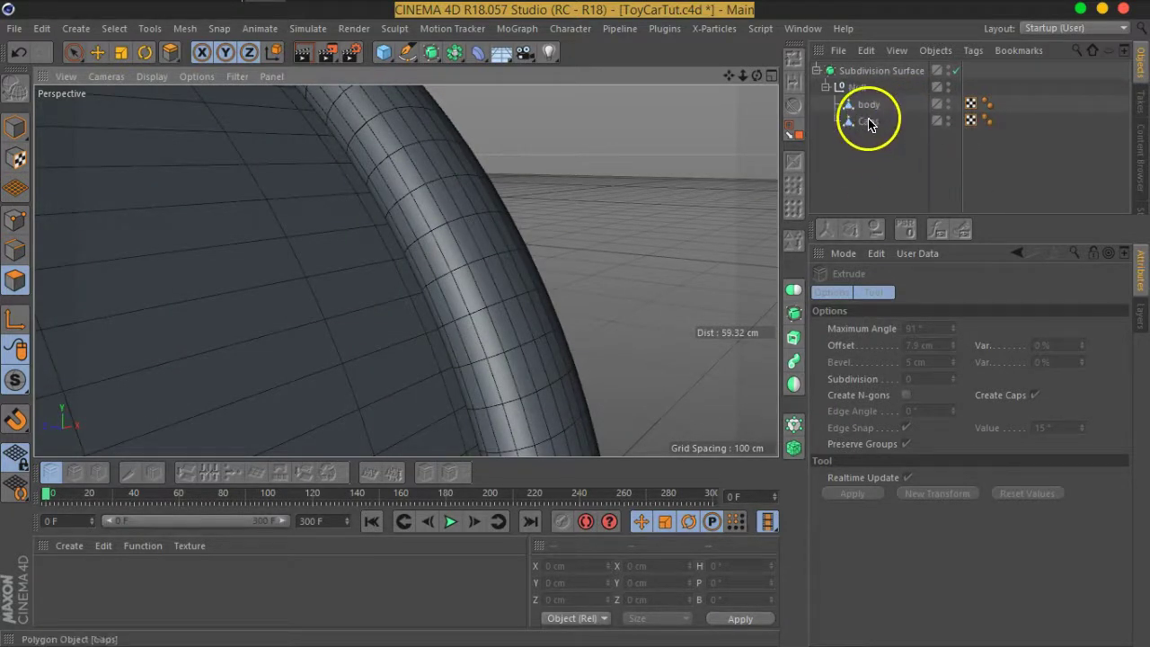
Hide Caps, select body, and toggle subdivision on then off to inspect the low-poly mesh.
left_click(948, 118)
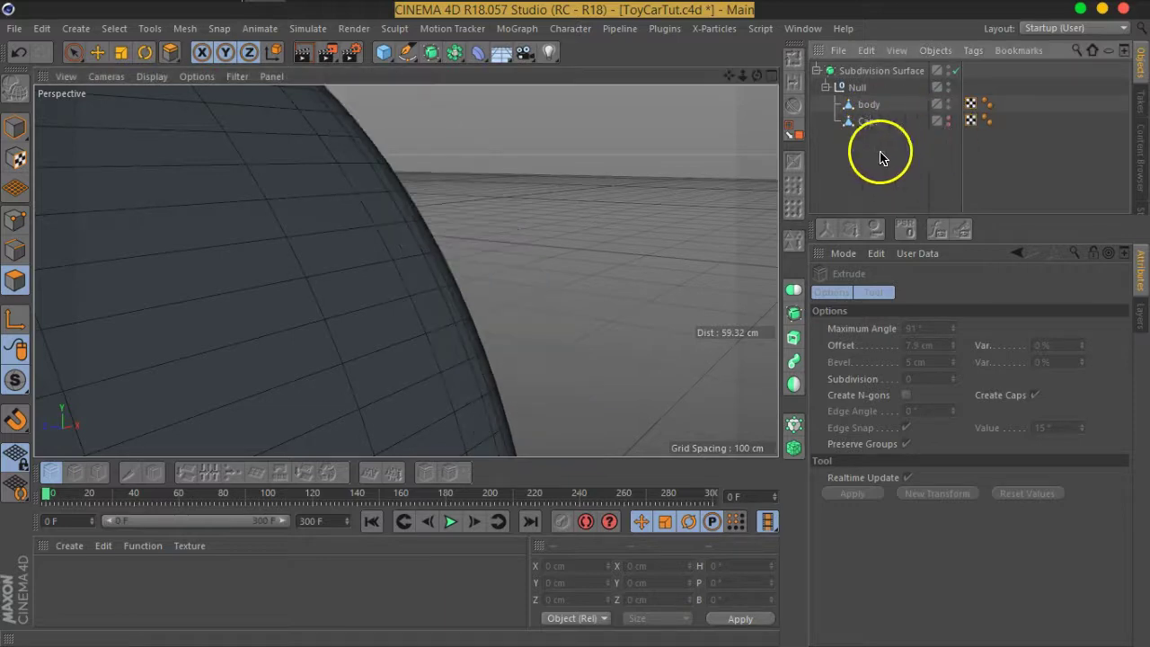
left_click(869, 106)
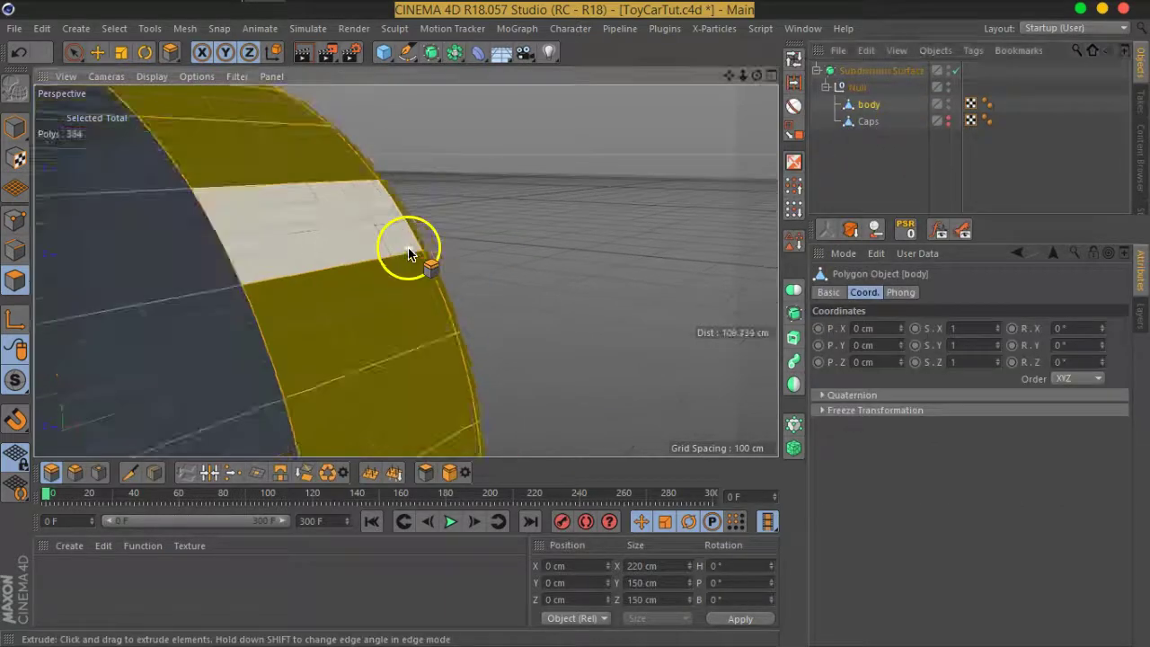
mouse_move(495, 256)
left_mouse_down("alt")
mouse_move(364, 229)
mouse_move(483, 206)
mouse_move(477, 252)
mouse_move(447, 259)
mouse_move(430, 232)
mouse_move(557, 224)
mouse_move(327, 207)
mouse_move(581, 201)
mouse_move(569, 206)
left_mouse_up("alt")
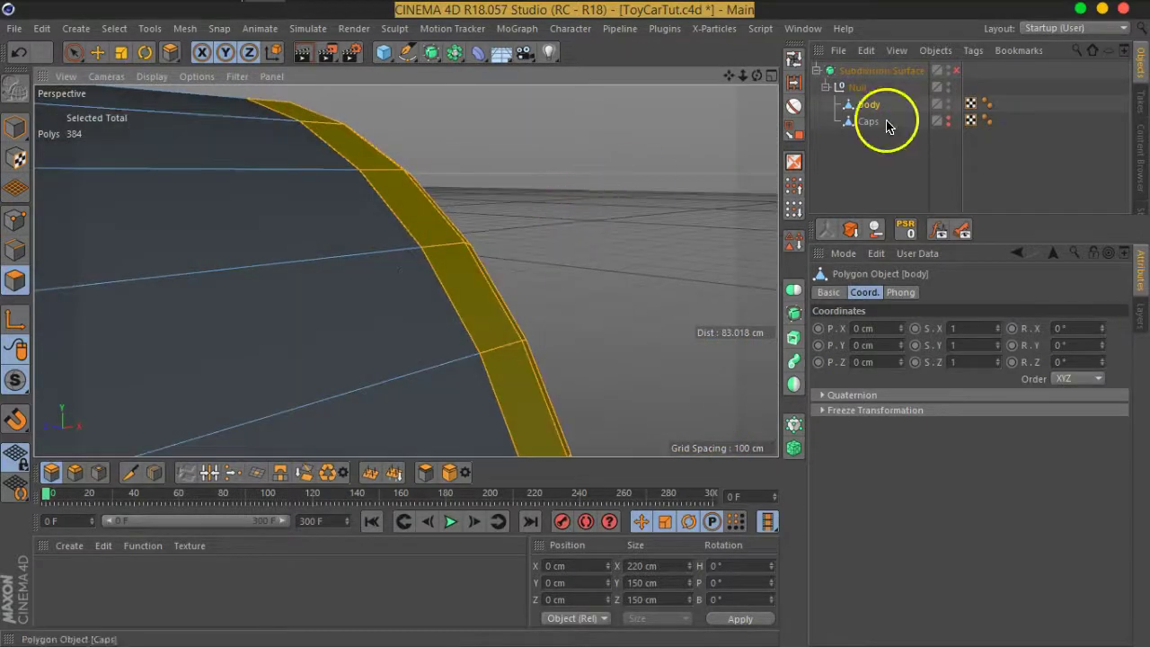
left_click(956, 70)
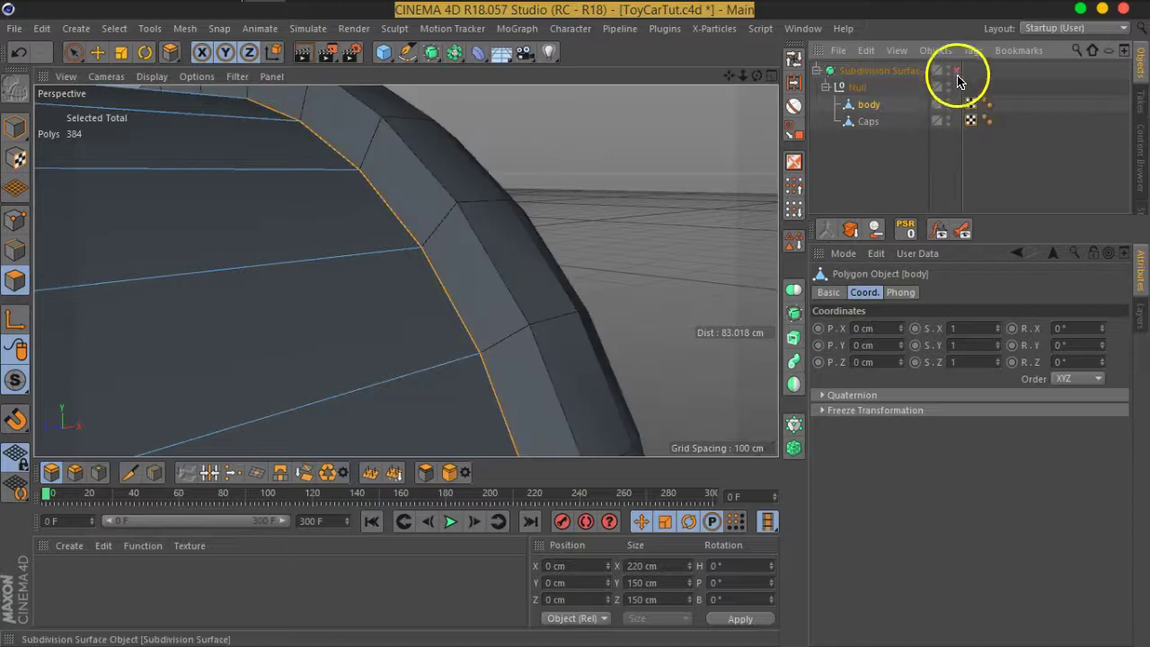
left_click_drag(423, 257, 739, 188, "alt")
left_click(954, 71)
left_click_drag(467, 269, 386, 278, "alt")
Select Caps and loop-select its rim edge loop in Edge mode.
left_click(867, 121)
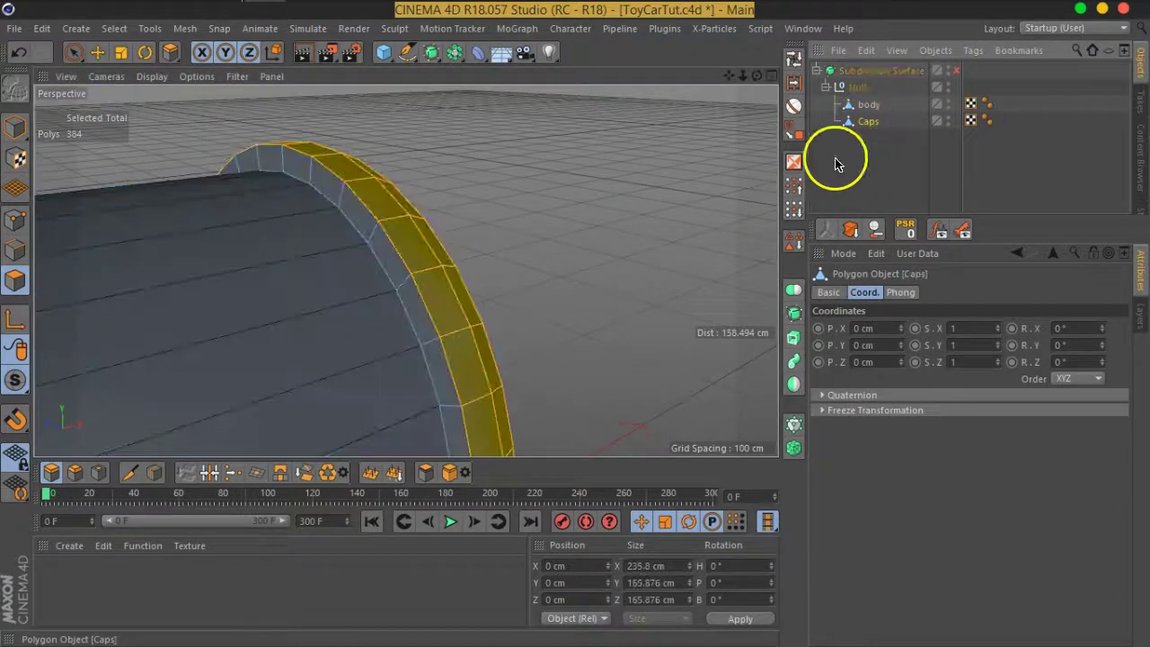
left_click(794, 63)
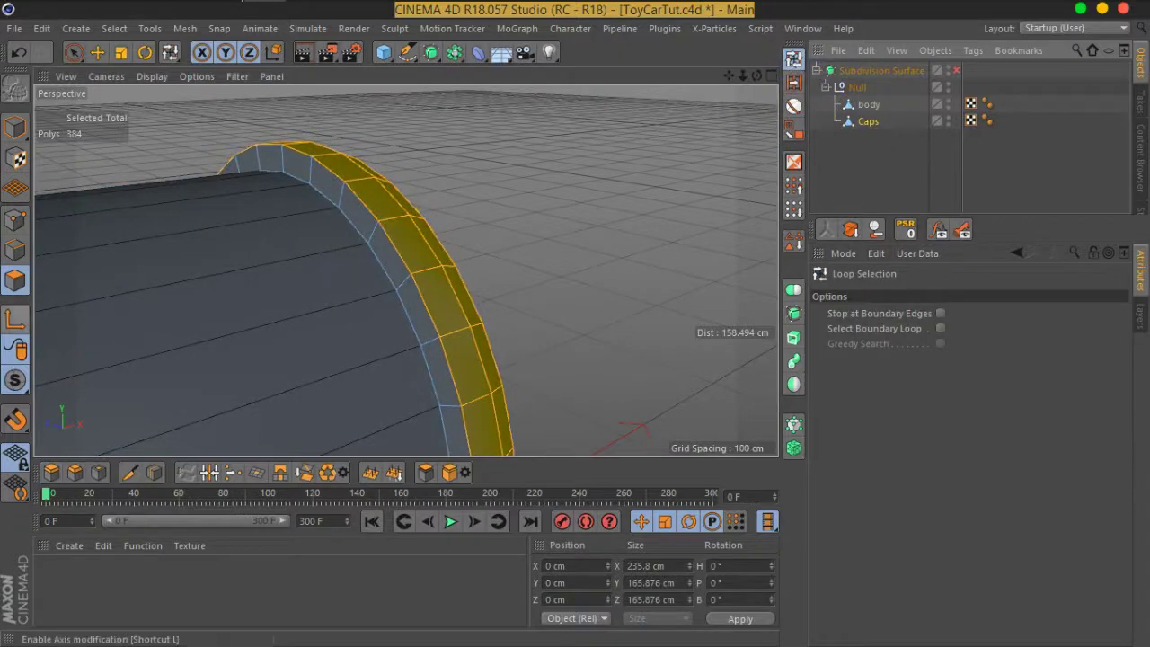
left_click(19, 253)
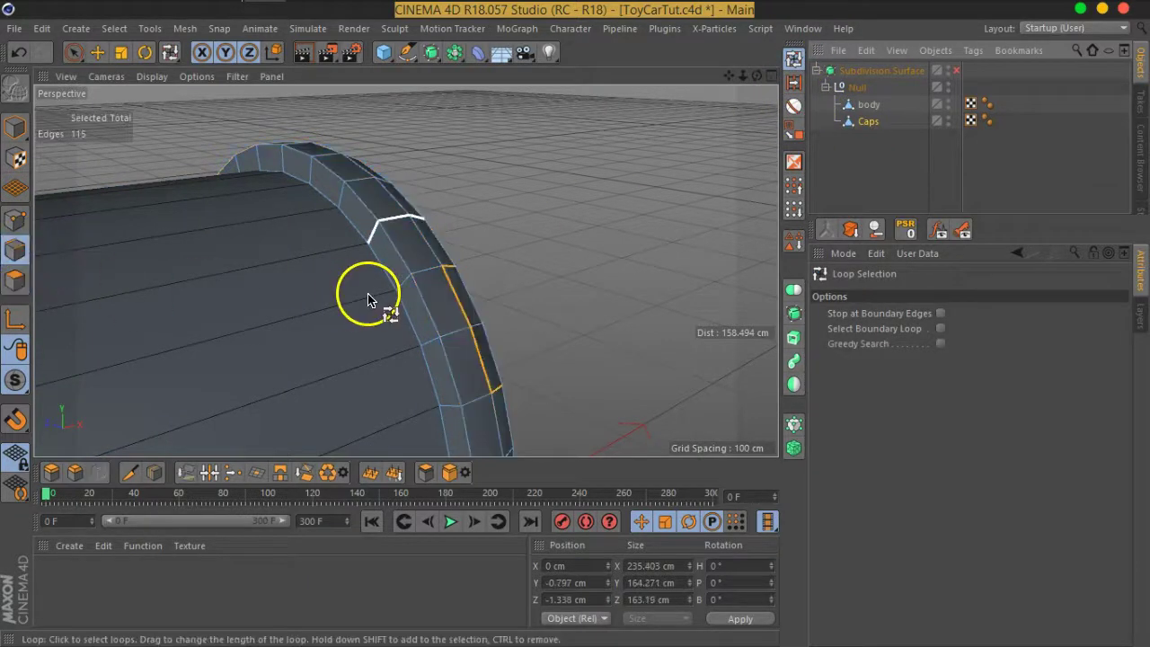
left_click(400, 262)
scroll(398, 270, "down", 5)
mouse_move(328, 321)
left_mouse_down("alt")
mouse_move(434, 278)
mouse_move(261, 297)
mouse_move(278, 277)
left_mouse_up("alt")
scroll(377, 303, "up", 5)
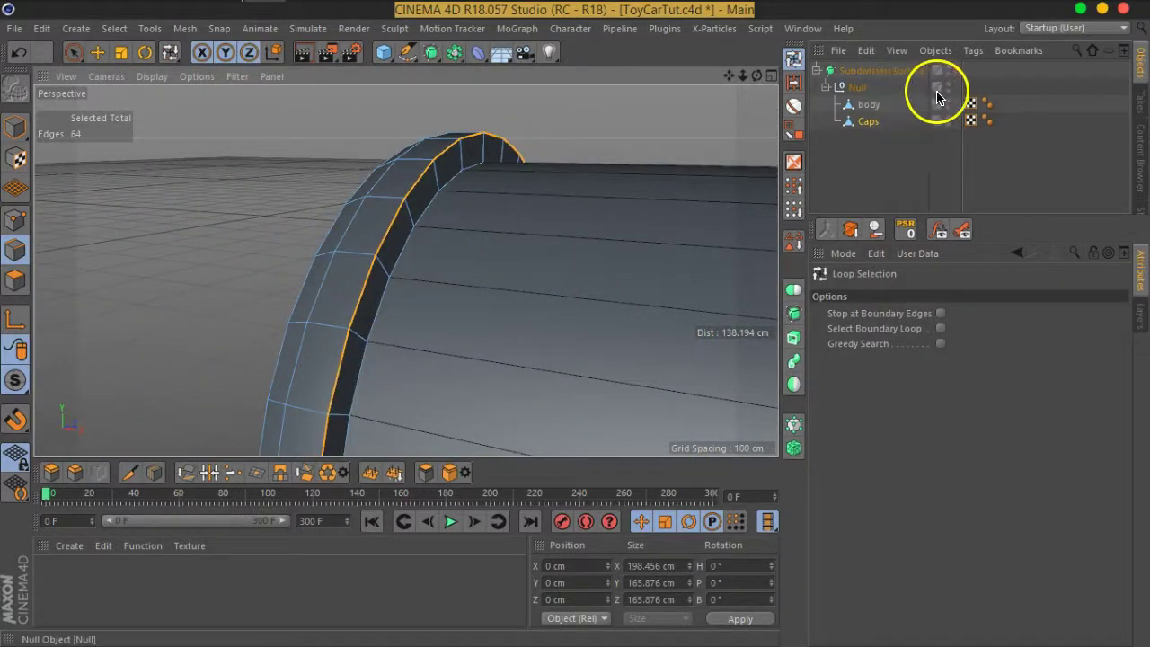
Bevel the rim loop in Solid mode with a 2.245 cm offset, smoothing on, then hide Caps.
left_click(955, 70)
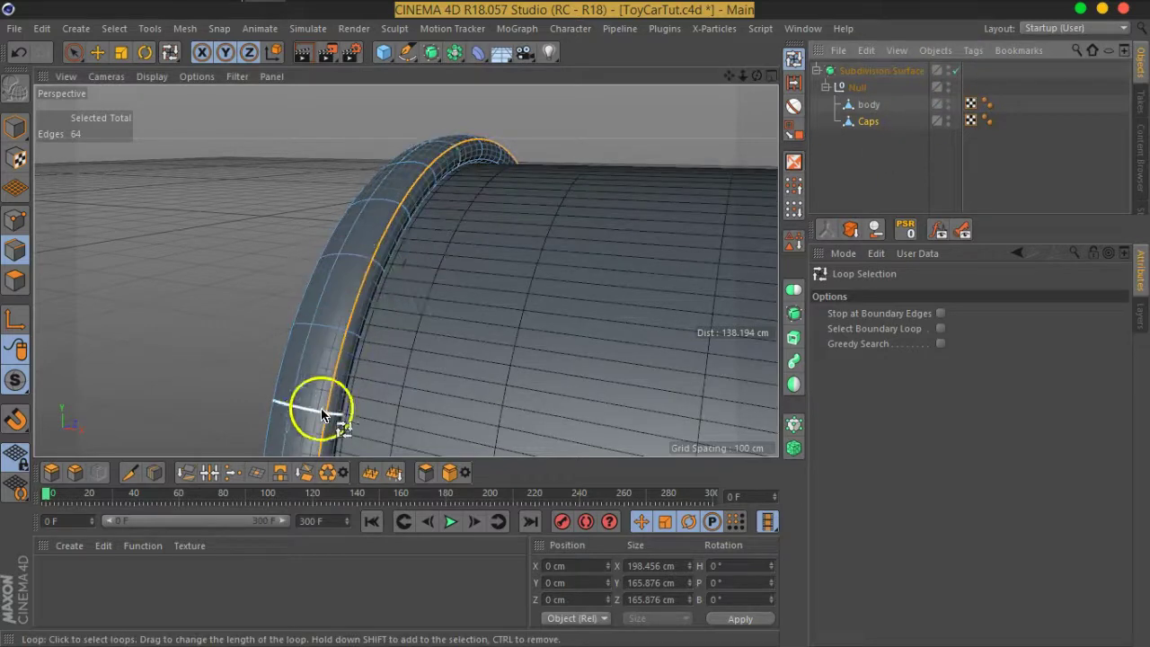
left_click(74, 473)
scroll(367, 249, "up", 3)
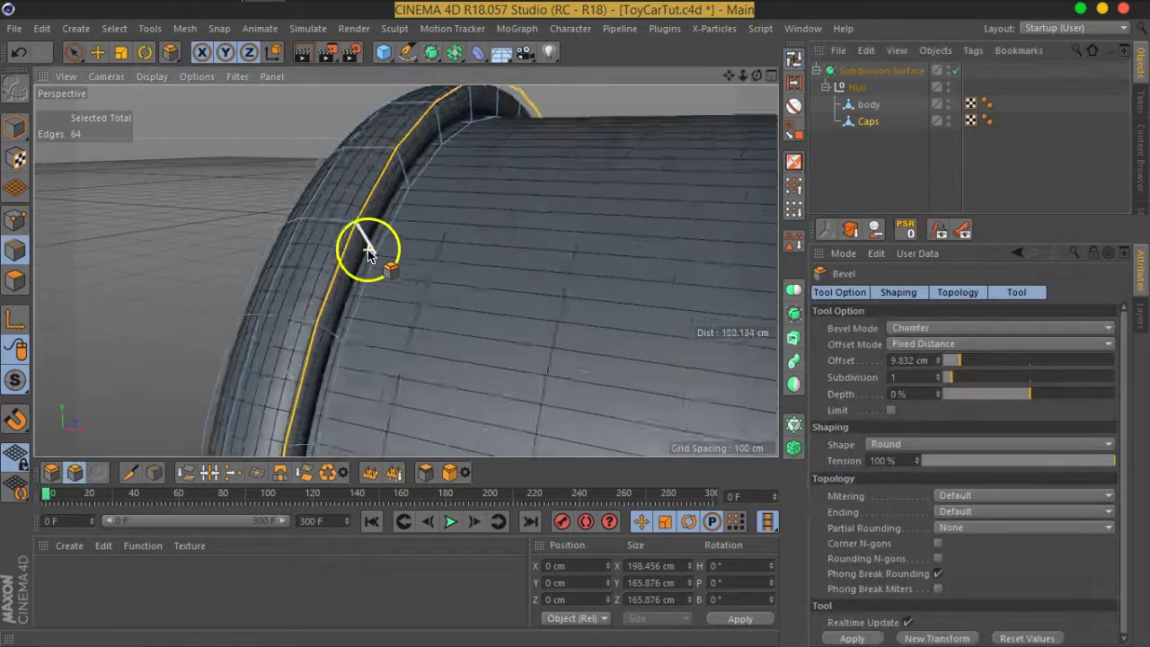
left_click_drag(340, 262, 355, 251)
left_click(942, 328)
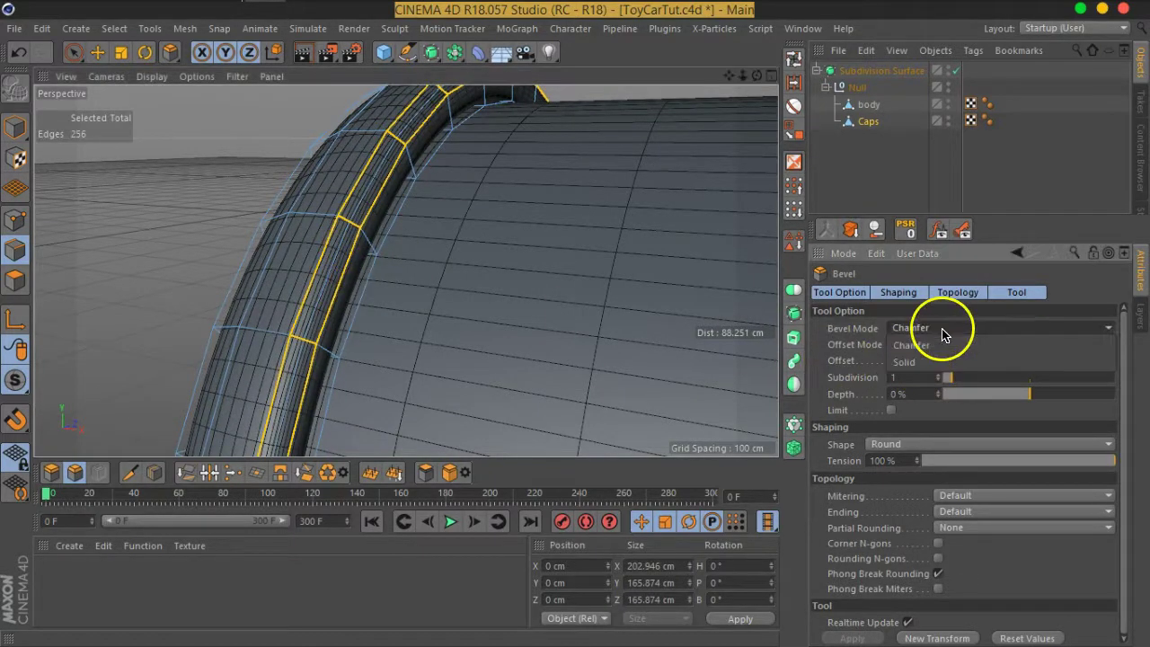
left_click(937, 363)
mouse_move(372, 257)
left_mouse_down("alt")
mouse_move(257, 236)
mouse_move(342, 229)
mouse_move(270, 201)
mouse_move(333, 206)
mouse_move(373, 234)
mouse_move(333, 249)
mouse_move(326, 269)
left_mouse_up("alt")
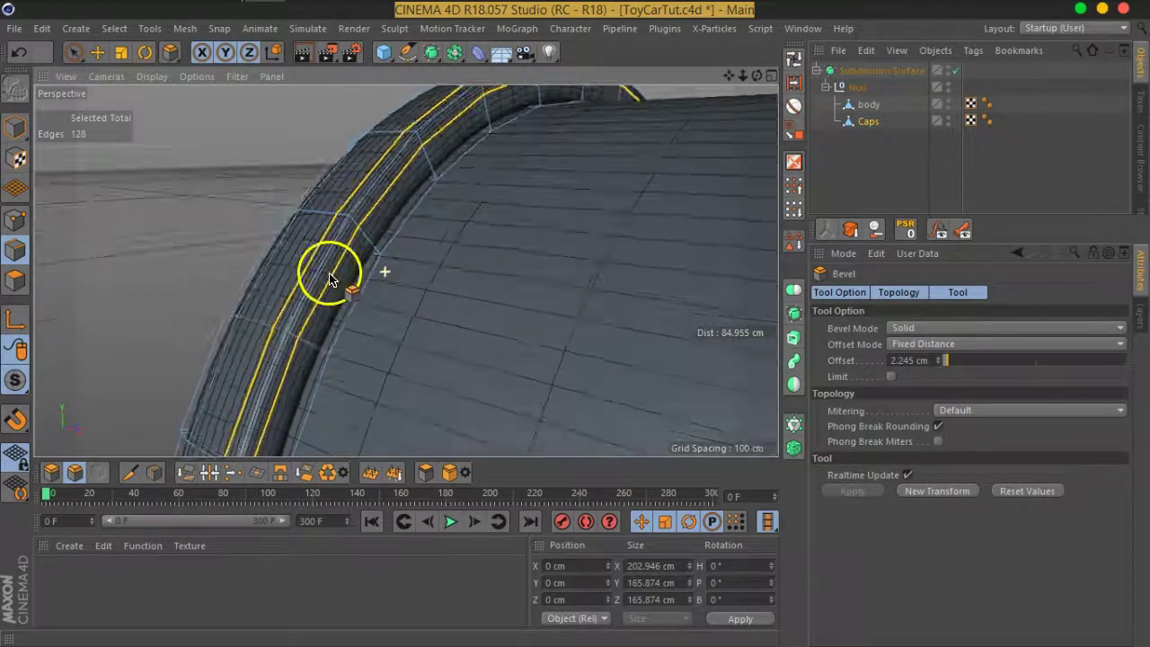
left_click(950, 116)
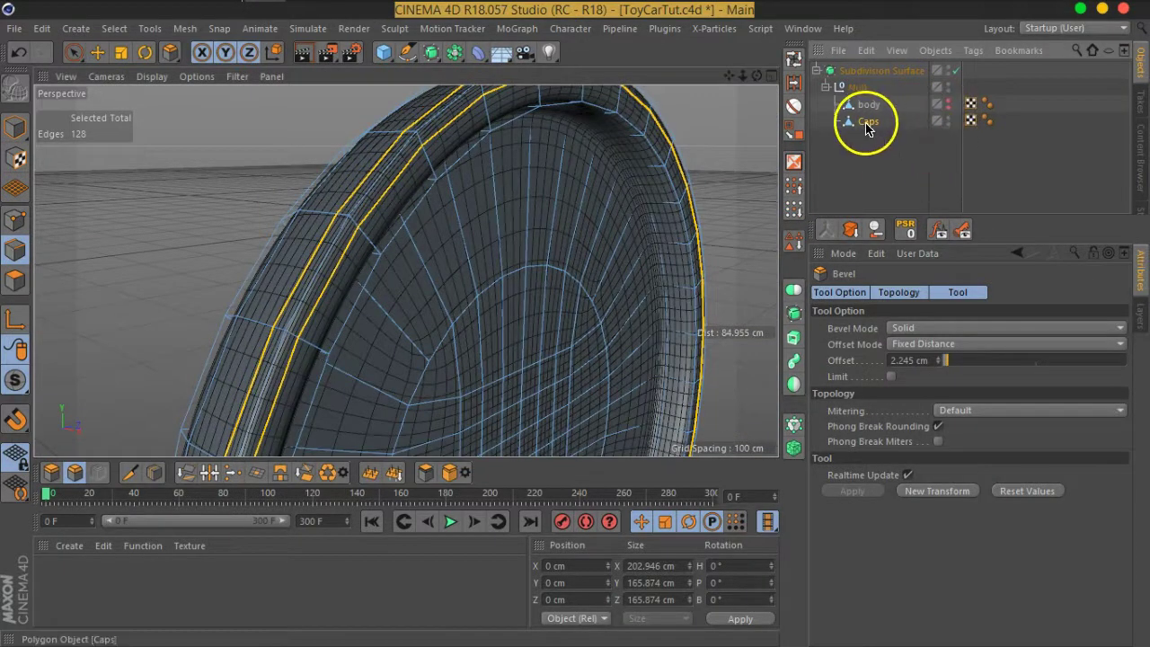
Loop-select the cap's inner rim edge loop with smoothing temporarily off.
left_click(794, 57)
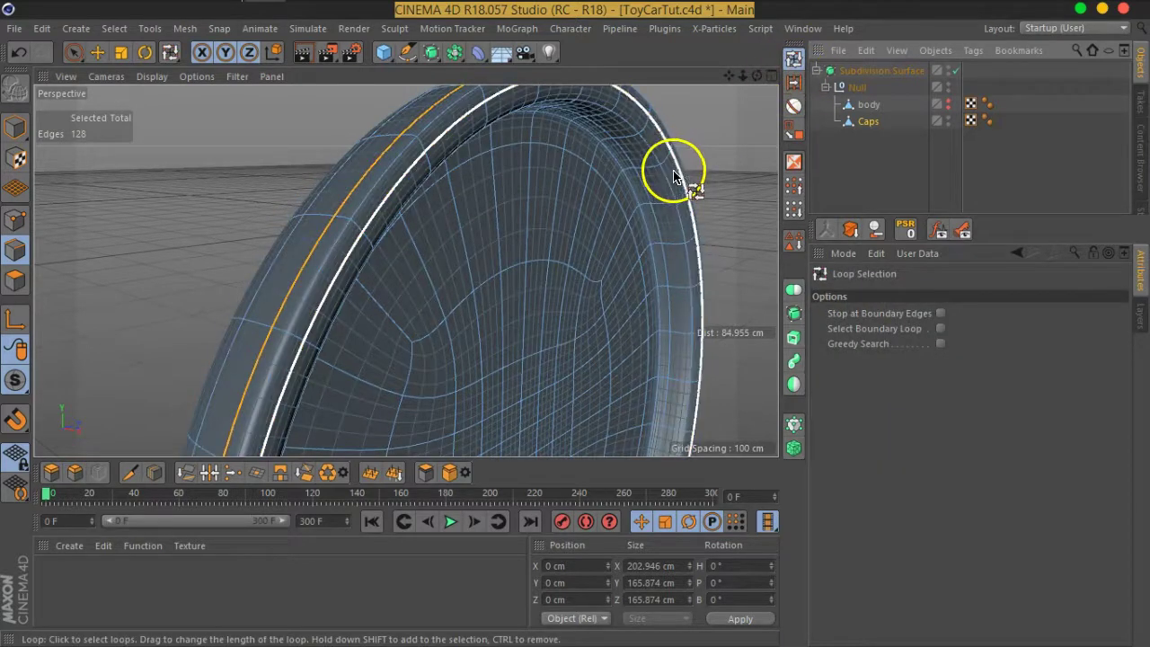
left_click(957, 71)
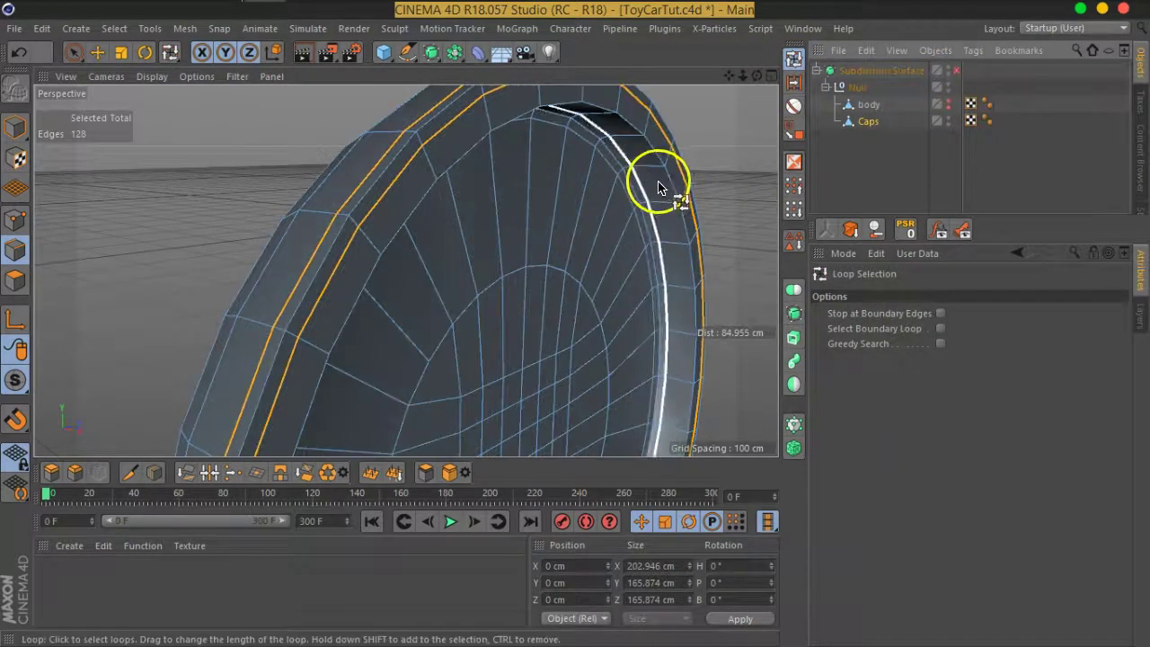
left_click(664, 183)
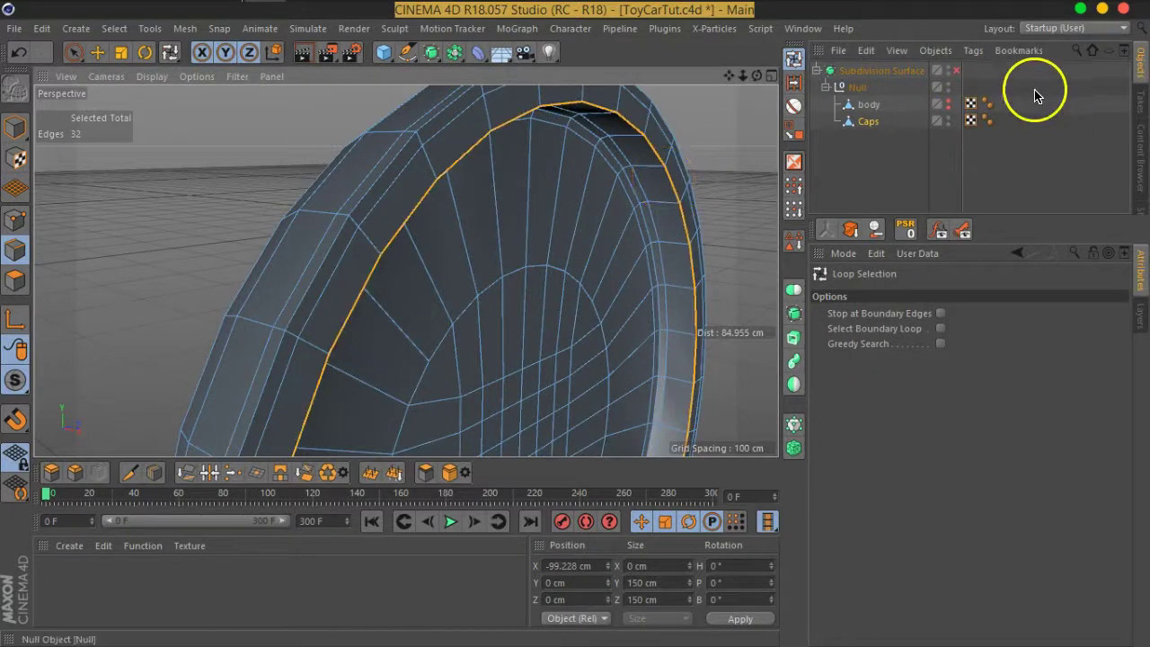
left_click(958, 72)
Bevel the inner rim loop into a doubled loop with a 3.303 cm offset.
right_click(673, 185)
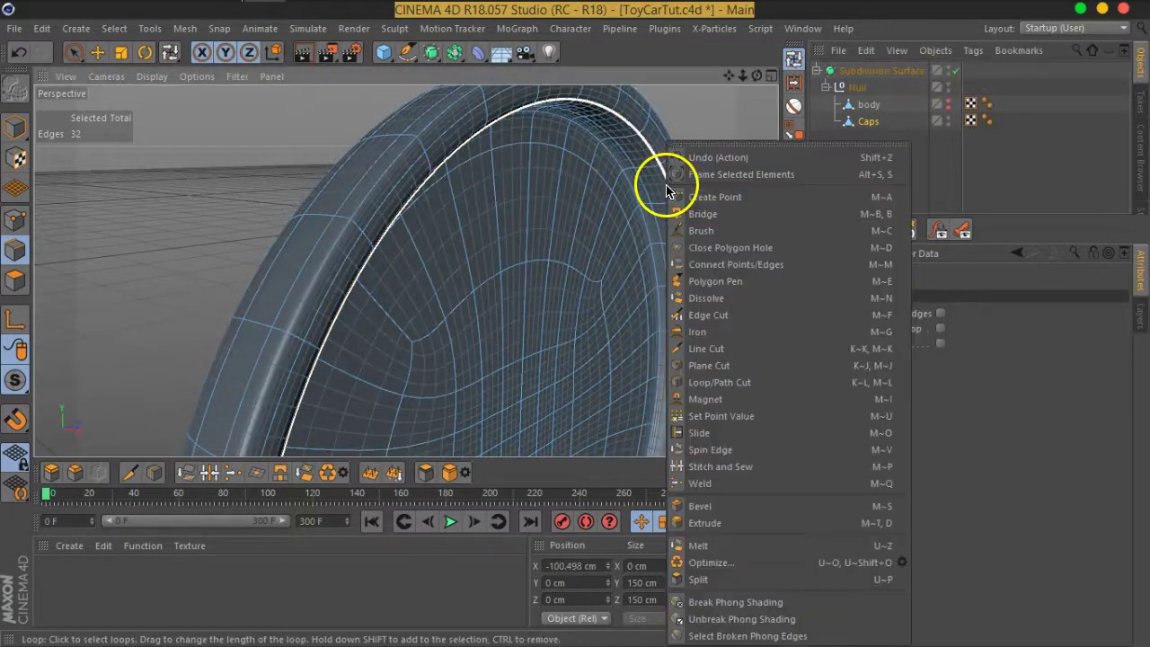
left_click(77, 479)
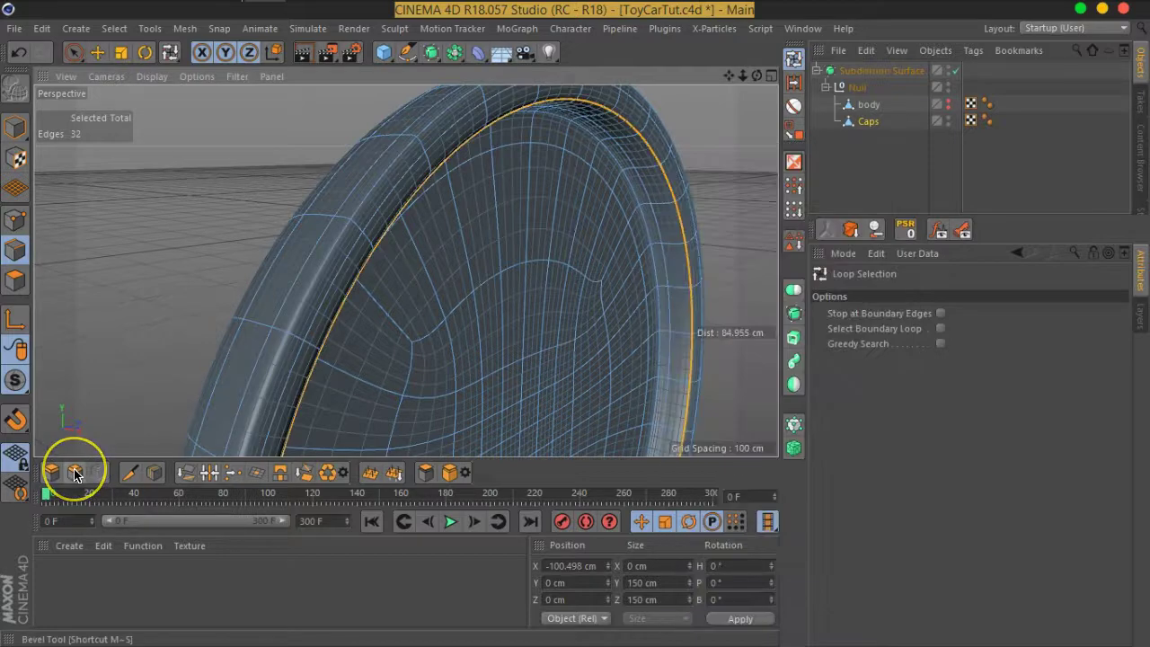
left_click(76, 473)
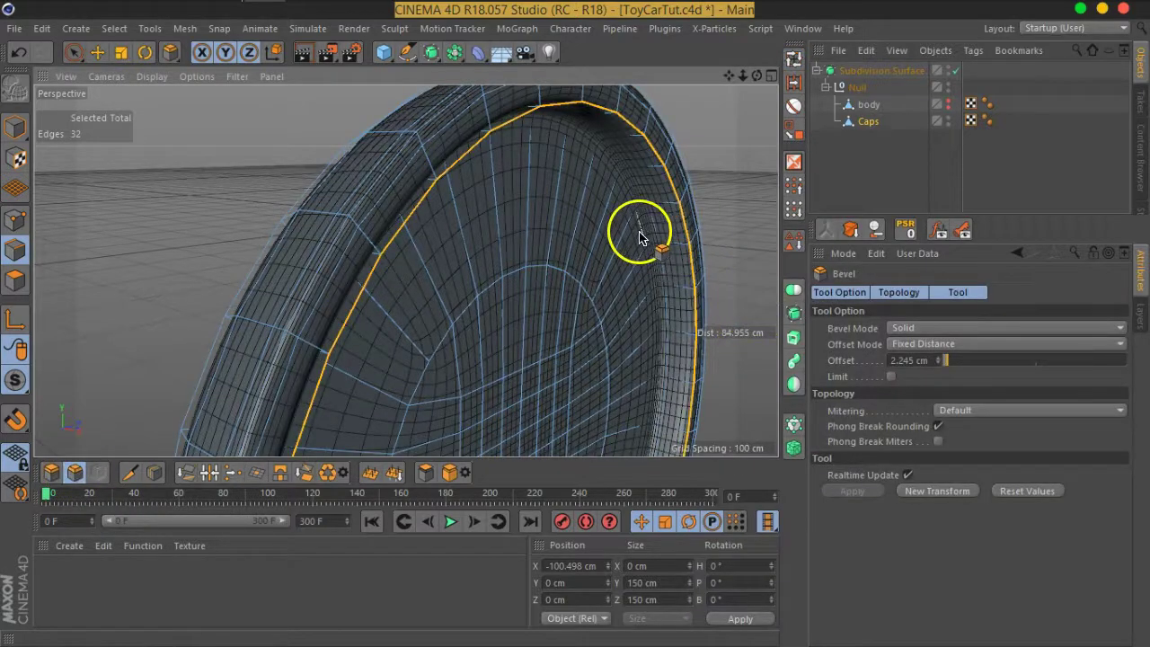
left_click_drag(639, 236, 443, 320, "alt")
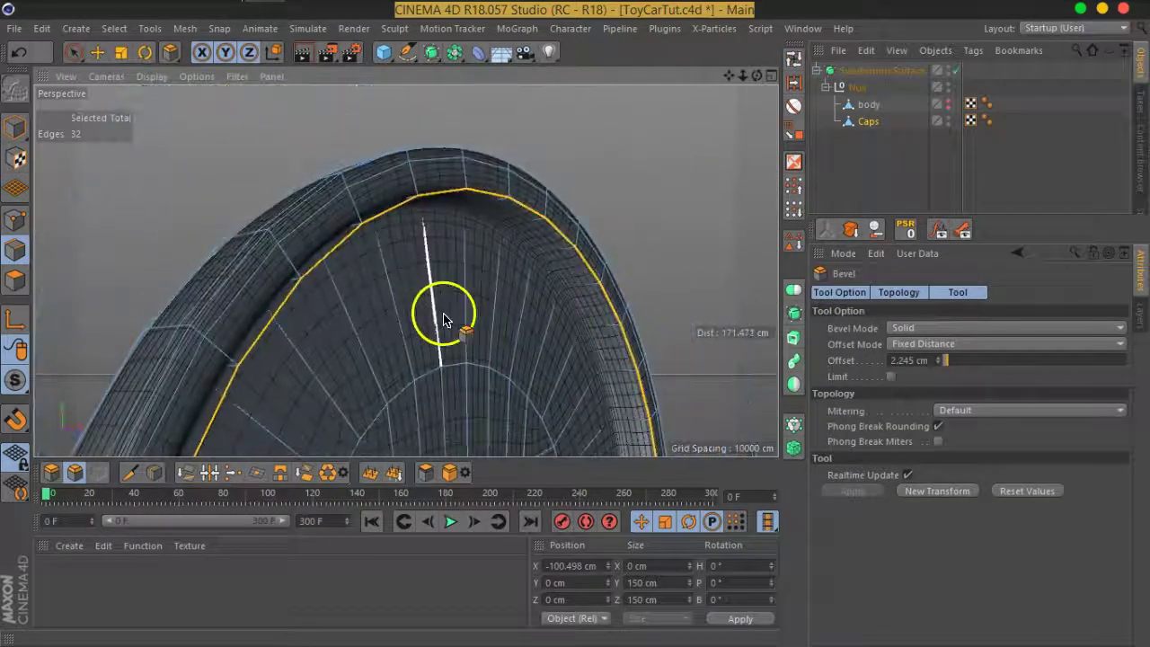
scroll(416, 231, "up", 2)
scroll(404, 216, "up", 2)
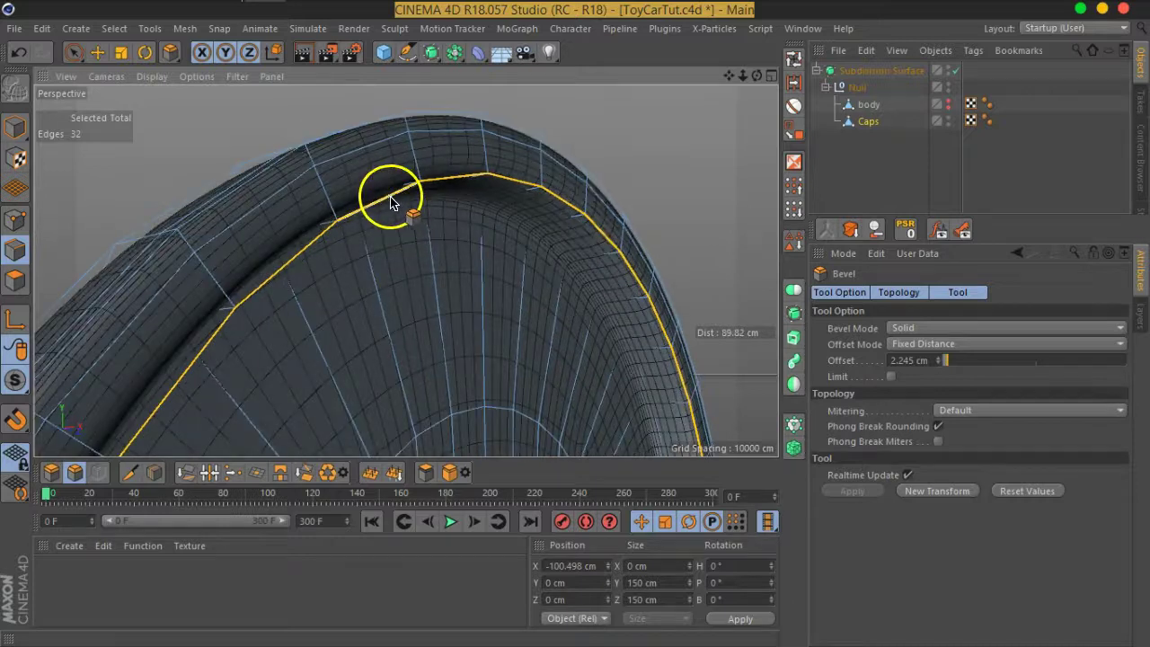
left_click_drag(389, 202, 403, 163)
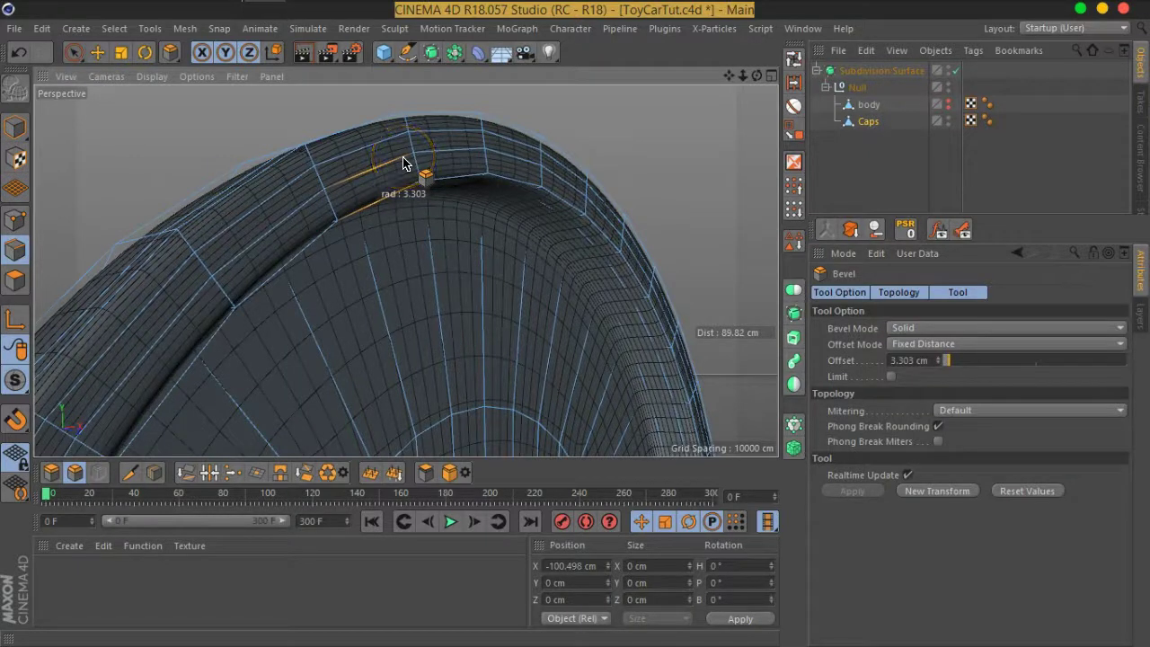
left_click(690, 186)
Check the bevel with smoothing off, clear the edge selection, and re-enable smoothing.
left_click(956, 71)
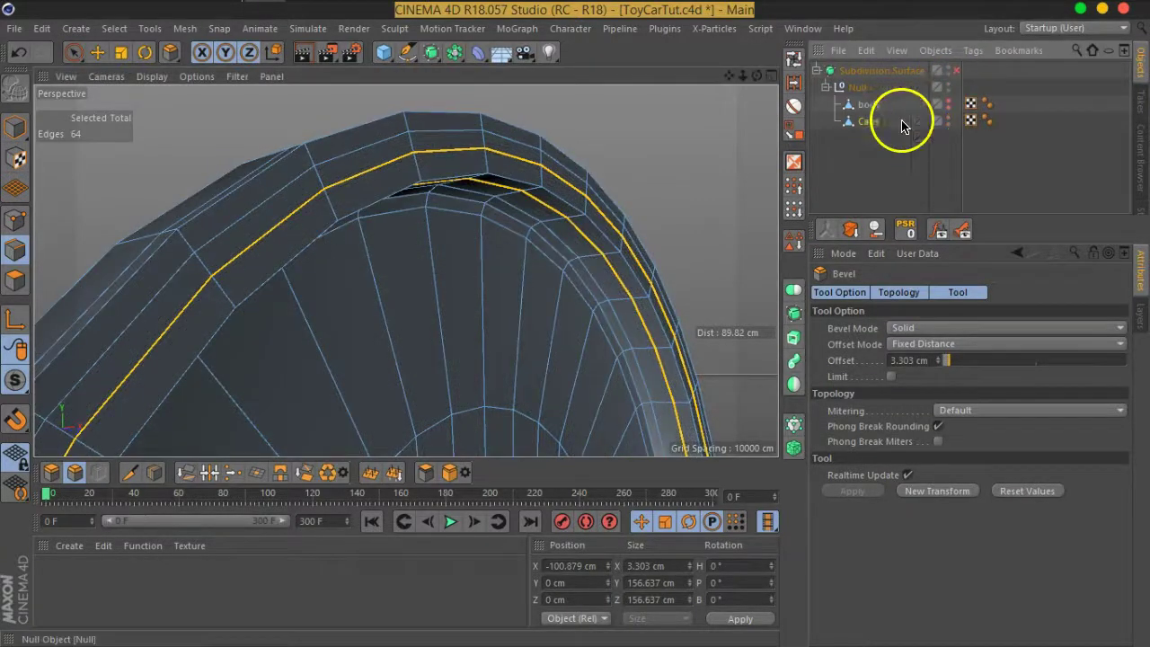
scroll(513, 224, "up", 3)
scroll(521, 195, "up", 2)
scroll(559, 213, "up", 2)
left_click(886, 147)
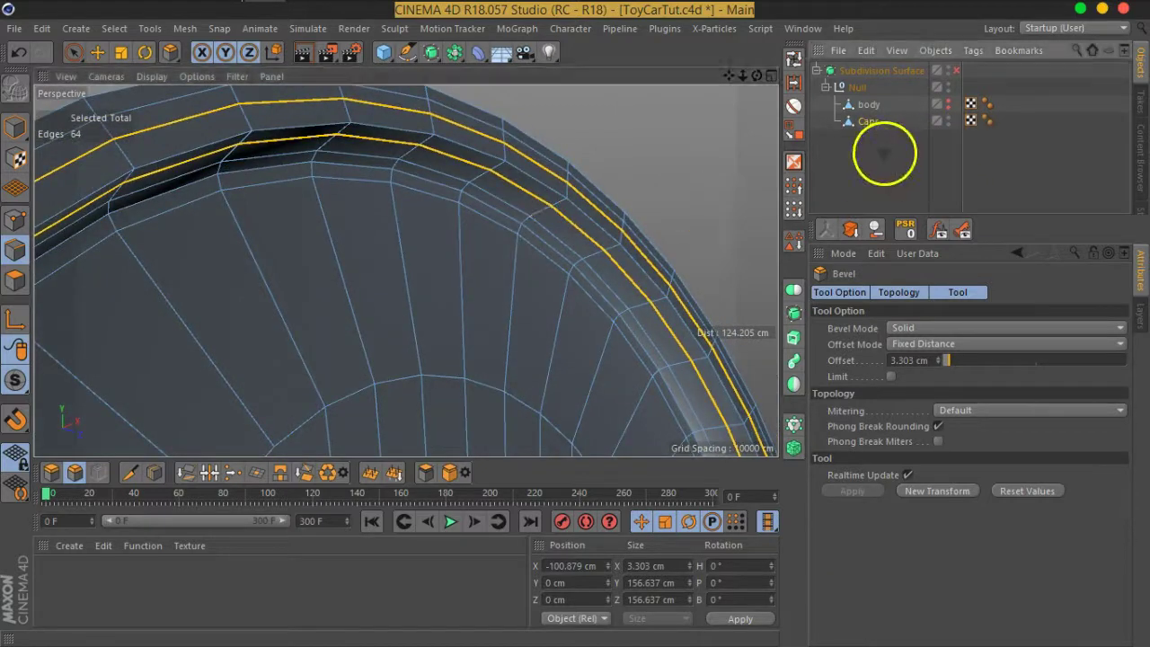
left_click(956, 71)
Orbit around the end cap, toggling smoothing to compare the cage and the smoothed rim.
scroll(637, 174, "down", 3)
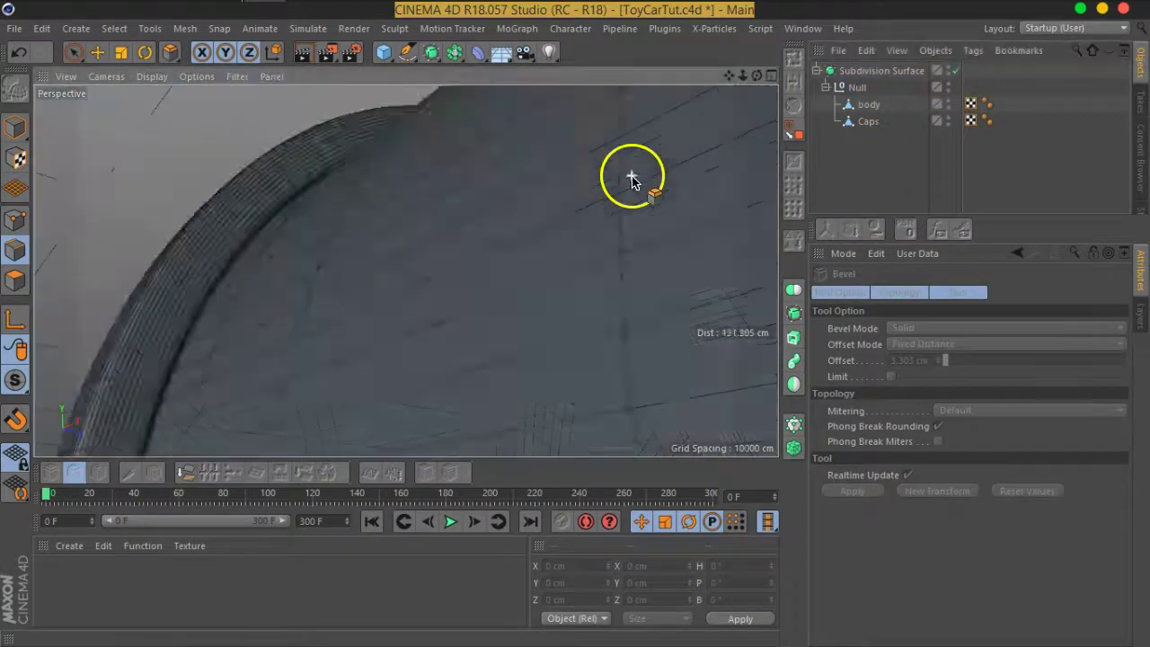
scroll(593, 204, "down", 3)
mouse_move(566, 187)
left_mouse_down("alt")
mouse_move(667, 200)
mouse_move(457, 249)
mouse_move(552, 233)
mouse_move(516, 305)
left_mouse_up("alt")
scroll(462, 264, "up", 2)
scroll(494, 244, "up", 2)
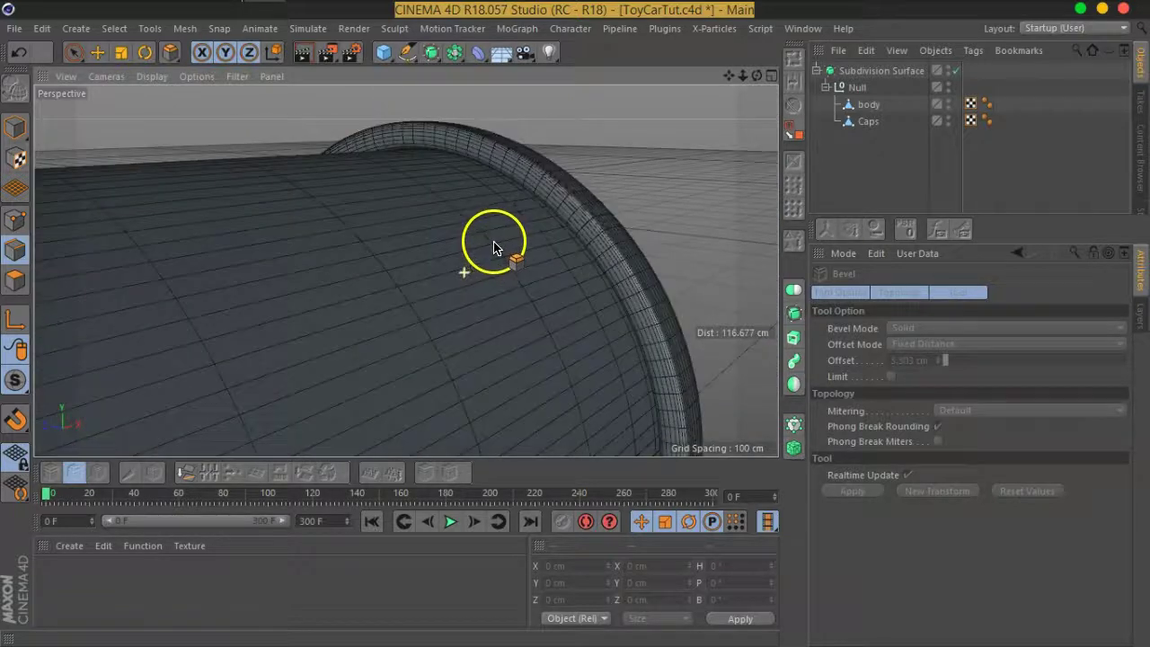
scroll(575, 236, "up", 2)
scroll(581, 202, "up", 2)
mouse_move(581, 202)
left_mouse_down("alt")
mouse_move(389, 195)
mouse_move(559, 190)
mouse_move(316, 264)
mouse_move(457, 288)
mouse_move(423, 255)
mouse_move(478, 260)
left_mouse_up("alt")
scroll(317, 265, "down", 5)
left_click(955, 70)
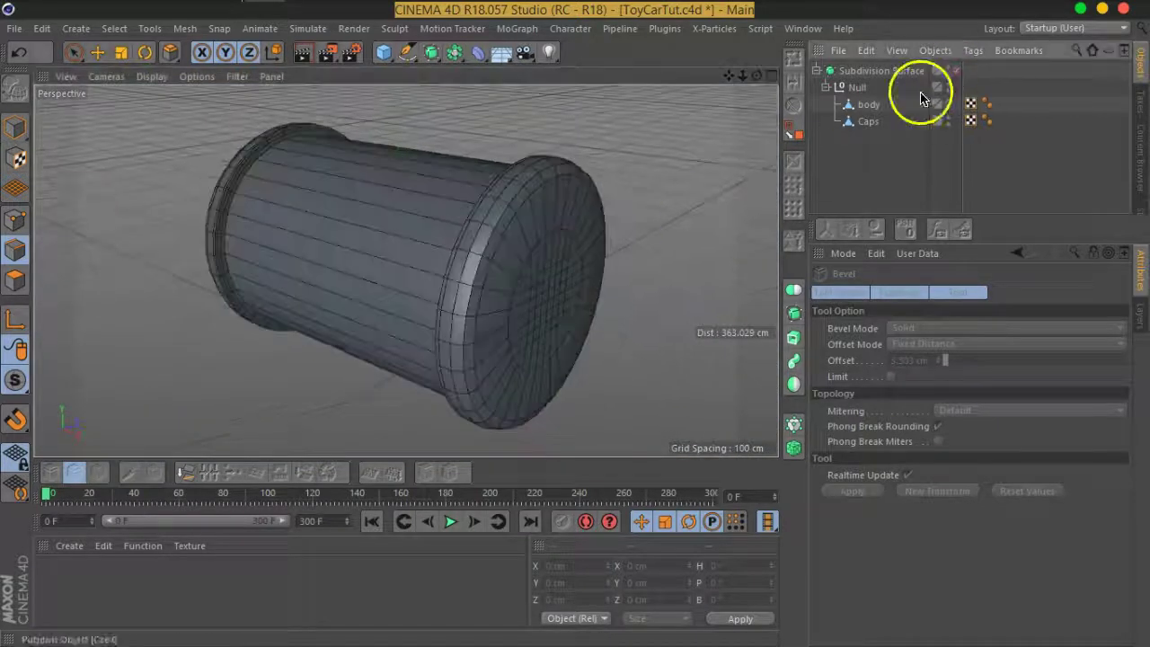
scroll(568, 287, "up", 5)
mouse_move(560, 269)
left_mouse_down("alt")
mouse_move(521, 290)
mouse_move(341, 282)
mouse_move(499, 258)
mouse_move(575, 261)
left_mouse_up("alt")
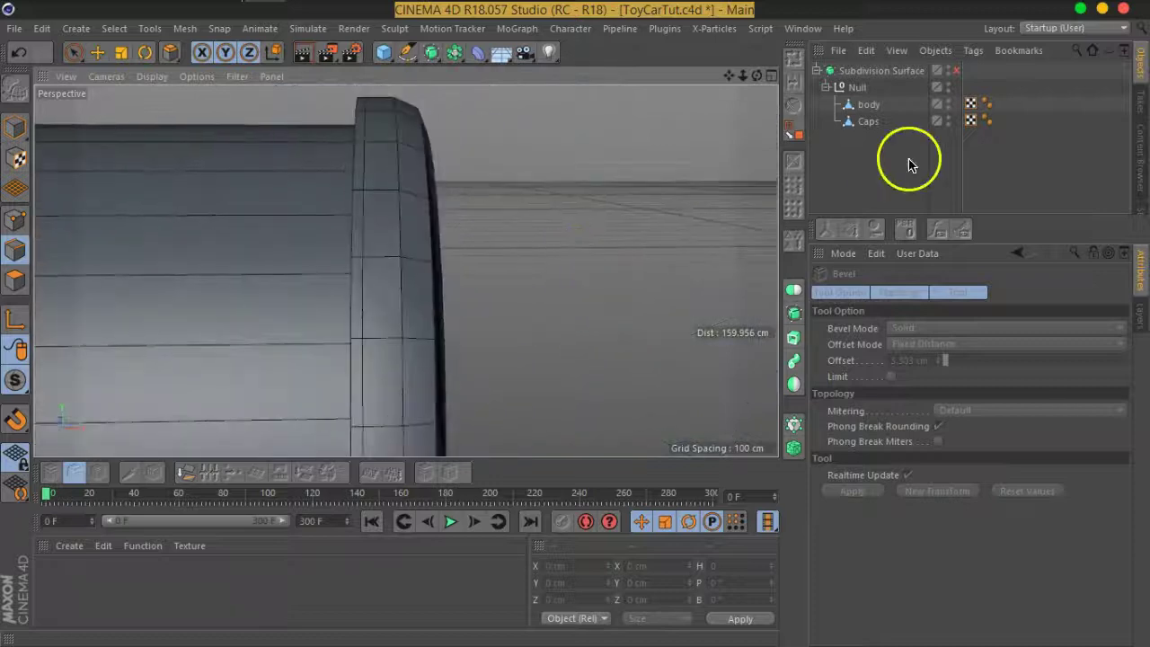
left_click(955, 70)
mouse_move(734, 216)
left_mouse_down("alt")
mouse_move(462, 239)
mouse_move(479, 241)
left_mouse_up("alt")
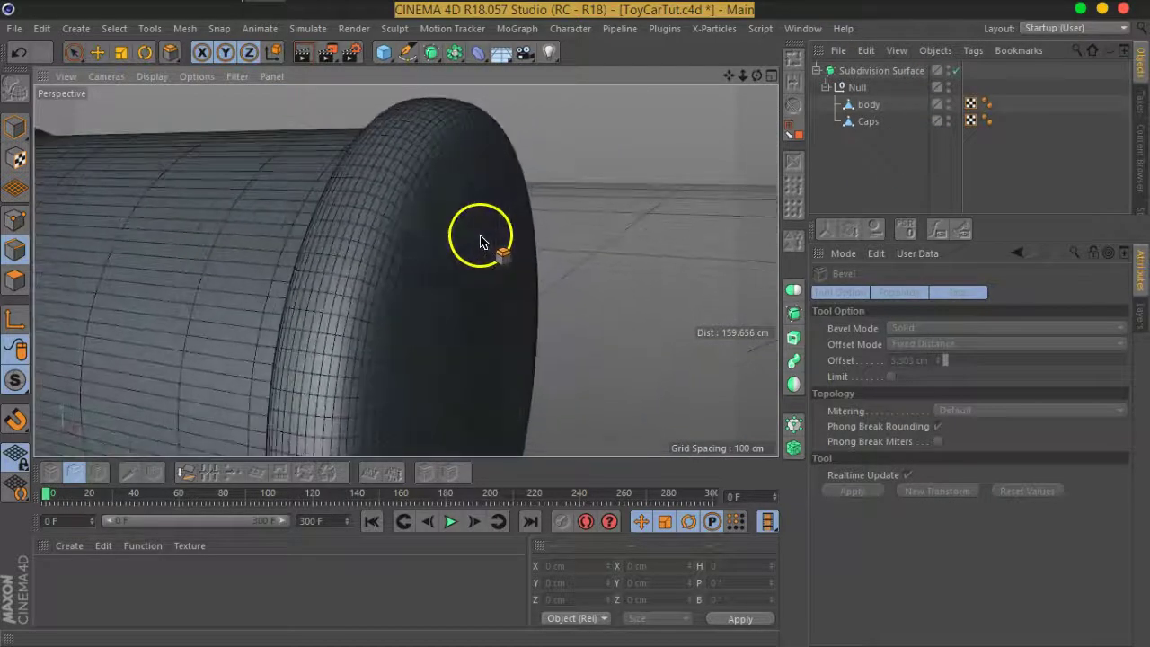
Select Caps and clear its existing edge selection while checking the cage.
left_click(861, 122)
left_click(955, 70)
mouse_move(682, 207)
left_mouse_down("alt")
mouse_move(621, 175)
mouse_move(417, 188)
left_mouse_up("alt")
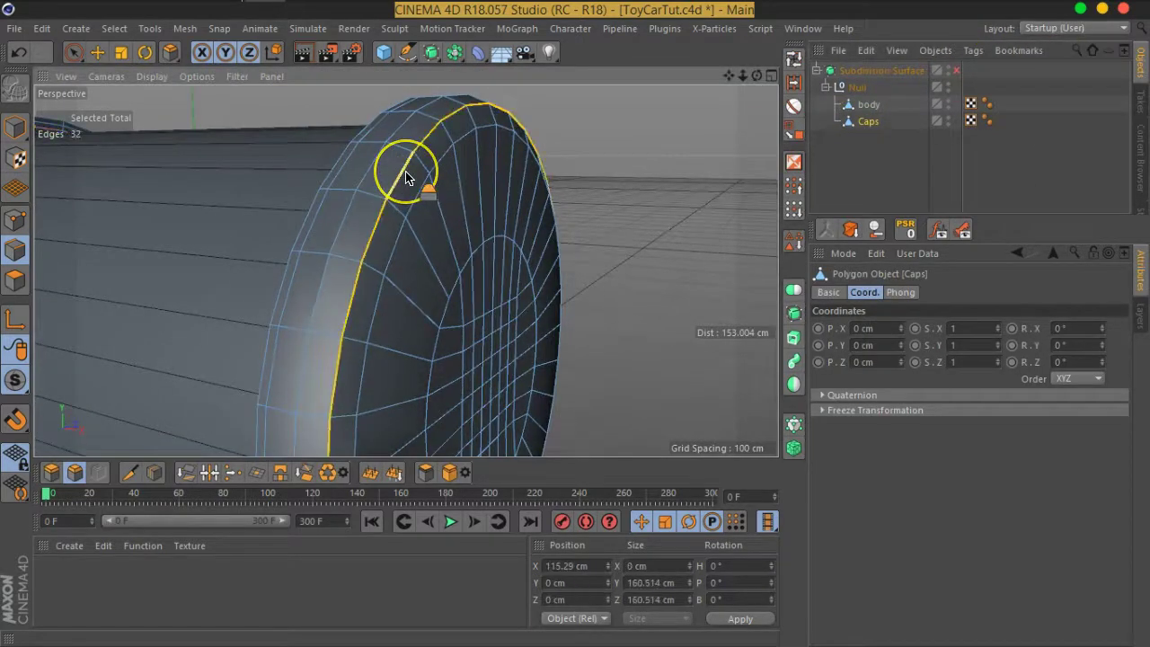
scroll(405, 177, "up", 2)
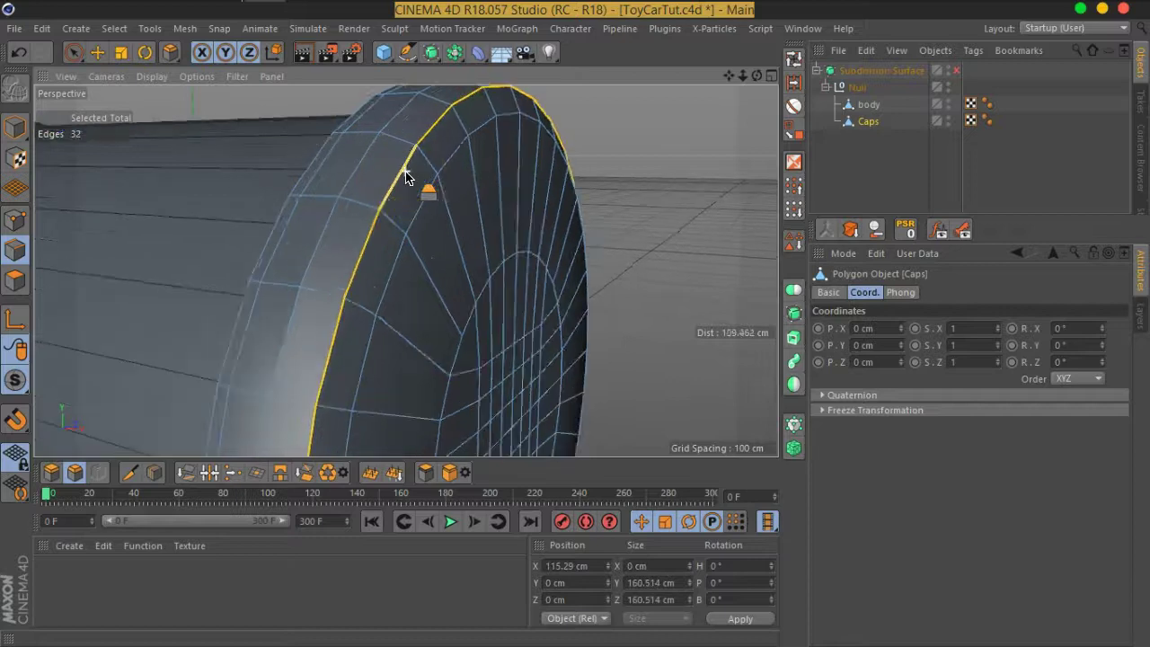
left_click(955, 72)
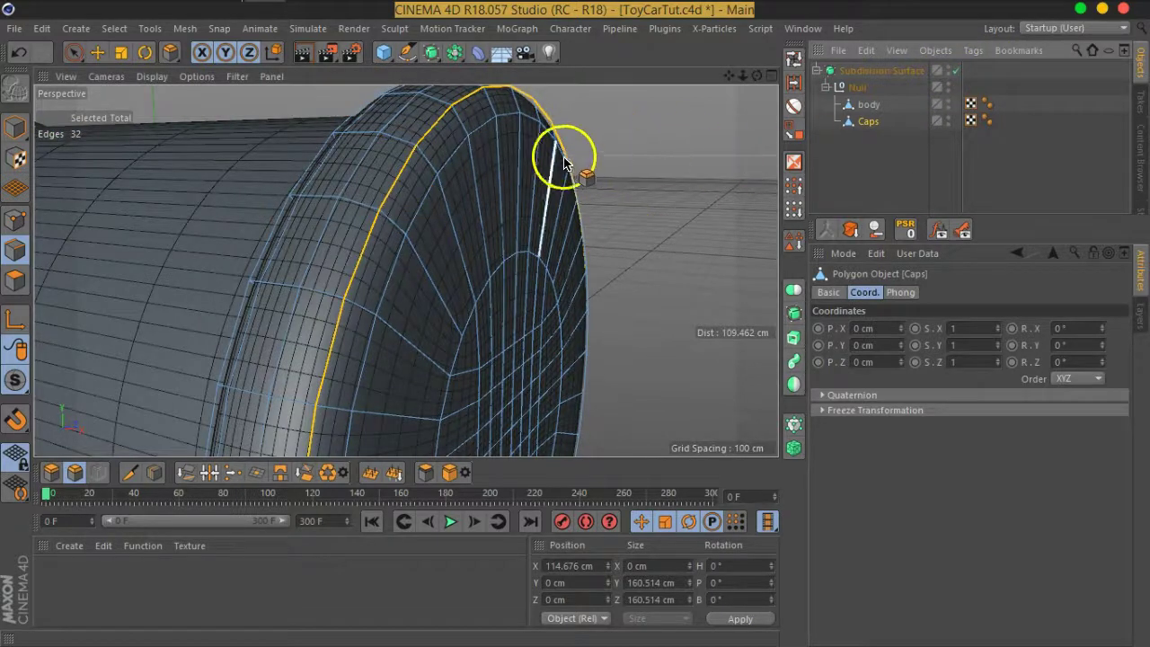
left_click(606, 150)
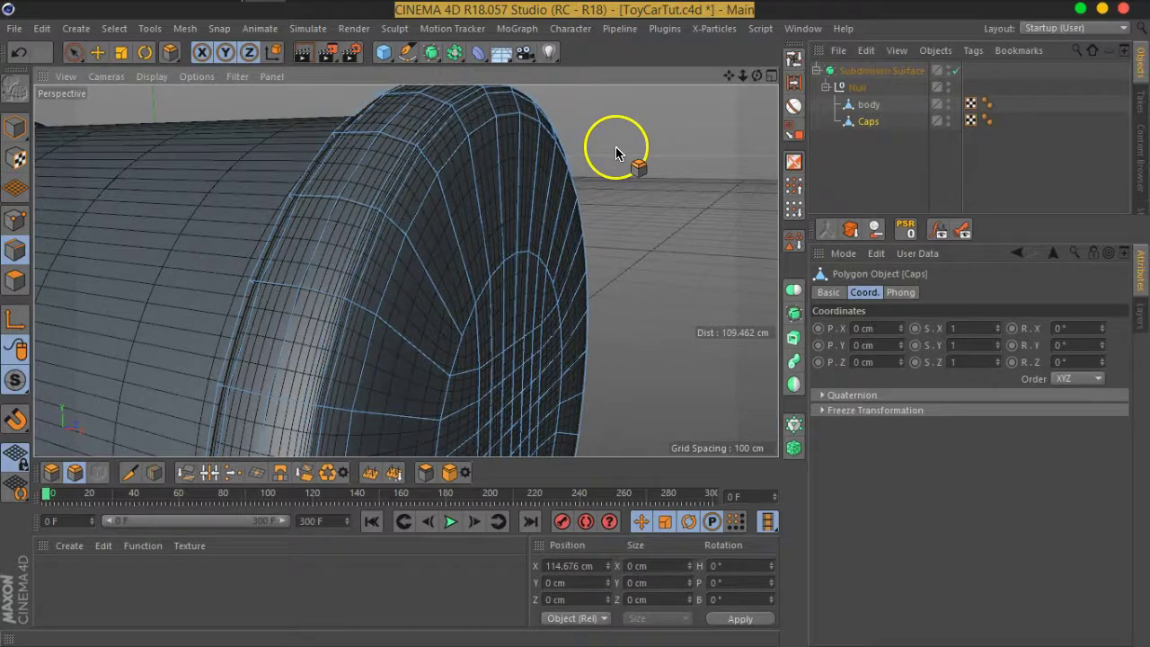
left_click(869, 159)
mouse_move(437, 206)
left_mouse_down("alt")
mouse_move(416, 257)
mouse_move(314, 236)
mouse_move(503, 276)
mouse_move(380, 267)
mouse_move(308, 239)
mouse_move(221, 231)
mouse_move(384, 226)
mouse_move(385, 205)
mouse_move(392, 275)
left_mouse_up("alt")
scroll(385, 206, "up", 5)
Bevel the other cap's rim loop into a doubled loop, then restore smoothing and deselect.
left_click(868, 121)
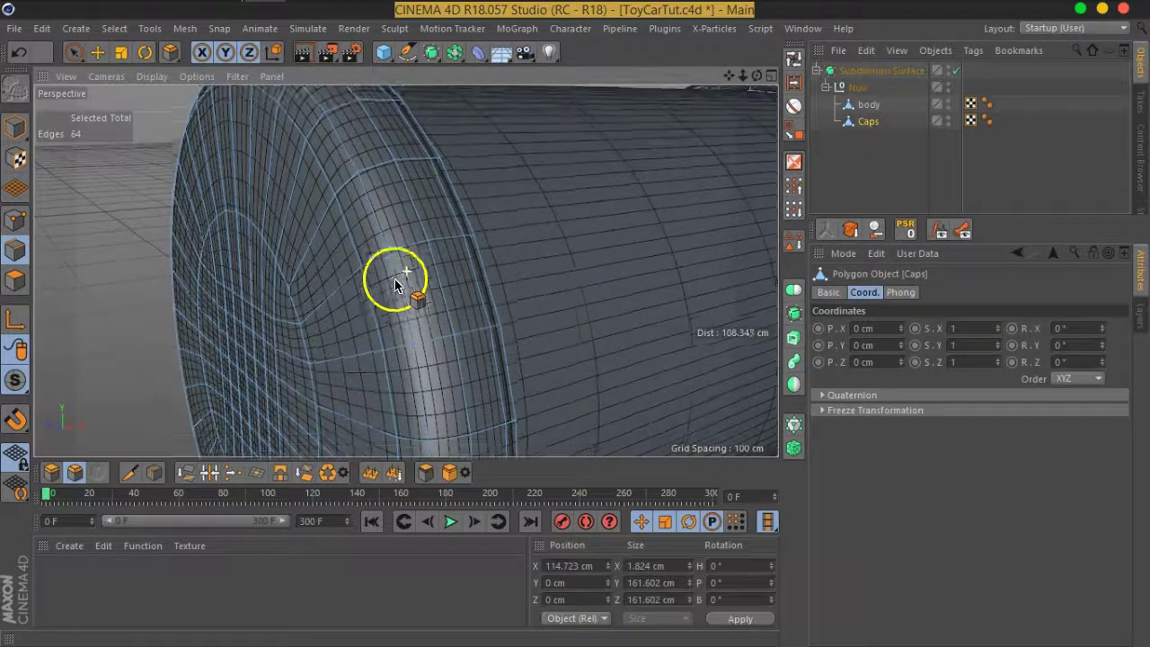
left_click(956, 72)
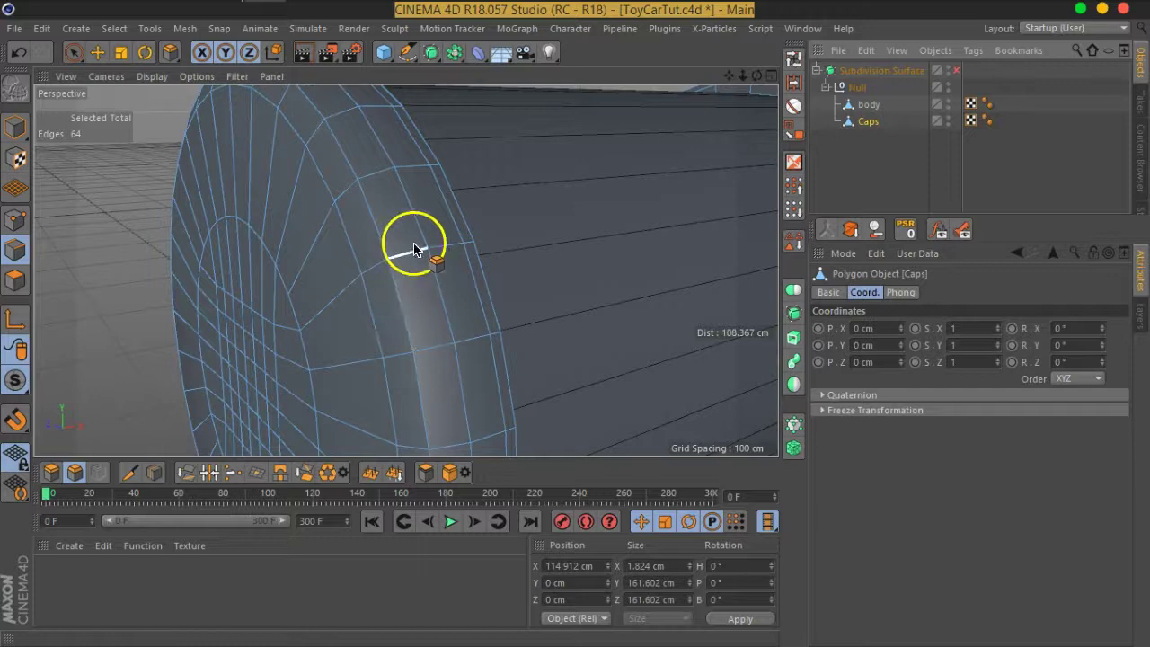
left_click_drag(480, 265, 407, 214, "alt")
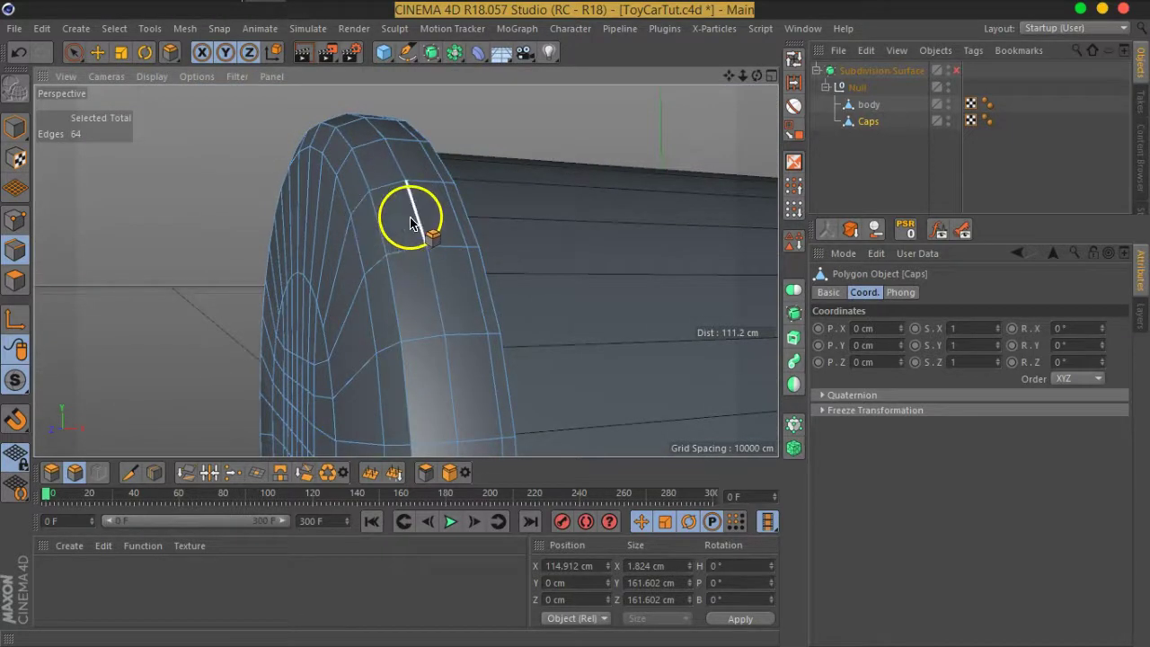
left_click_drag(381, 240, 398, 224)
left_click(955, 70)
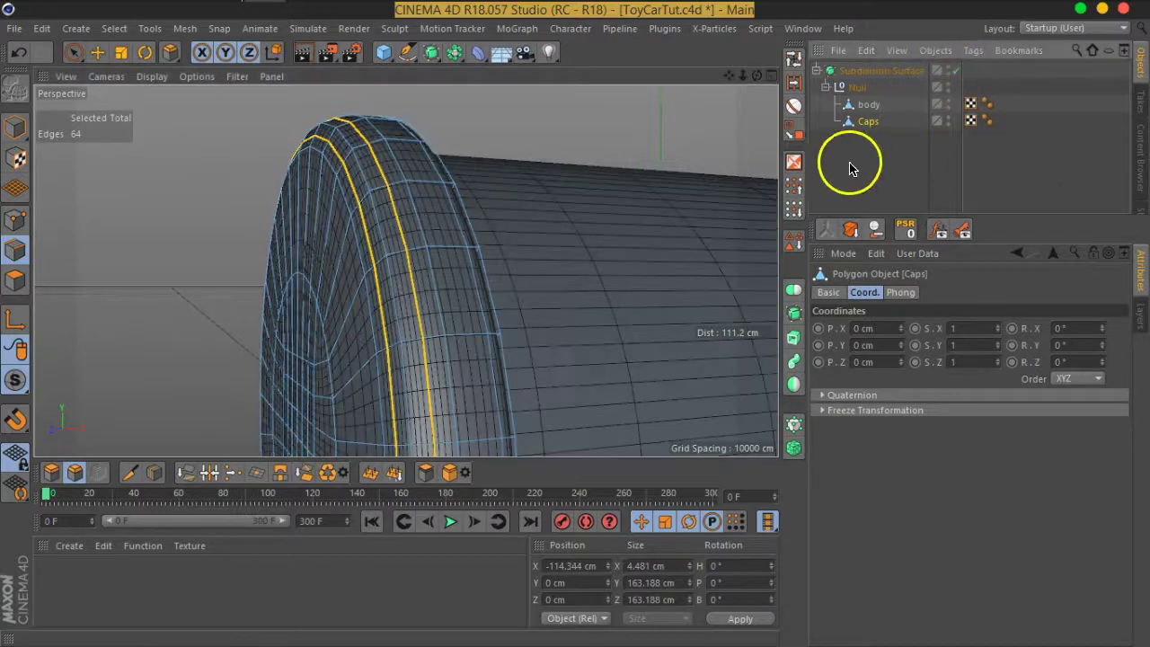
left_click(847, 169)
scroll(446, 235, "down", 5)
mouse_move(447, 235)
left_mouse_down("alt")
mouse_move(380, 315)
mouse_move(239, 295)
mouse_move(237, 311)
mouse_move(430, 250)
left_mouse_up("alt")
mouse_move(429, 250)
right_mouse_down("alt")
mouse_move(449, 239)
mouse_move(518, 293)
mouse_move(208, 199)
right_mouse_up("alt")
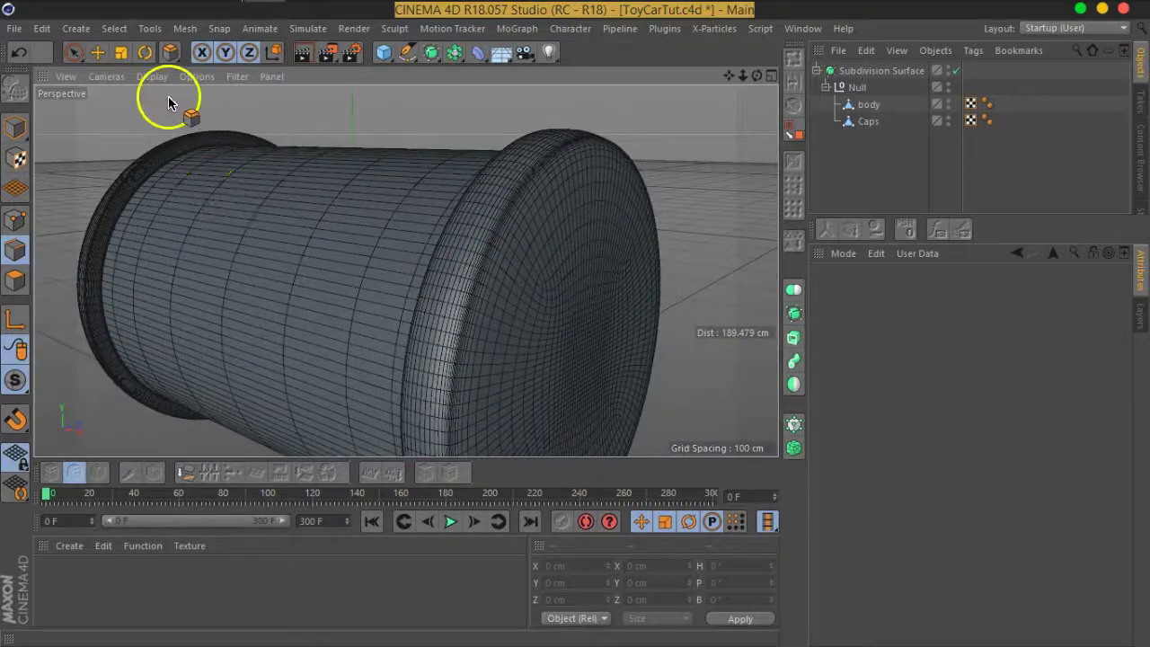
Switch the viewport display to Isoparms and orbit to view the barrel's ends.
left_click(153, 77)
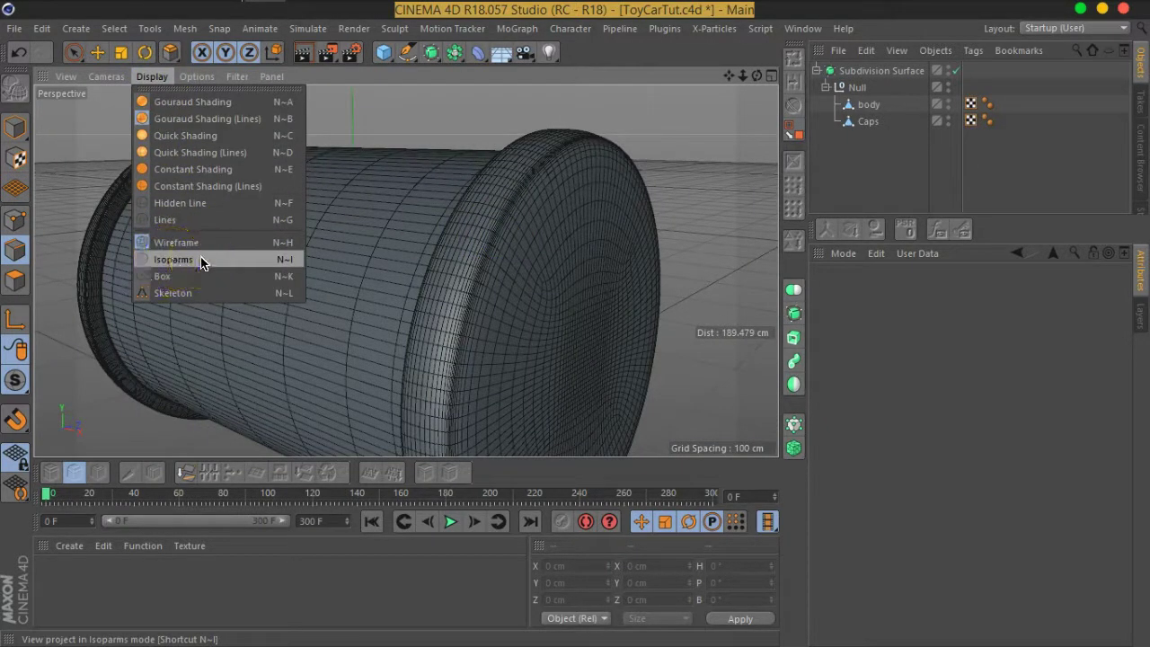
left_click(201, 261)
mouse_move(394, 337)
left_mouse_down("alt")
mouse_move(416, 261)
mouse_move(457, 249)
mouse_move(205, 239)
mouse_move(293, 205)
mouse_move(557, 261)
mouse_move(318, 290)
mouse_move(278, 257)
mouse_move(466, 273)
mouse_move(418, 255)
mouse_move(423, 195)
mouse_move(488, 188)
left_mouse_up("alt")
mouse_move(490, 266)
left_mouse_down("alt")
mouse_move(482, 218)
mouse_move(291, 164)
left_mouse_up("alt")
Return to Gouraud Shading (Lines) and turn off the Subdivision Surface.
left_click(157, 80)
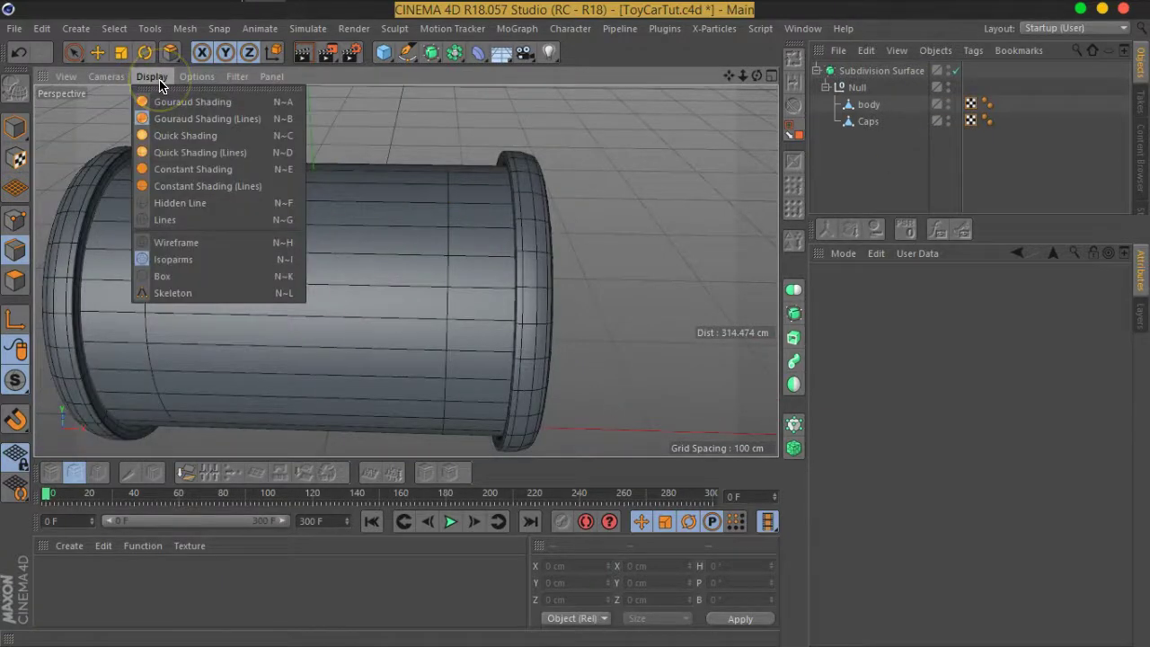
left_click(174, 243)
mouse_move(658, 223)
left_mouse_down("alt")
mouse_move(501, 239)
mouse_move(548, 211)
left_mouse_up("alt")
left_click(956, 70)
mouse_move(575, 249)
left_mouse_down("alt")
mouse_move(598, 239)
mouse_move(585, 213)
mouse_move(518, 206)
left_mouse_up("alt")
scroll(518, 207, "up", 5)
Add loop cuts near the ends of the body with Loop/Path Cut.
left_click(867, 105)
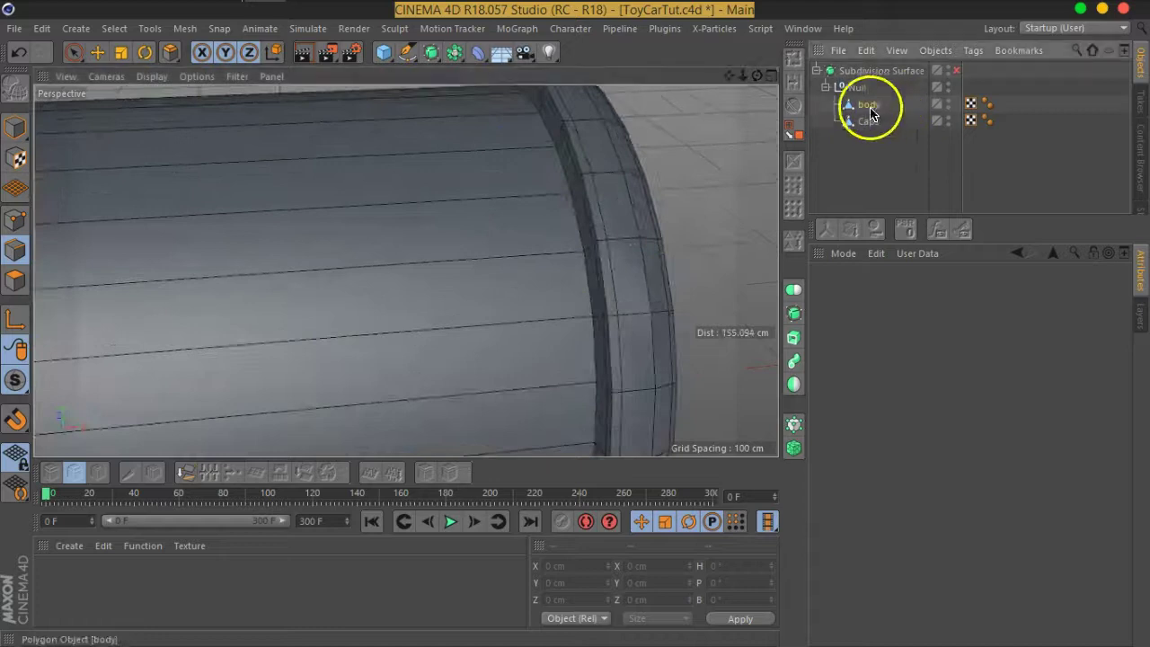
key("Return")
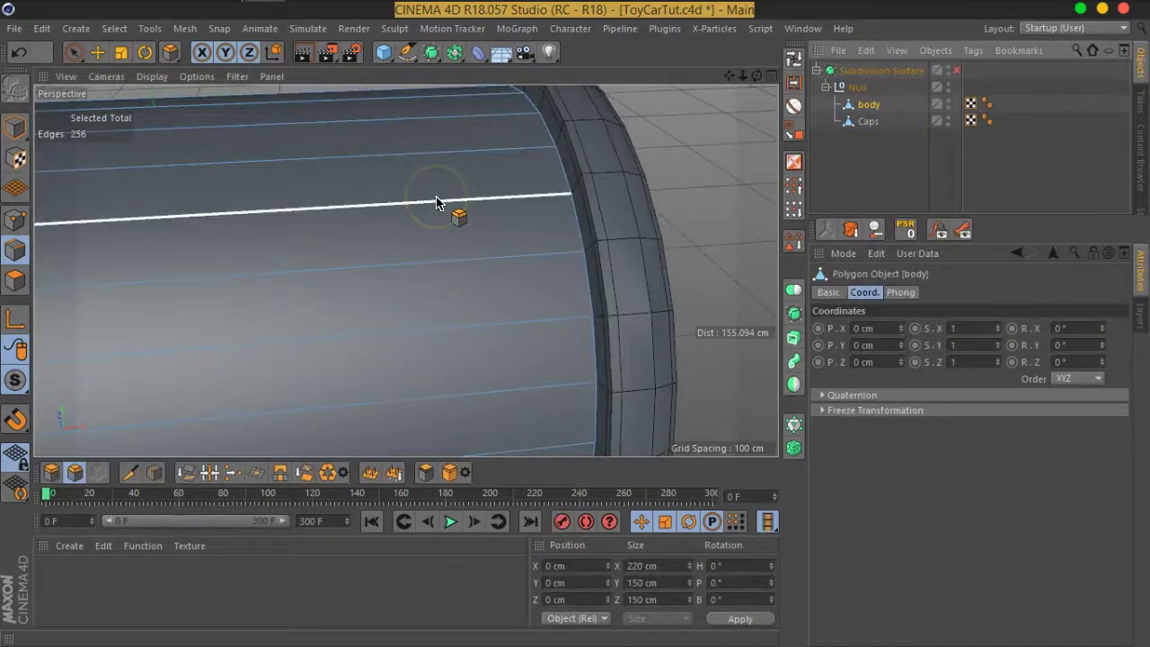
right_click(438, 201)
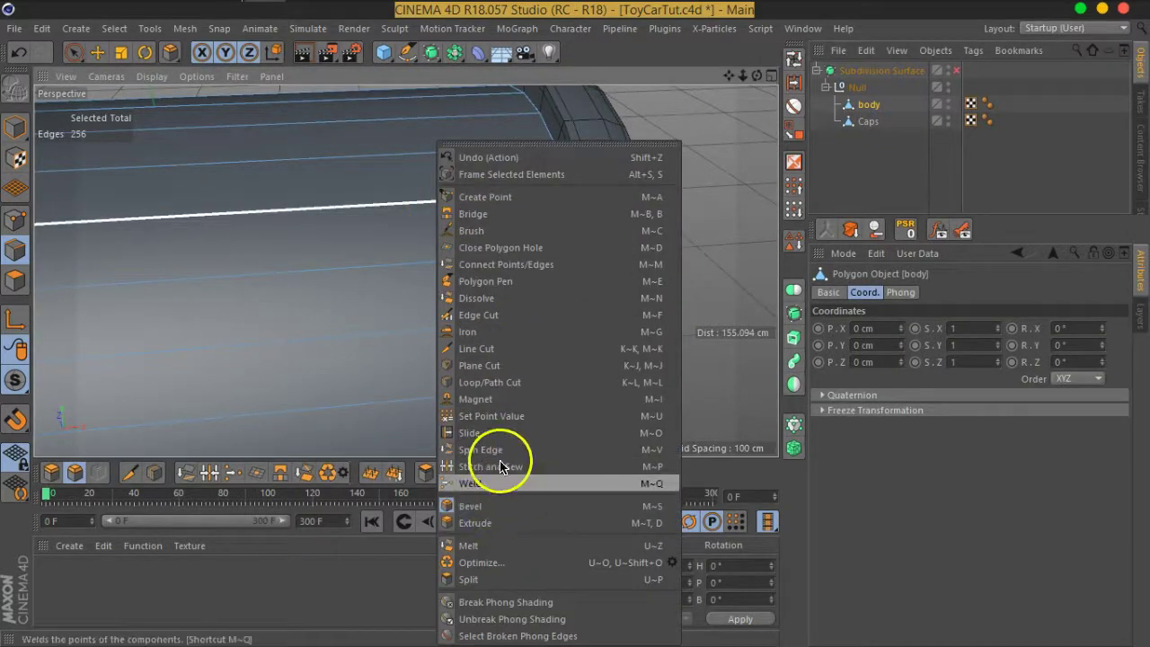
left_click(760, 328)
left_click(154, 472)
scroll(462, 187, "down", 2)
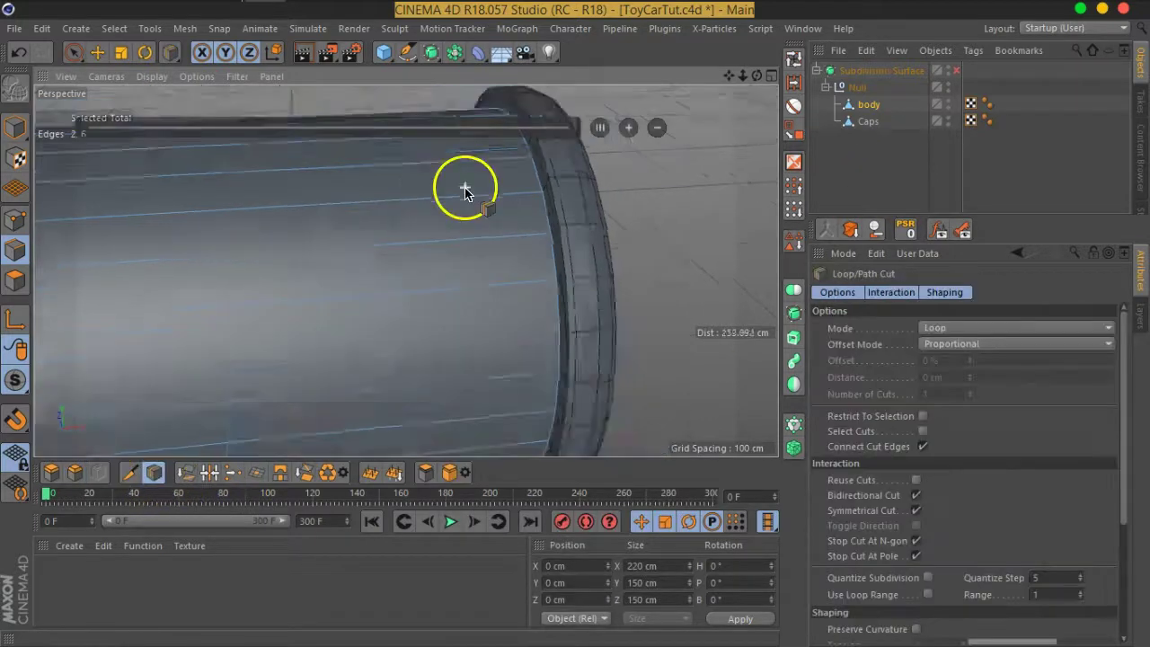
scroll(500, 249, "down", 3)
scroll(467, 251, "down", 2)
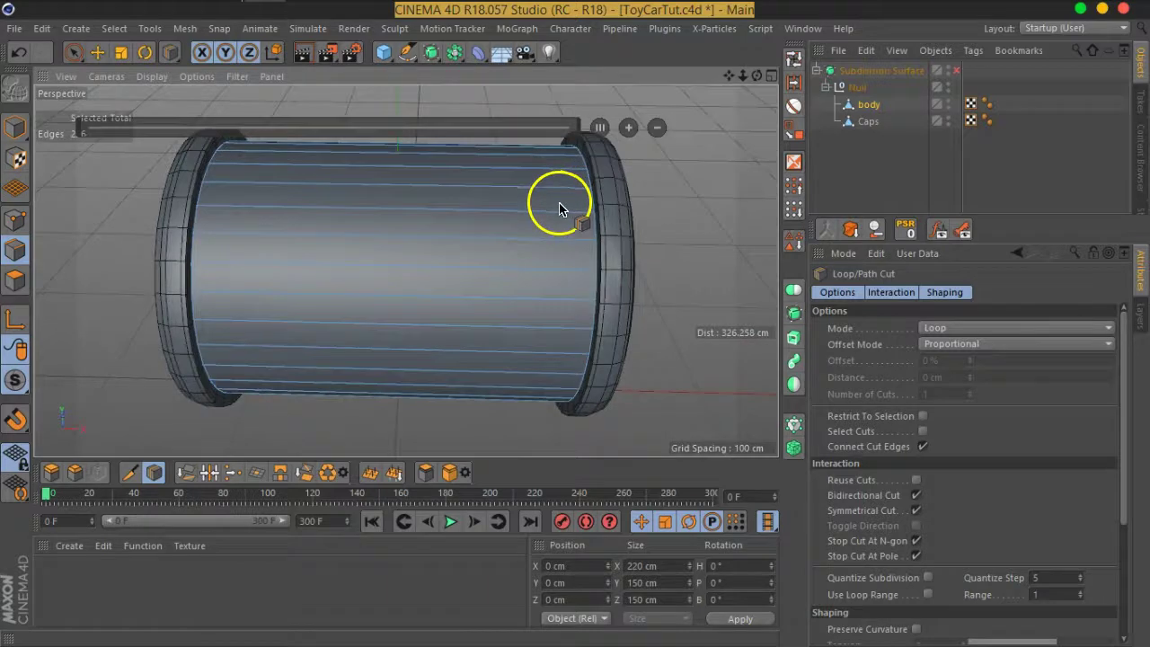
scroll(559, 225, "up", 3)
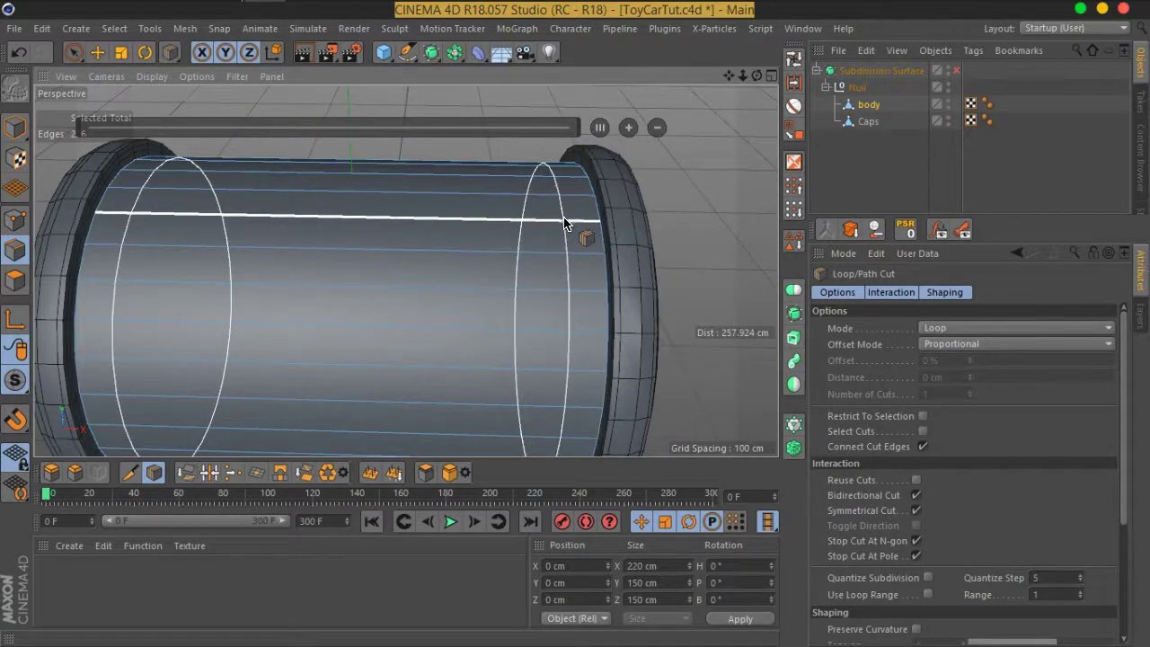
mouse_move(573, 221)
left_mouse_down()
mouse_move(589, 225)
mouse_move(501, 218)
mouse_move(315, 257)
mouse_move(431, 231)
mouse_move(569, 226)
mouse_move(546, 224)
left_mouse_up()
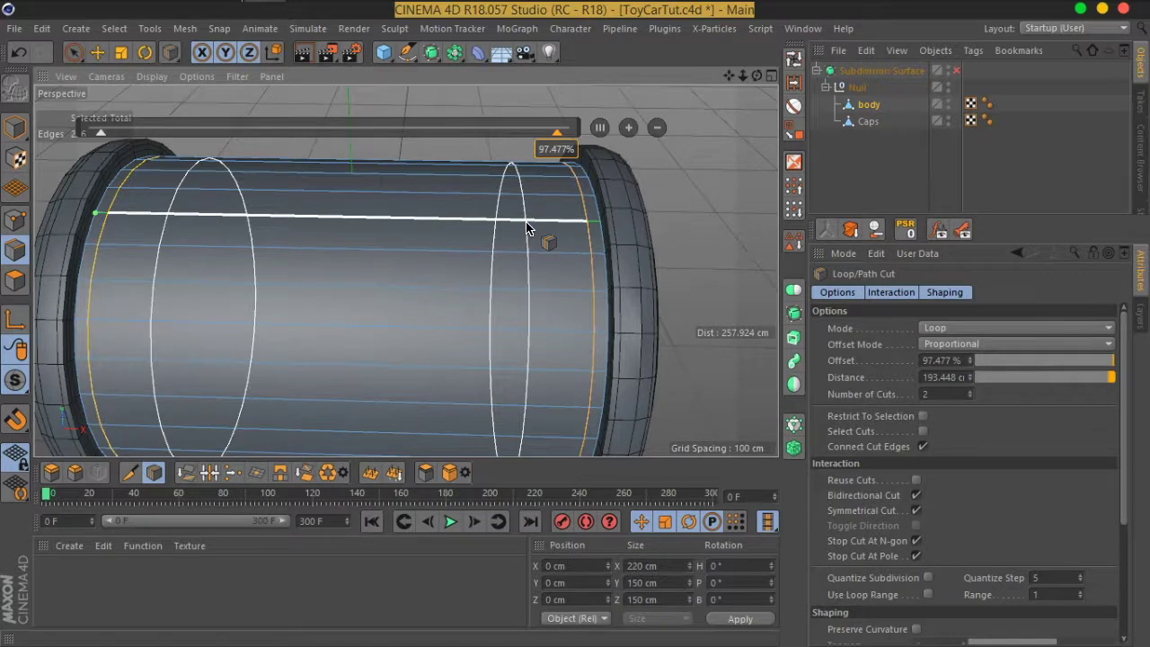
mouse_move(541, 226)
left_mouse_down()
mouse_move(551, 226)
mouse_move(552, 281)
left_mouse_up()
left_click_drag(563, 239, 588, 223)
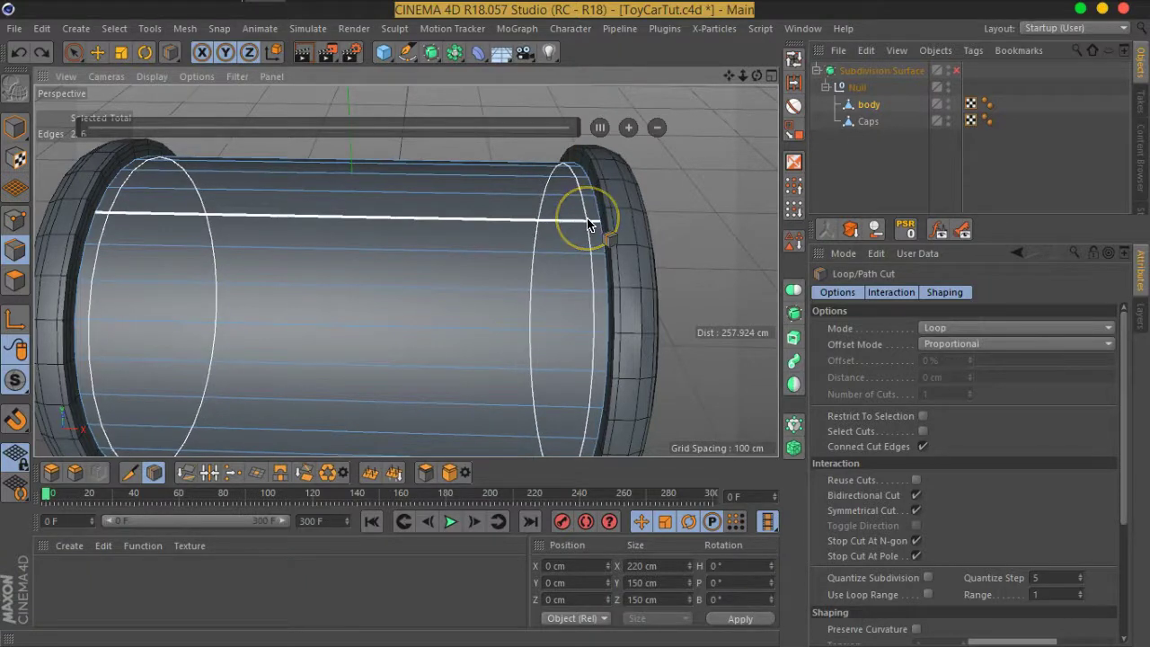
left_click_drag(589, 223, 550, 226)
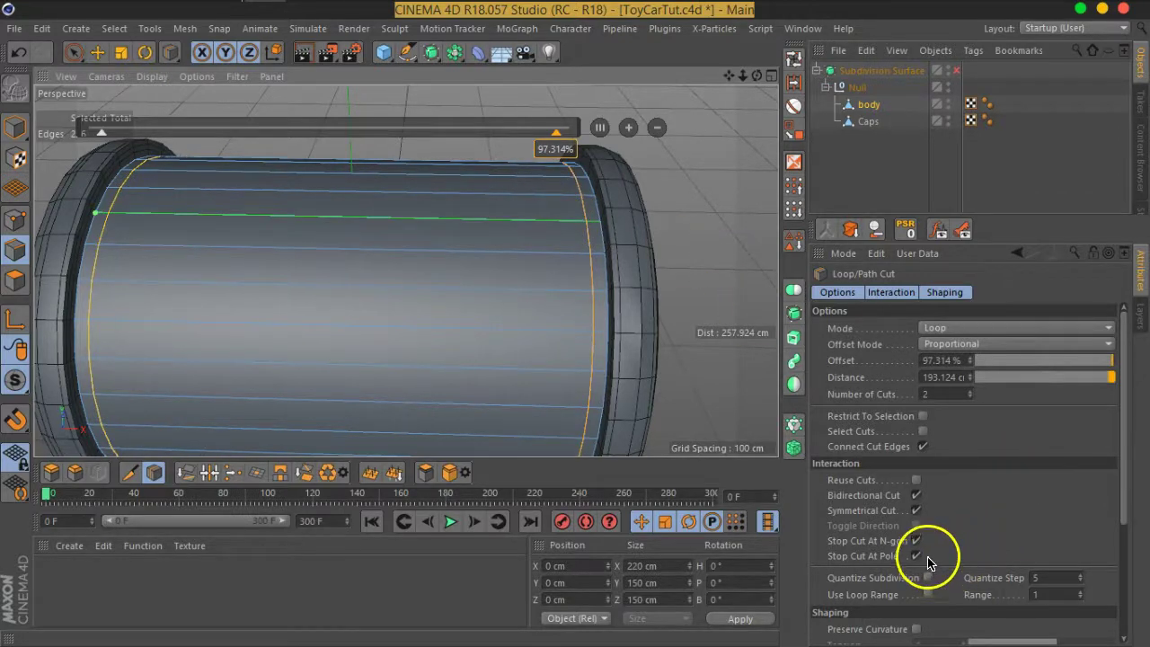
Mirror the loop cuts at both ends with Symmetrical Cut at a 7.084% offset.
left_click(915, 510)
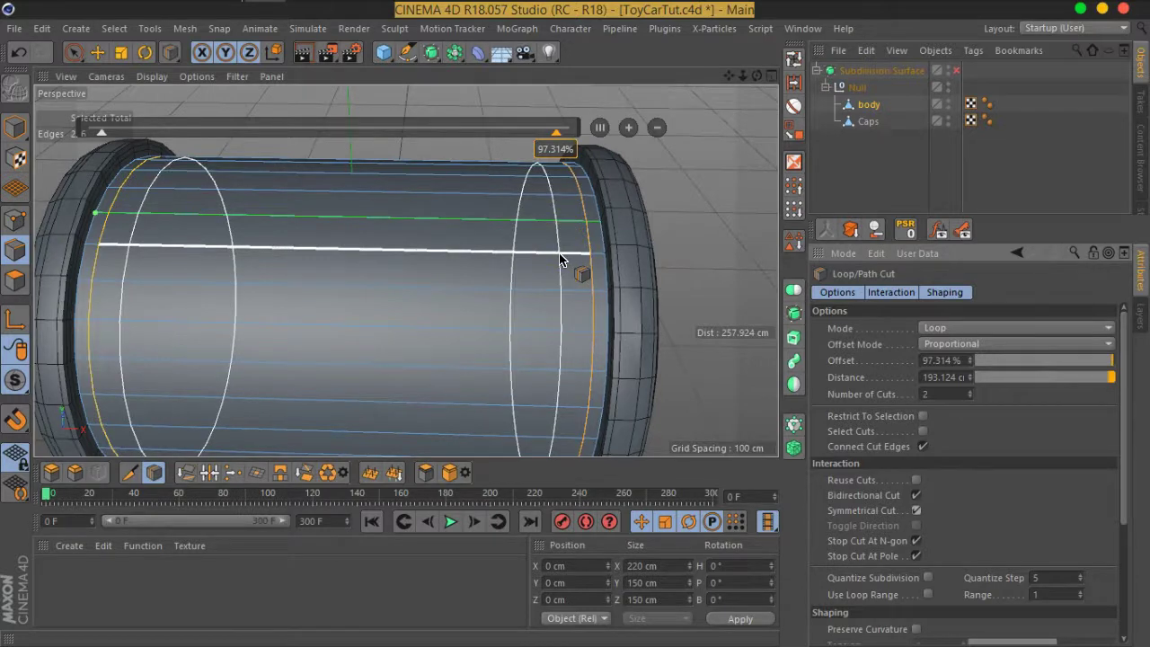
left_click_drag(538, 254, 527, 262)
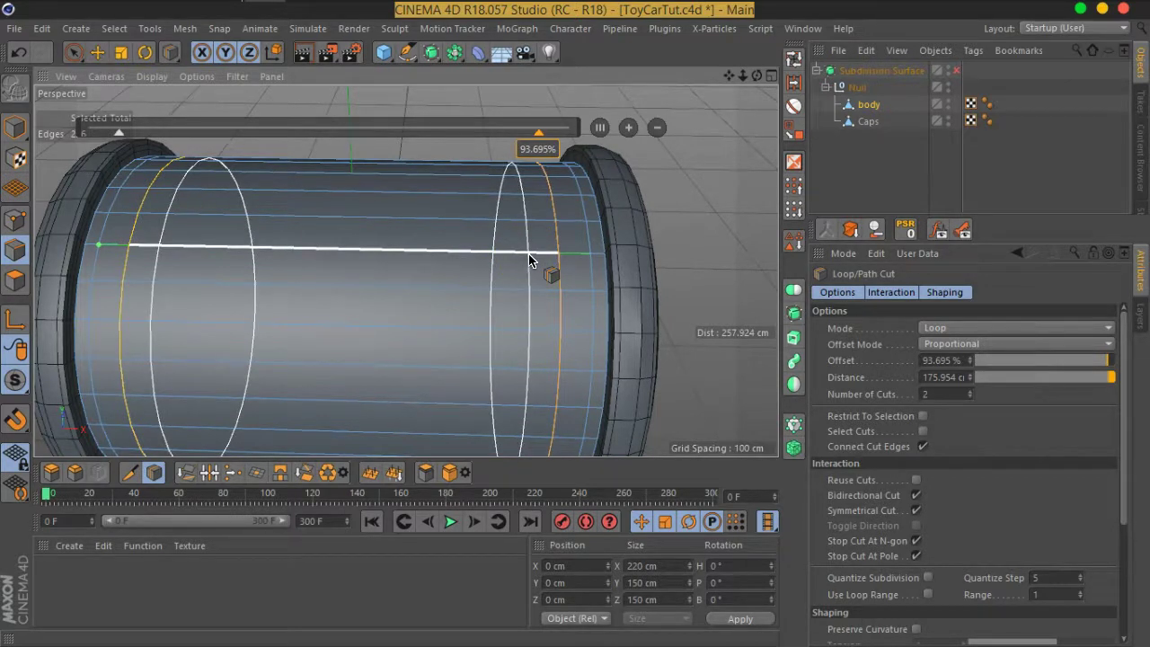
left_click(713, 275)
left_click_drag(513, 257, 357, 208)
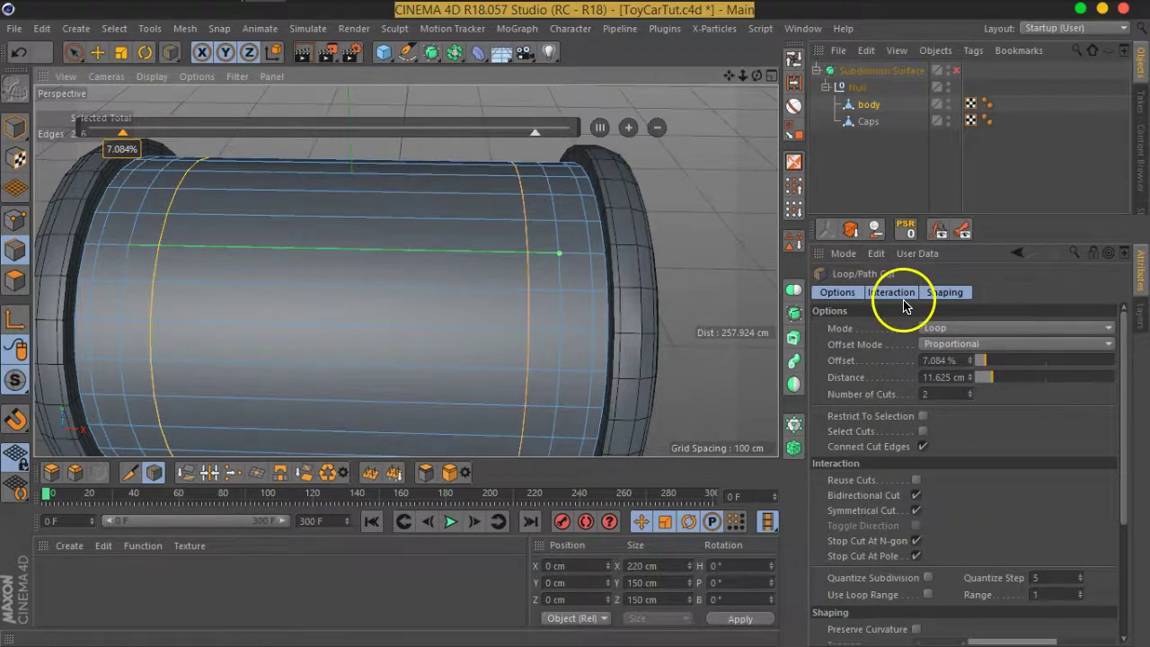
left_click(916, 510)
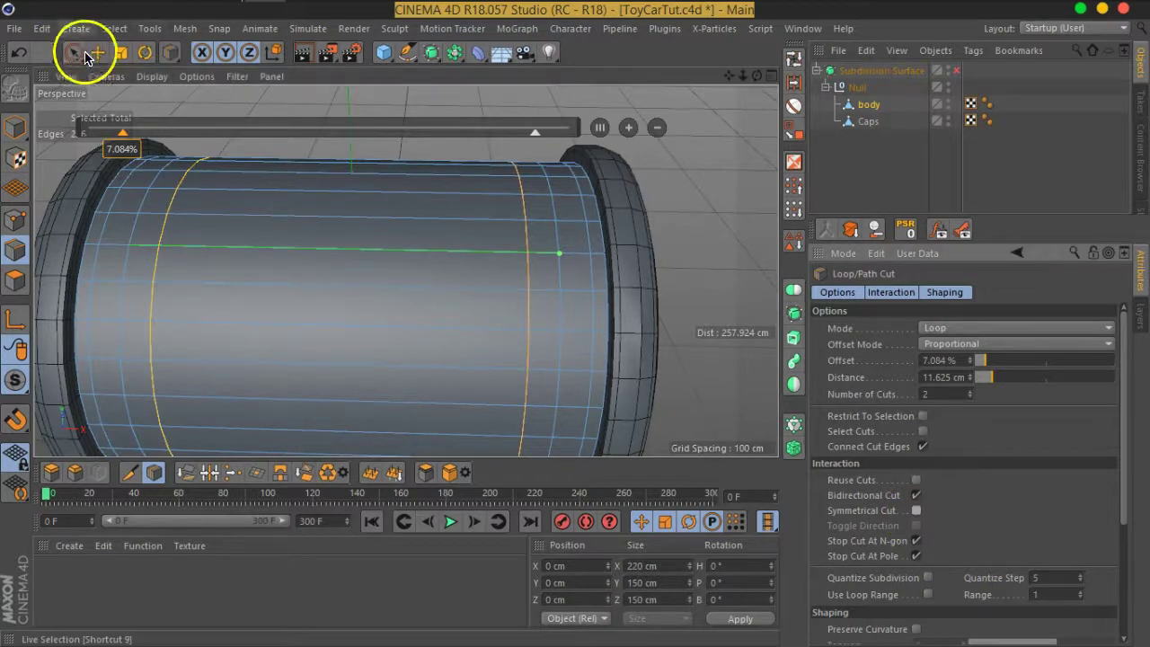
left_click(75, 52)
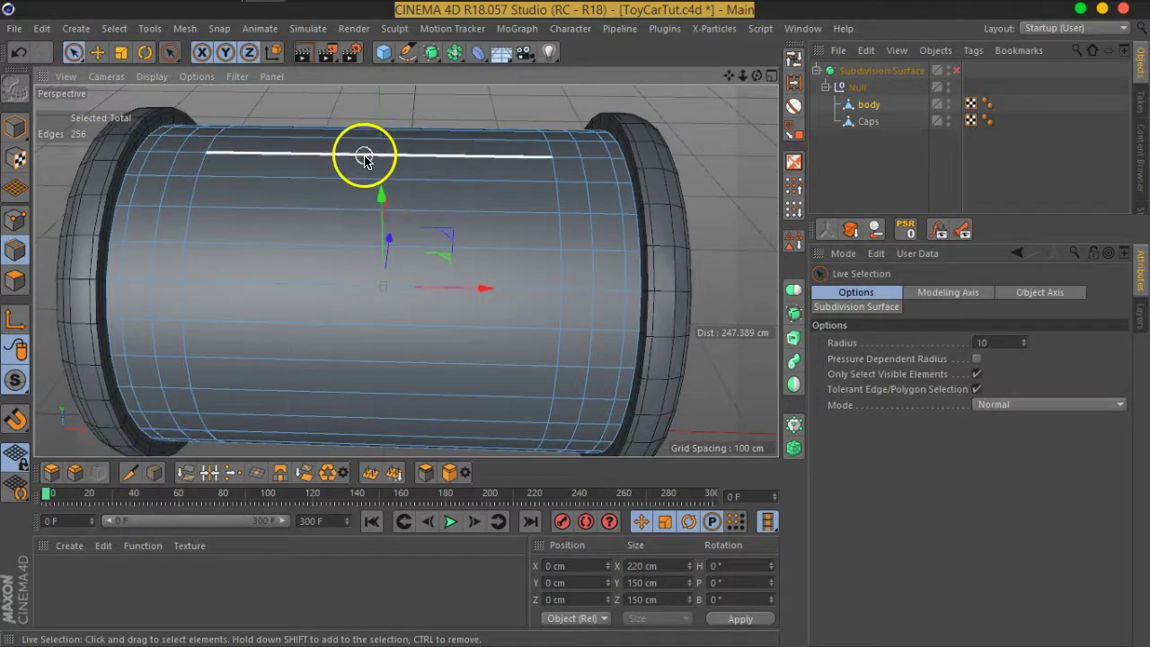
Ring-select the body's lengthwise edges and connect them with a new middle edge loop.
left_click(795, 82)
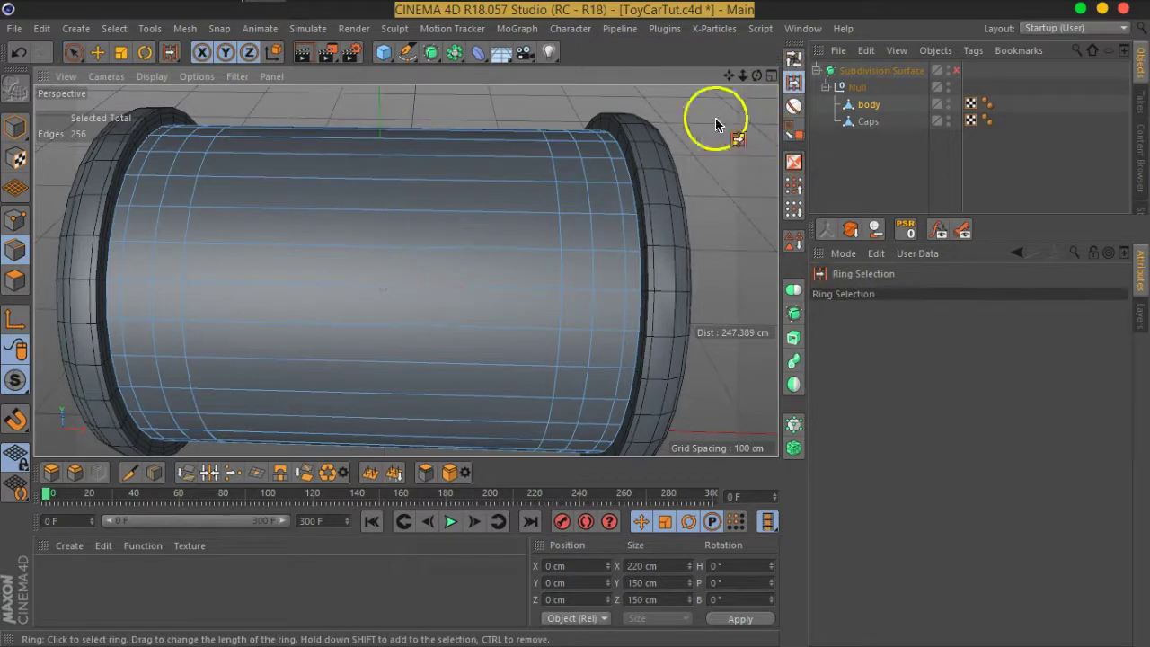
left_click(394, 250)
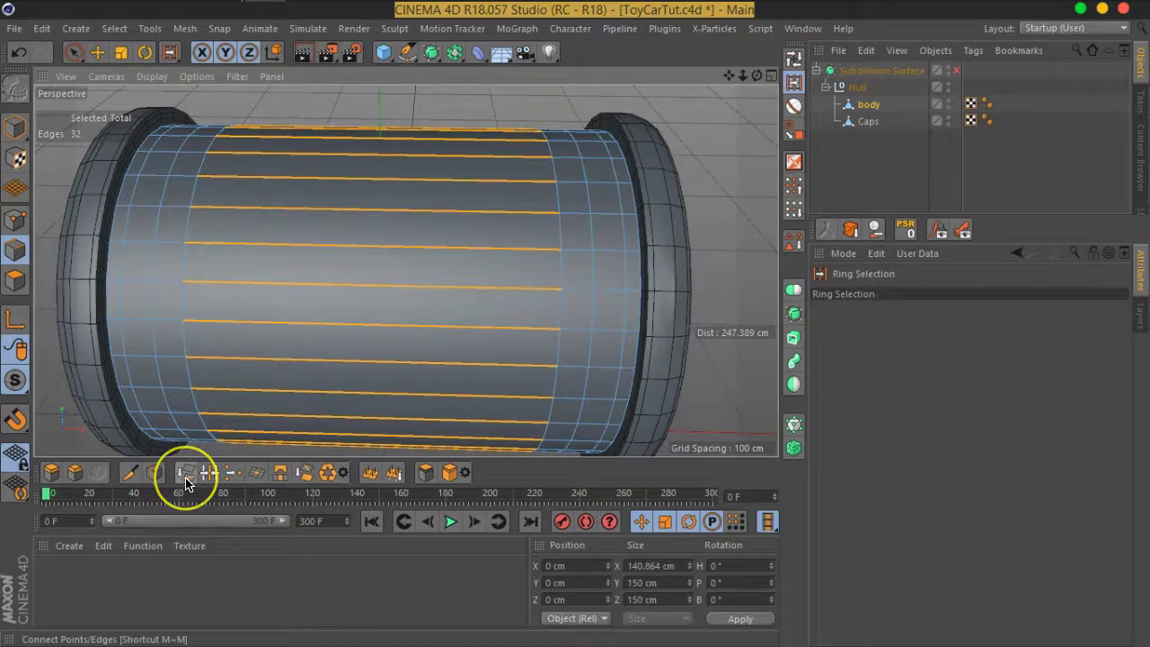
left_click(476, 197)
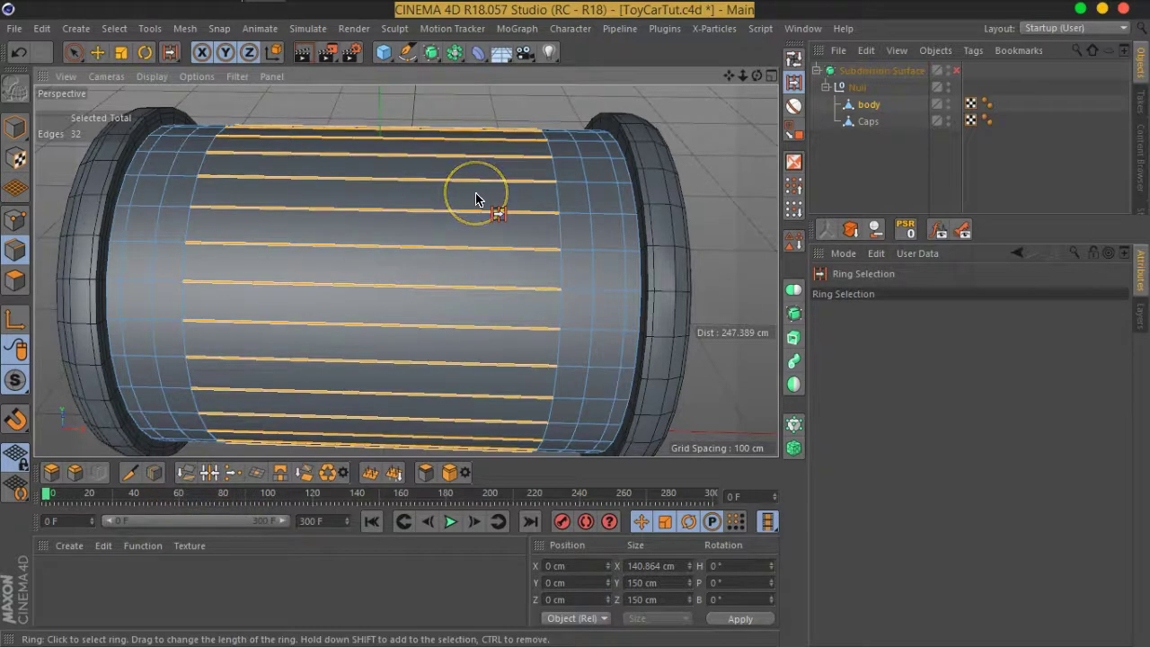
key("m")
key("m")
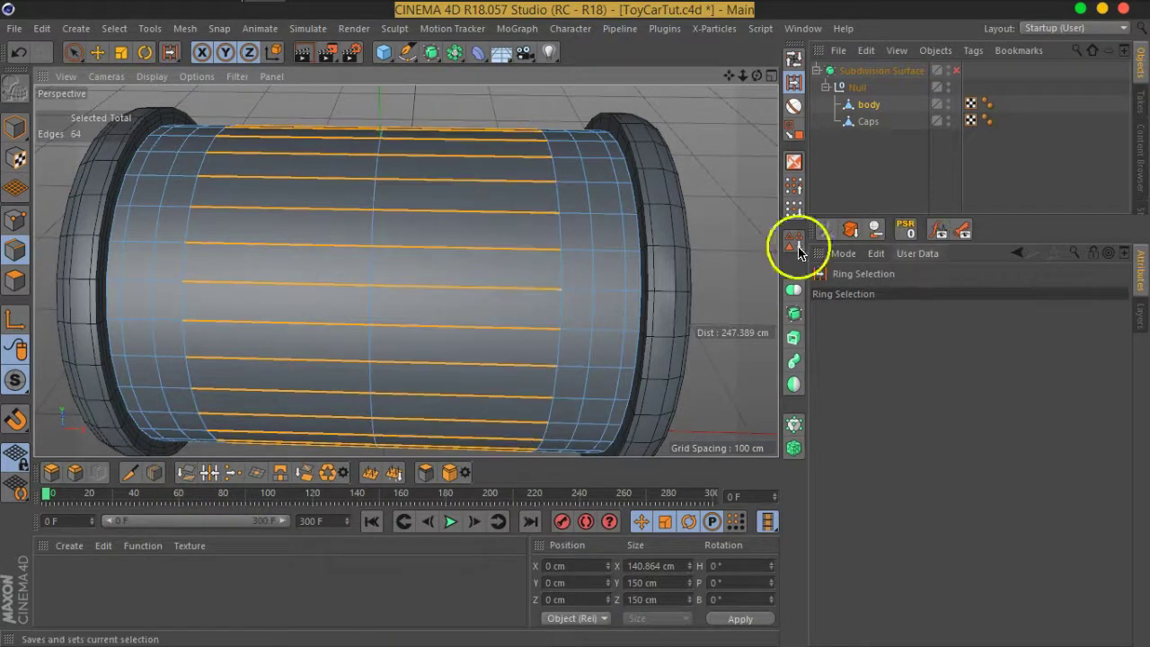
mouse_move(542, 257)
left_mouse_down("alt")
mouse_move(405, 218)
mouse_move(481, 205)
mouse_move(504, 226)
mouse_move(380, 197)
mouse_move(77, 251)
mouse_move(99, 135)
left_mouse_up("alt")
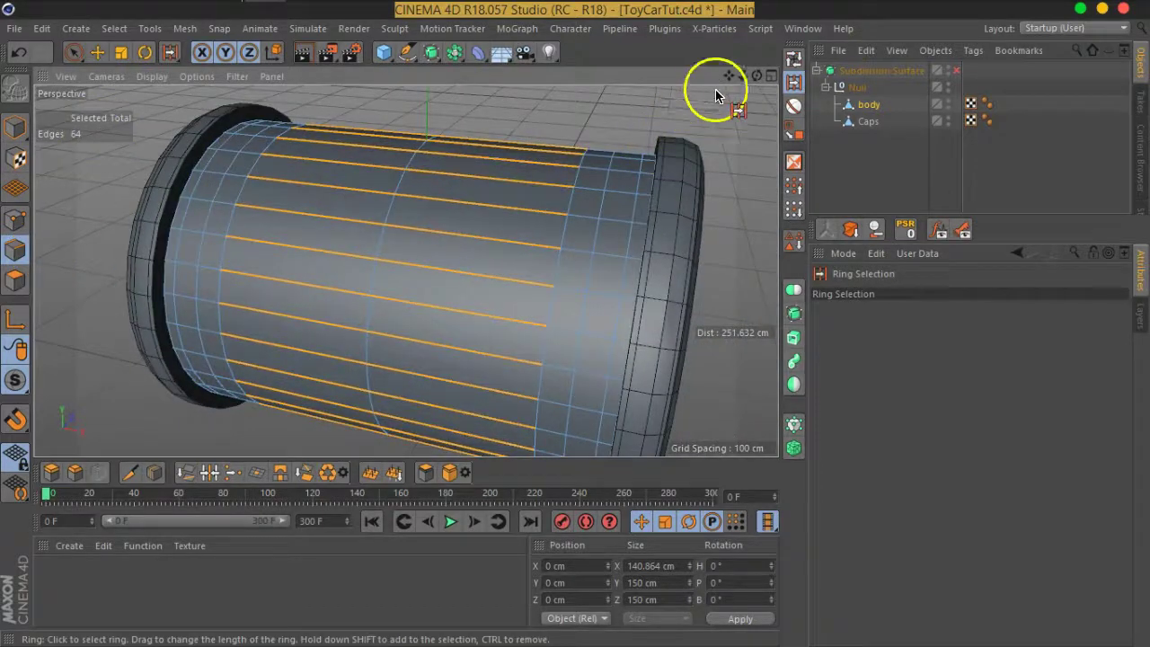
Loop-select the new middle edge loop around the body.
left_click(793, 57)
left_click(405, 188)
mouse_move(410, 224)
left_mouse_down("alt")
mouse_move(449, 236)
mouse_move(443, 162)
mouse_move(487, 138)
left_mouse_up("alt")
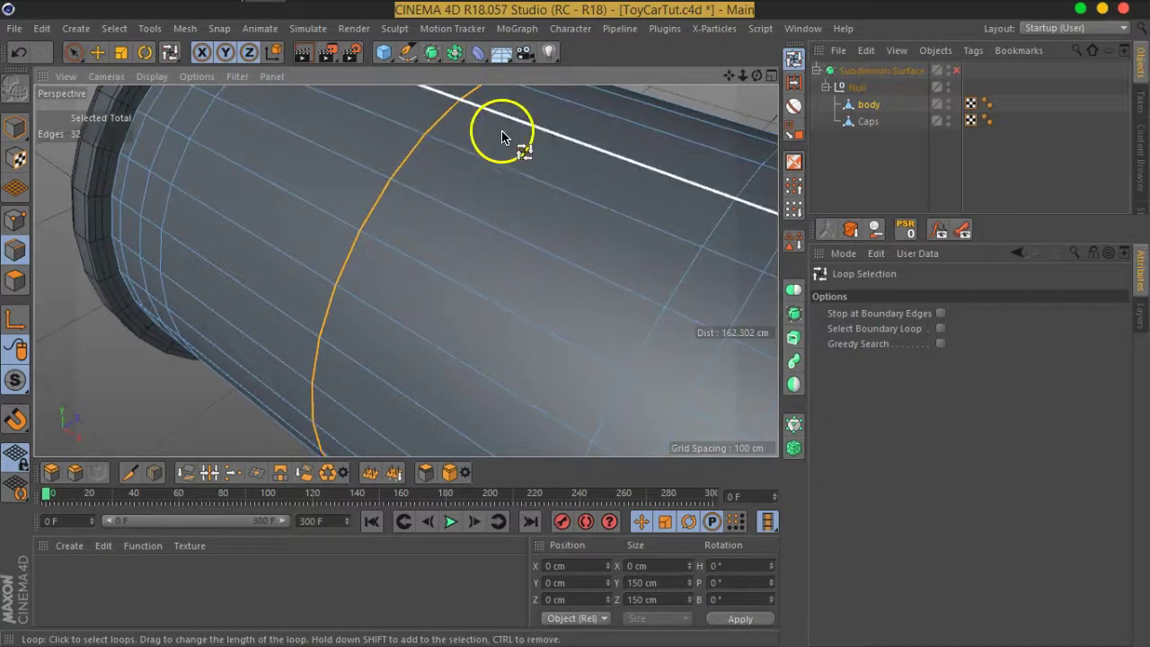
mouse_move(462, 197)
left_mouse_down("alt")
mouse_move(449, 231)
mouse_move(477, 169)
mouse_move(462, 239)
mouse_move(467, 231)
mouse_move(449, 249)
mouse_move(457, 234)
mouse_move(477, 257)
mouse_move(404, 228)
left_mouse_up("alt")
left_click(409, 226)
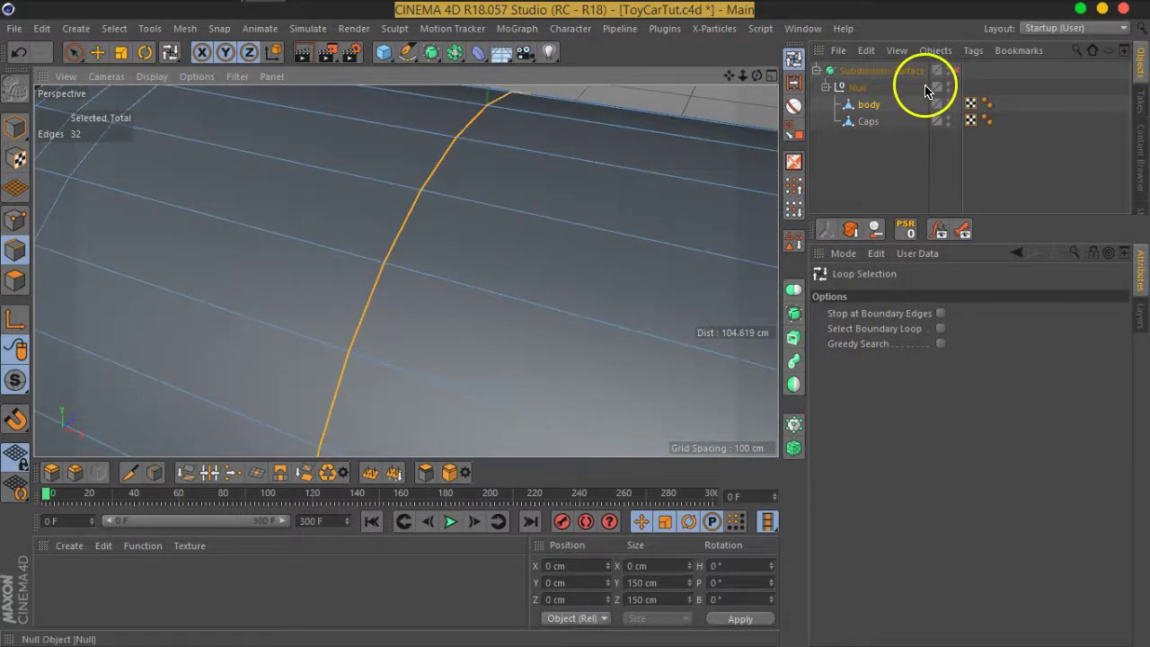
Turn on the smoothing subdivision preview and inspect the whole body.
left_click(955, 71)
scroll(501, 237, "down", 5)
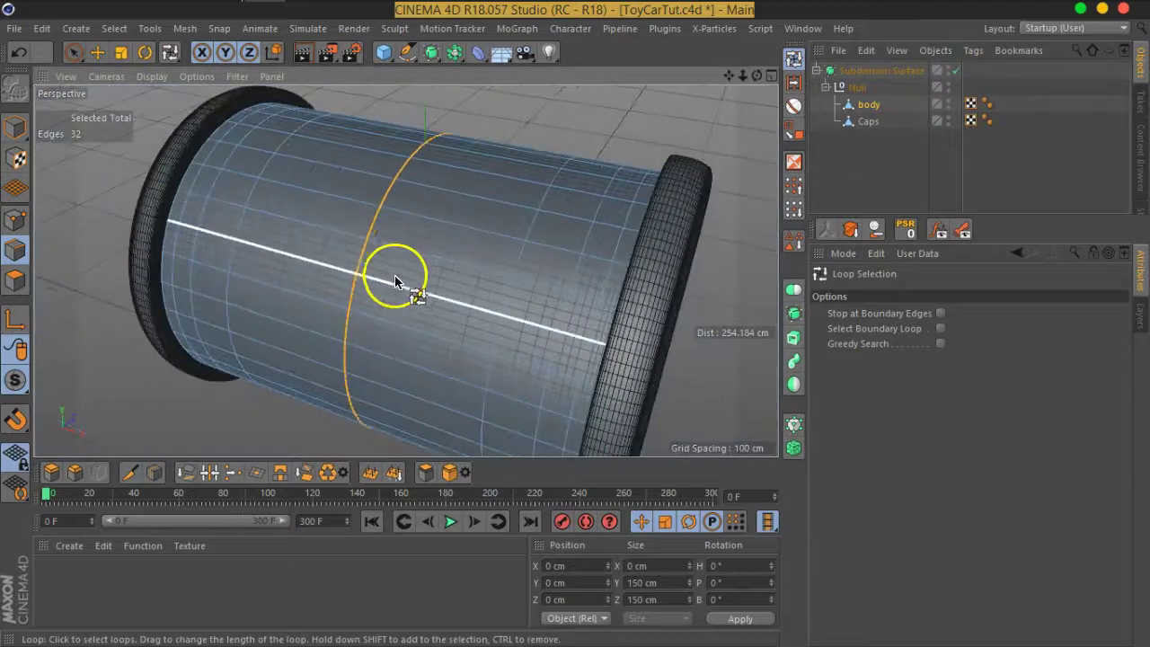
left_click_drag(392, 274, 531, 225, "alt")
mouse_move(141, 282)
left_mouse_down("alt")
mouse_move(372, 290)
mouse_move(252, 292)
left_mouse_up("alt")
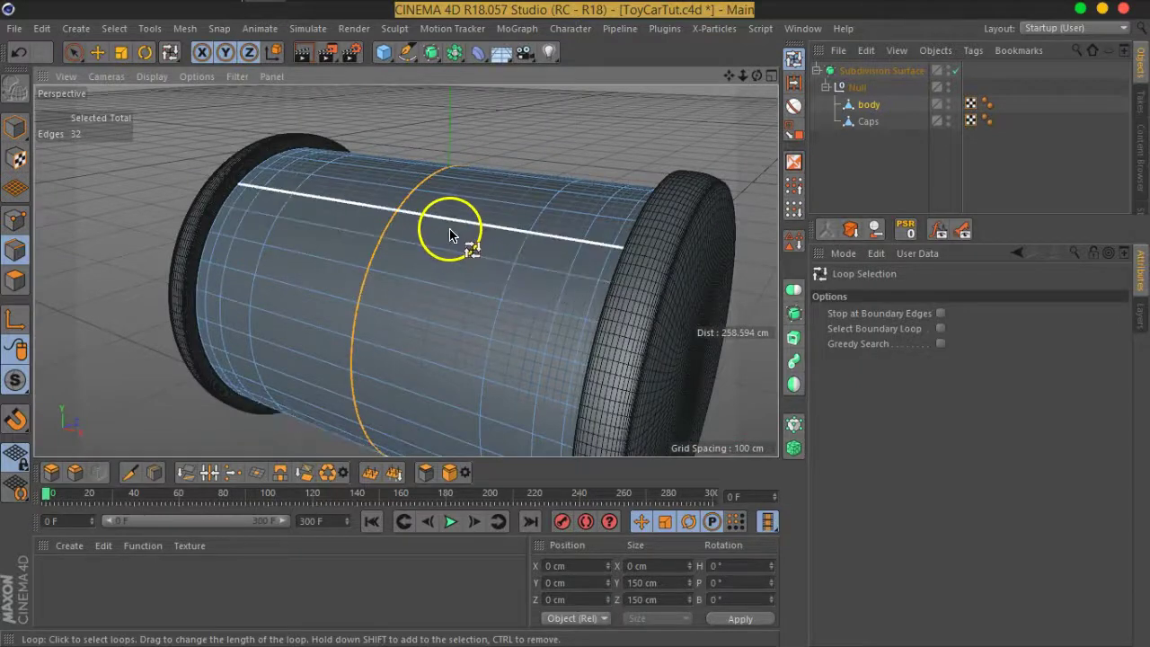
scroll(450, 235, "up", 5)
scroll(418, 244, "up", 2)
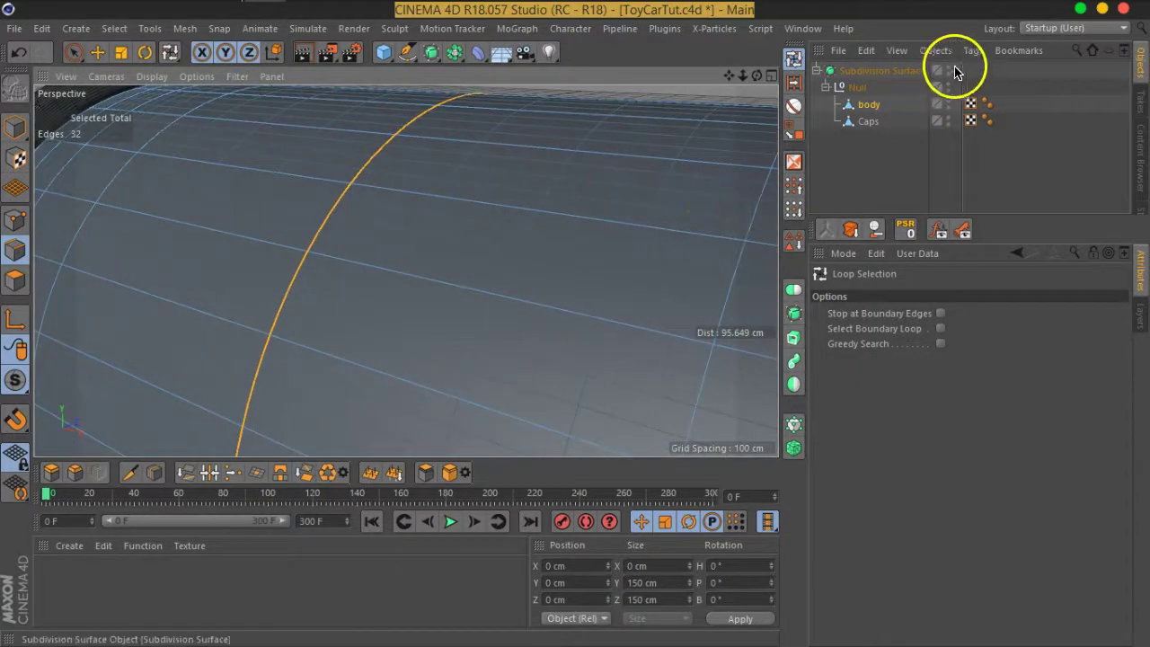
scroll(436, 211, "down", 3)
scroll(446, 242, "down", 2)
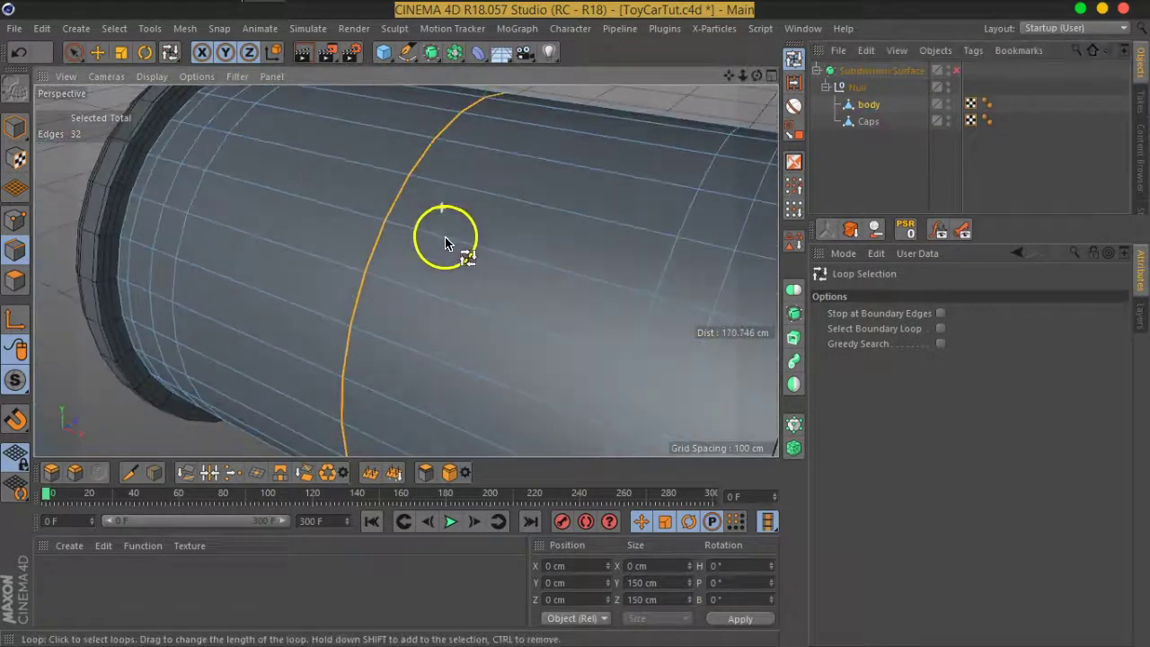
scroll(397, 219, "up", 1)
Bevel the selected middle loop into two parallel loops with a 10.863 cm offset.
right_click(398, 212)
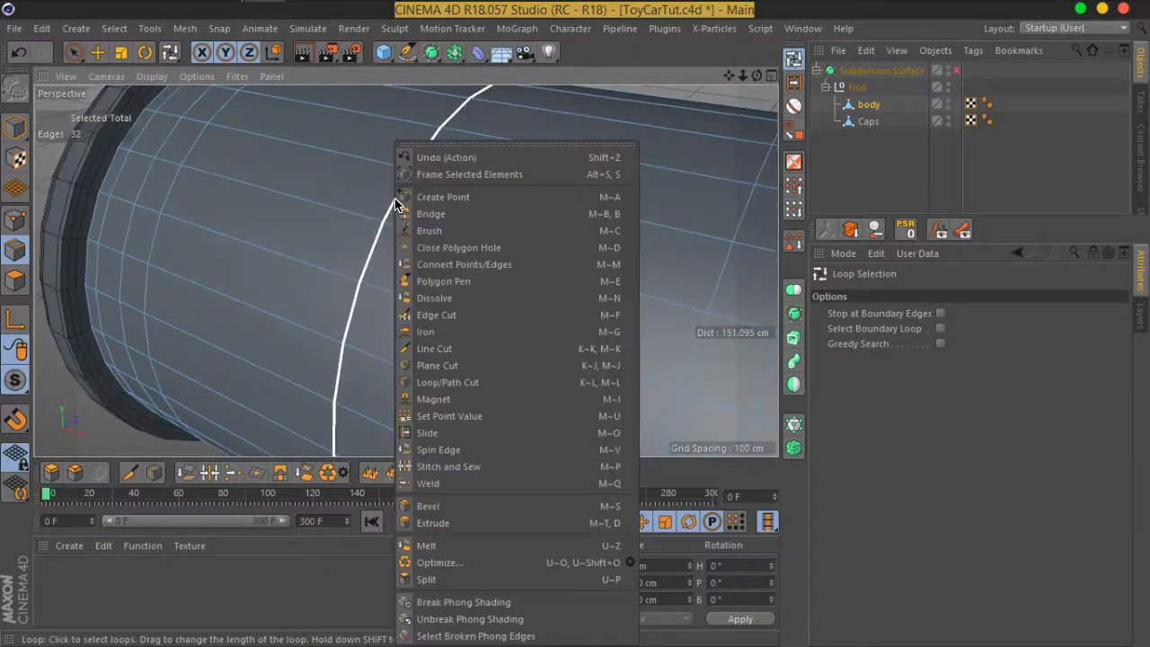
left_click(428, 505)
mouse_move(462, 287)
left_mouse_down("alt")
mouse_move(472, 278)
mouse_move(425, 252)
mouse_move(465, 247)
left_mouse_up("alt")
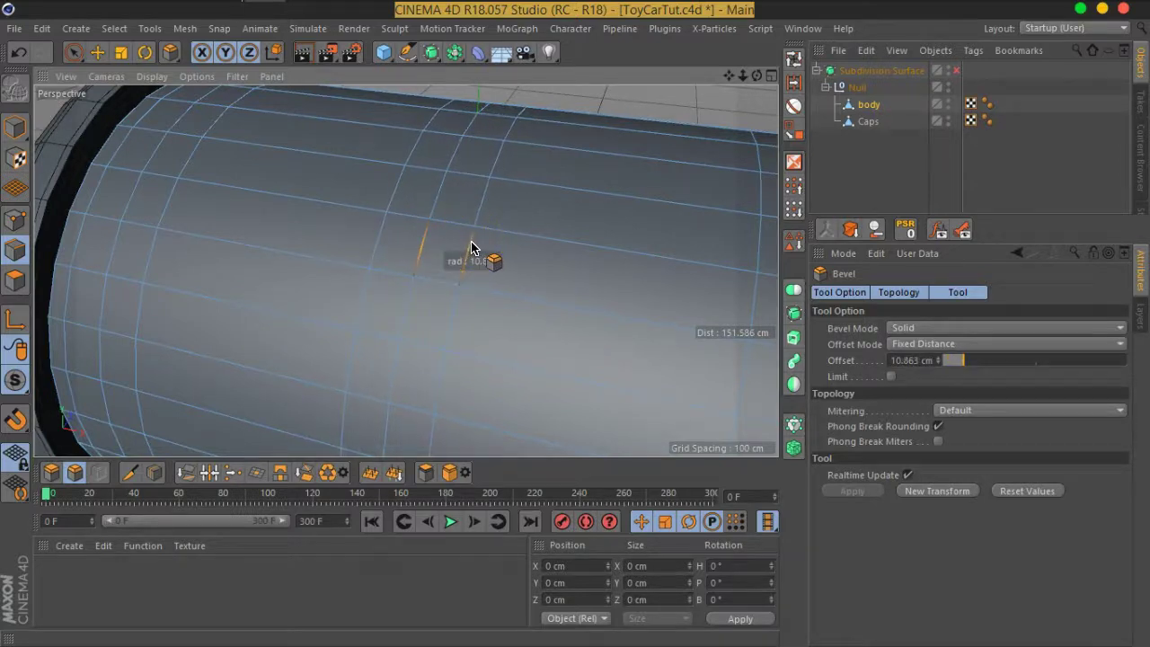
mouse_move(606, 322)
left_mouse_down("alt")
mouse_move(714, 224)
mouse_move(737, 223)
mouse_move(531, 243)
mouse_move(480, 270)
mouse_move(602, 284)
mouse_move(497, 295)
mouse_move(501, 278)
left_mouse_up("alt")
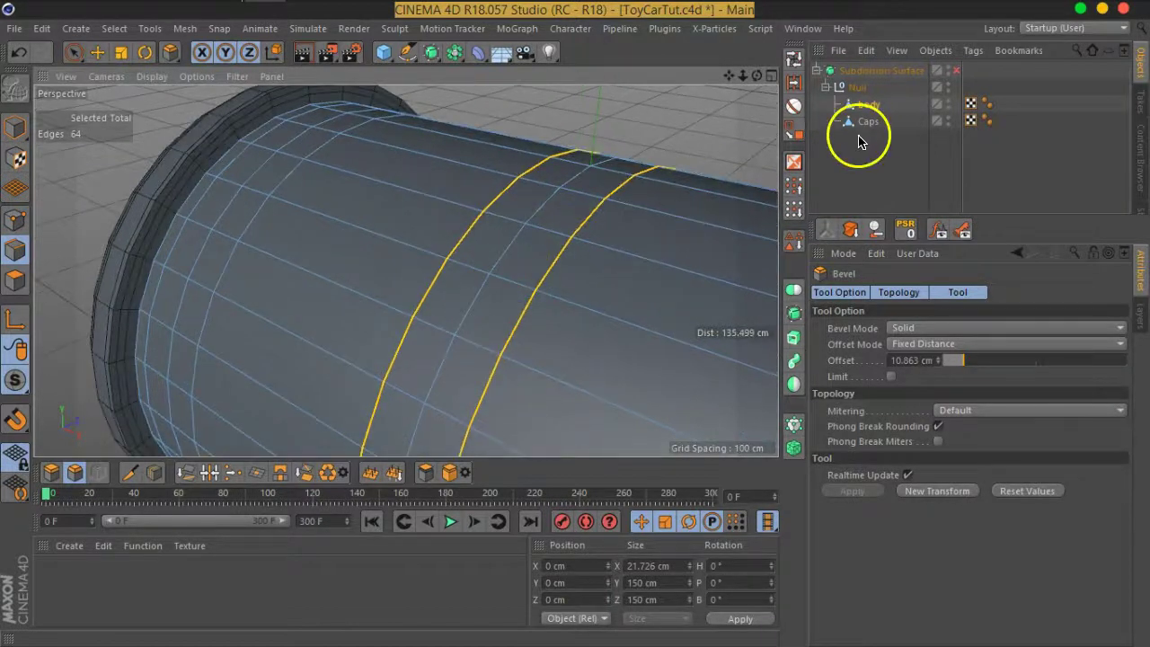
Loop-select the band's two polygon rows and split them into their own object.
left_click(22, 278)
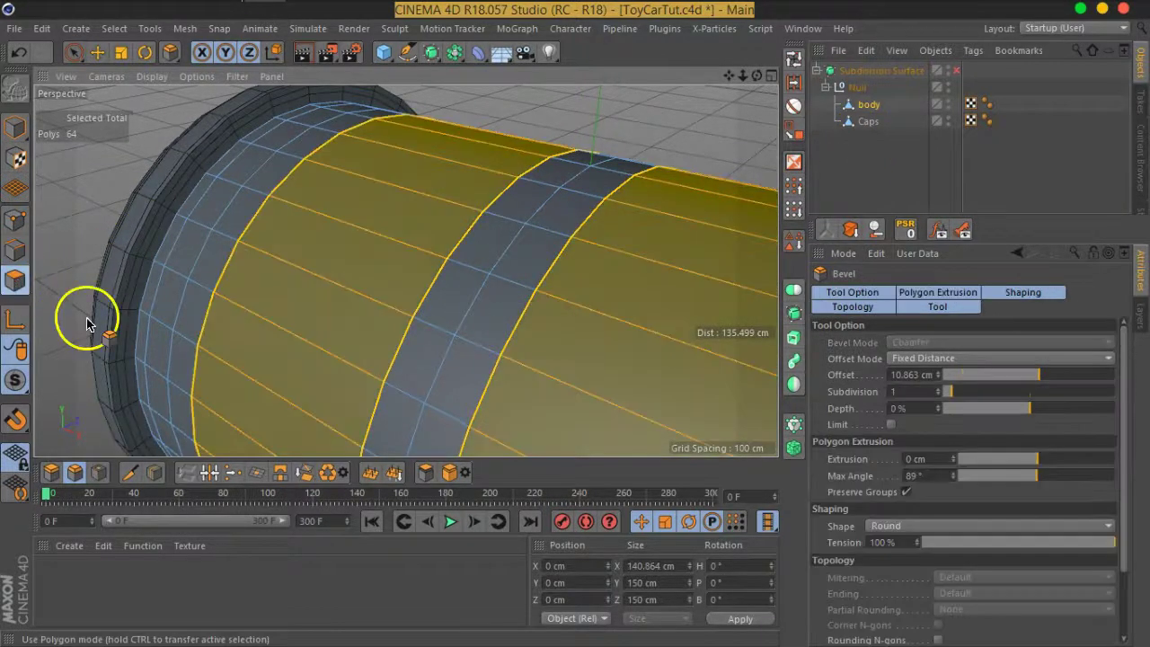
key("u")
key("l")
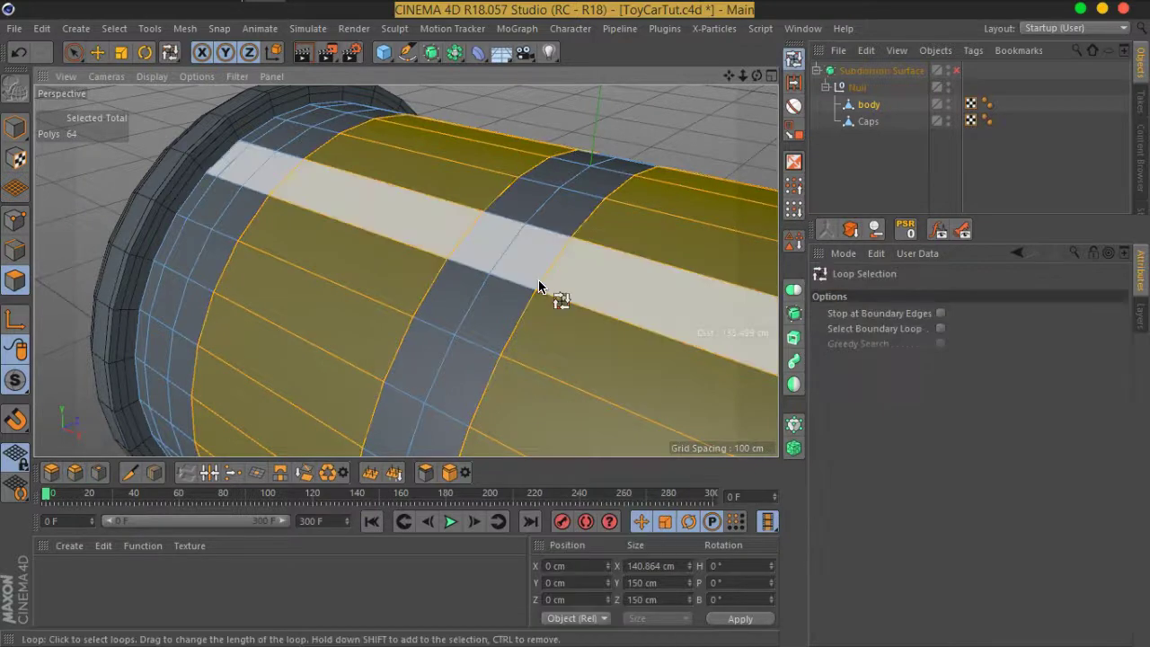
left_click(519, 293)
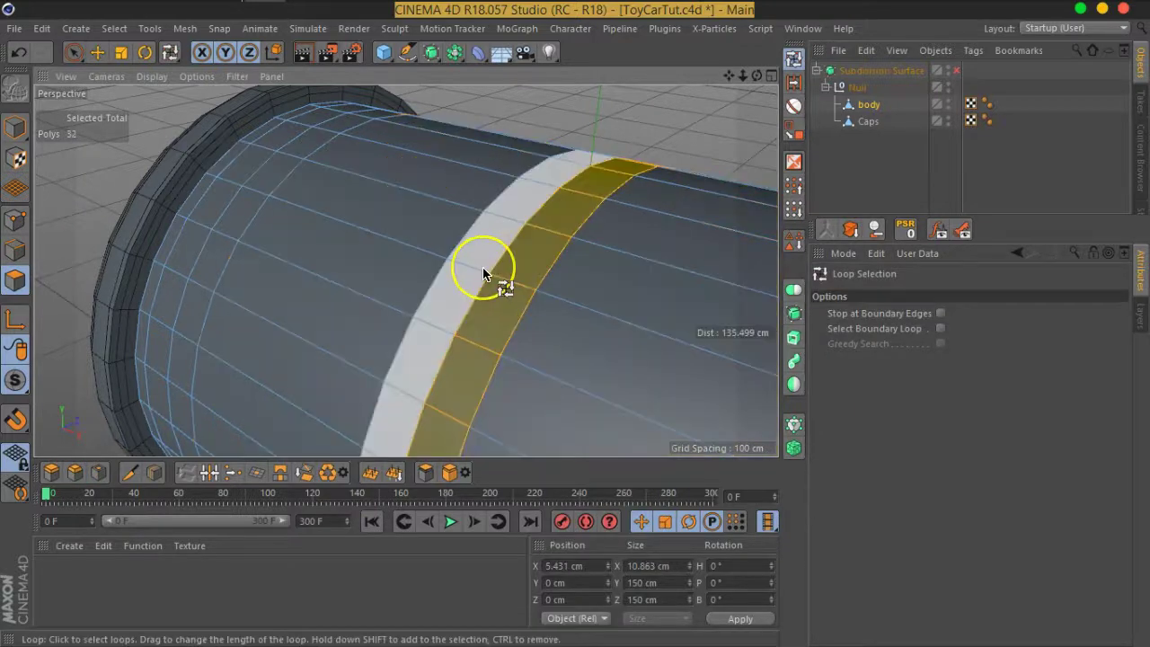
left_click(483, 274, "shift")
mouse_move(539, 323)
left_mouse_down("alt")
mouse_move(645, 286)
mouse_move(495, 342)
mouse_move(585, 347)
mouse_move(542, 331)
mouse_move(560, 262)
mouse_move(452, 260)
mouse_move(555, 269)
mouse_move(513, 257)
mouse_move(475, 282)
mouse_move(505, 288)
mouse_move(469, 312)
mouse_move(437, 260)
mouse_move(444, 211)
left_mouse_up("alt")
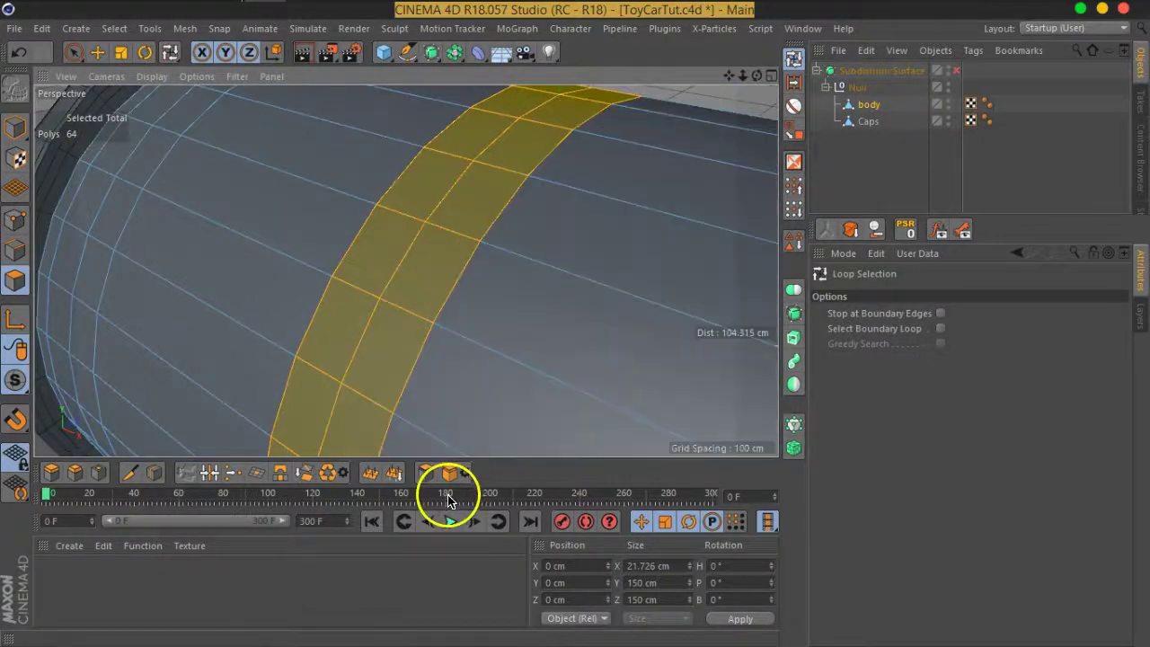
left_click(426, 475)
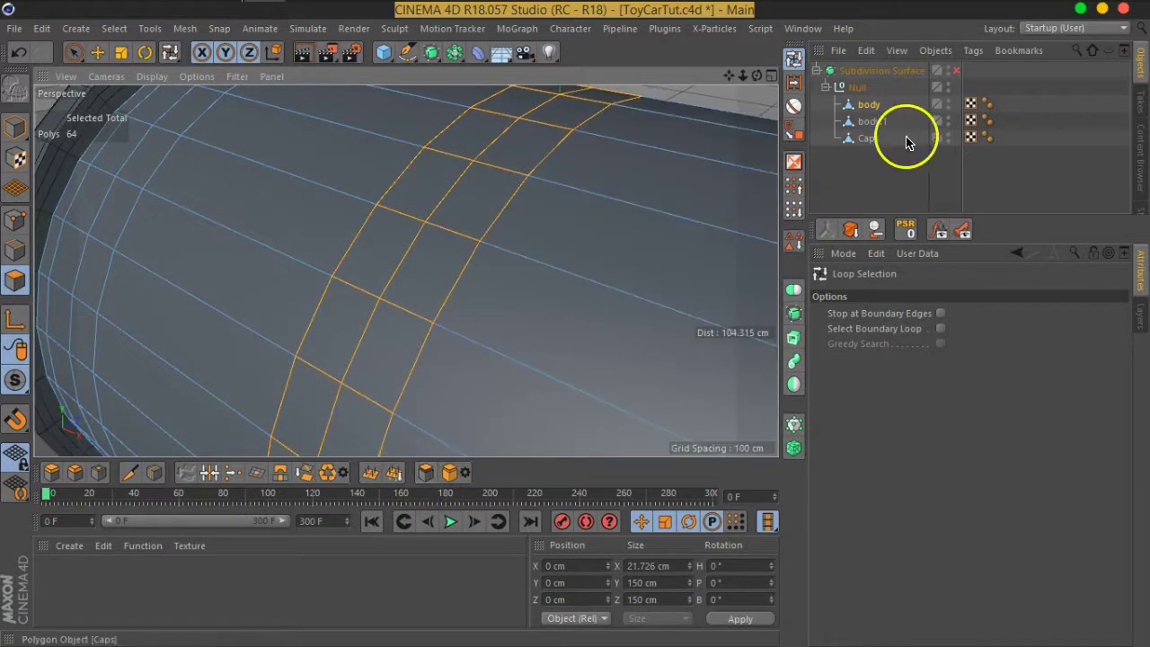
Rename the split object body.1 to 'Built' and reselect the body object.
left_click(871, 125)
double_click(871, 124)
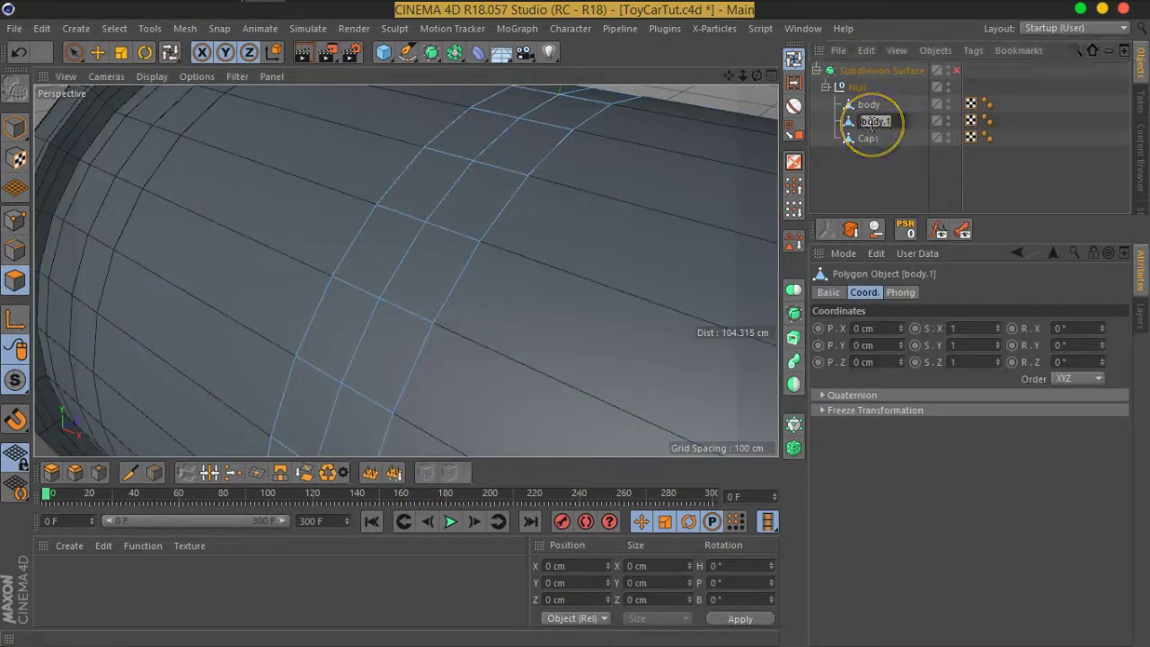
type("But")
key("Return")
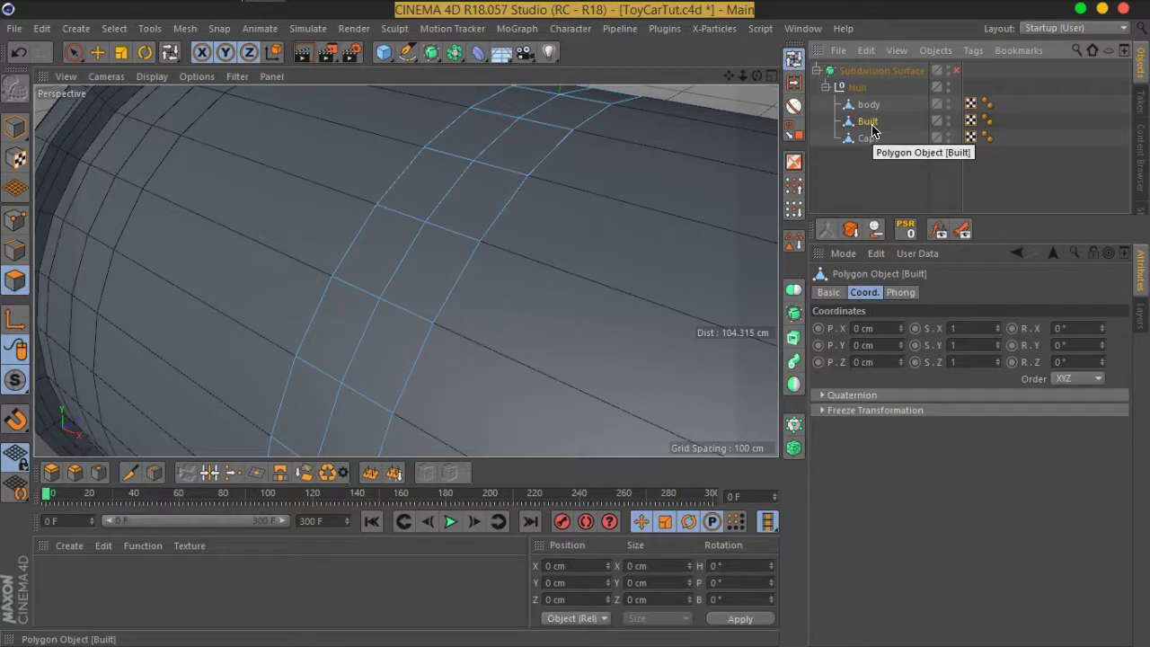
left_click(897, 182)
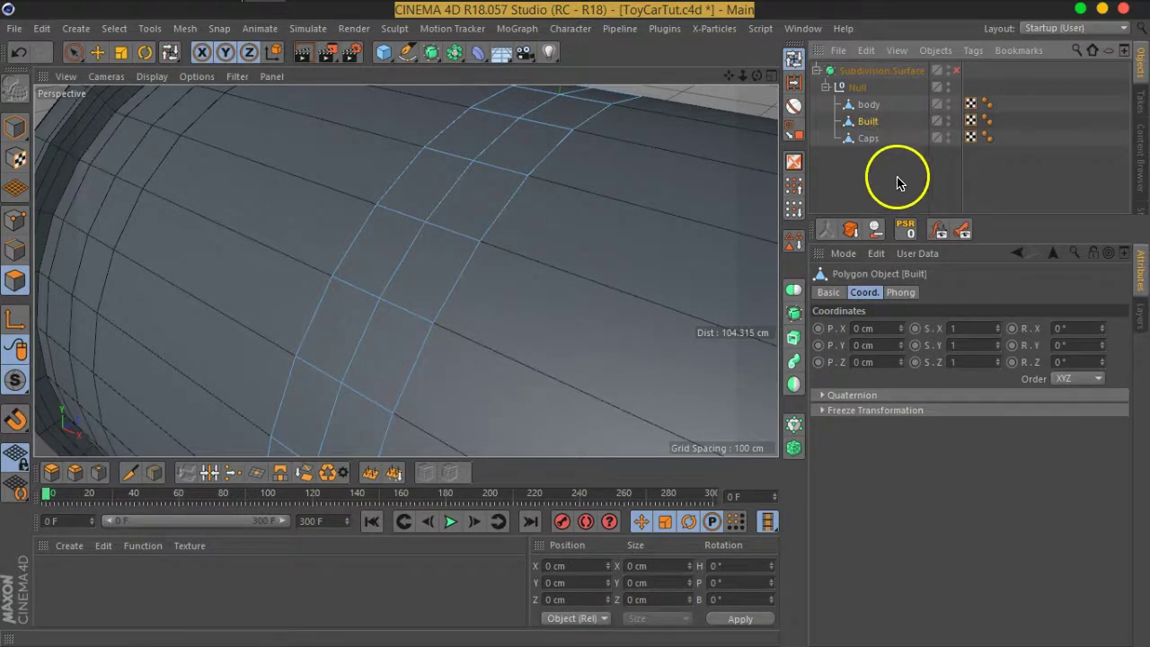
left_click(954, 71)
left_click(955, 71)
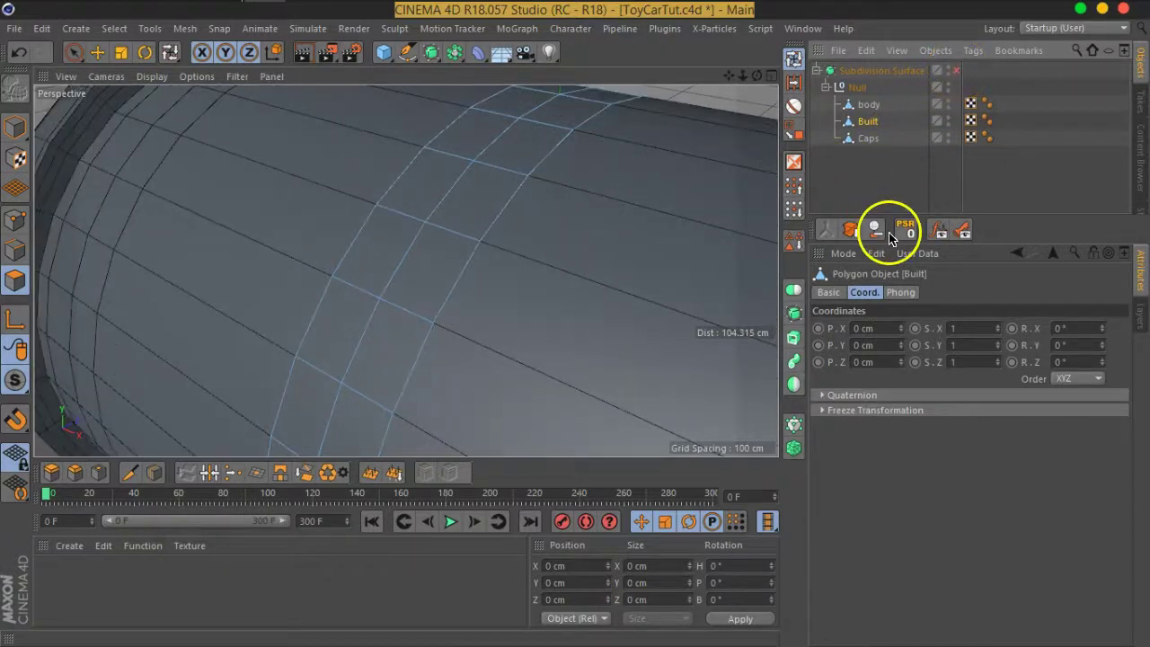
left_click(866, 105)
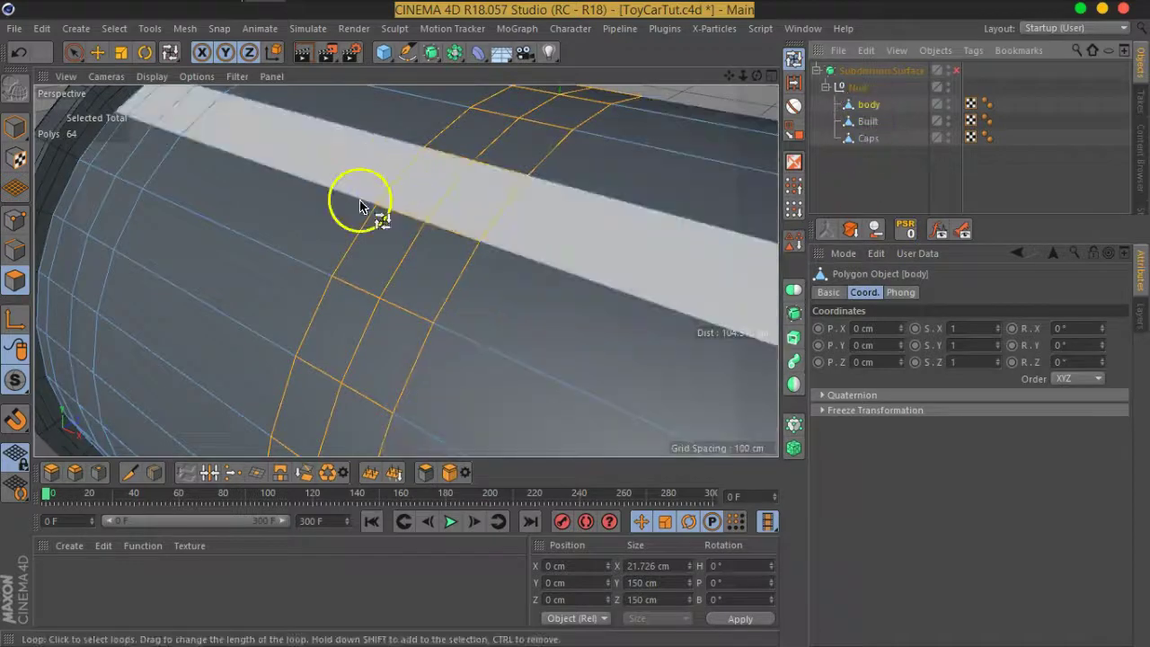
left_click(74, 52)
Select the Built object and pick polygons on the band with Live Selection.
left_click(885, 152)
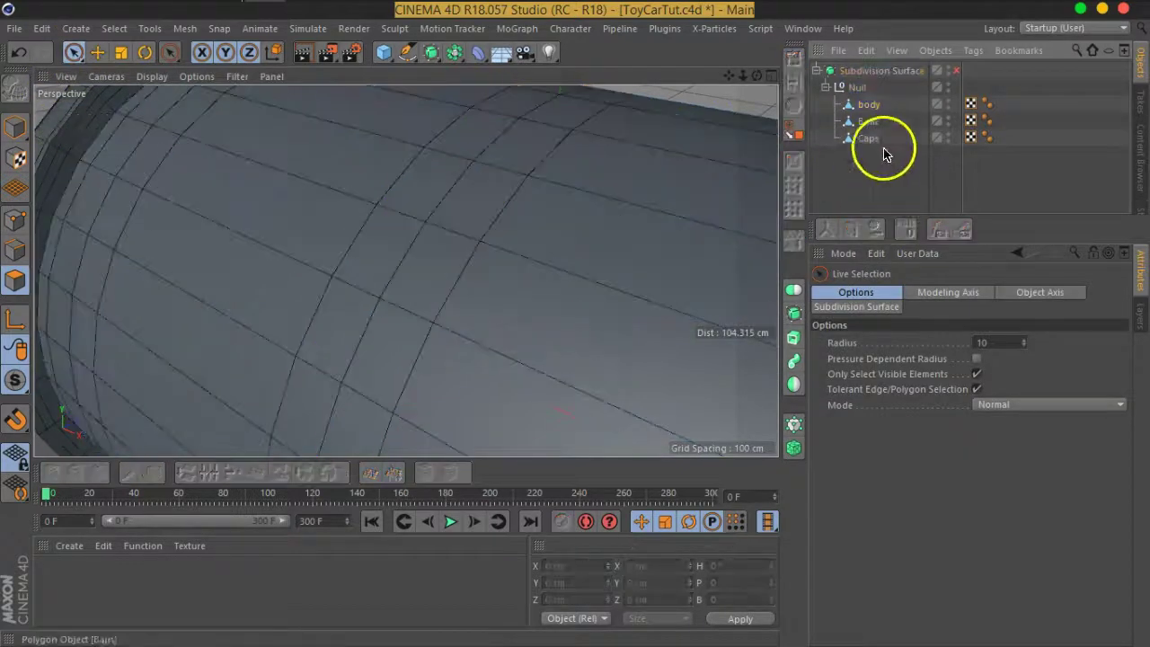
left_click(876, 129)
mouse_move(500, 244)
left_mouse_down("alt")
mouse_move(432, 277)
mouse_move(472, 218)
mouse_move(524, 268)
mouse_move(437, 264)
mouse_move(493, 302)
mouse_move(452, 236)
left_mouse_up("alt")
scroll(342, 314, "down", 3)
scroll(521, 280, "down", 2)
left_click(452, 236)
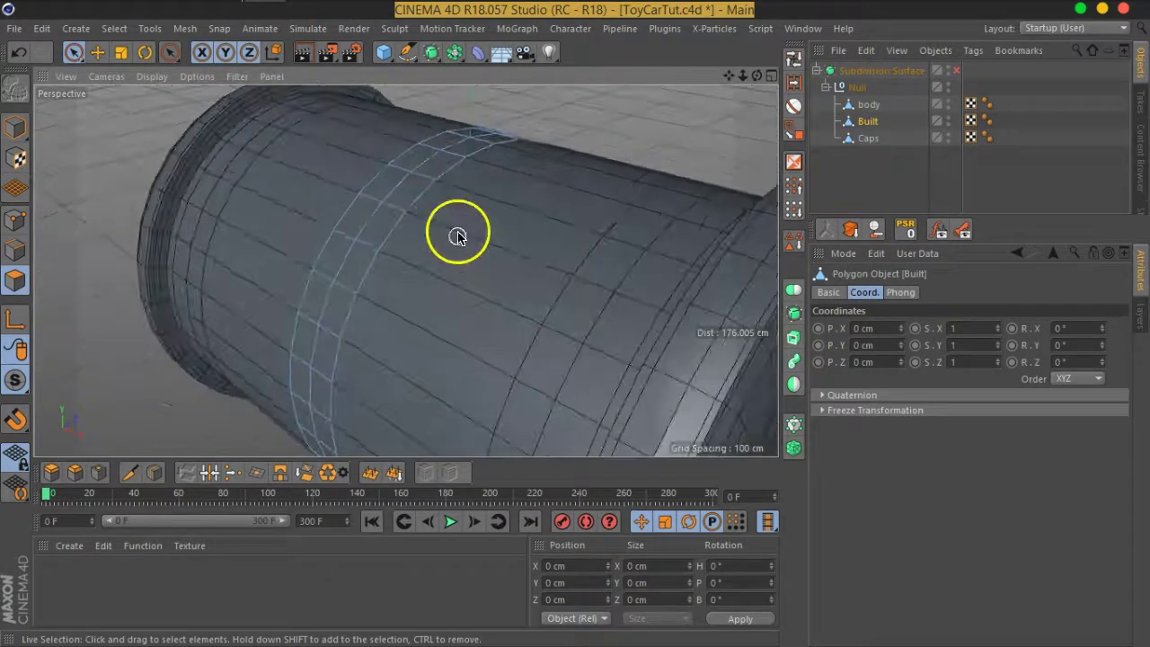
scroll(435, 269, "down", 2)
scroll(434, 270, "up", 5)
scroll(367, 236, "up", 2)
mouse_move(368, 236)
left_mouse_down("alt")
mouse_move(421, 140)
mouse_move(402, 293)
mouse_move(470, 290)
mouse_move(429, 219)
left_mouse_up("alt")
scroll(431, 220, "up", 2)
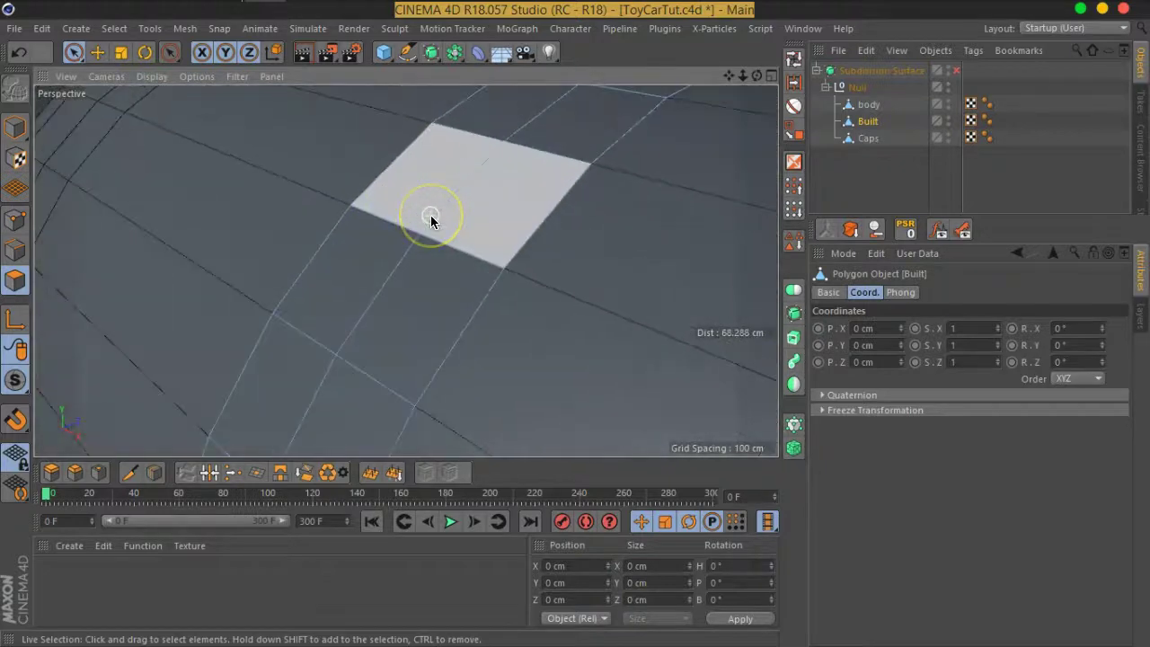
left_click(598, 281)
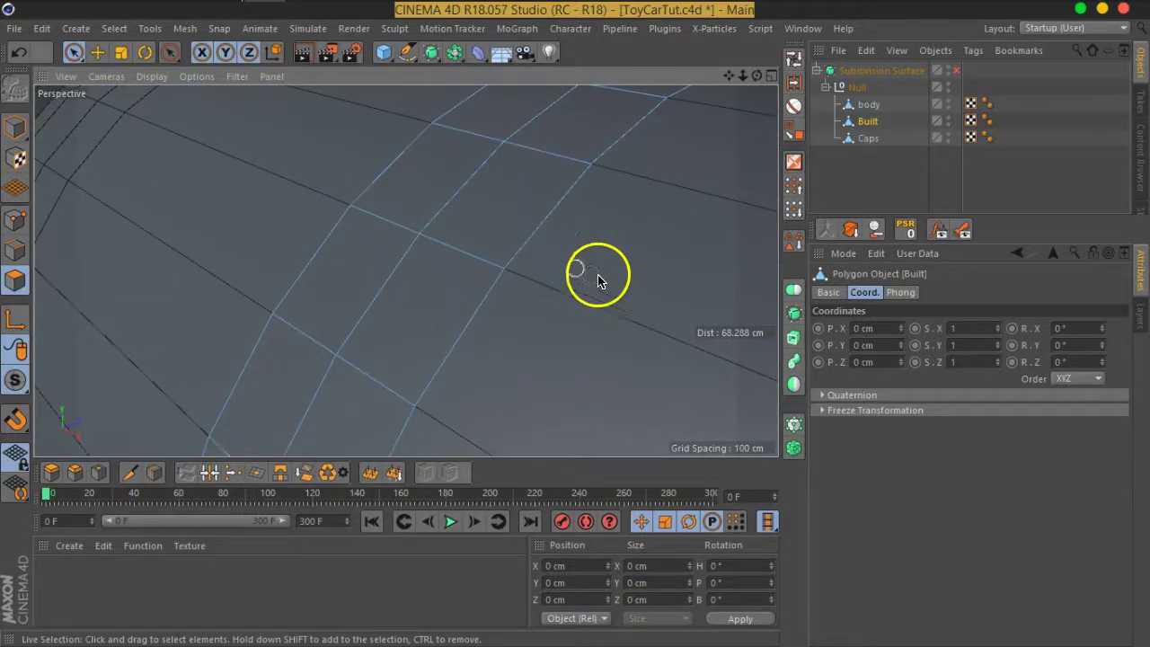
left_click(411, 251)
mouse_move(411, 252)
left_mouse_down("alt")
mouse_move(403, 239)
mouse_move(410, 258)
left_mouse_up("alt")
Click through neighbouring polygons on the band to select the large polygon.
left_click(393, 135)
left_click(509, 139)
left_click(513, 249)
left_click(321, 380)
left_click(418, 133)
left_click(508, 260)
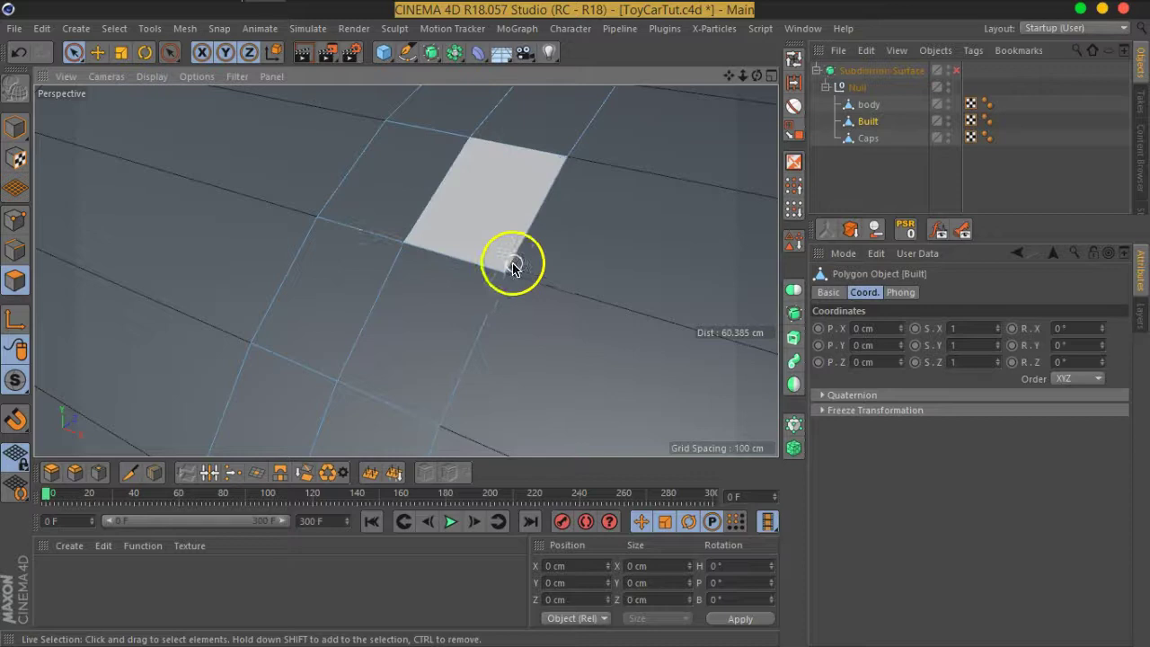
left_click(416, 395)
left_click(404, 261)
left_click_drag(404, 262, 404, 248)
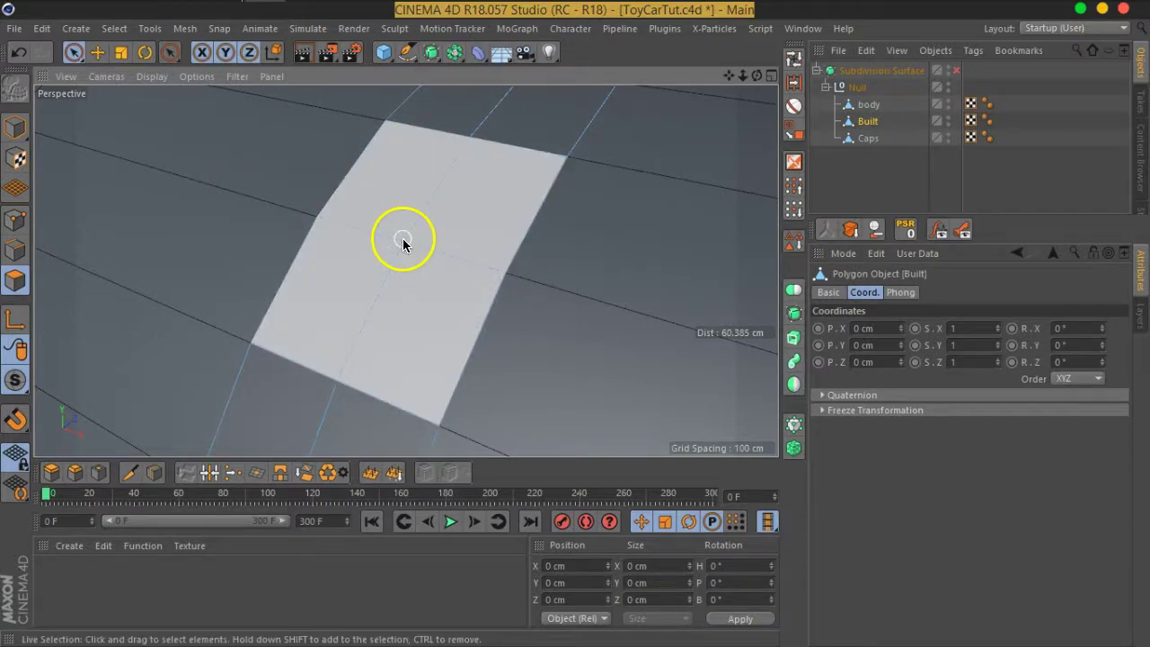
Select the upper-right and lower-left adjoining polygons, then pick one point in Point mode.
left_click(472, 264)
left_click(291, 223)
left_click(457, 149)
left_click(546, 208)
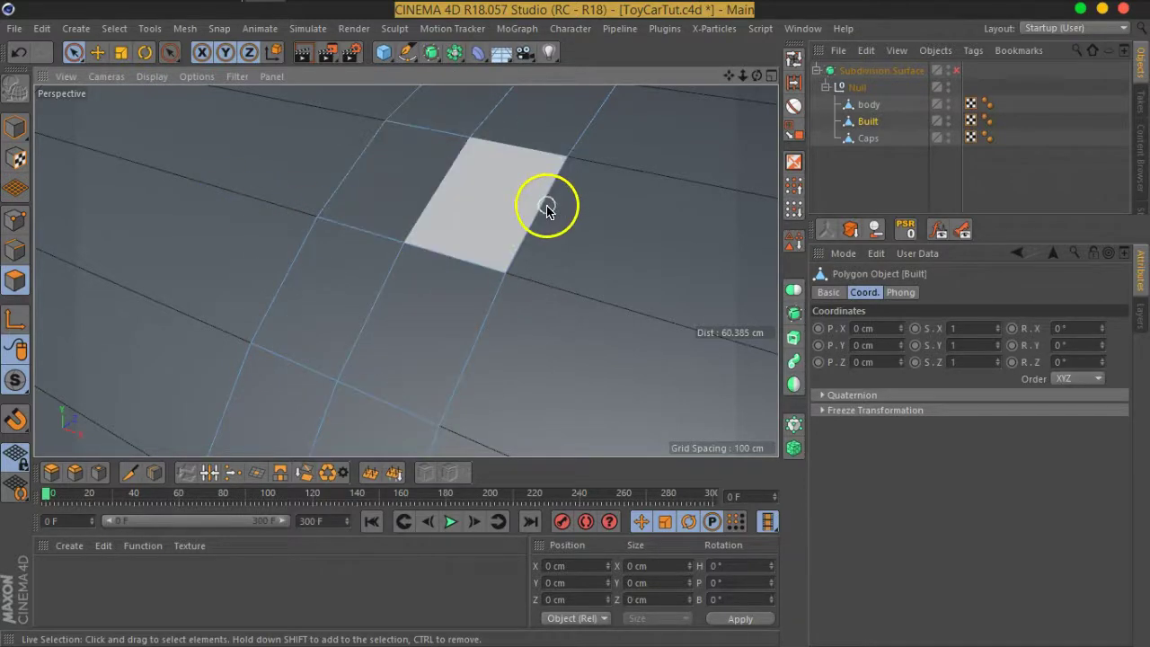
left_click(385, 151)
left_click(410, 269)
mouse_move(411, 269)
left_mouse_down()
mouse_move(392, 313)
mouse_move(402, 248)
left_mouse_up()
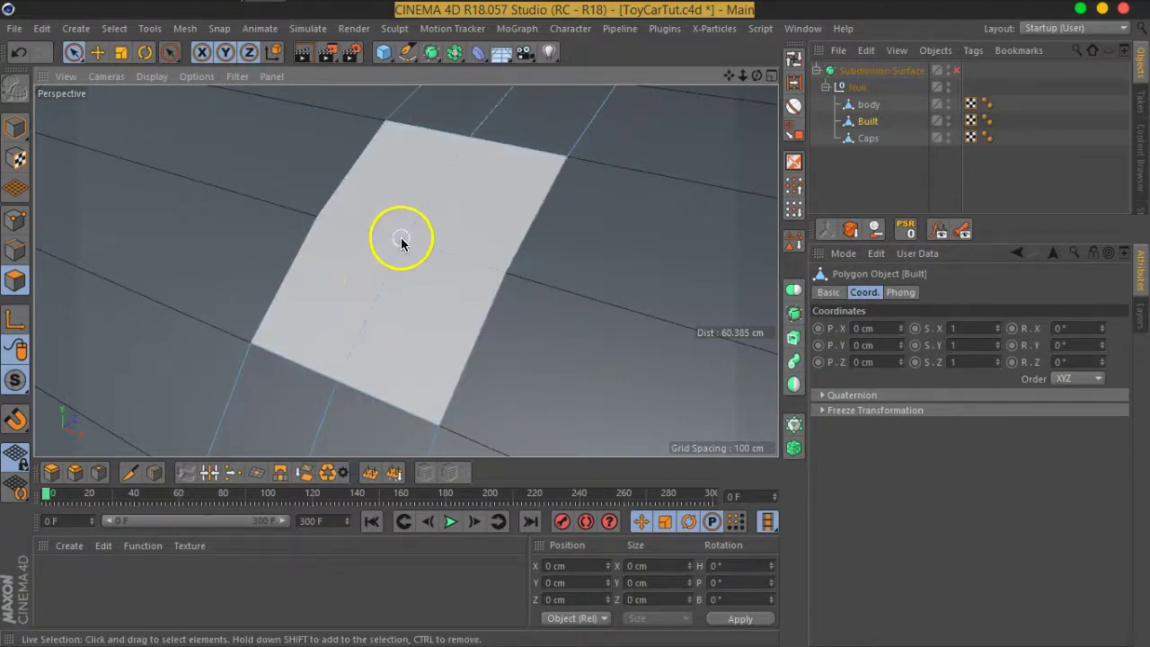
left_click(15, 219)
left_click(405, 245)
Try an about 10 cm bevel on the selected point, then undo it.
left_click(75, 472)
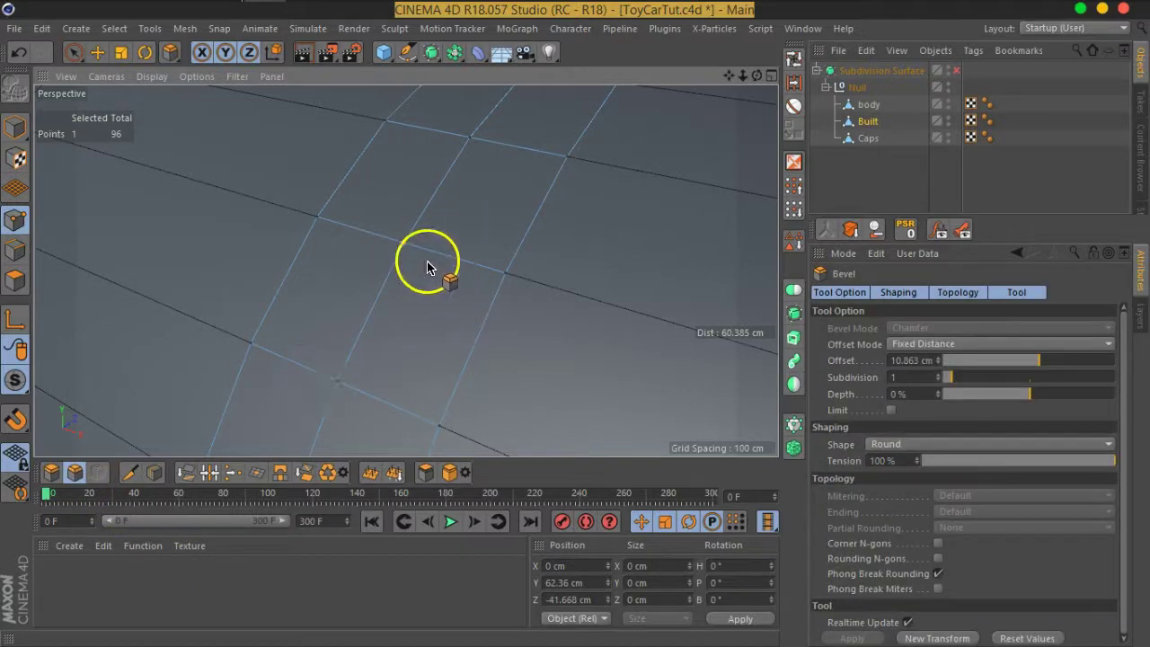
left_click_drag(432, 221, 393, 216)
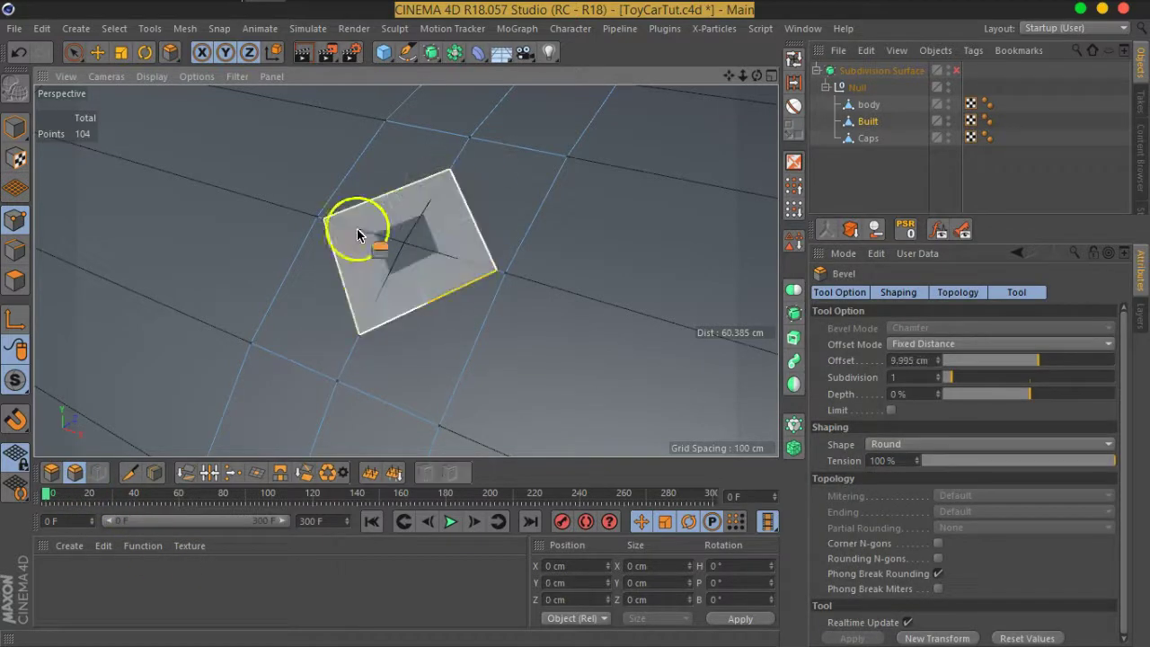
left_click(392, 285)
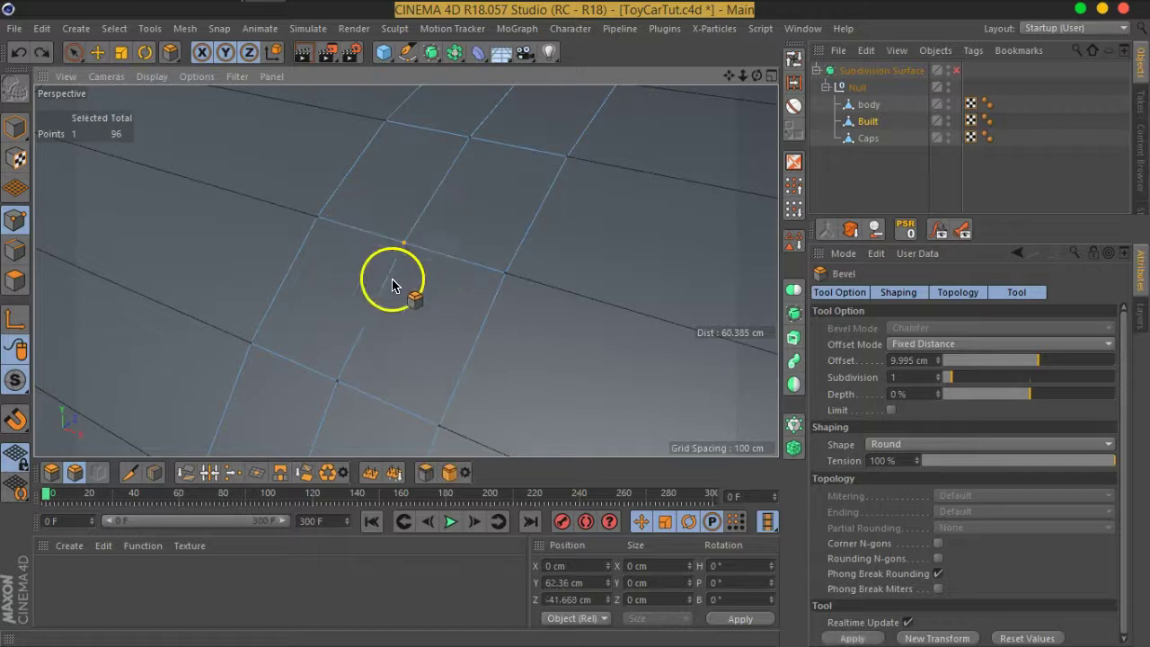
scroll(450, 275, "down", 5)
mouse_move(449, 269)
left_mouse_down("alt")
mouse_move(488, 265)
mouse_move(419, 257)
left_mouse_up("alt")
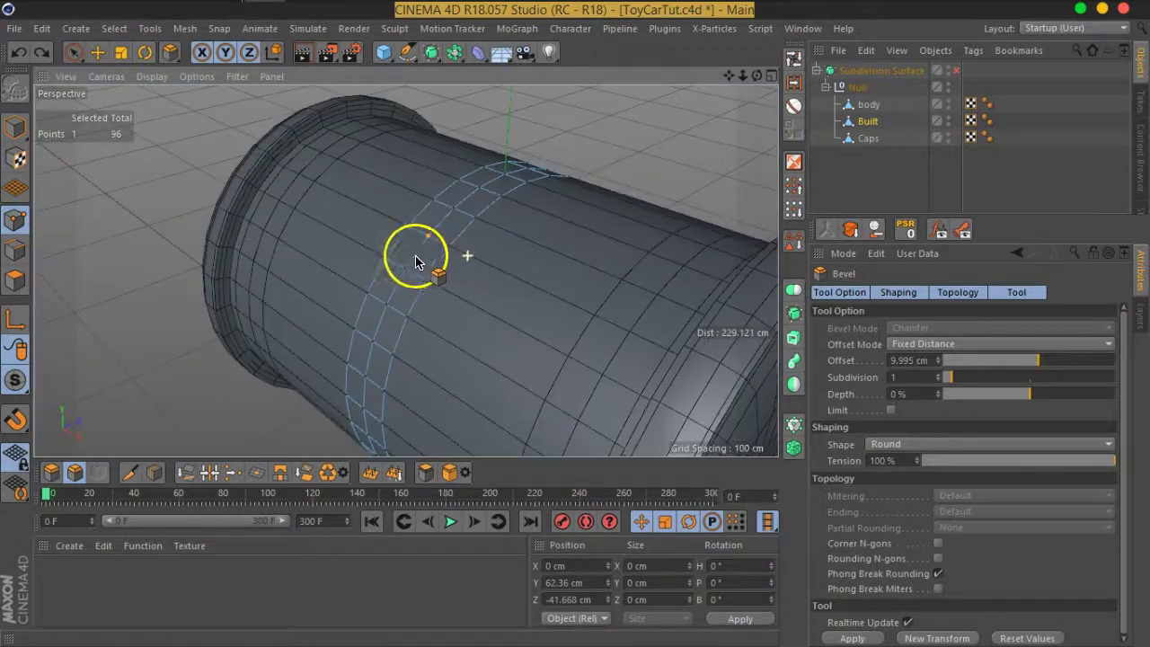
scroll(415, 261, "up", 5)
scroll(415, 261, "up", 3)
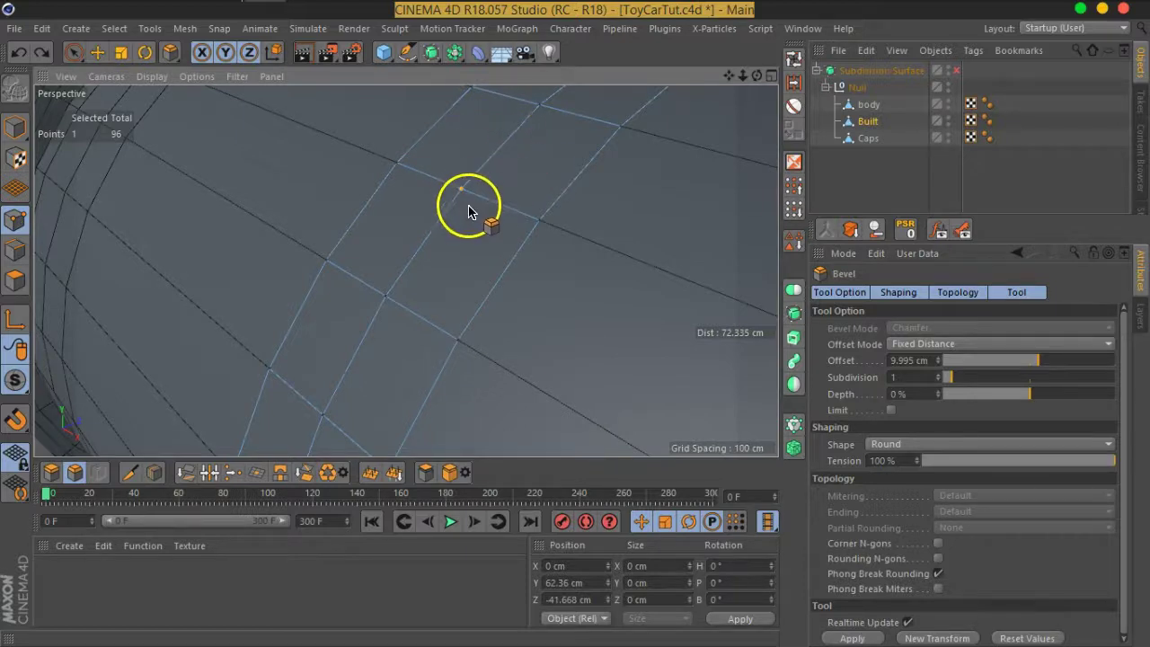
Loop-select the 32-point loop around the band's middle.
left_click_drag(522, 157, 461, 226, "alt")
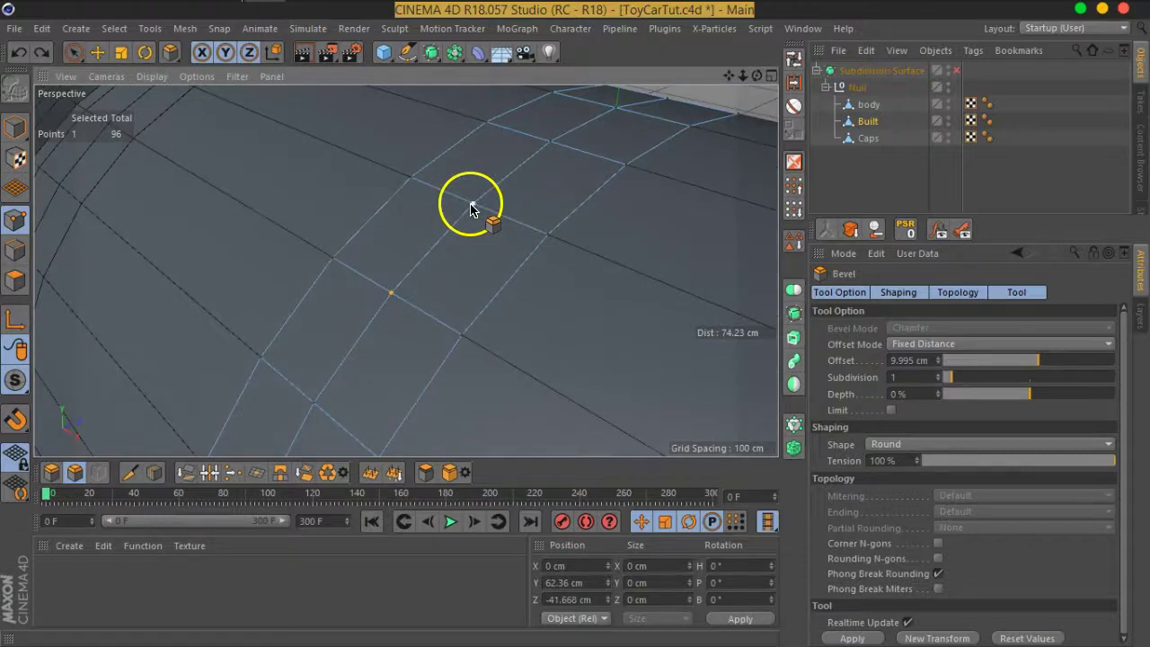
mouse_move(545, 144)
left_mouse_down("alt")
mouse_move(566, 167)
mouse_move(509, 224)
mouse_move(470, 192)
mouse_move(510, 171)
left_mouse_up("alt")
left_click_drag(547, 123, 521, 200, "alt")
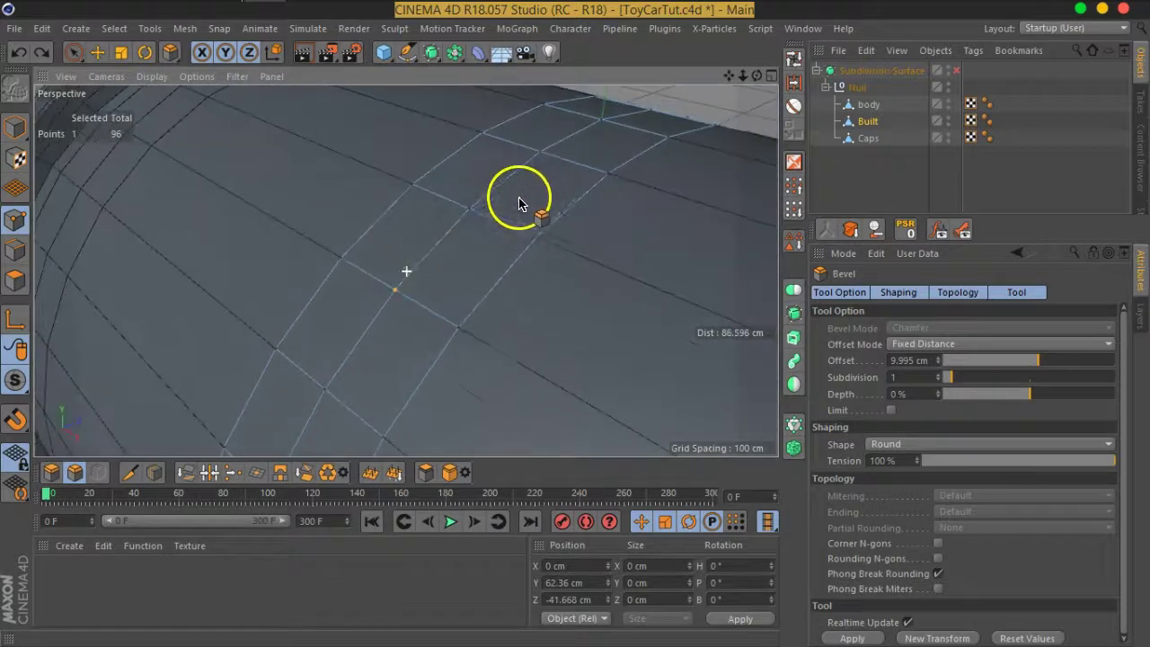
left_click(794, 59)
left_click(469, 216)
scroll(477, 269, "down", 3)
scroll(458, 270, "down", 1)
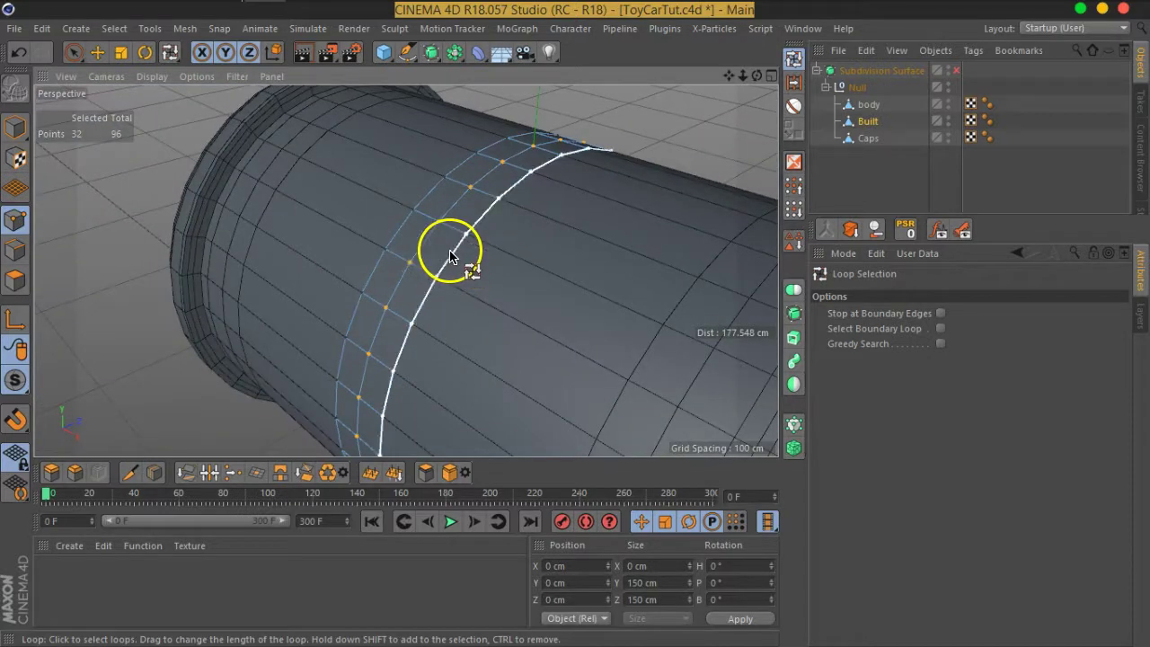
Store the 32-point loop as a Point Selection tag on Built and restore it from the tag.
scroll(440, 242, "up", 2)
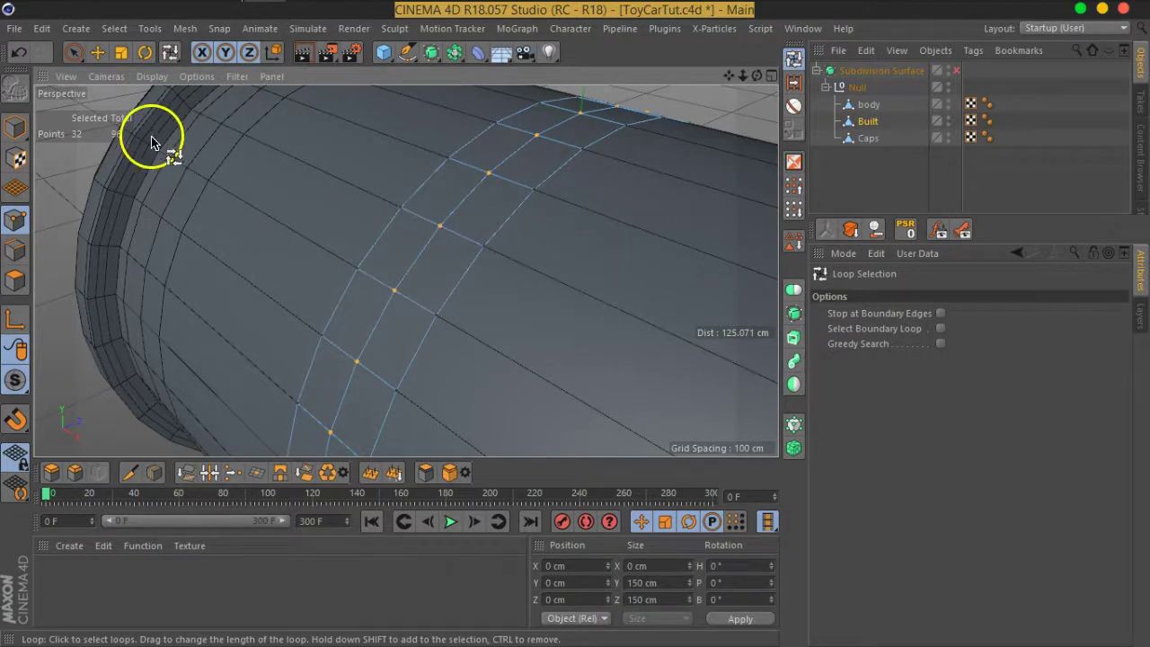
left_click(114, 29)
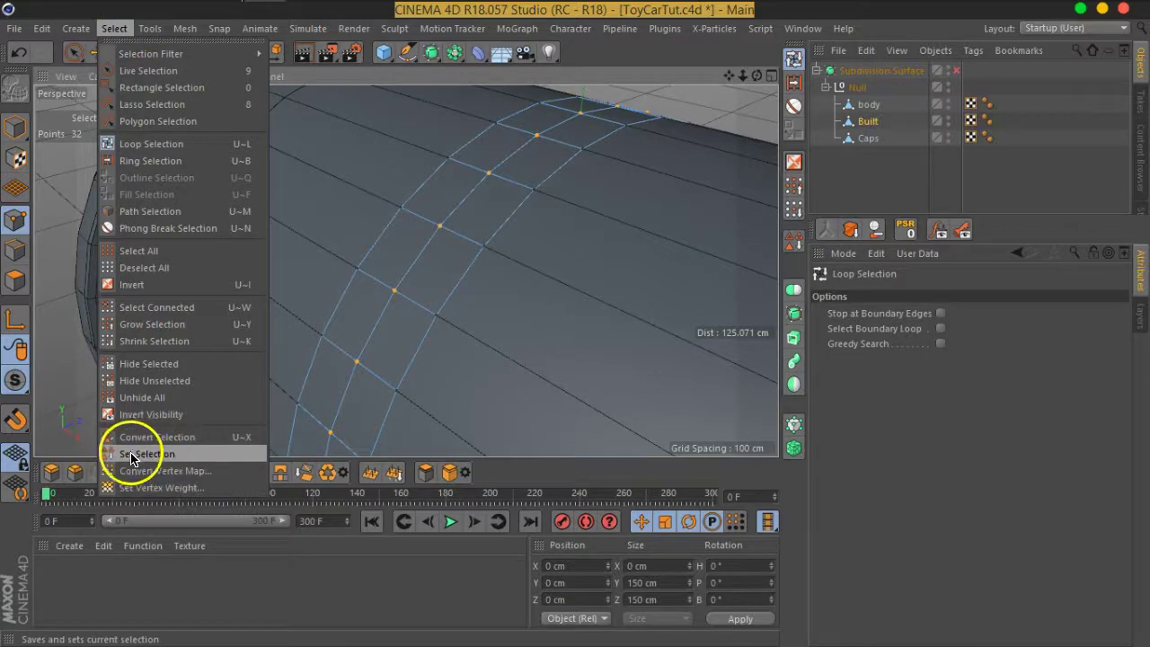
left_click(859, 18)
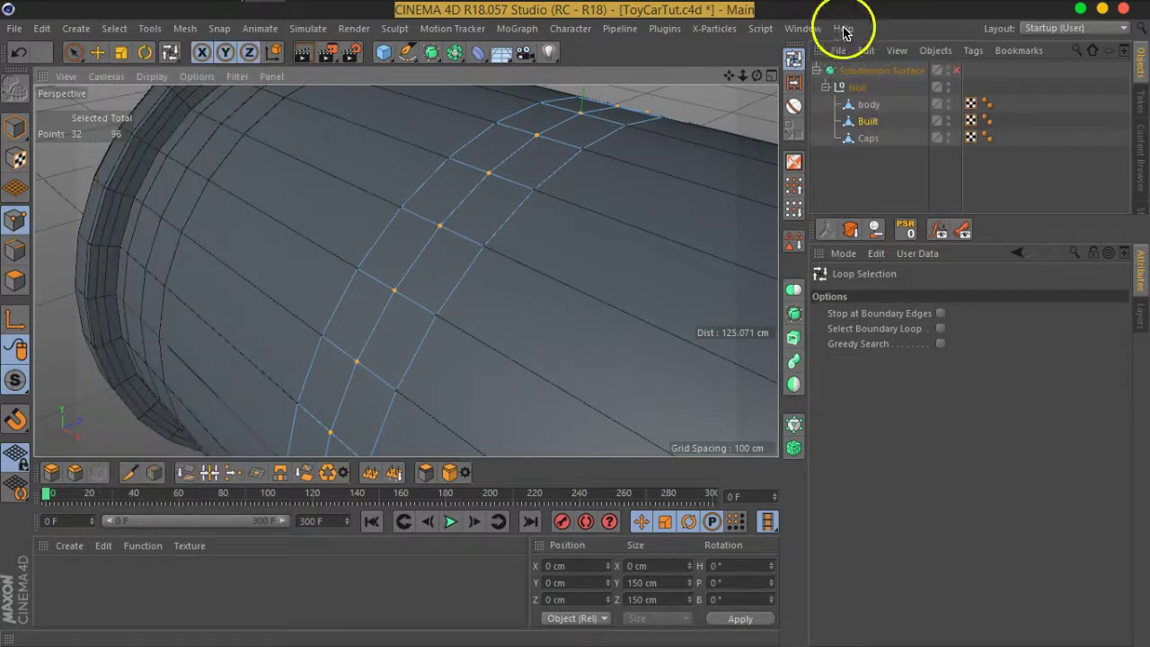
left_click(797, 252)
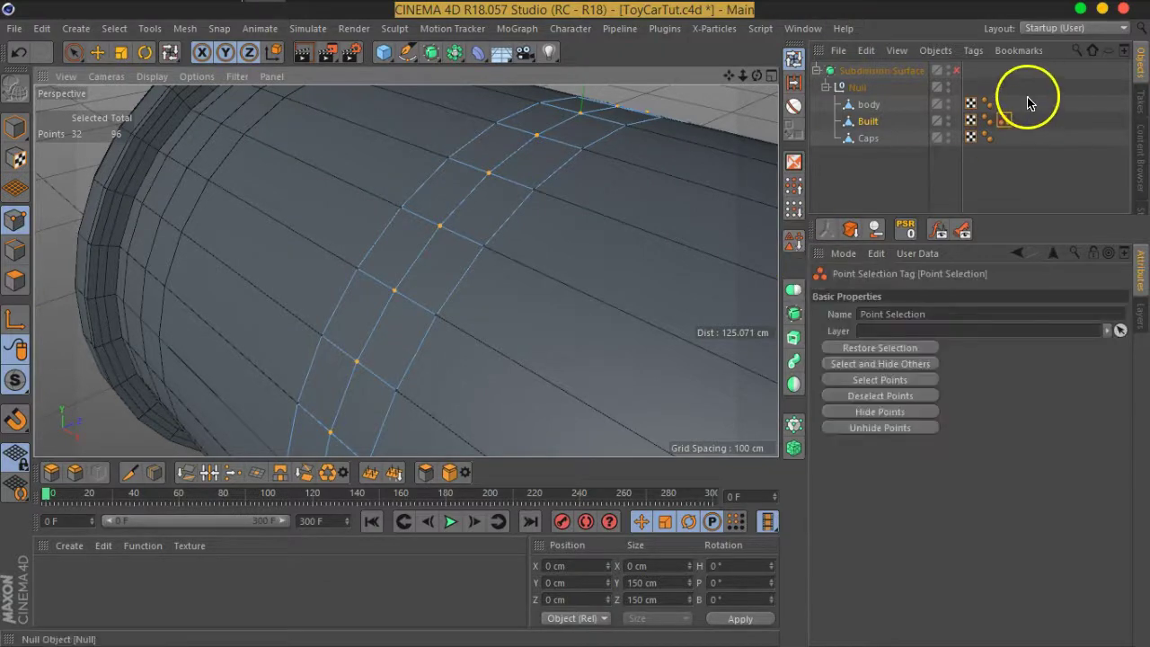
left_click(1006, 147)
left_click(1005, 126)
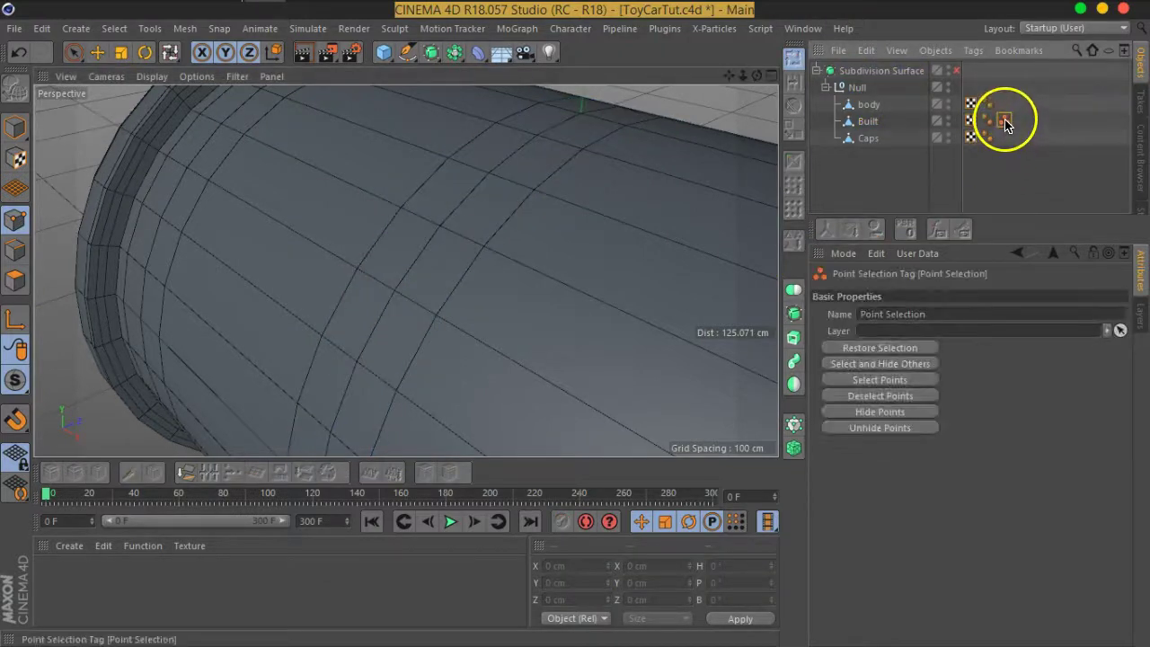
double_click(1005, 126)
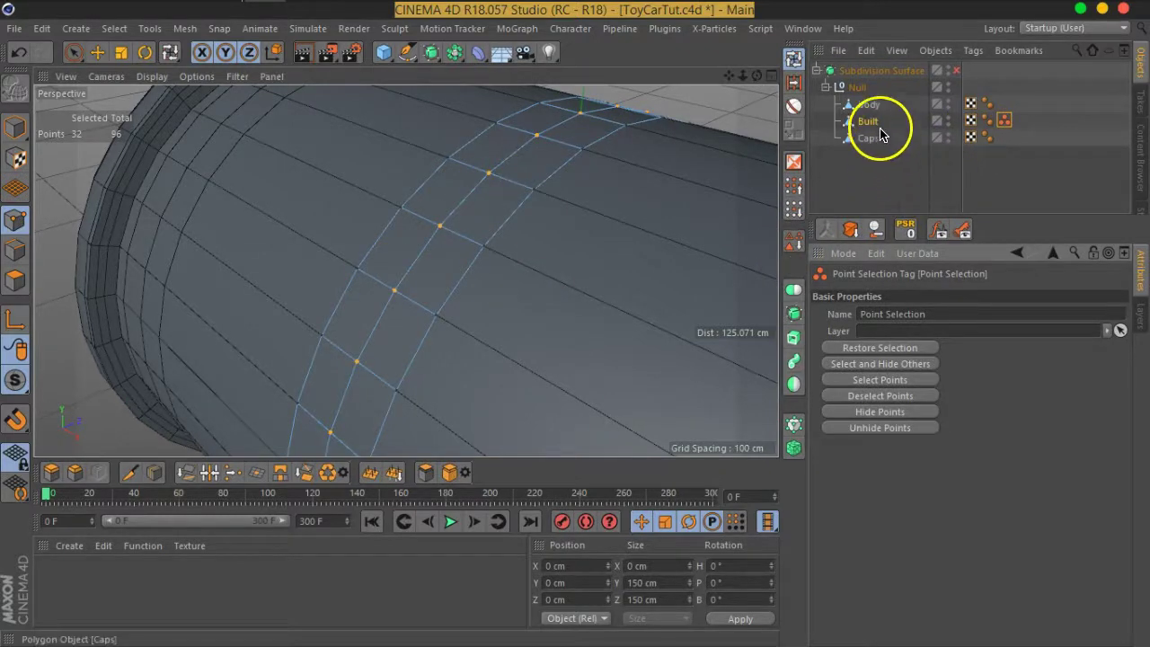
Add edge loops in Edge mode, then restore the saved 32-point loop from the tag.
left_click(13, 256)
key("u")
key("l")
left_click(433, 249, "shift")
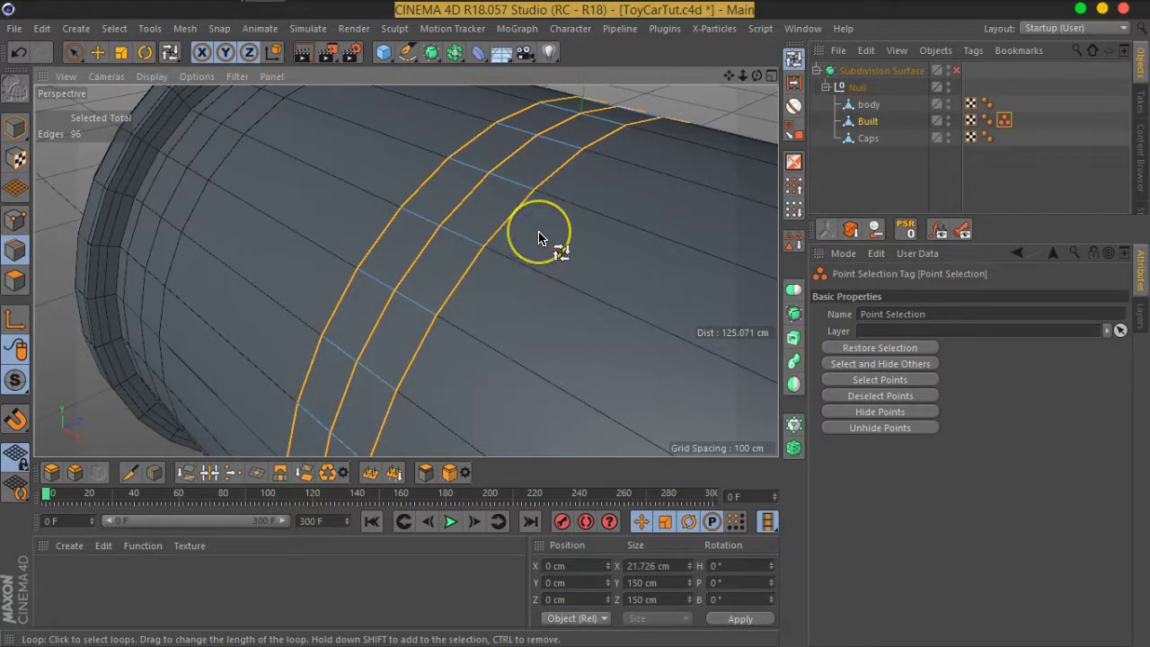
left_click(516, 241, "shift")
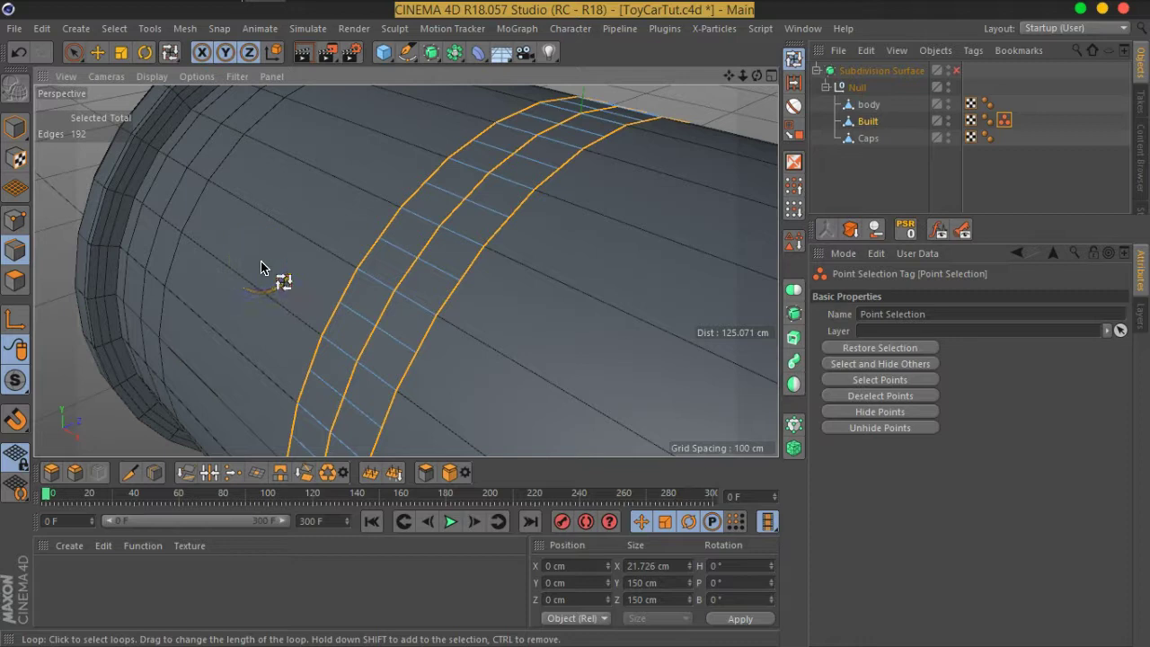
left_click(1007, 170)
left_click(1005, 120)
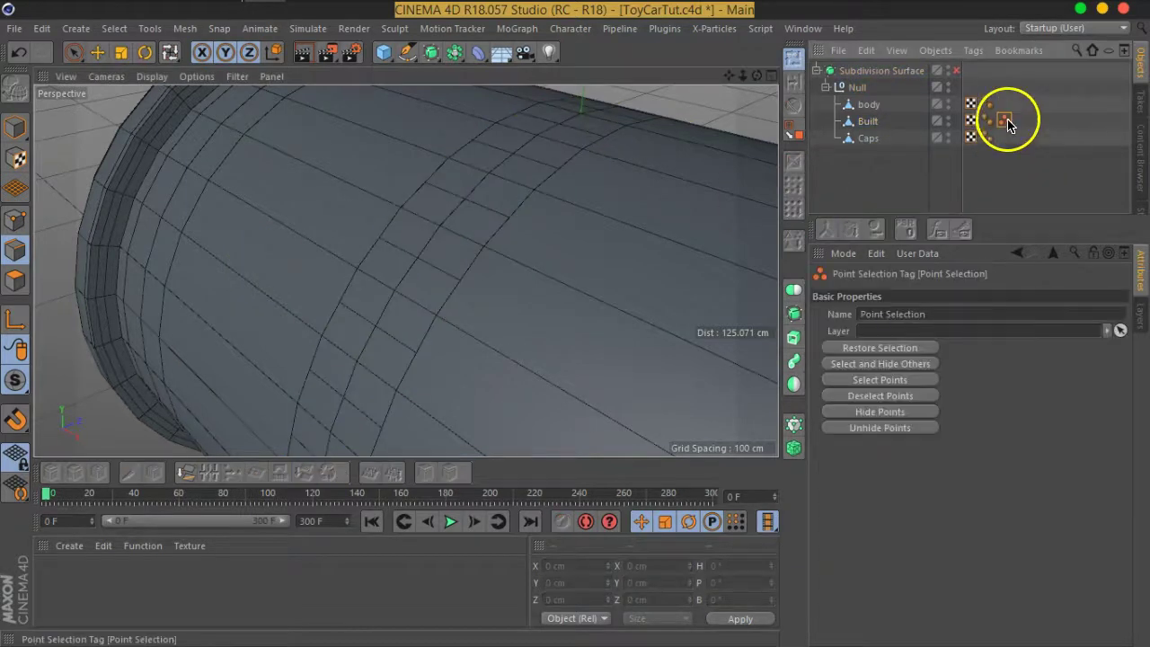
double_click(1004, 124)
Orbit and zoom to a steeper view of the band.
scroll(611, 307, "up", 3)
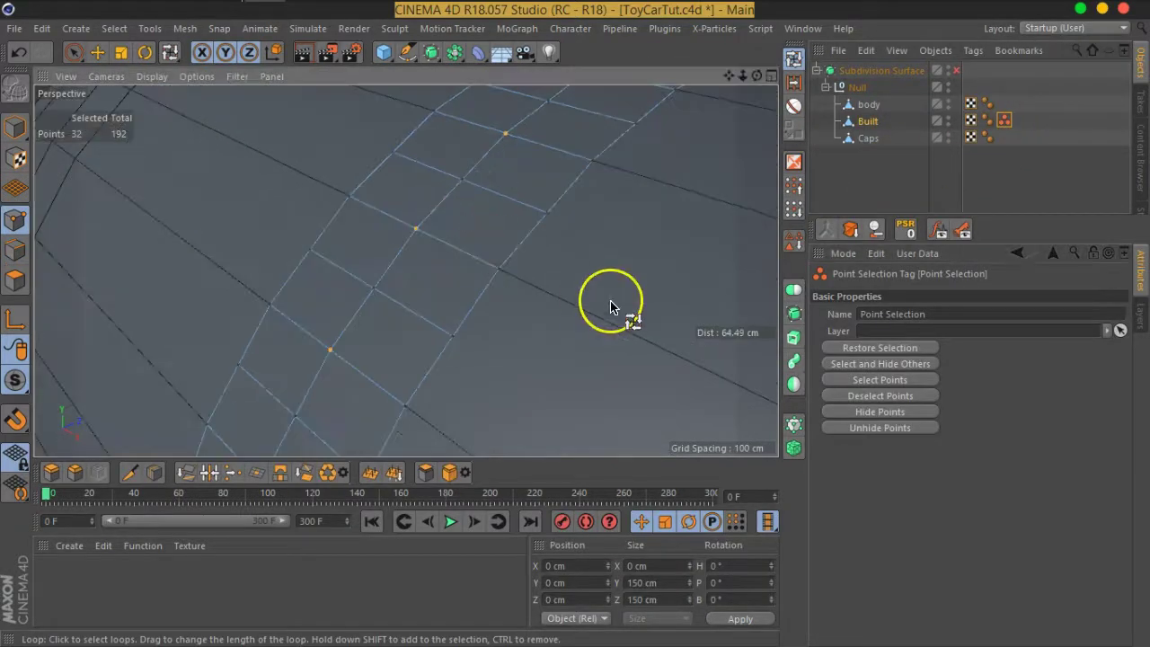
left_click_drag(404, 231, 313, 423)
scroll(521, 365, "down", 5)
mouse_move(521, 364)
left_mouse_down("alt")
mouse_move(508, 295)
mouse_move(400, 222)
mouse_move(431, 195)
mouse_move(386, 255)
mouse_move(531, 385)
left_mouse_up("alt")
scroll(385, 253, "up", 4)
scroll(452, 300, "down", 4)
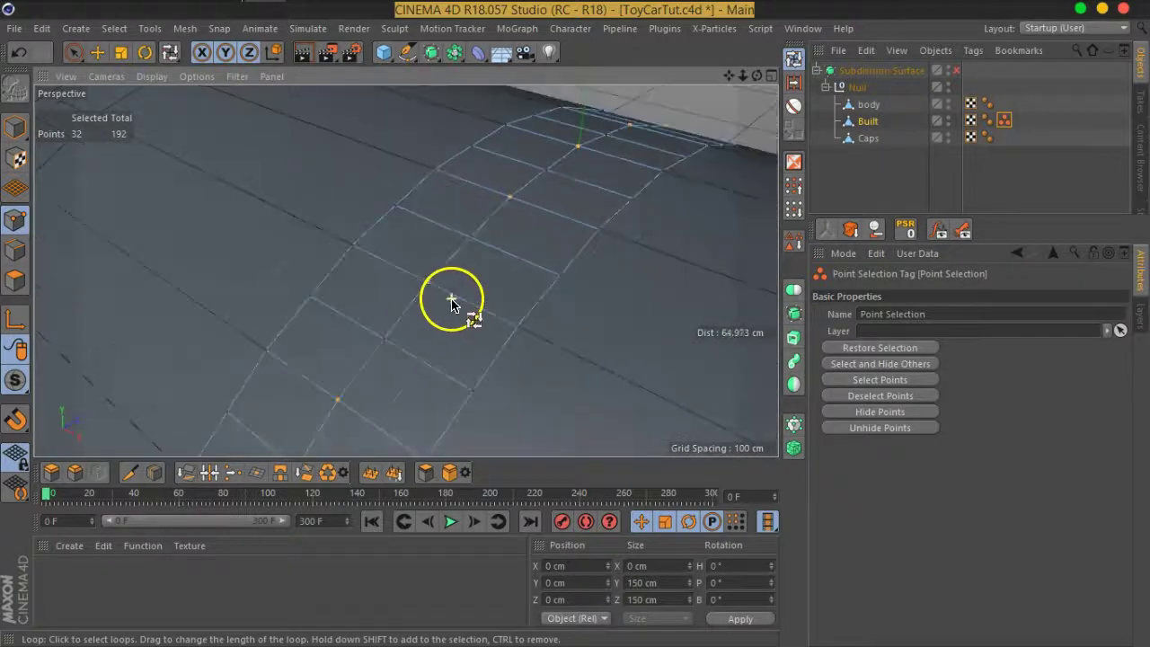
left_click_drag(452, 300, 480, 321, "alt")
scroll(486, 350, "up", 2)
scroll(449, 264, "up", 2)
scroll(441, 261, "up", 3)
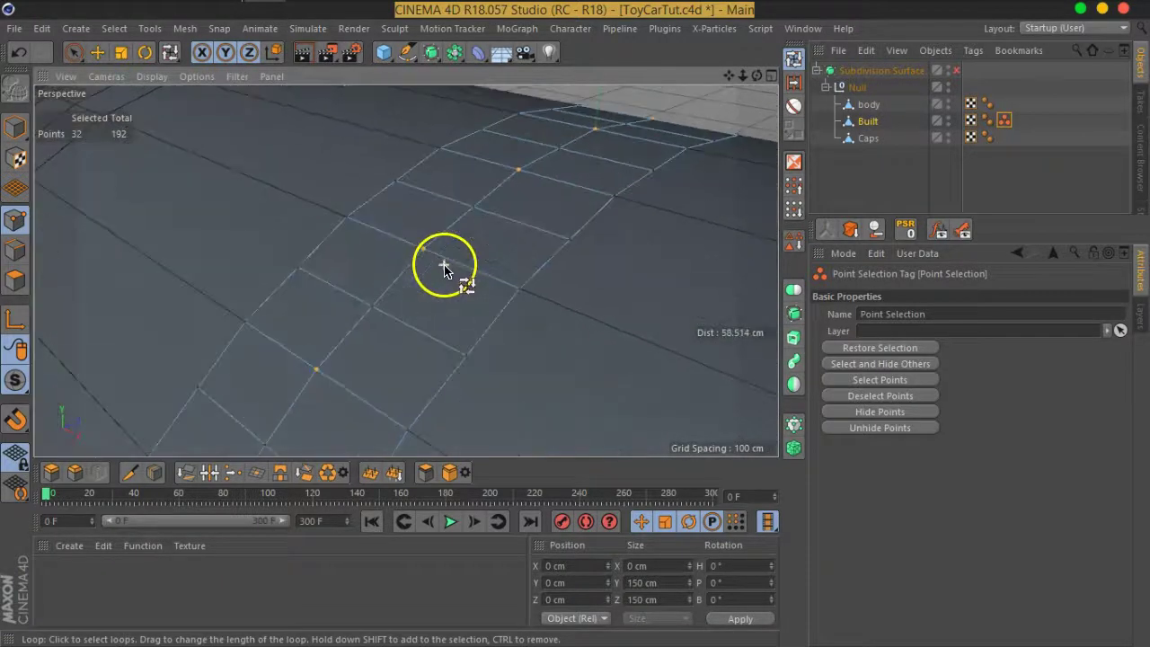
right_click(422, 255)
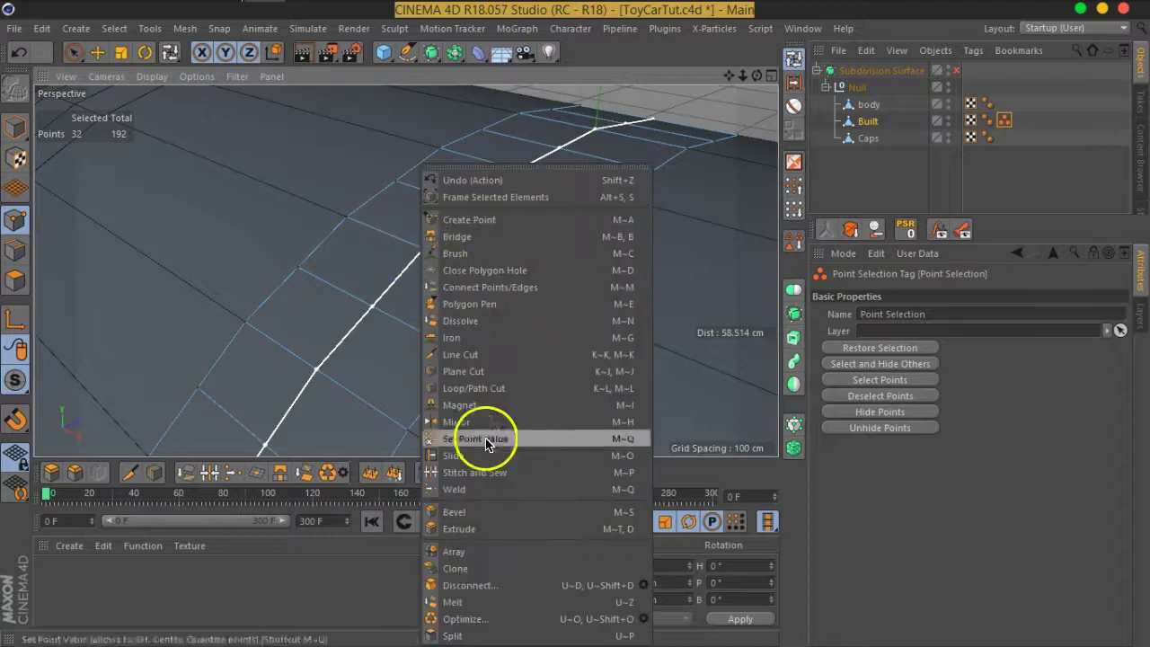
Bevel the saved points with a 6.246 cm offset, rounding the holes into octagons.
left_click(493, 507)
mouse_move(414, 266)
left_mouse_down("alt")
mouse_move(429, 270)
mouse_move(462, 219)
left_mouse_up("alt")
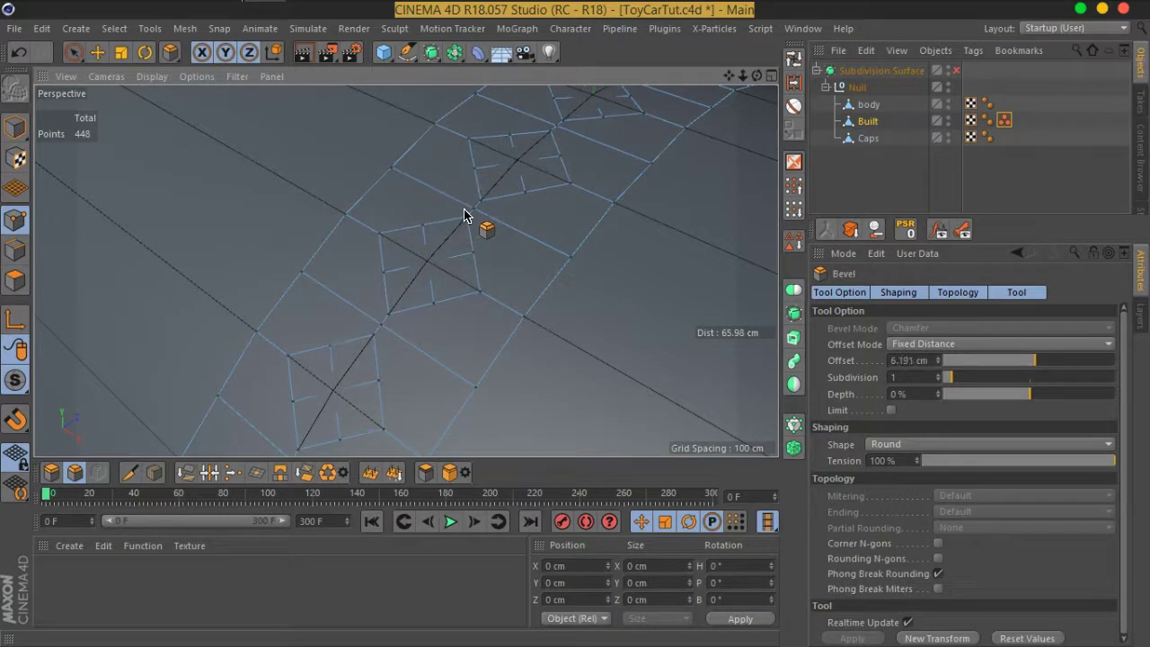
mouse_move(467, 214)
left_mouse_down()
mouse_move(534, 393)
mouse_move(544, 276)
mouse_move(428, 231)
mouse_move(508, 261)
mouse_move(314, 239)
mouse_move(337, 276)
mouse_move(394, 311)
left_mouse_up()
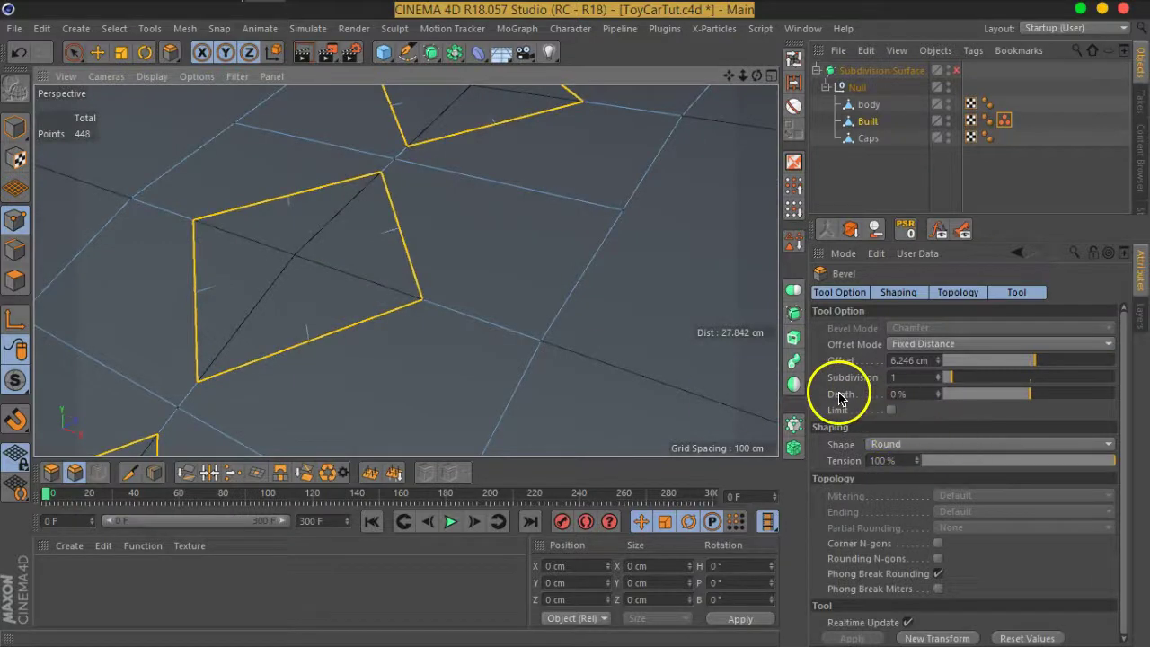
left_click_drag(1031, 396, 884, 409)
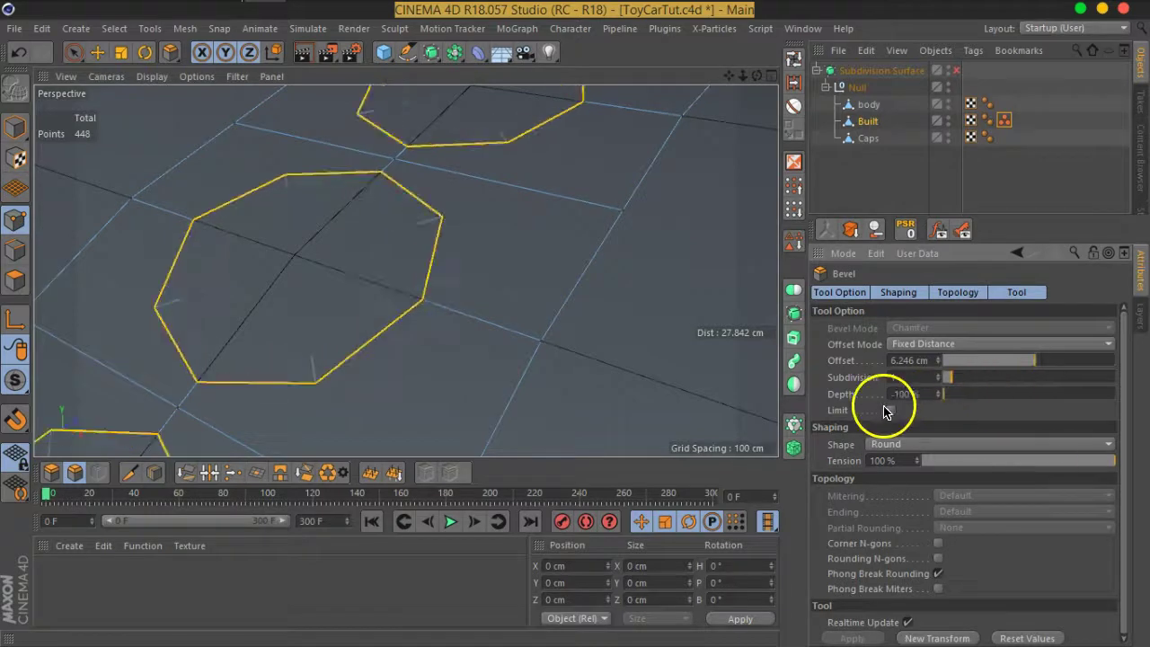
Inspect the bevelled holes and set Bevel Subdivision to 0, then back to 1.
mouse_move(359, 282)
left_mouse_down("alt")
mouse_move(249, 243)
mouse_move(236, 218)
mouse_move(374, 193)
mouse_move(344, 261)
mouse_move(291, 287)
left_mouse_up("alt")
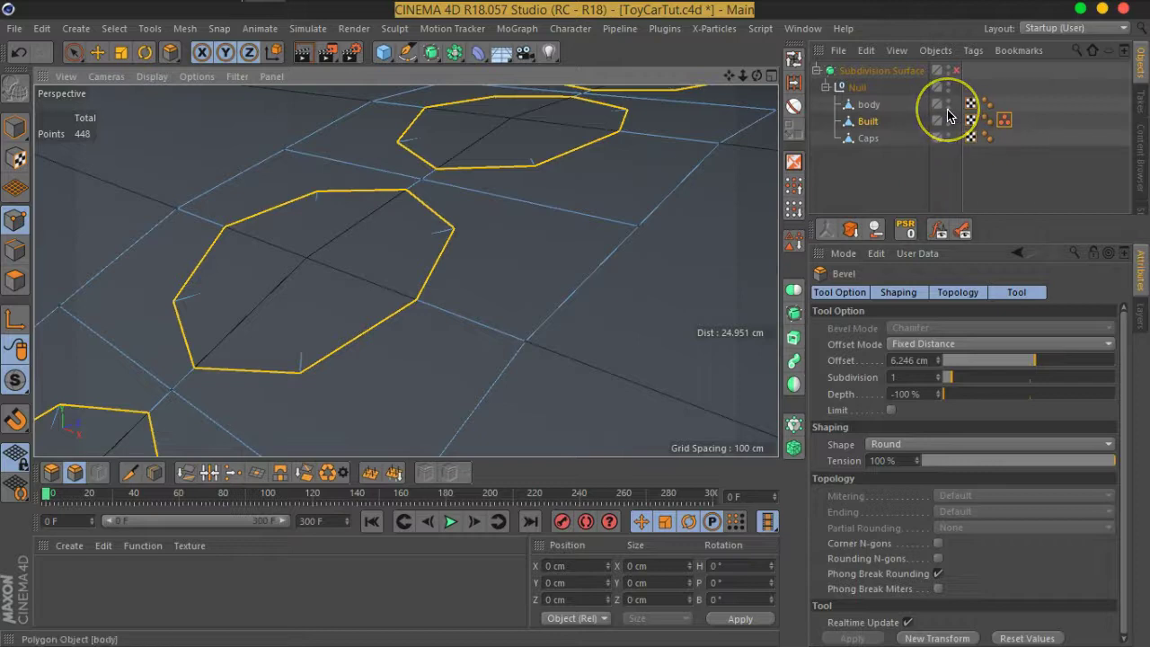
mouse_move(886, 141)
left_mouse_down("alt")
mouse_move(487, 321)
mouse_move(513, 264)
mouse_move(350, 272)
mouse_move(367, 249)
mouse_move(411, 290)
mouse_move(403, 274)
left_mouse_up("alt")
mouse_move(589, 275)
left_mouse_down("alt")
mouse_move(519, 275)
mouse_move(452, 221)
left_mouse_up("alt")
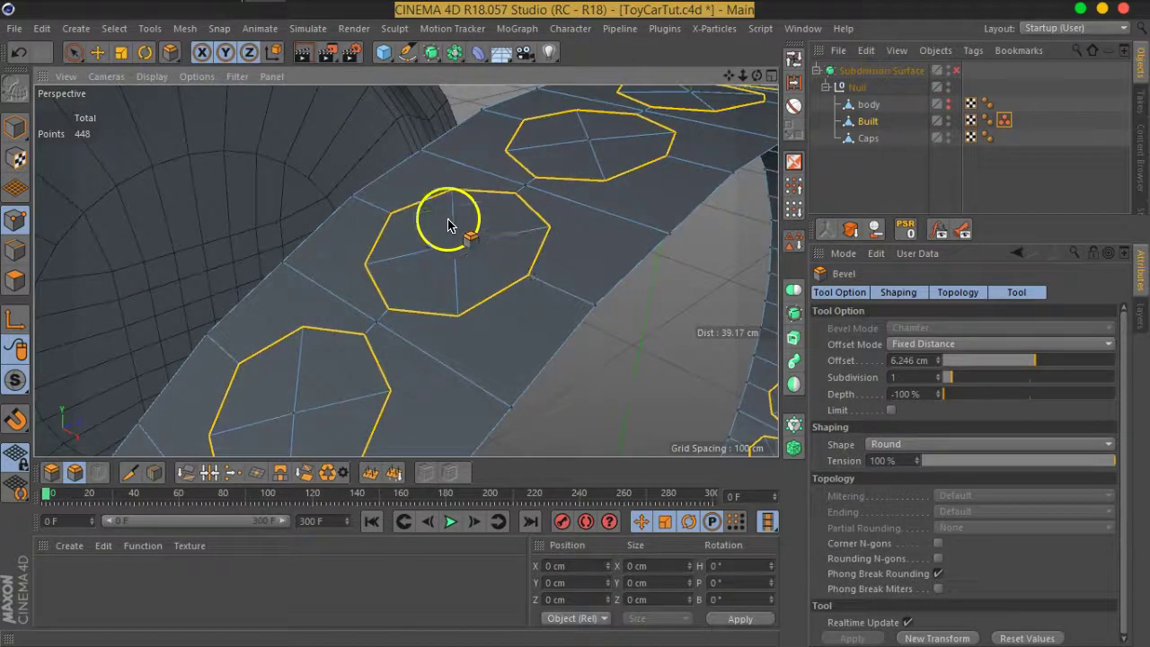
left_click(939, 383)
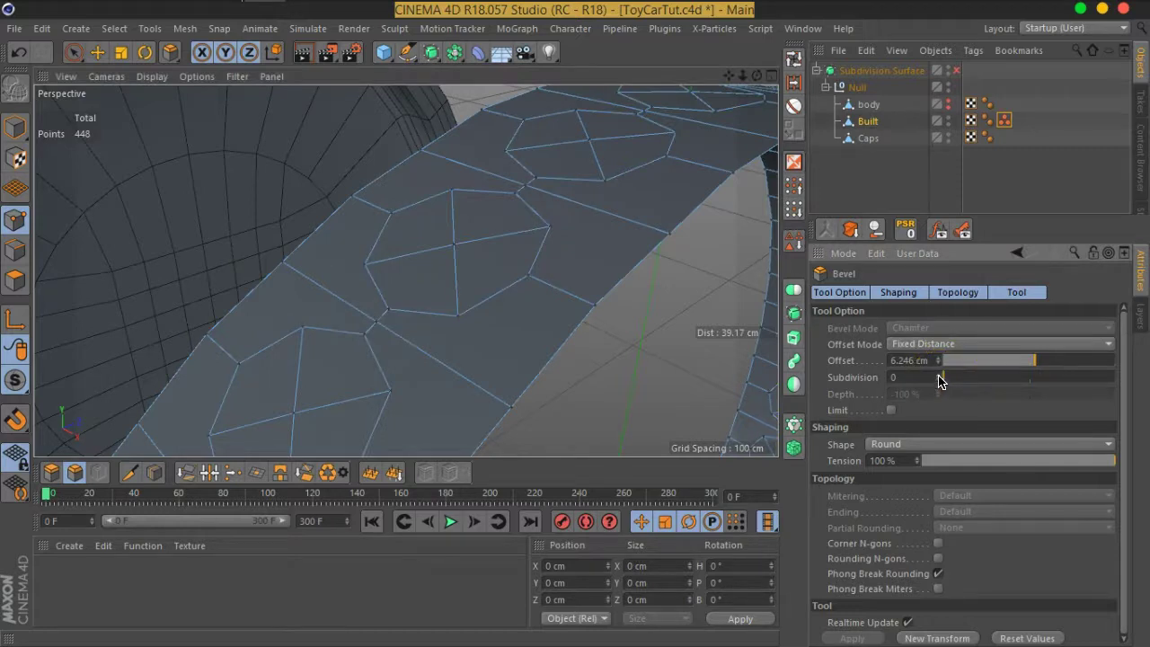
left_click(939, 381)
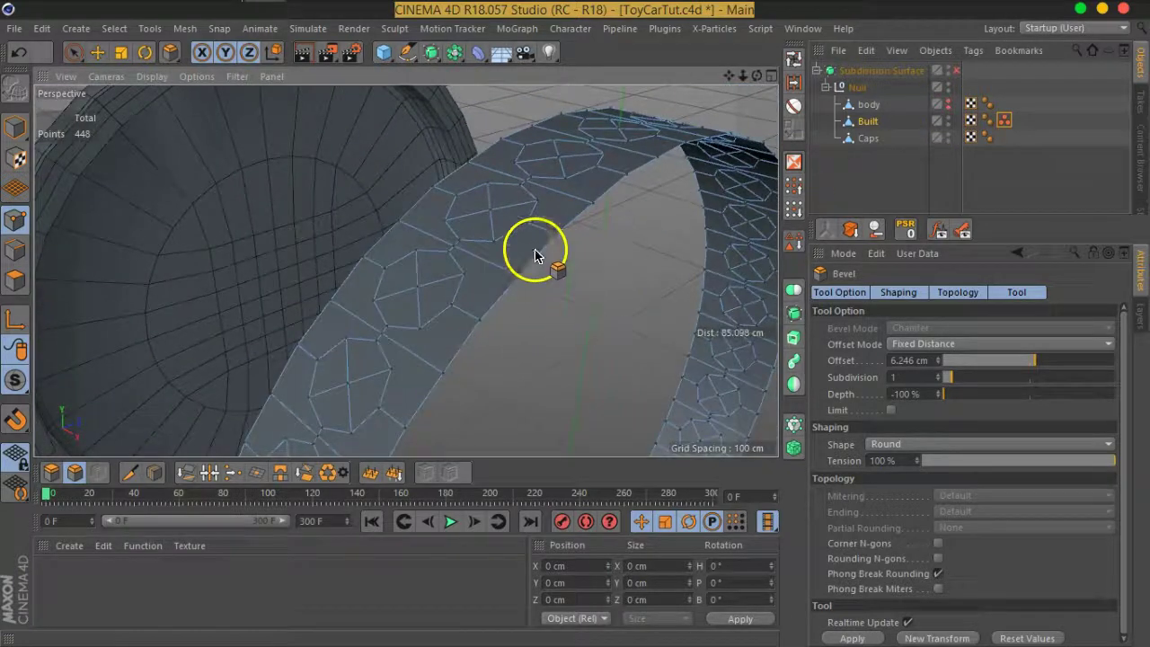
scroll(512, 214, "up", 4)
scroll(512, 212, "down", 3)
mouse_move(527, 215)
left_mouse_down("alt")
mouse_move(565, 257)
mouse_move(506, 237)
left_mouse_up("alt")
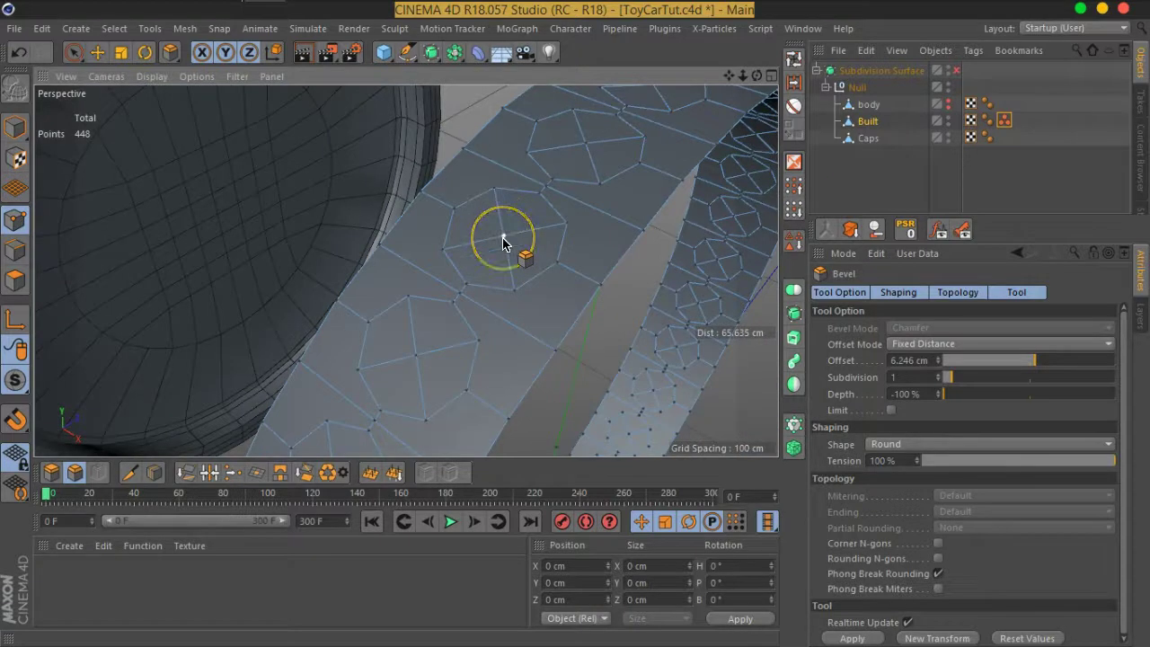
left_click(73, 51)
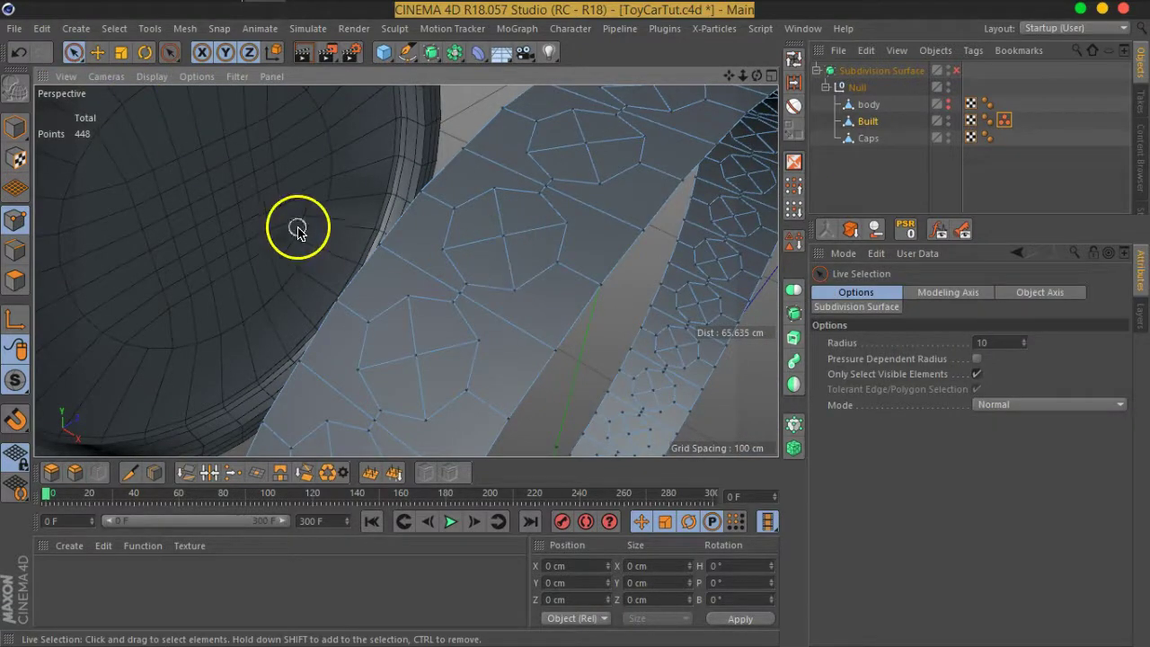
Loop-select the two strip loops around the holes and invert the selection onto the octagon faces.
left_click(794, 59)
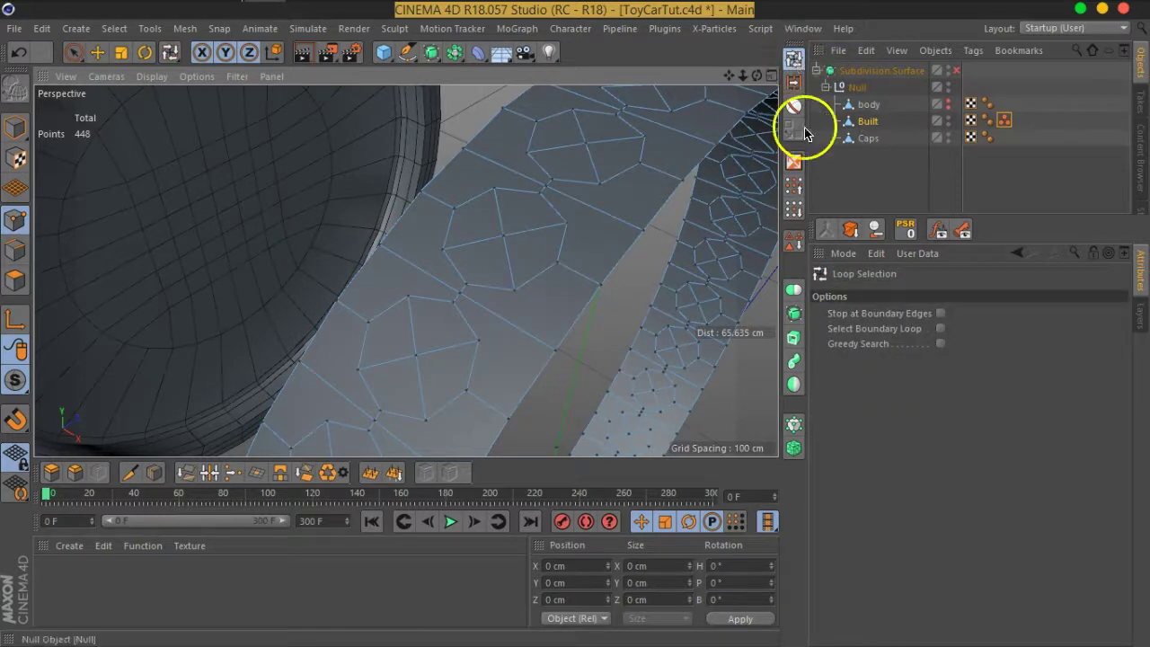
left_click(15, 280)
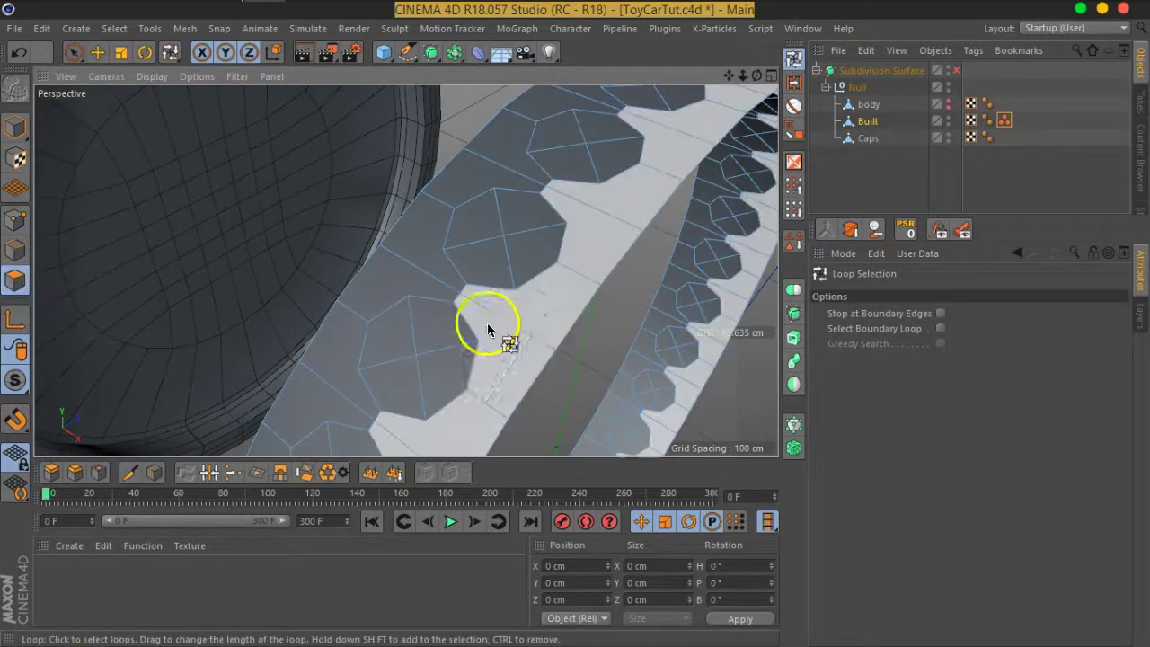
left_click(566, 282)
left_click(439, 204, "shift")
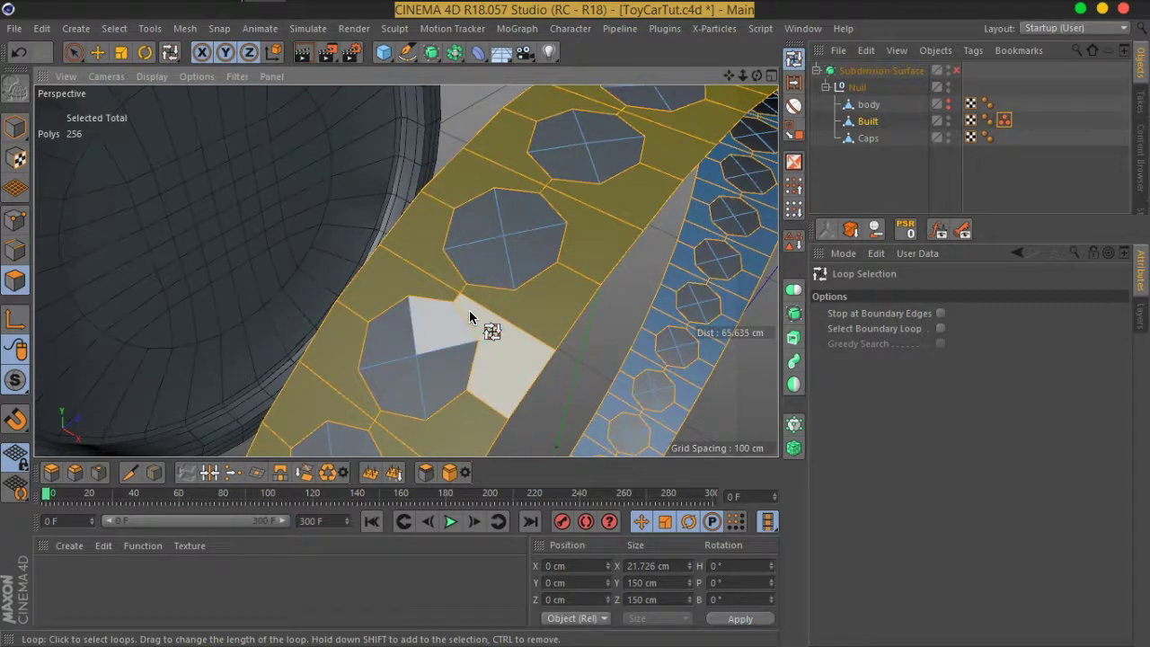
left_click(172, 55)
left_click(124, 30)
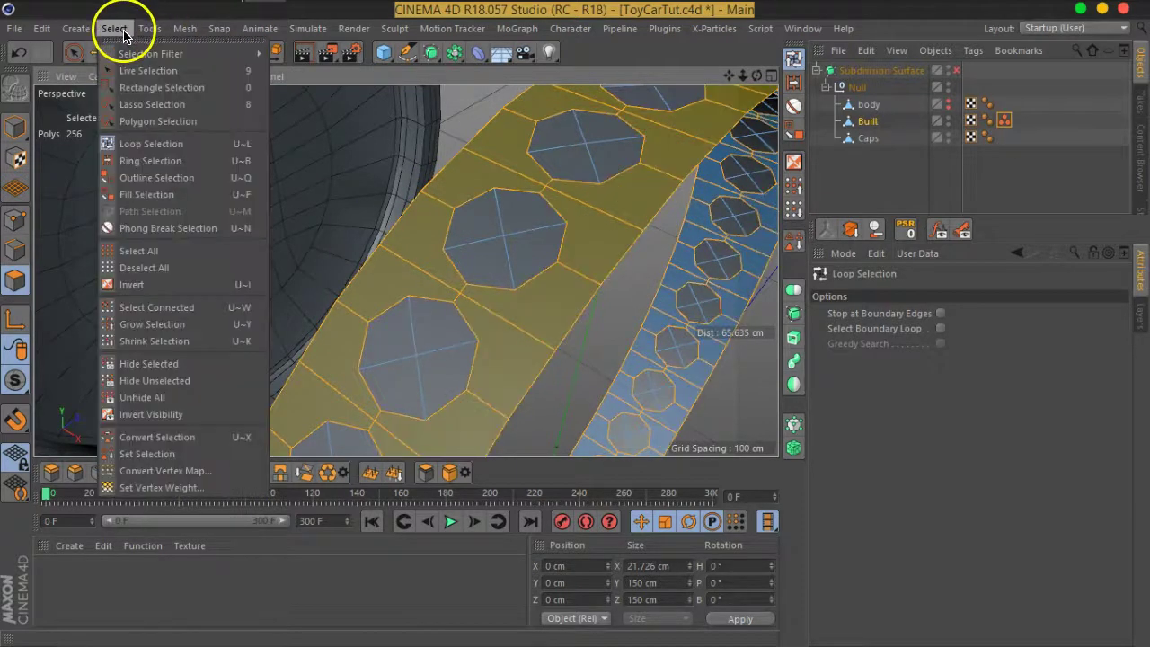
left_click(162, 294)
Open the octagon holes, then in Point mode Optimize to merge points from 448 to 416.
left_click(262, 349)
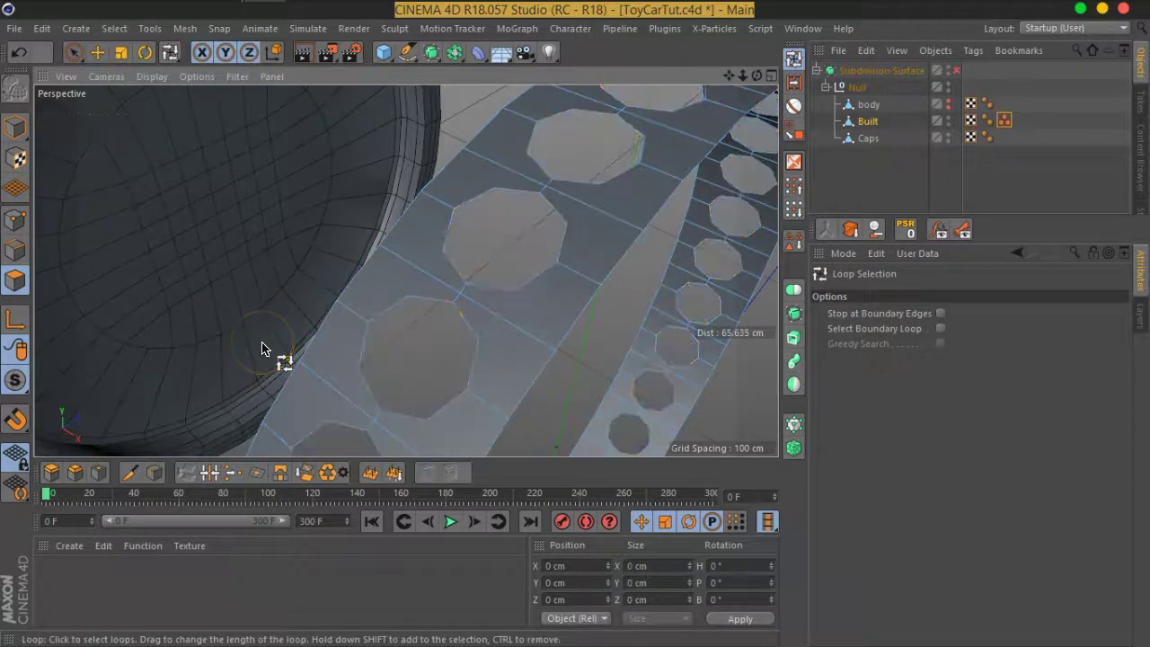
left_click(516, 334)
scroll(516, 334, "down", 2)
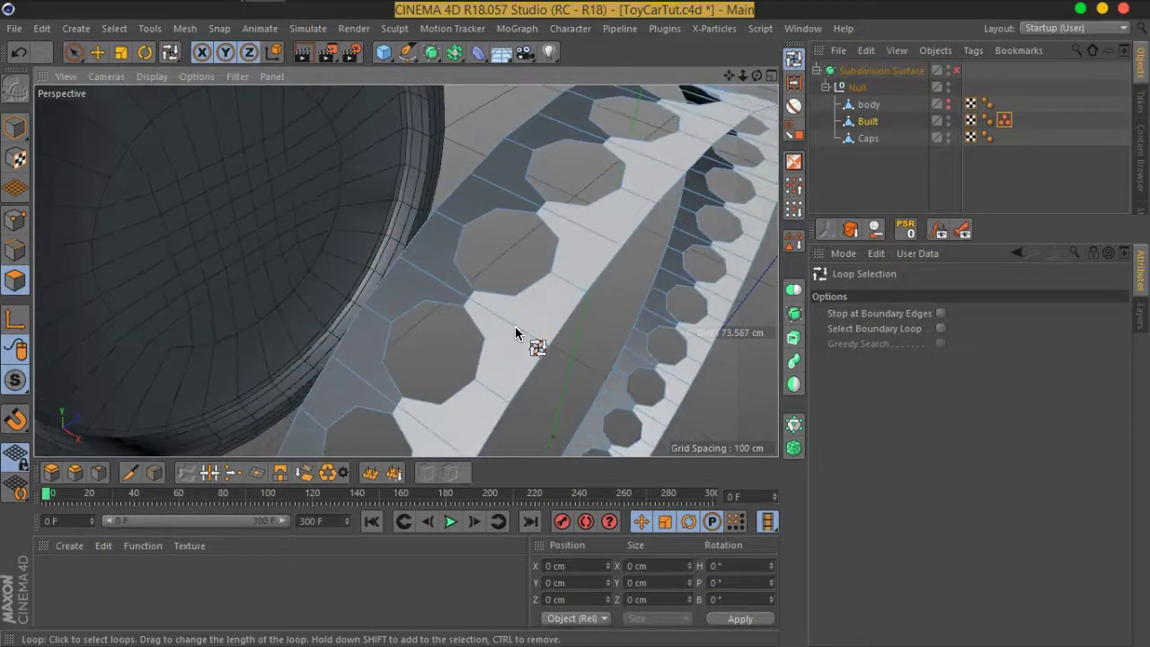
left_click(77, 302)
left_click(20, 226)
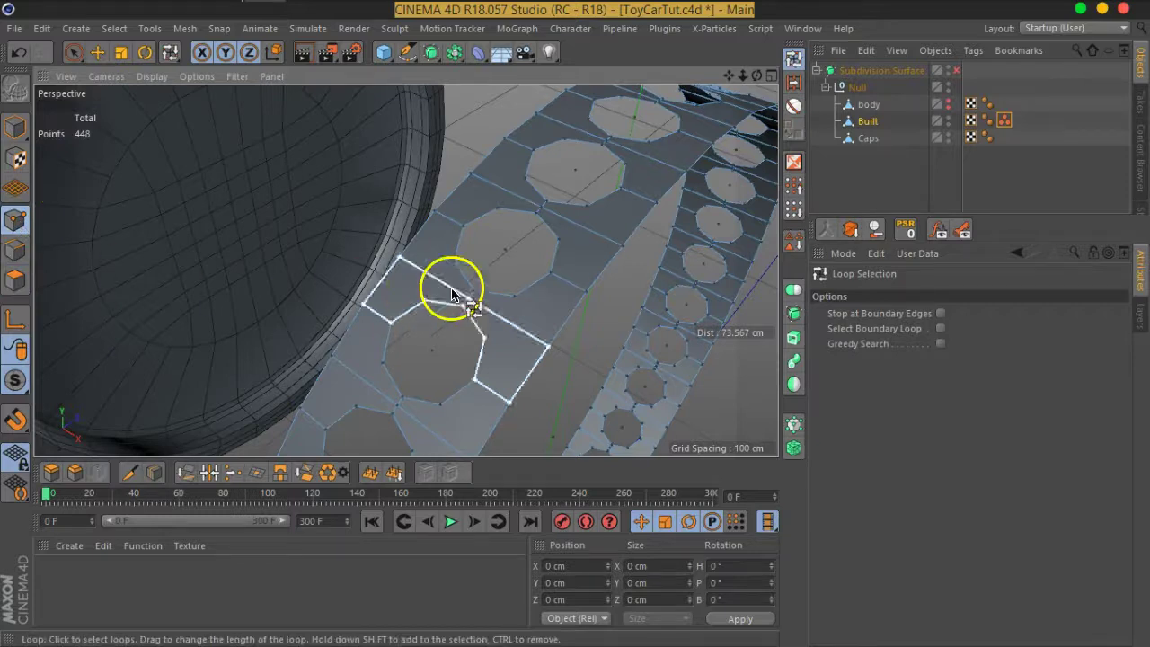
right_click(507, 264)
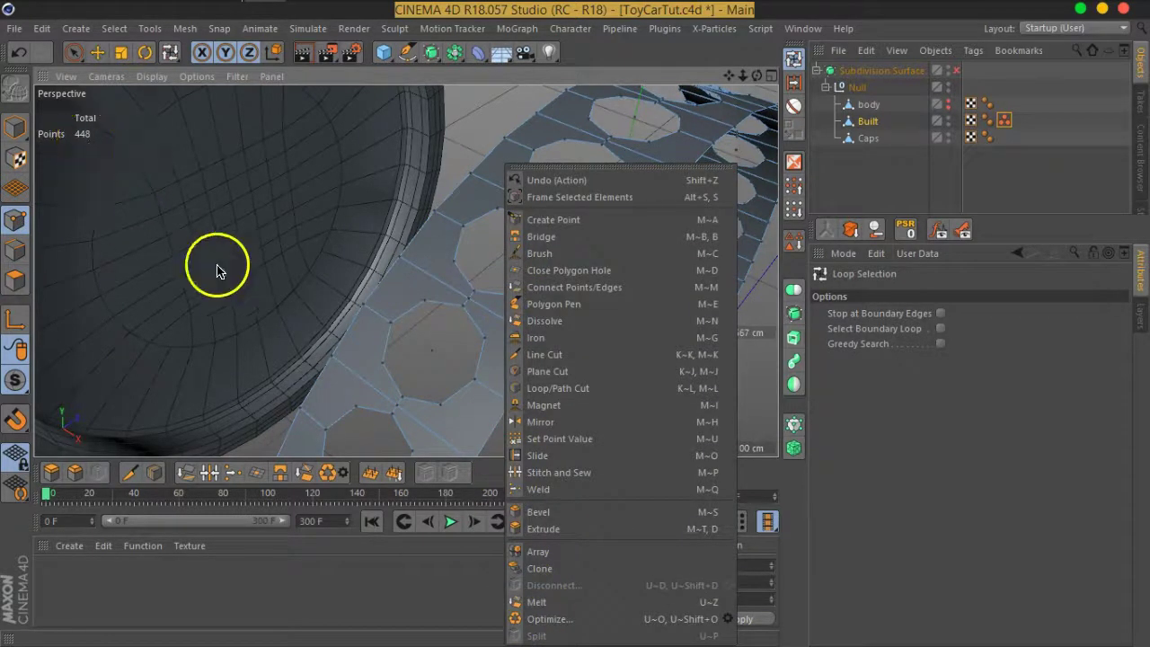
left_click(546, 618)
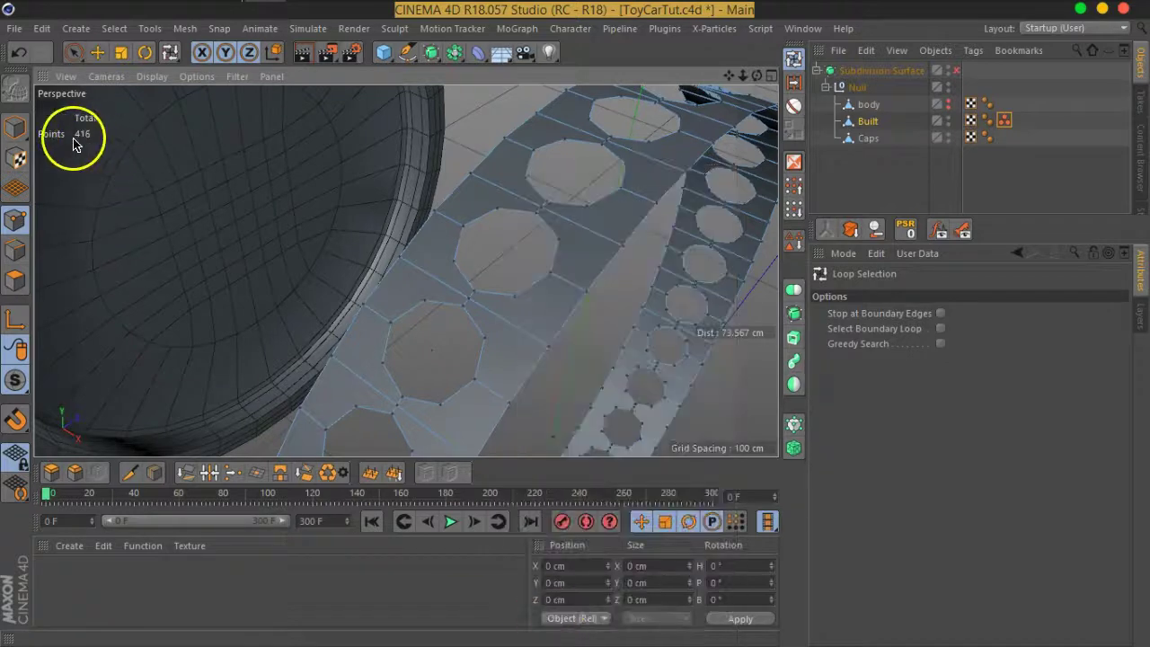
Deselect all objects and re-enable the Subdivision Surface.
mouse_move(544, 378)
left_mouse_down("alt")
mouse_move(559, 333)
mouse_move(521, 249)
mouse_move(542, 289)
mouse_move(598, 329)
mouse_move(516, 298)
left_mouse_up("alt")
left_click(860, 171)
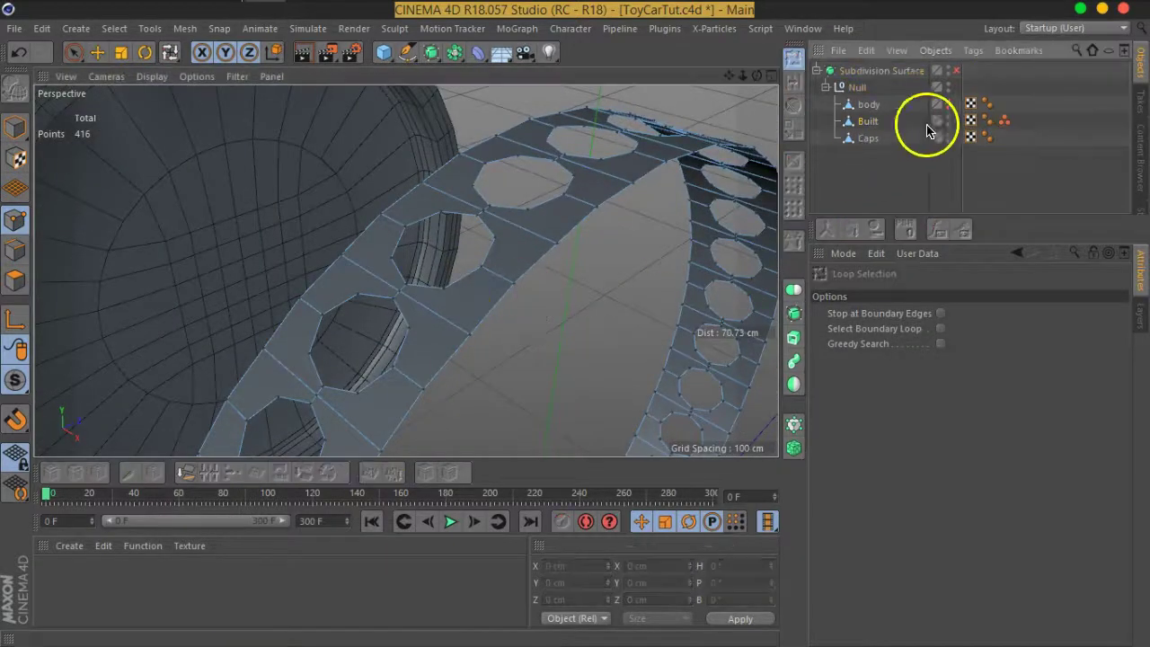
left_click(955, 71)
Orbit and zoom around the smoothed wheel and the perforated Built band.
left_click_drag(629, 247, 500, 243, "alt")
scroll(474, 244, "up", 3)
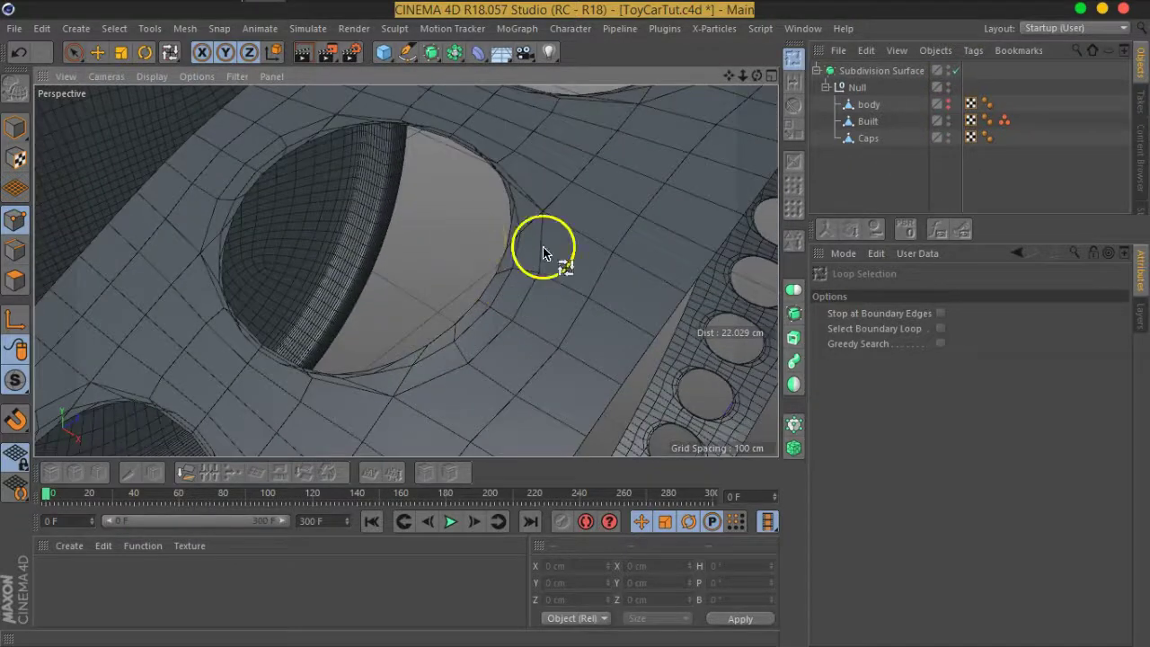
left_click_drag(216, 272, 300, 265, "alt")
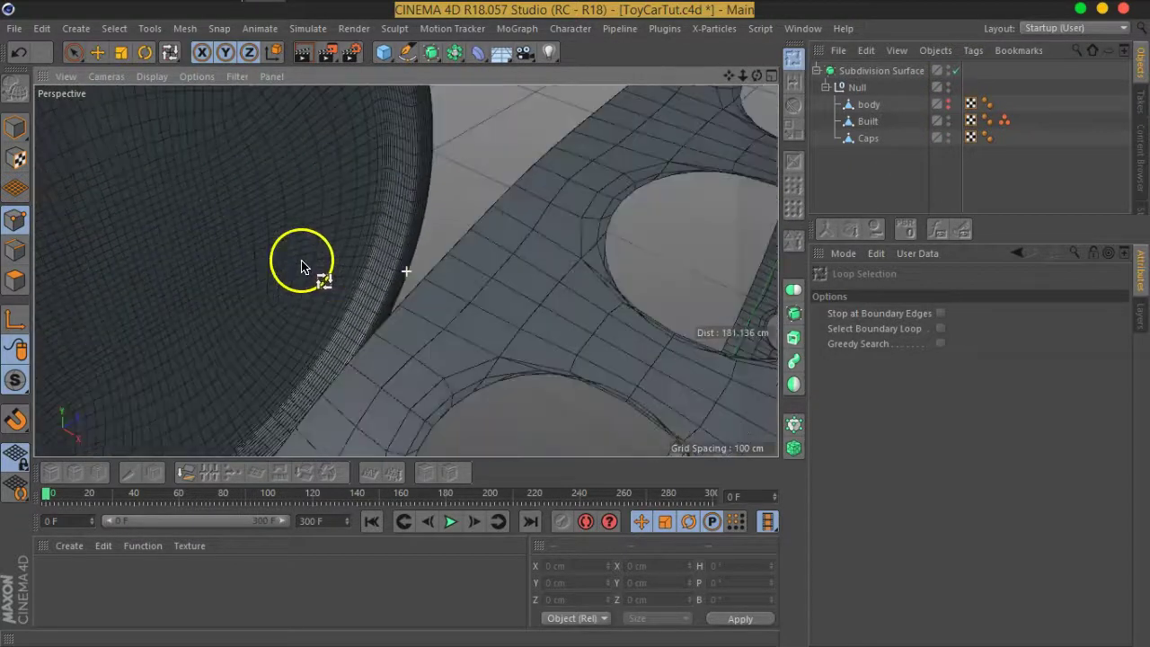
scroll(601, 315, "down", 3)
mouse_move(537, 299)
left_mouse_down("alt")
mouse_move(631, 385)
mouse_move(539, 328)
mouse_move(596, 349)
mouse_move(492, 272)
mouse_move(539, 326)
mouse_move(513, 278)
mouse_move(565, 336)
mouse_move(513, 267)
mouse_move(499, 281)
left_mouse_up("alt")
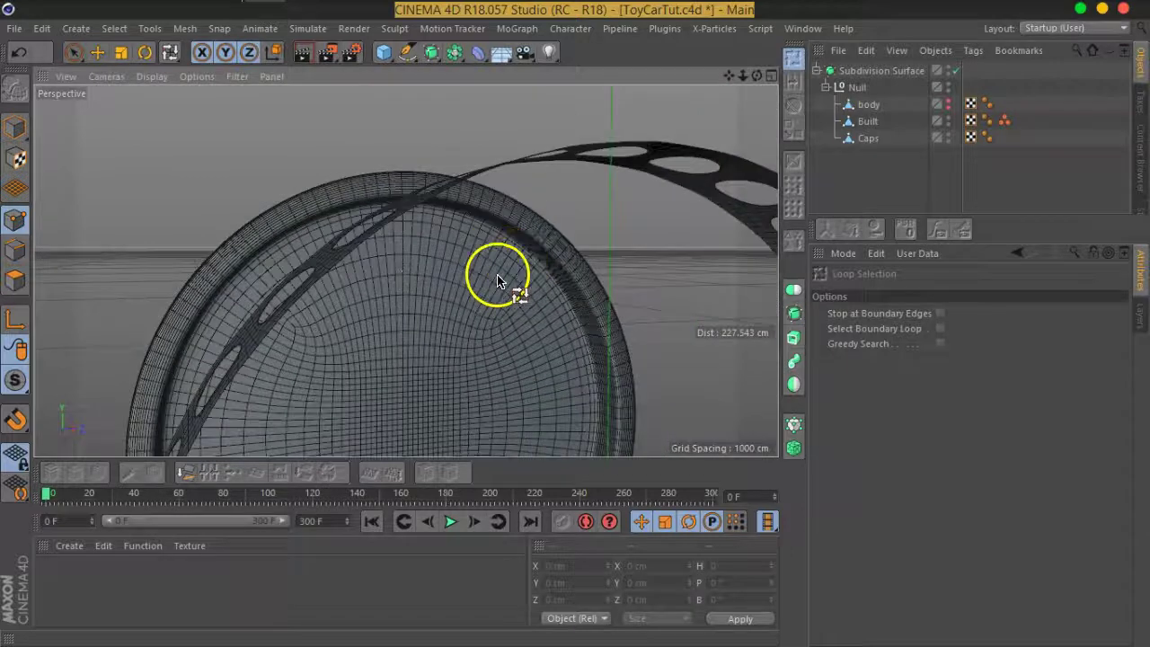
left_click_drag(488, 200, 494, 189, "alt")
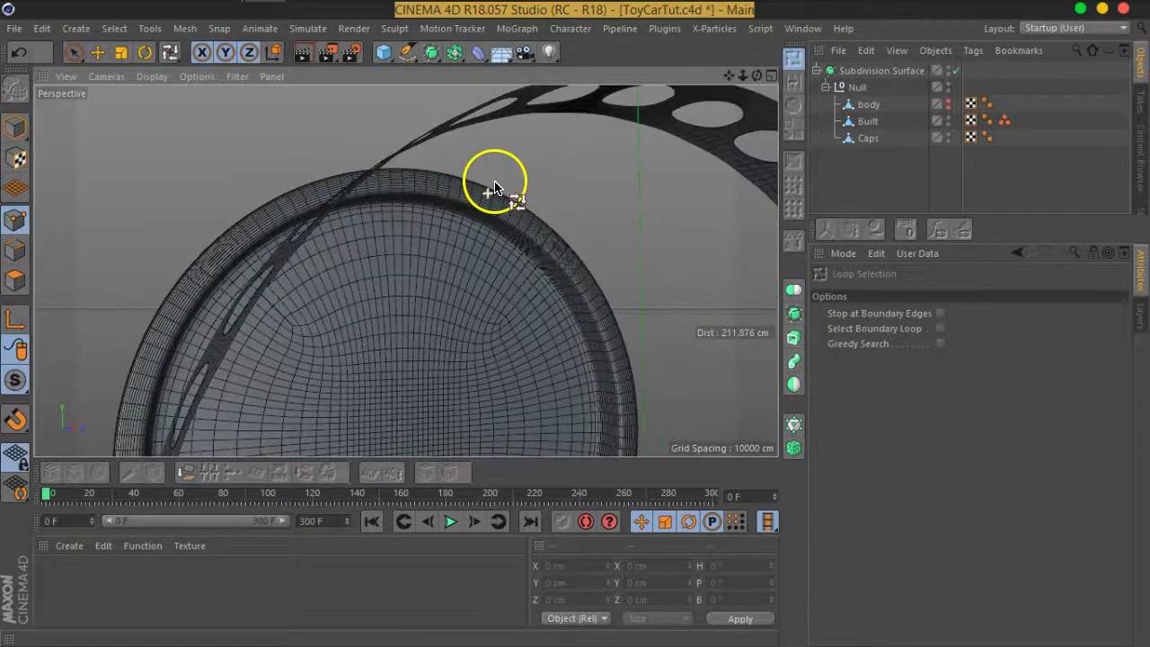
mouse_move(433, 163)
left_mouse_down("alt")
mouse_move(452, 189)
mouse_move(477, 185)
mouse_move(516, 213)
mouse_move(624, 344)
mouse_move(486, 233)
mouse_move(575, 326)
mouse_move(629, 296)
left_mouse_up("alt")
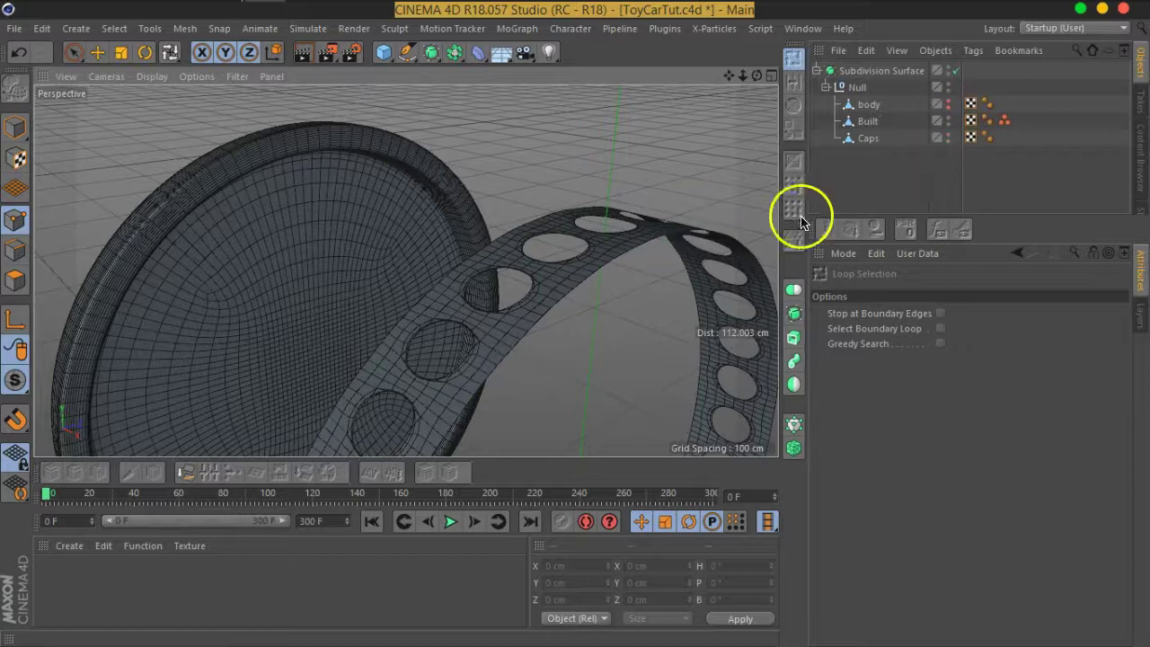
Switch off the Subdivision Surface to reveal the low-poly octagonal holes.
left_click(950, 71)
mouse_move(467, 236)
left_mouse_down("alt")
mouse_move(662, 398)
mouse_move(575, 336)
mouse_move(662, 390)
mouse_move(511, 313)
left_mouse_up("alt")
scroll(557, 332, "up", 3)
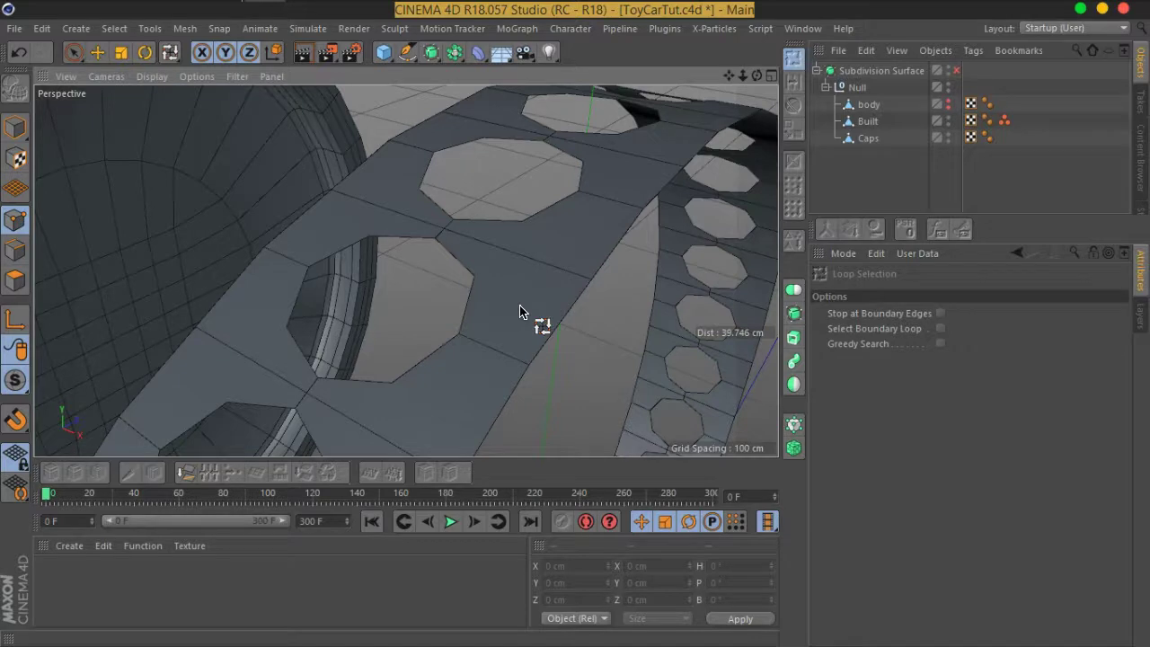
Switch to Live Selection and zoom in on a hole edge of the band.
left_click(74, 51)
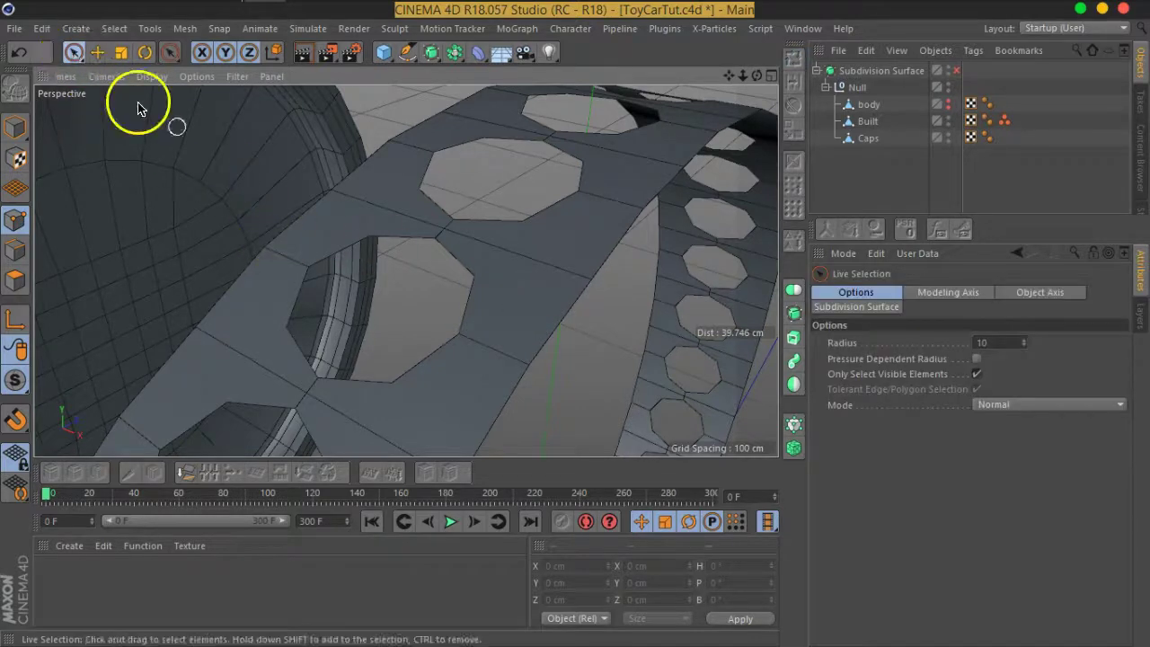
scroll(501, 239, "up", 2)
scroll(486, 269, "up", 2)
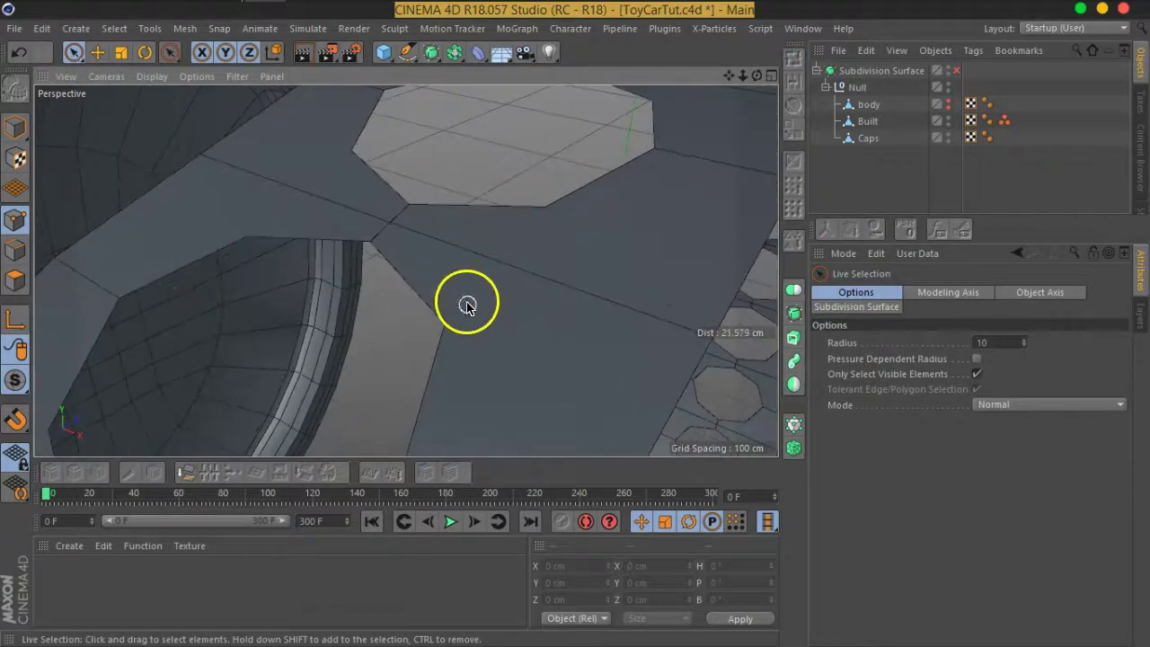
scroll(540, 359, "up", 2)
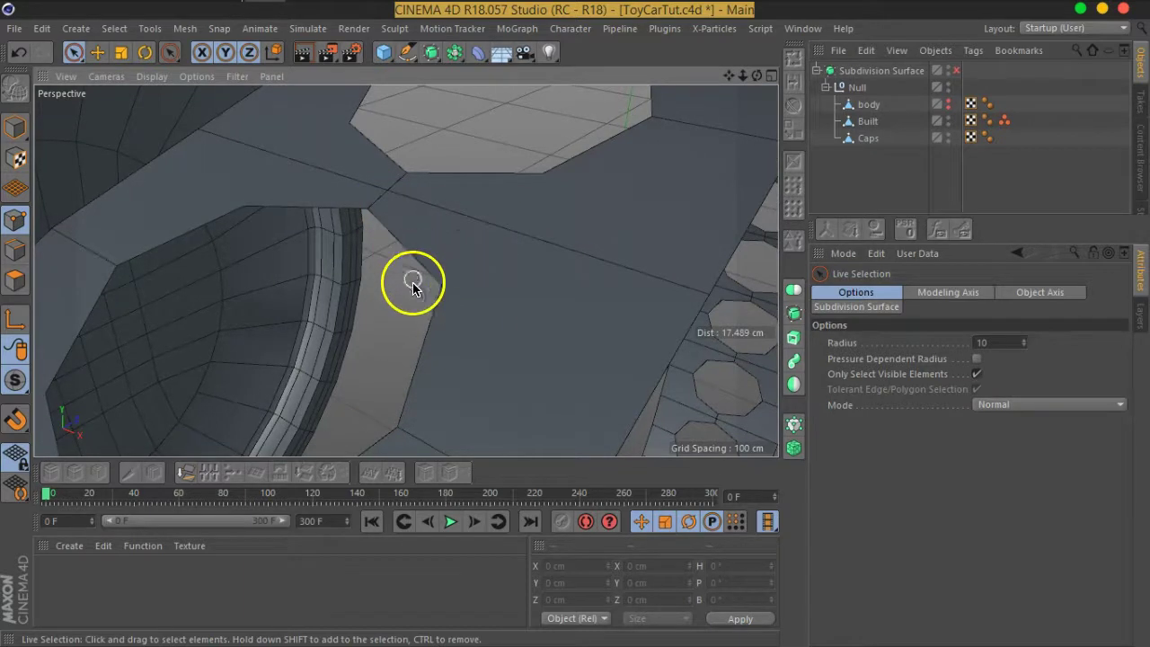
left_click_drag(521, 367, 469, 385, "alt")
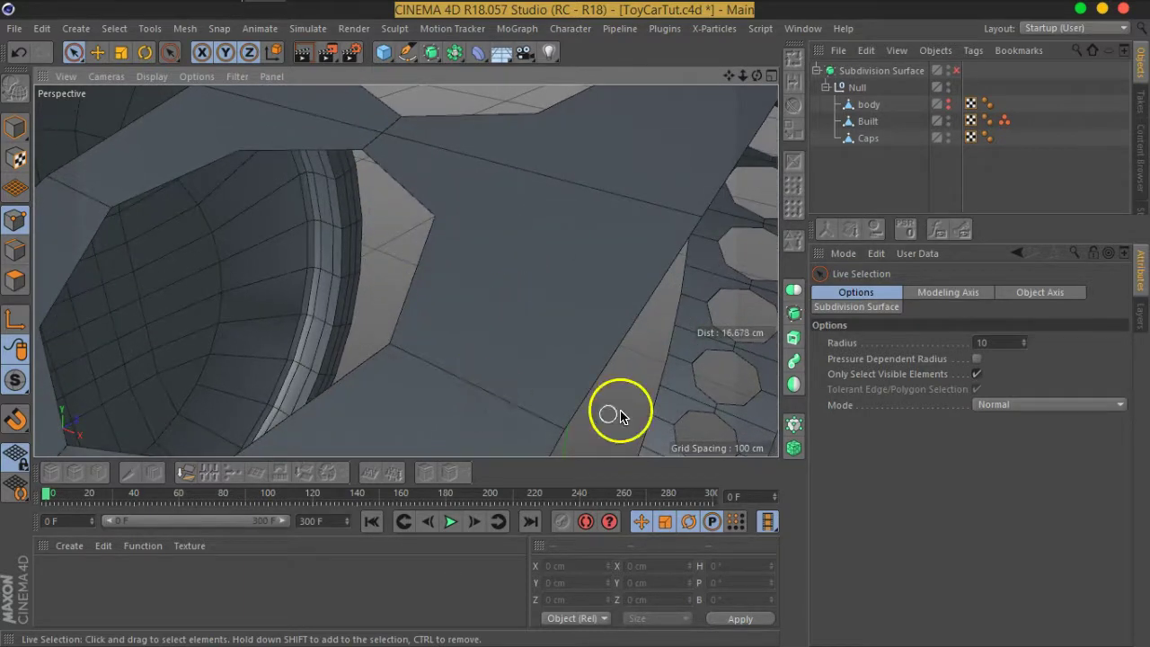
scroll(626, 335, "down", 4)
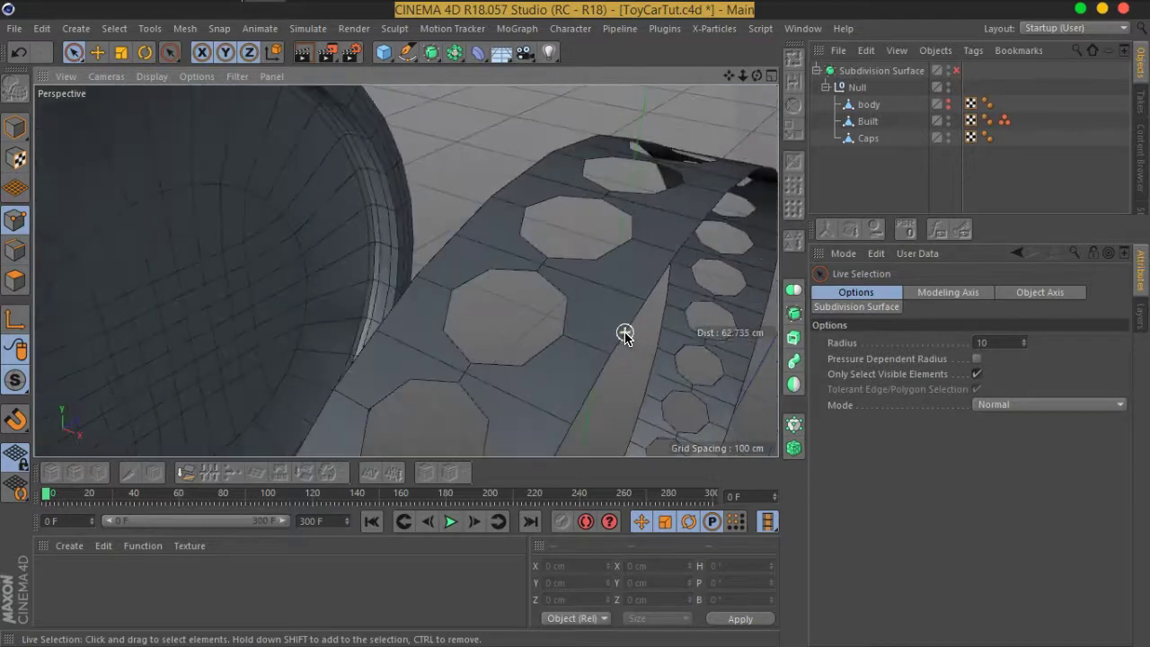
Centre the view on a hole, then select the Built object in the Object Manager.
left_click_drag(584, 346, 575, 250, "alt")
scroll(575, 250, "up", 1)
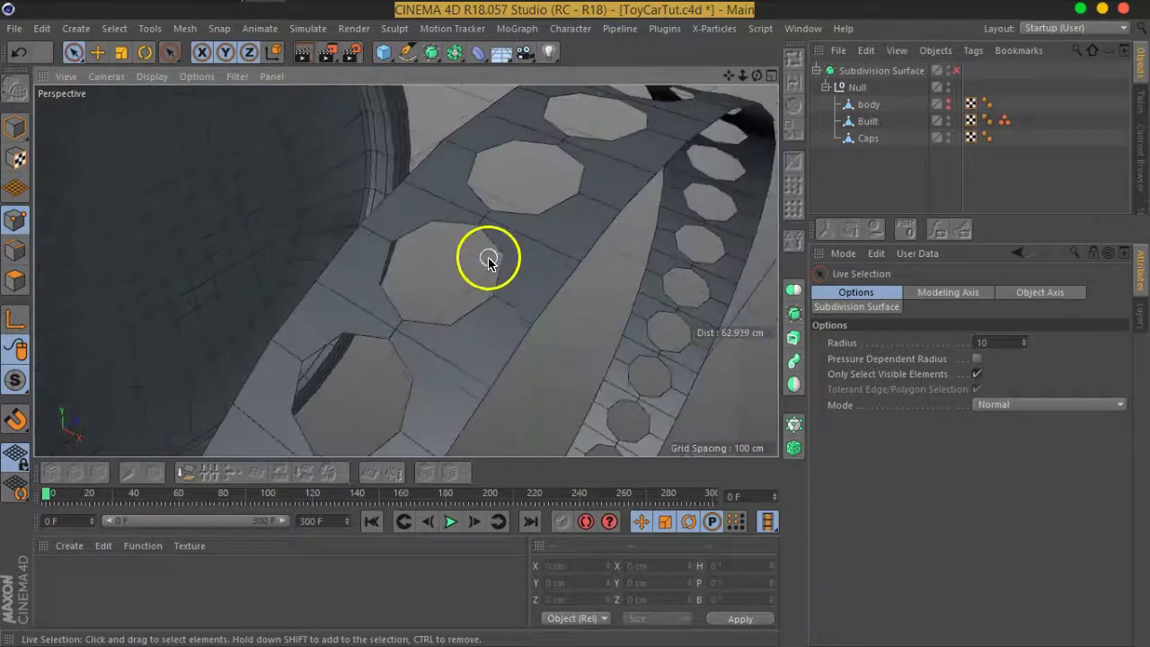
scroll(499, 274, "up", 1)
scroll(535, 316, "up", 1)
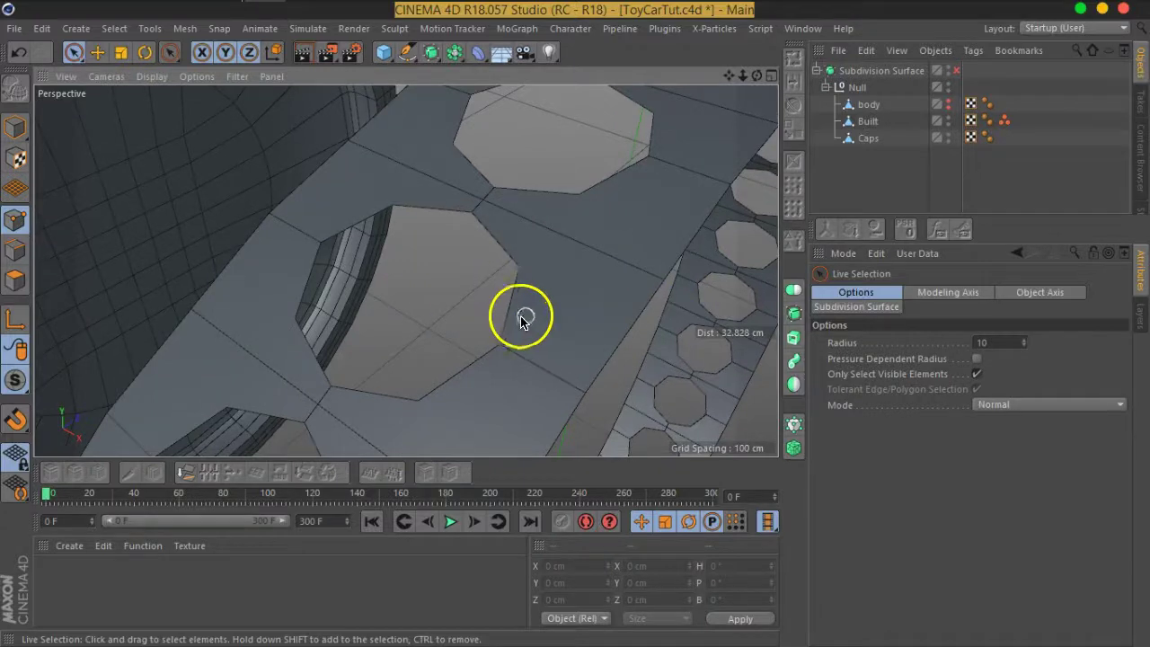
scroll(546, 320, "up", 1)
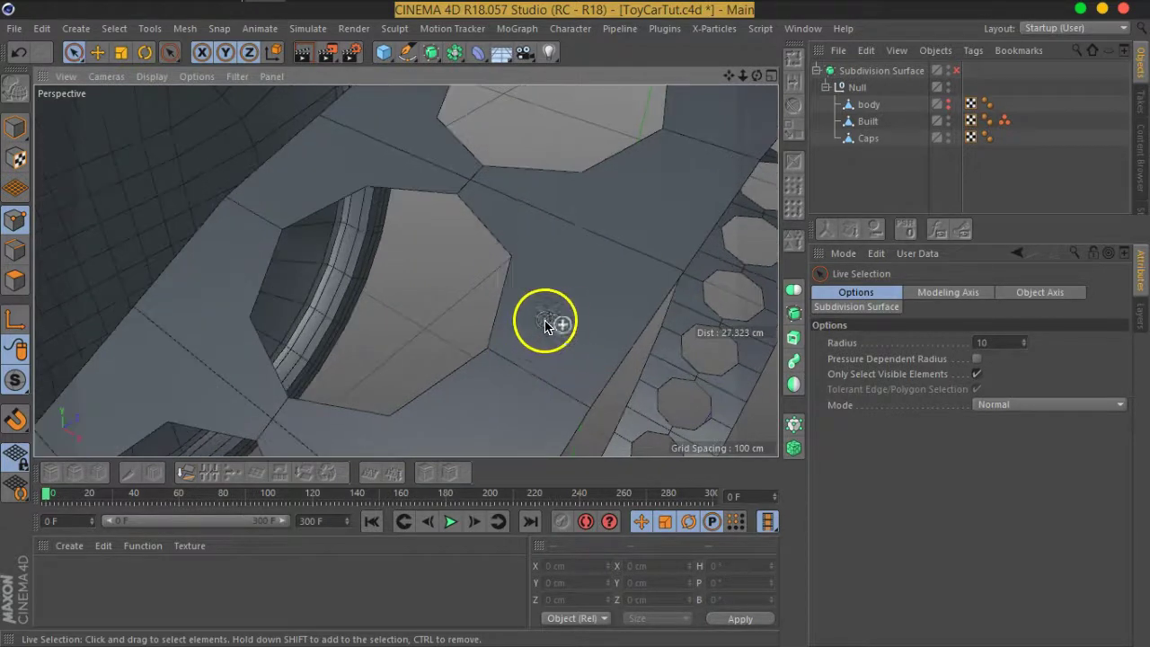
middle_click_drag(596, 309, 512, 286, "alt")
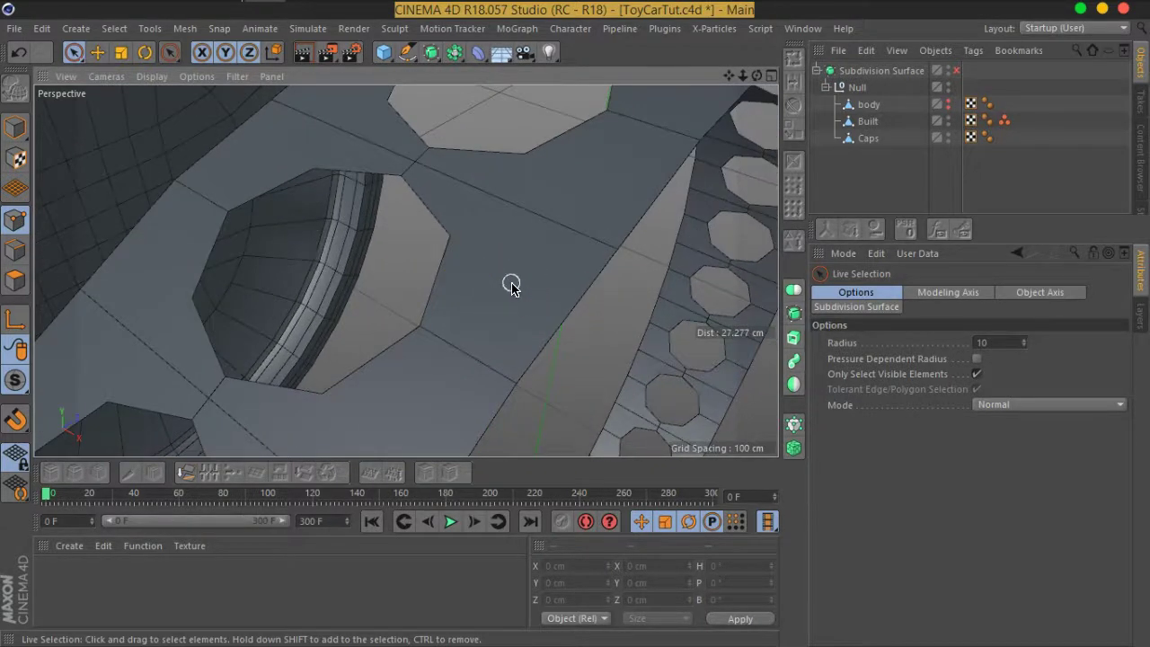
scroll(511, 286, "down", 1)
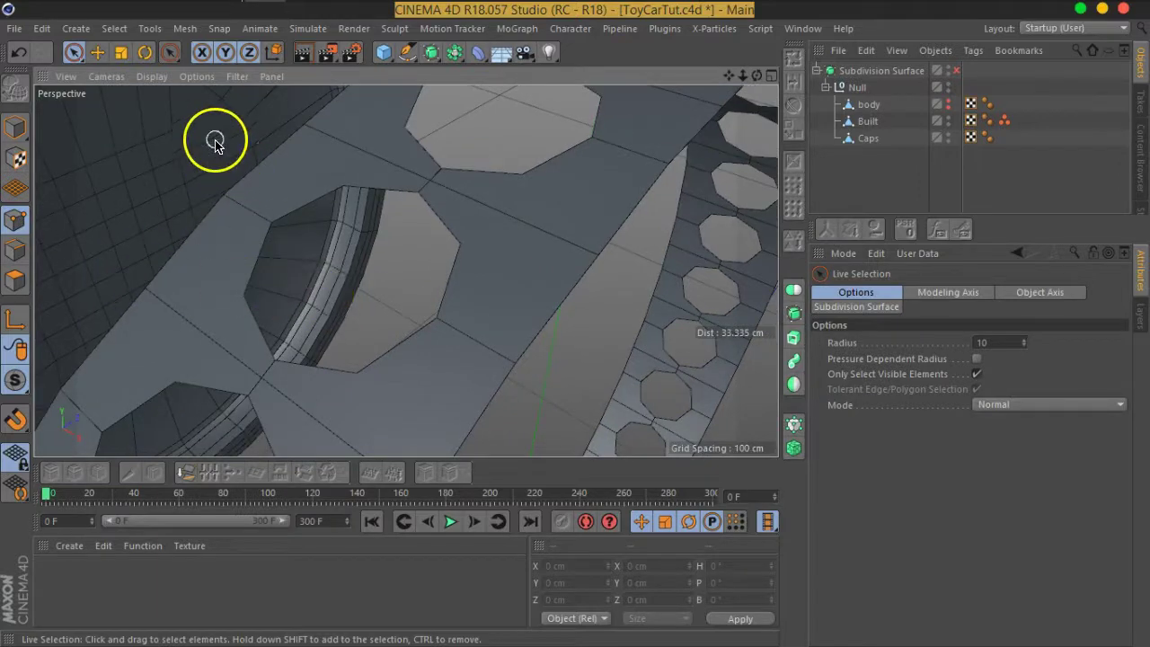
left_click(869, 106)
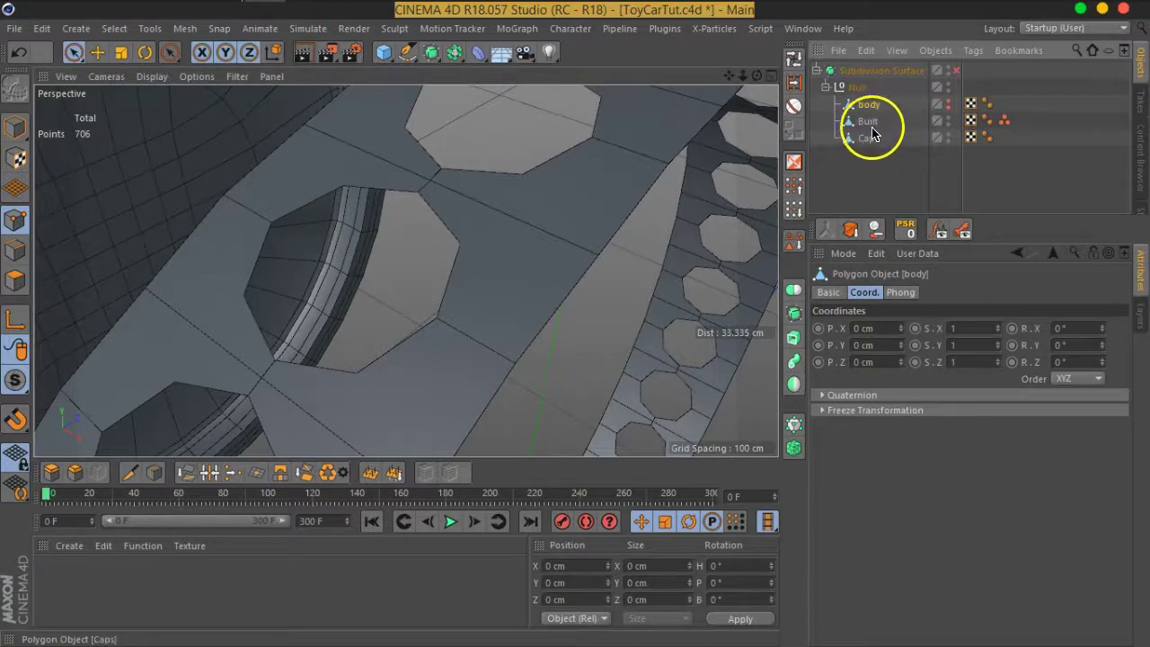
left_click(868, 123)
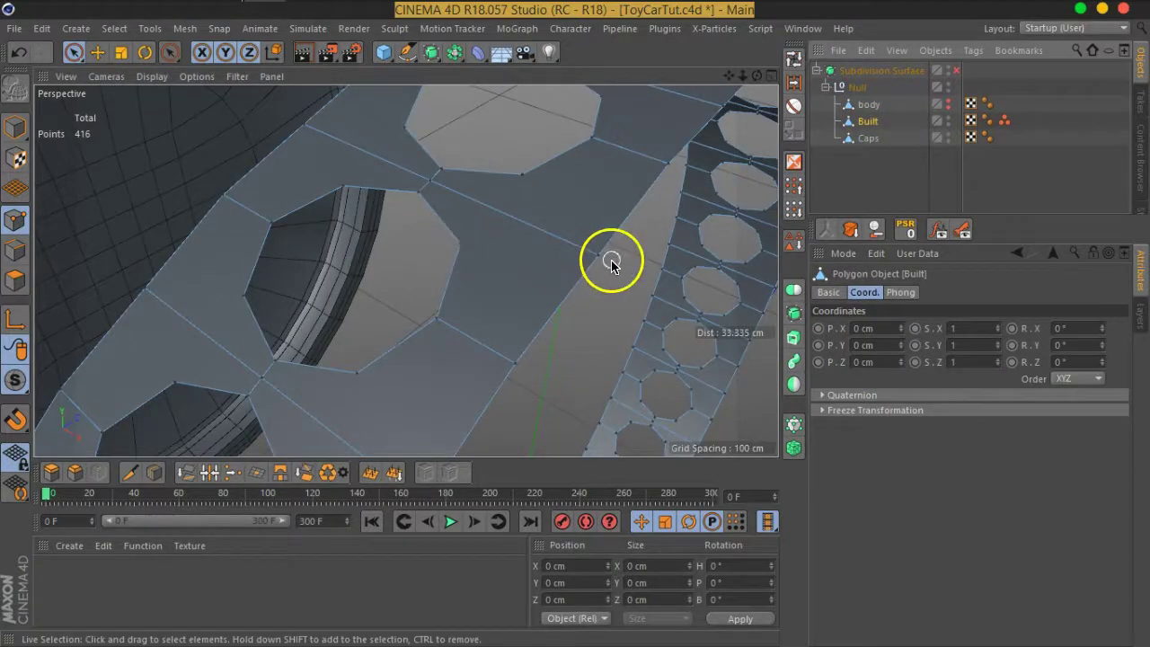
Activate the Line Cut tool from the viewport context menu on the Built band.
right_click(506, 260)
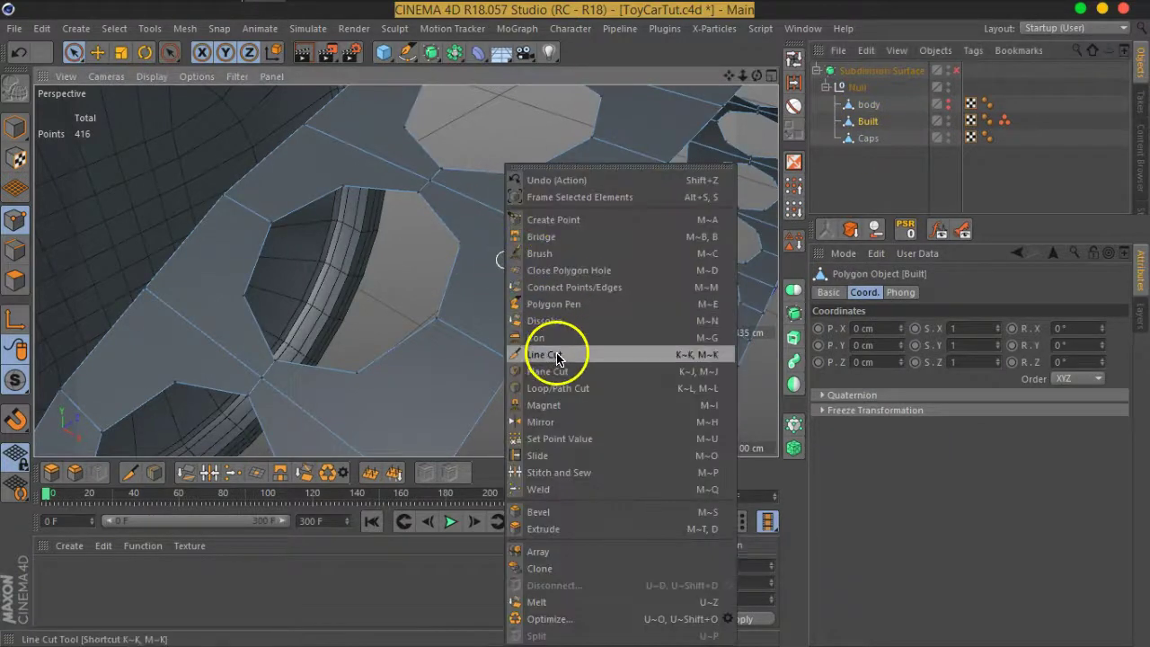
left_click(544, 351)
left_click(461, 245)
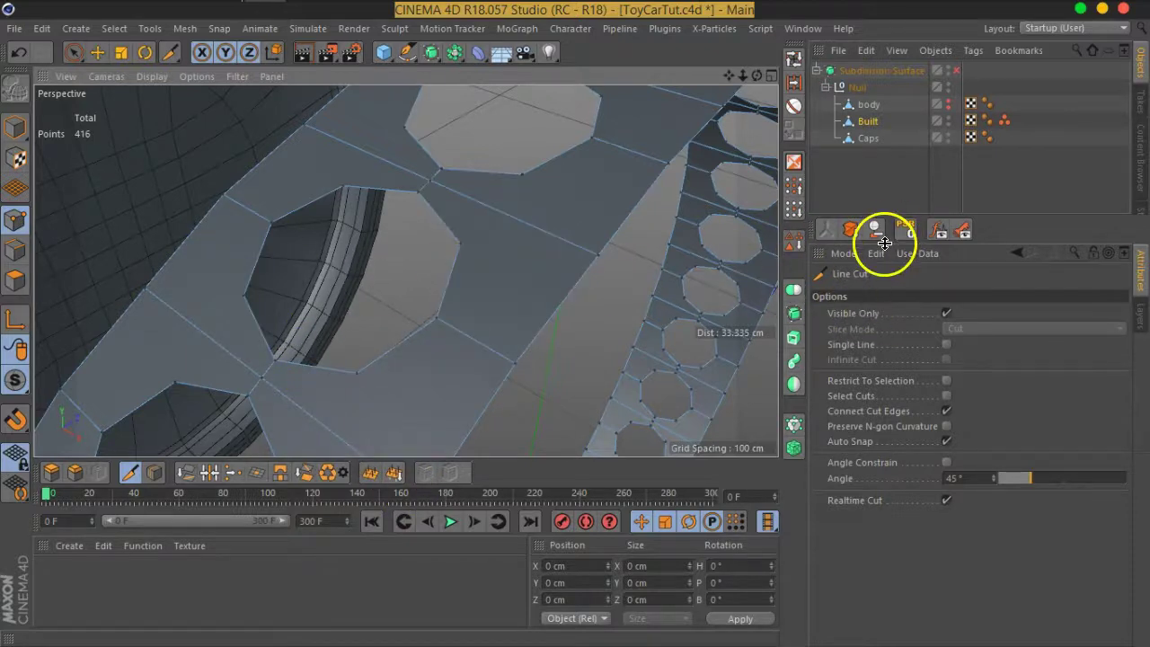
mouse_move(608, 256)
left_mouse_down("alt")
mouse_move(513, 266)
mouse_move(531, 221)
mouse_move(517, 291)
mouse_move(241, 154)
left_mouse_up("alt")
Enable Filter > N-gon Lines and cut an edge across the strip between two holes.
left_click(238, 79)
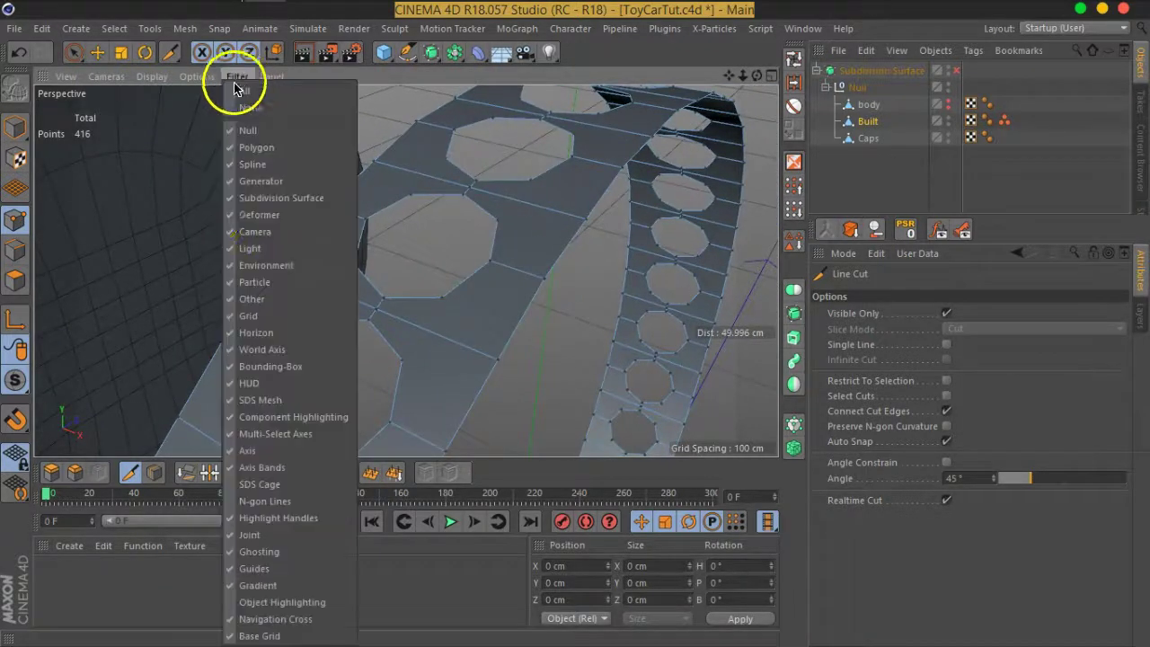
left_click(278, 508)
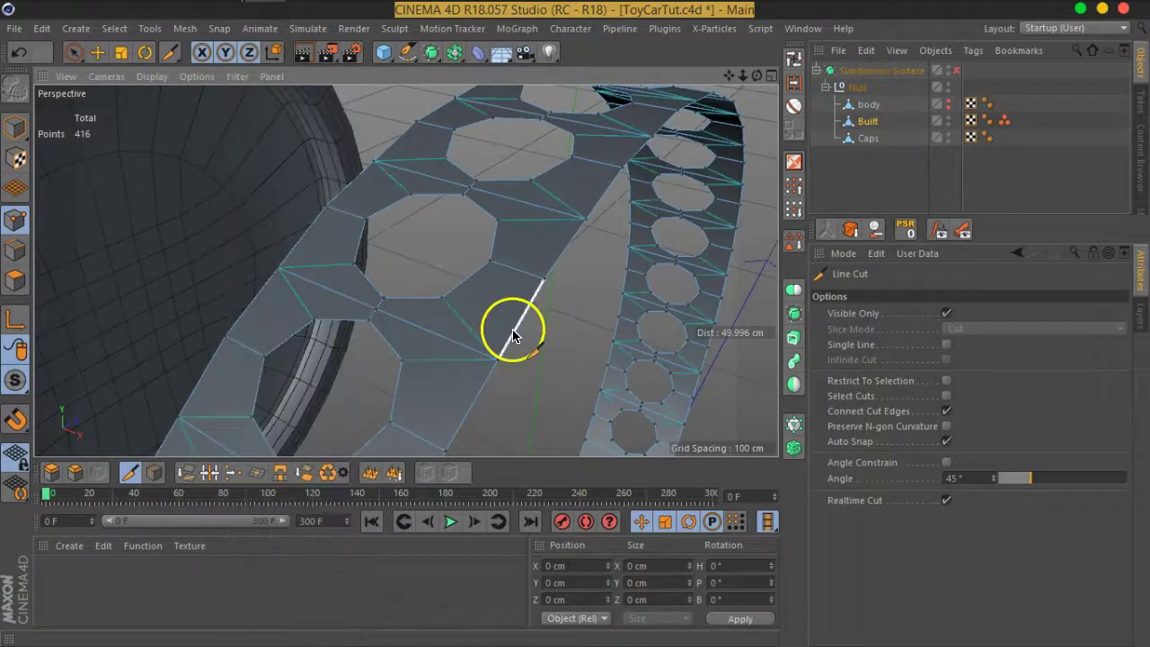
mouse_move(526, 269)
left_mouse_down("alt")
mouse_move(539, 302)
mouse_move(354, 265)
mouse_move(461, 296)
mouse_move(629, 249)
mouse_move(428, 264)
mouse_move(416, 316)
left_mouse_up("alt")
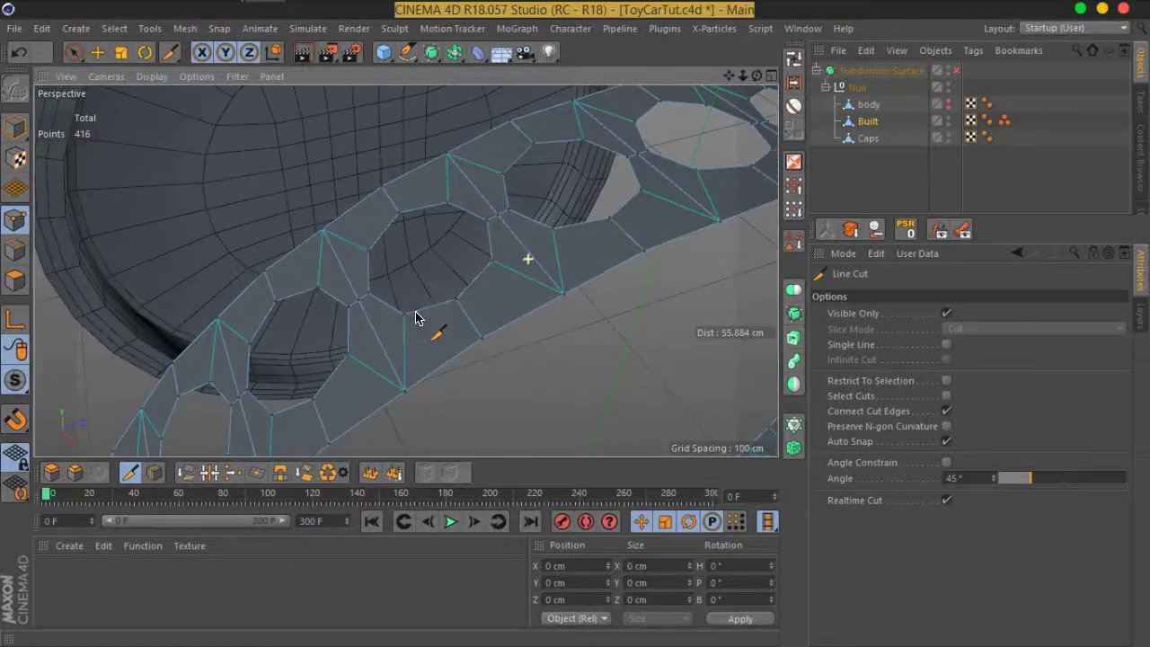
left_click(488, 316)
left_click_drag(490, 314, 570, 218, "alt")
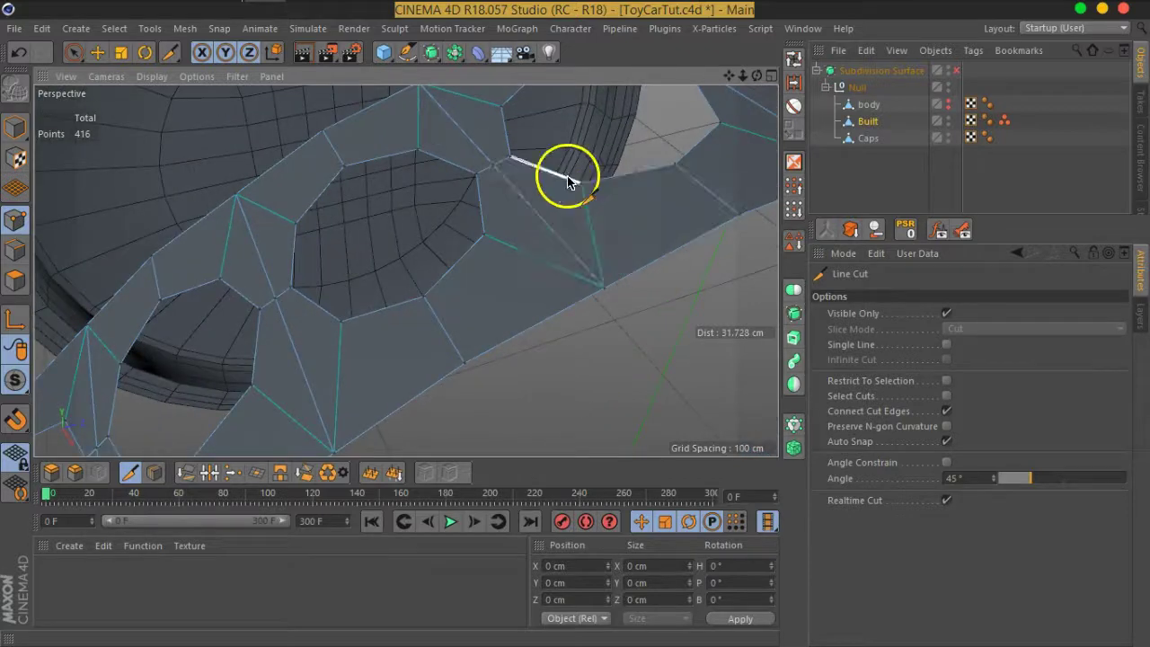
left_click(605, 294)
scroll(611, 290, "down", 5)
mouse_move(623, 282)
left_mouse_down("alt")
mouse_move(488, 308)
mouse_move(587, 269)
mouse_move(521, 324)
left_mouse_up("alt")
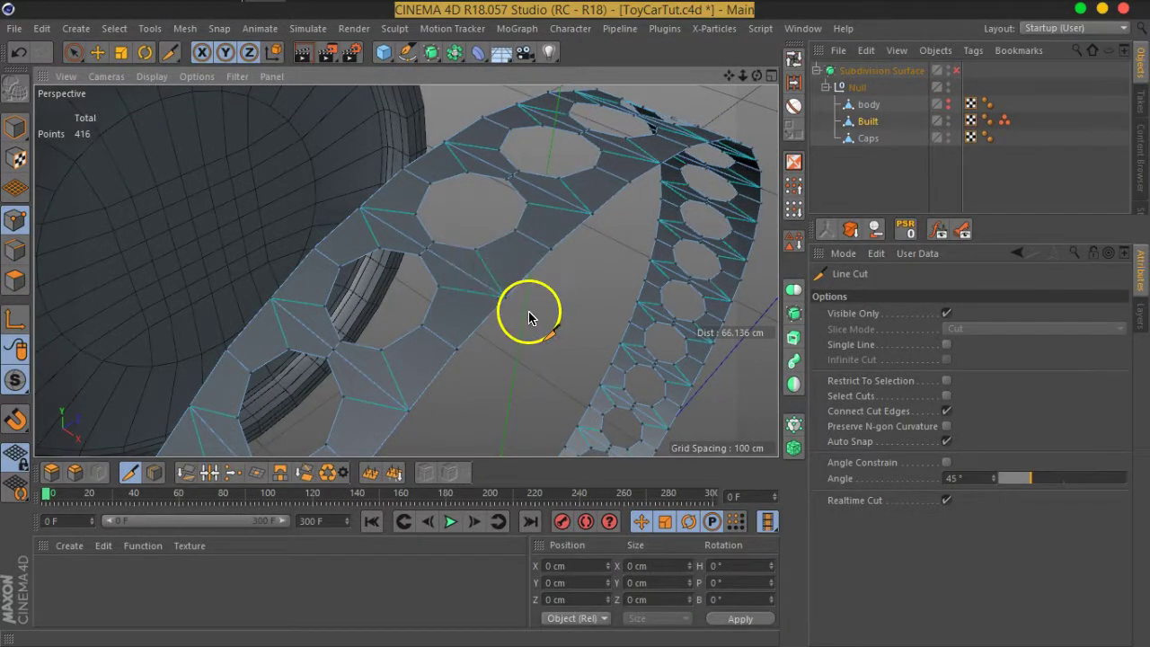
Toggle the N-gon Lines display filter off and back on.
left_click(233, 76)
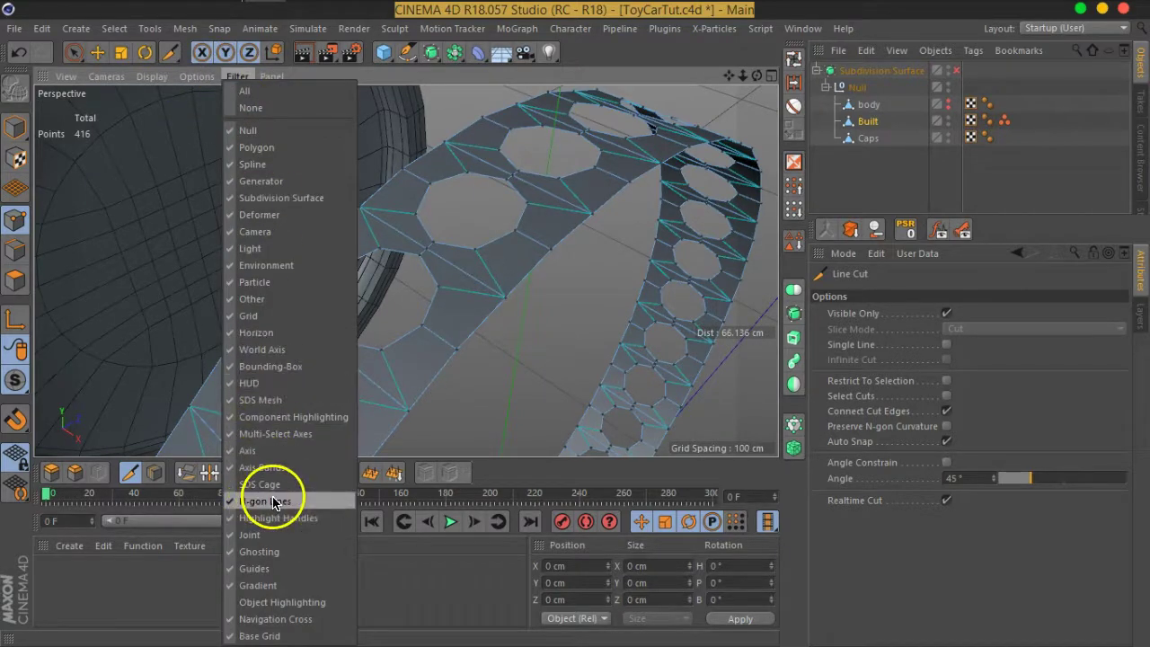
left_click(268, 505)
left_click(248, 80)
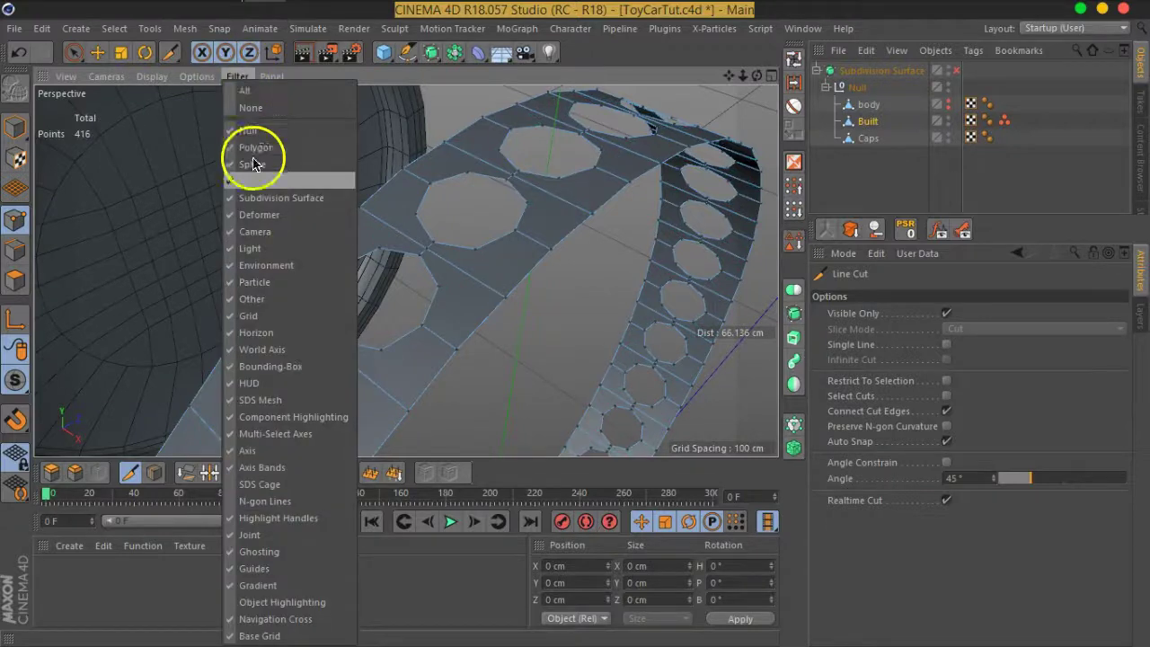
left_click(268, 501)
left_click(196, 77)
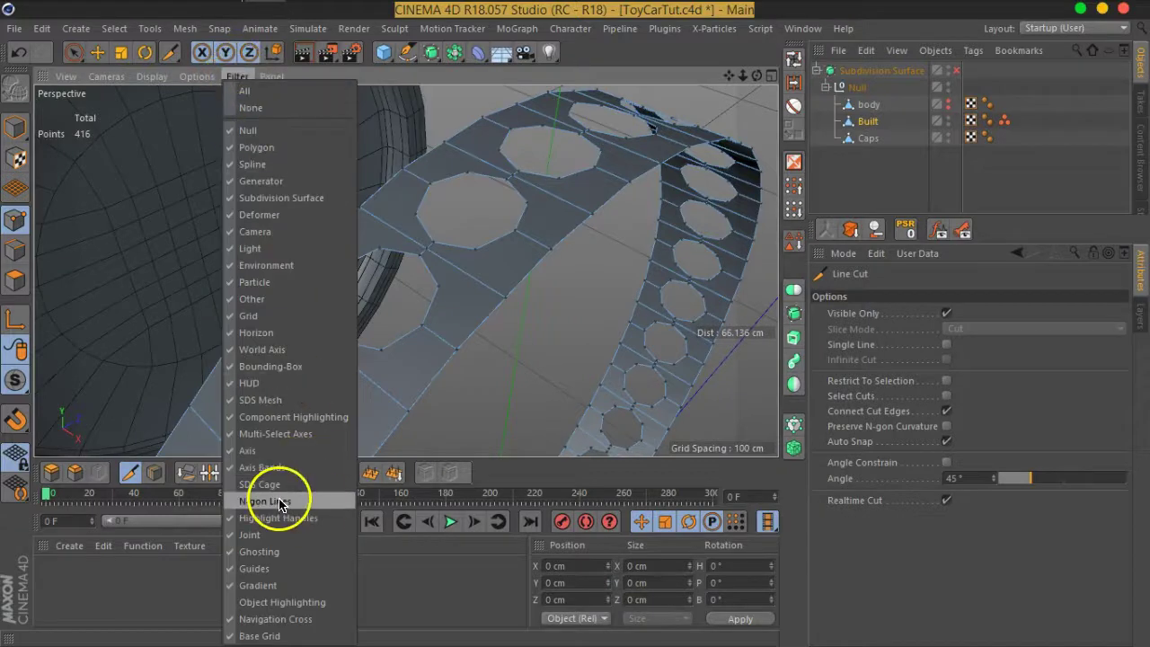
left_click(286, 501)
Convert the band's n-gons into real edges with Mesh > N-Gons > Remove N-gons.
left_click(150, 28)
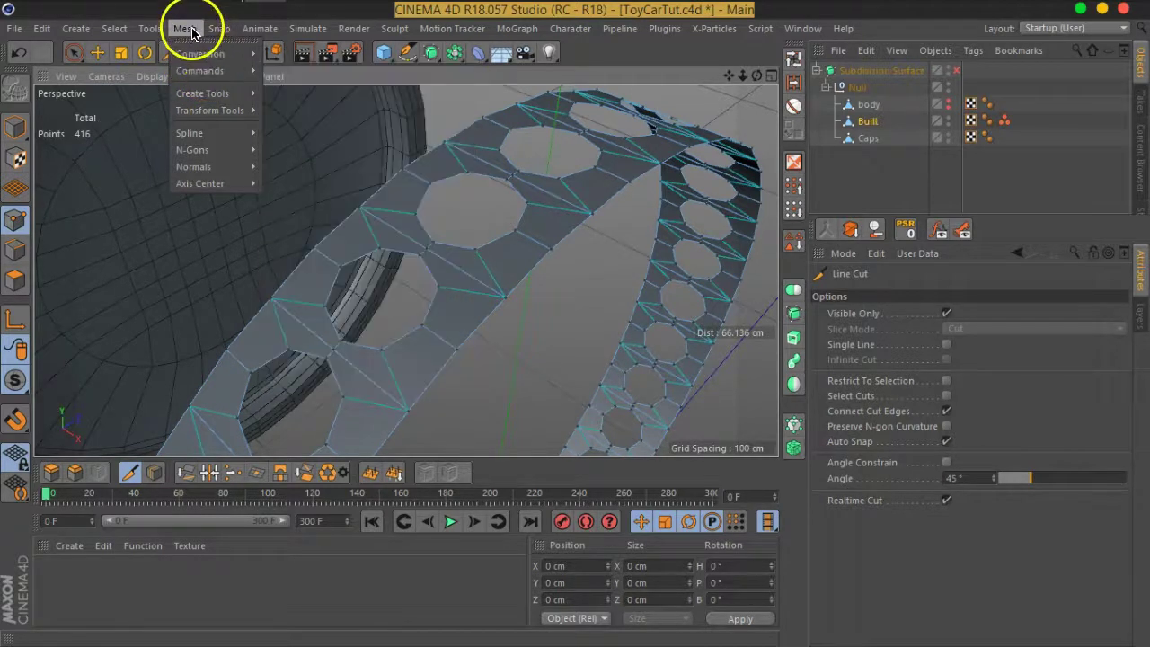
mouse_move(192, 150)
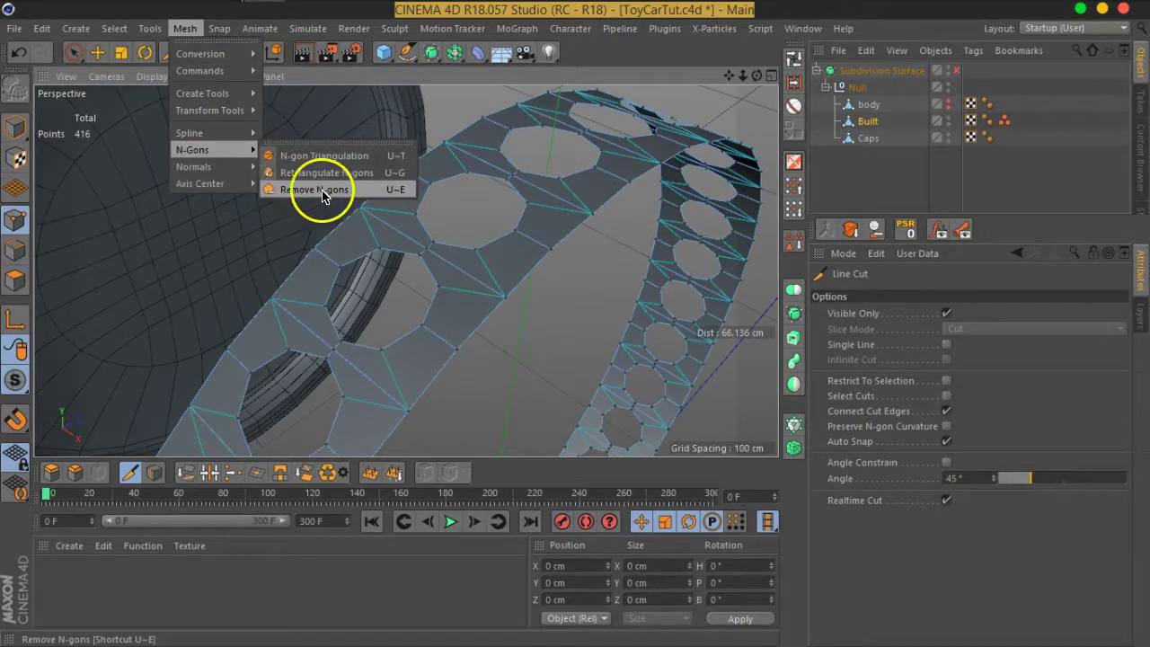
left_click(466, 207)
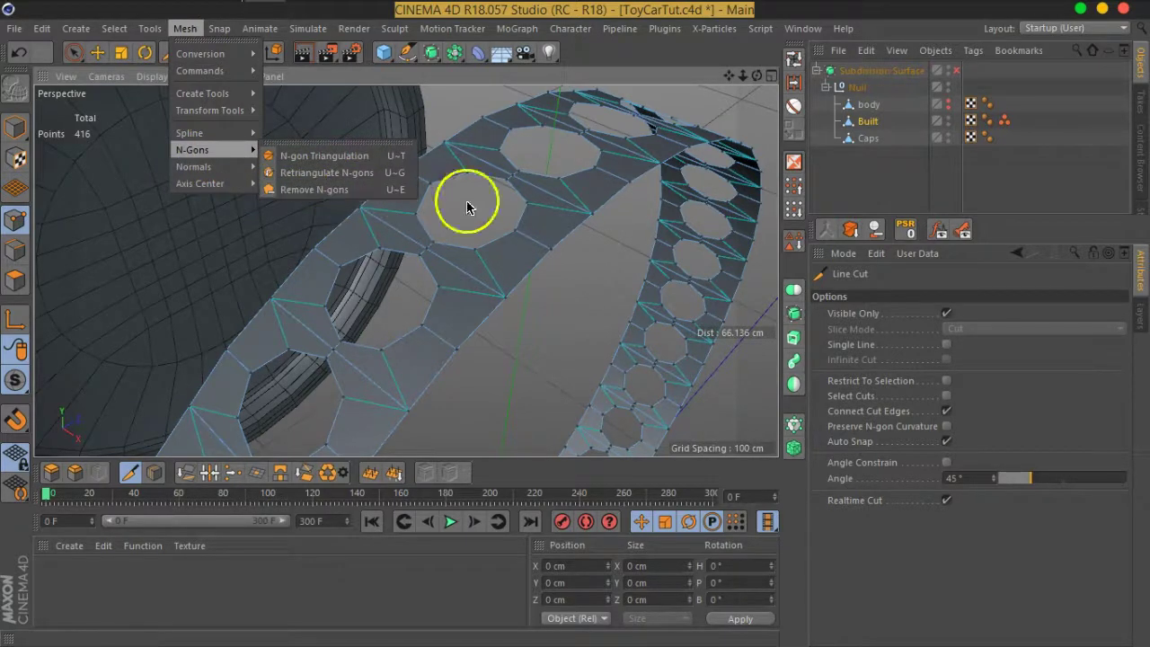
mouse_move(538, 209)
left_mouse_down()
mouse_move(595, 200)
mouse_move(554, 179)
mouse_move(584, 205)
left_mouse_up()
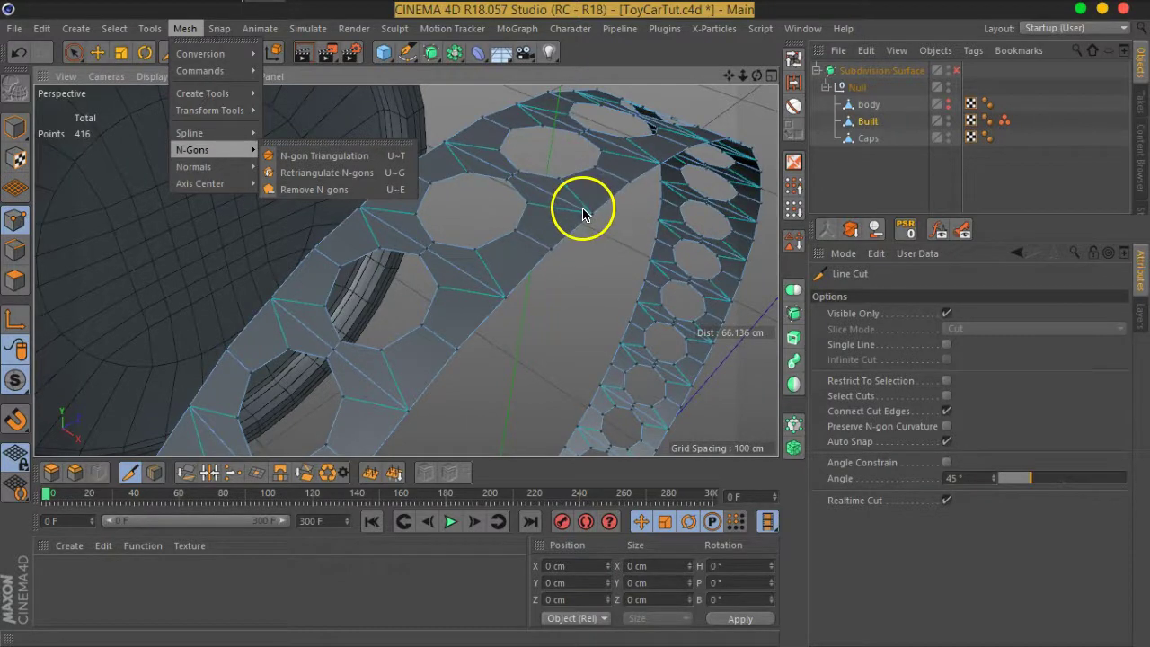
left_click(314, 190)
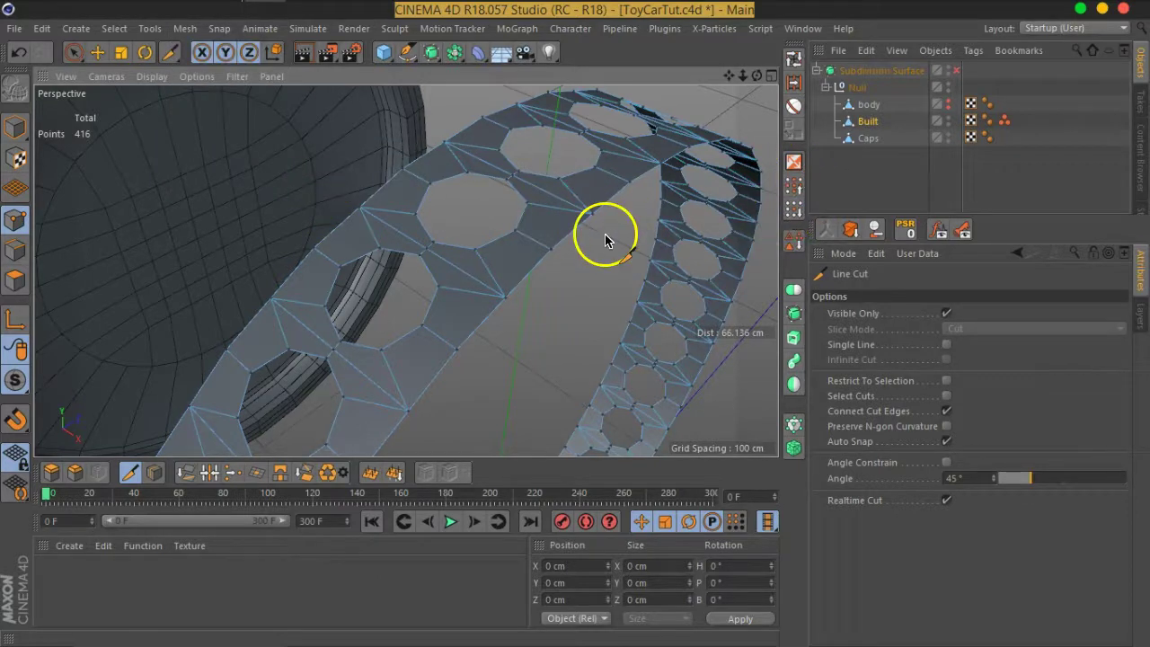
Re-enable Subdivision Surface and orbit around the wheel to inspect the smooth round holes.
left_click(956, 70)
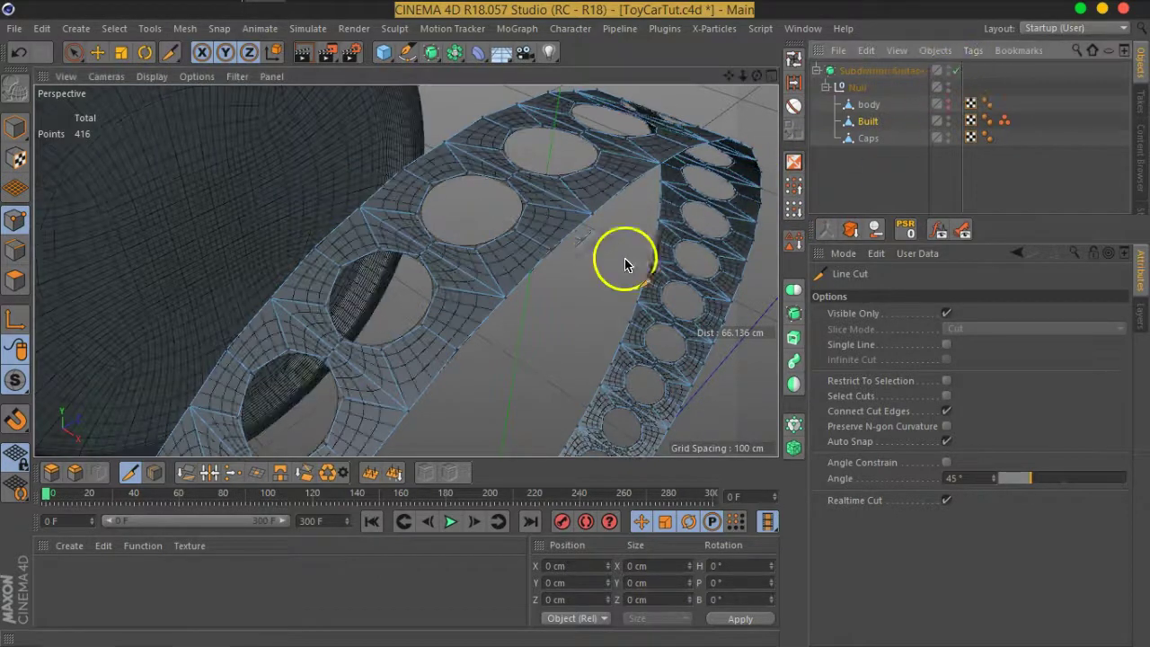
mouse_move(534, 264)
left_mouse_down("alt")
mouse_move(420, 268)
mouse_move(511, 303)
mouse_move(541, 287)
mouse_move(495, 257)
left_mouse_up("alt")
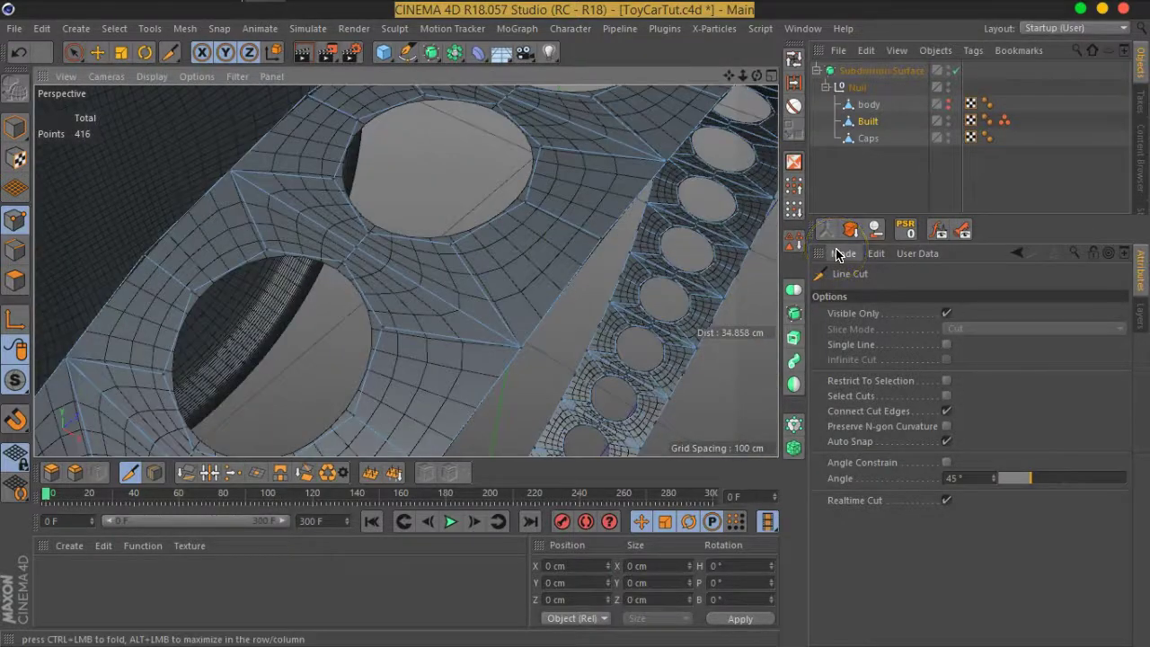
mouse_move(579, 228)
left_mouse_down("alt")
mouse_move(585, 255)
mouse_move(477, 252)
mouse_move(452, 216)
mouse_move(315, 198)
mouse_move(551, 311)
mouse_move(514, 299)
mouse_move(462, 236)
mouse_move(629, 309)
mouse_move(70, 150)
left_mouse_up("alt")
mouse_move(474, 165)
left_mouse_down("alt")
mouse_move(365, 185)
mouse_move(419, 208)
left_mouse_up("alt")
middle_click(481, 160)
middle_click(390, 174)
mouse_move(462, 159)
left_mouse_down("alt")
mouse_move(449, 230)
mouse_move(631, 271)
mouse_move(689, 243)
mouse_move(601, 237)
mouse_move(594, 203)
left_mouse_up("alt")
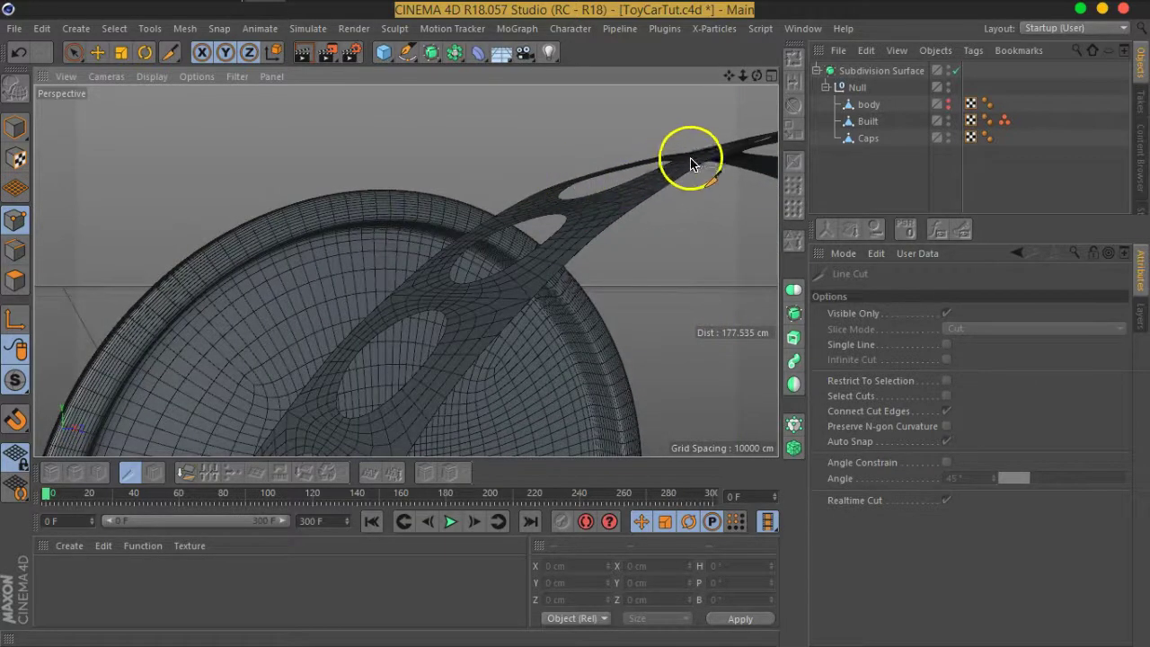
scroll(680, 161, "down", 3)
mouse_move(637, 192)
left_mouse_down("alt")
mouse_move(483, 225)
mouse_move(508, 290)
mouse_move(539, 321)
left_mouse_up("alt")
scroll(523, 301, "up", 2)
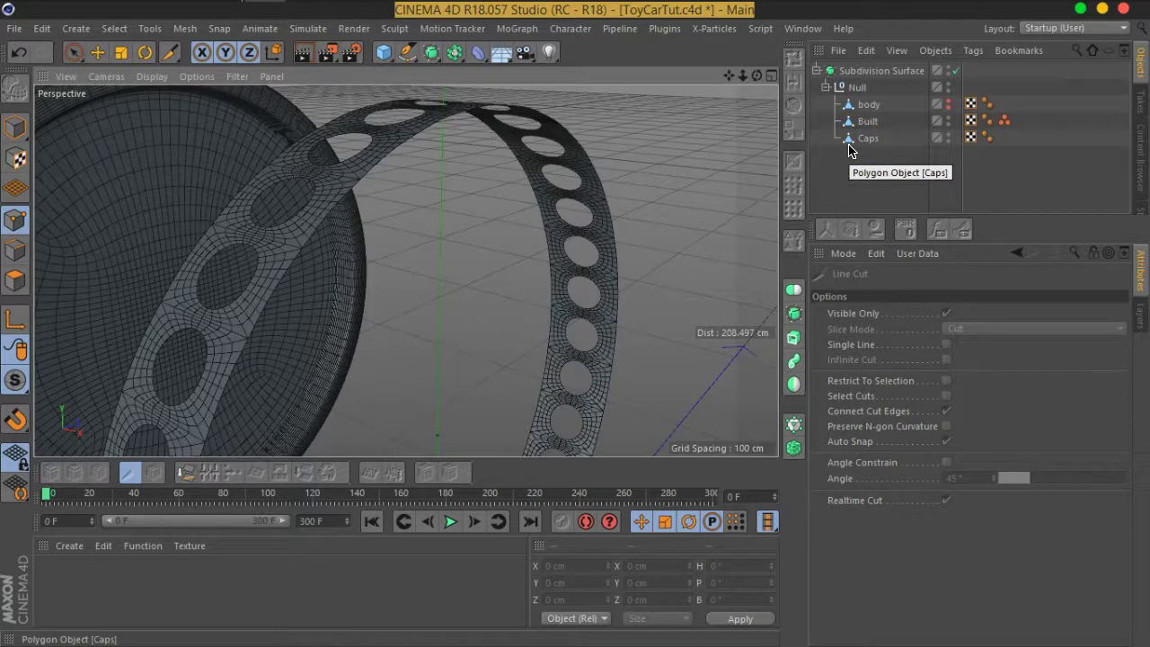
Center the Built band's axis using Mesh > Axis Center in Model mode.
left_click(866, 121)
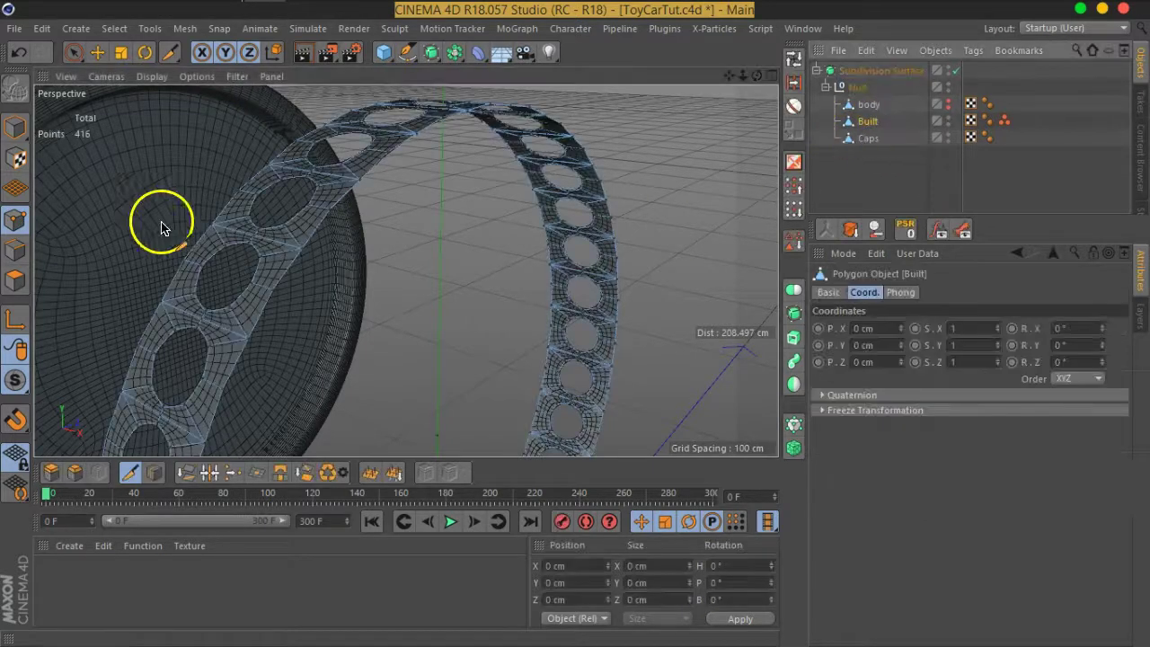
left_click(16, 131)
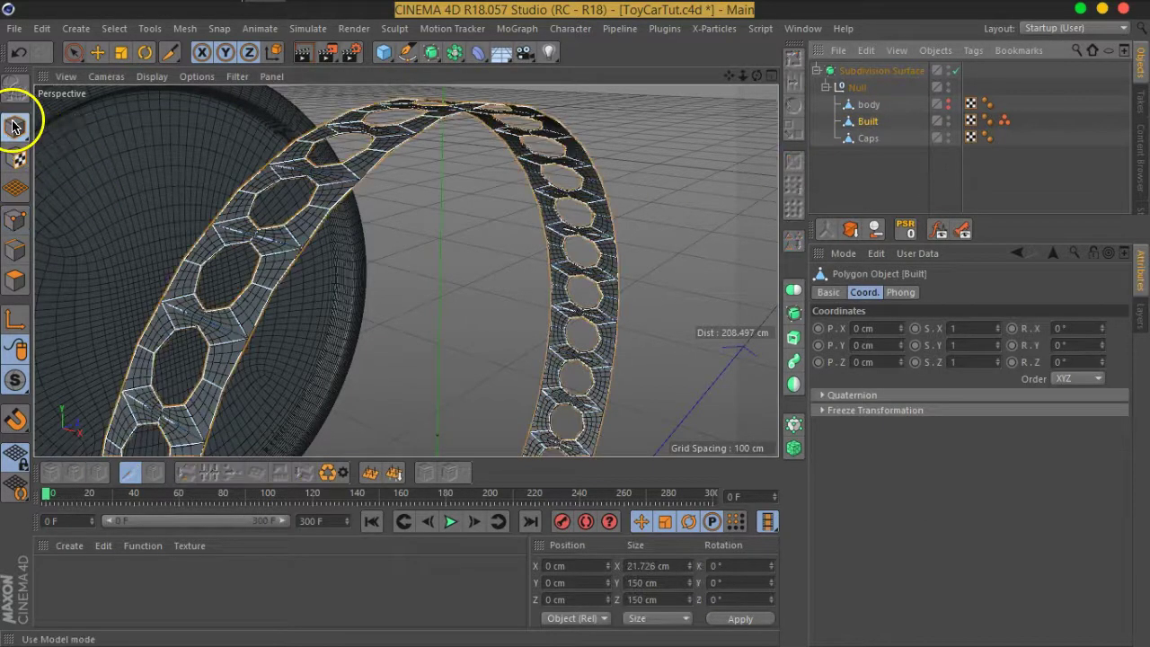
left_click(184, 28)
mouse_move(199, 184)
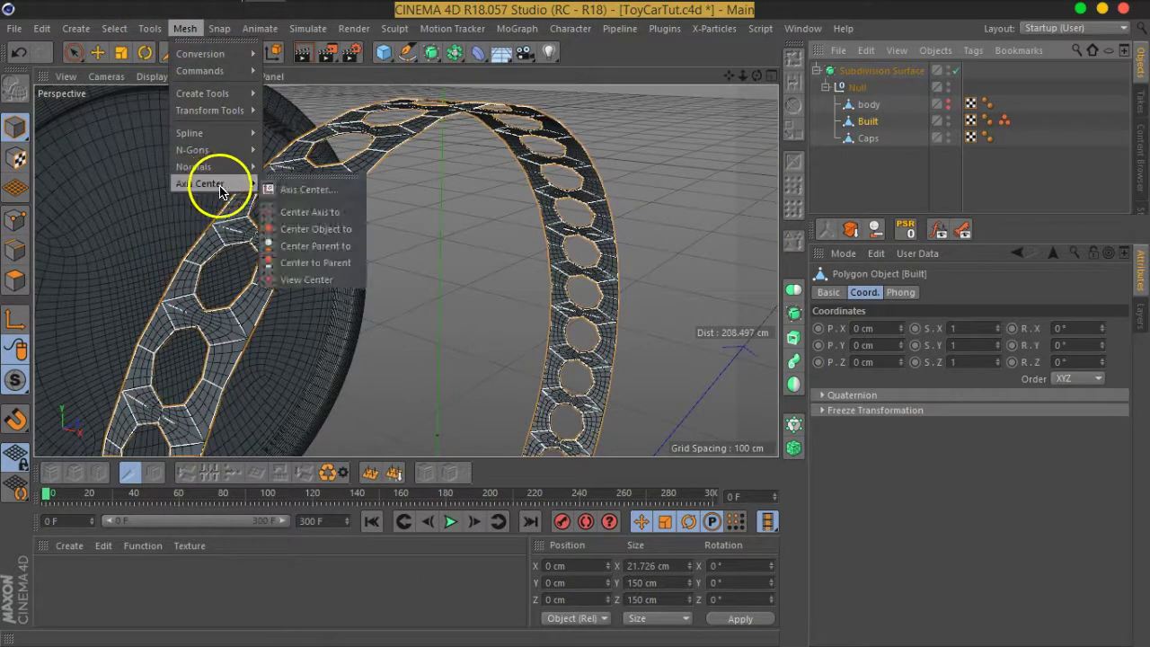
left_click(296, 213)
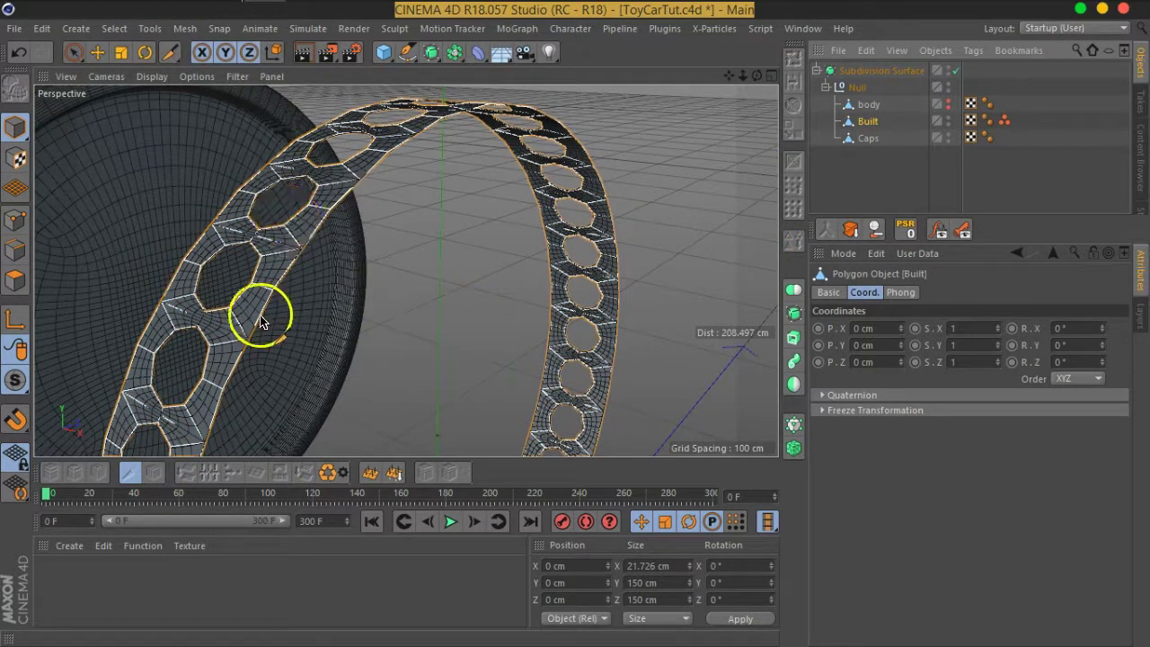
Add a Cylinder of 50 cm radius and 200 cm height, oriented along +X.
left_click(98, 53)
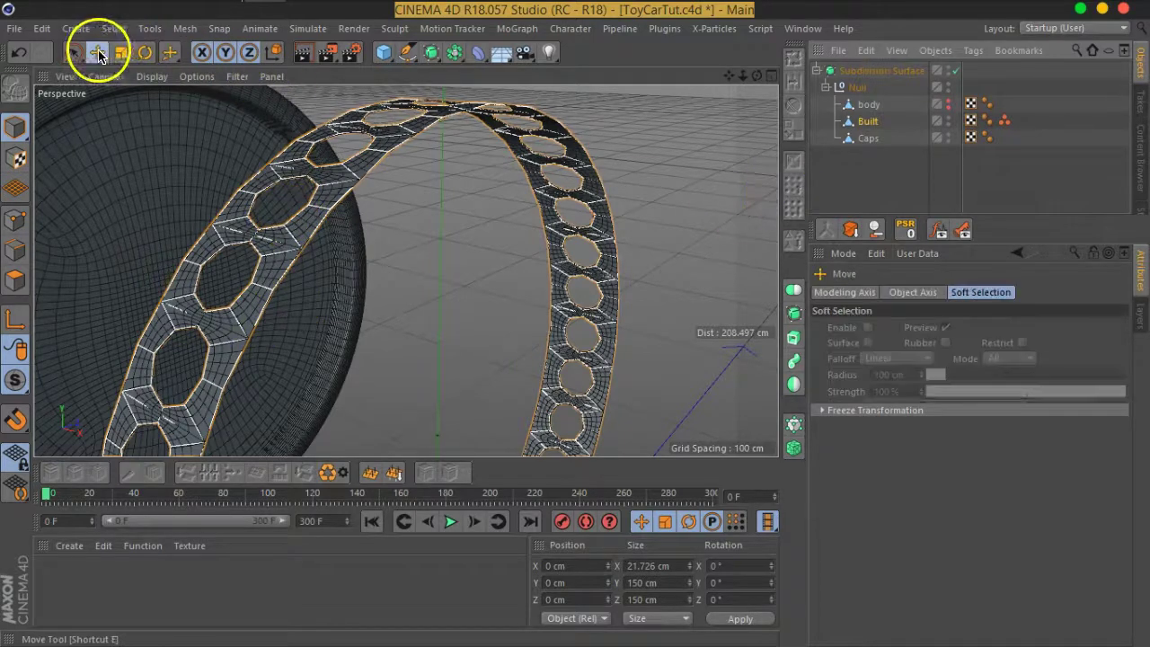
scroll(552, 333, "down", 3)
scroll(462, 282, "down", 3)
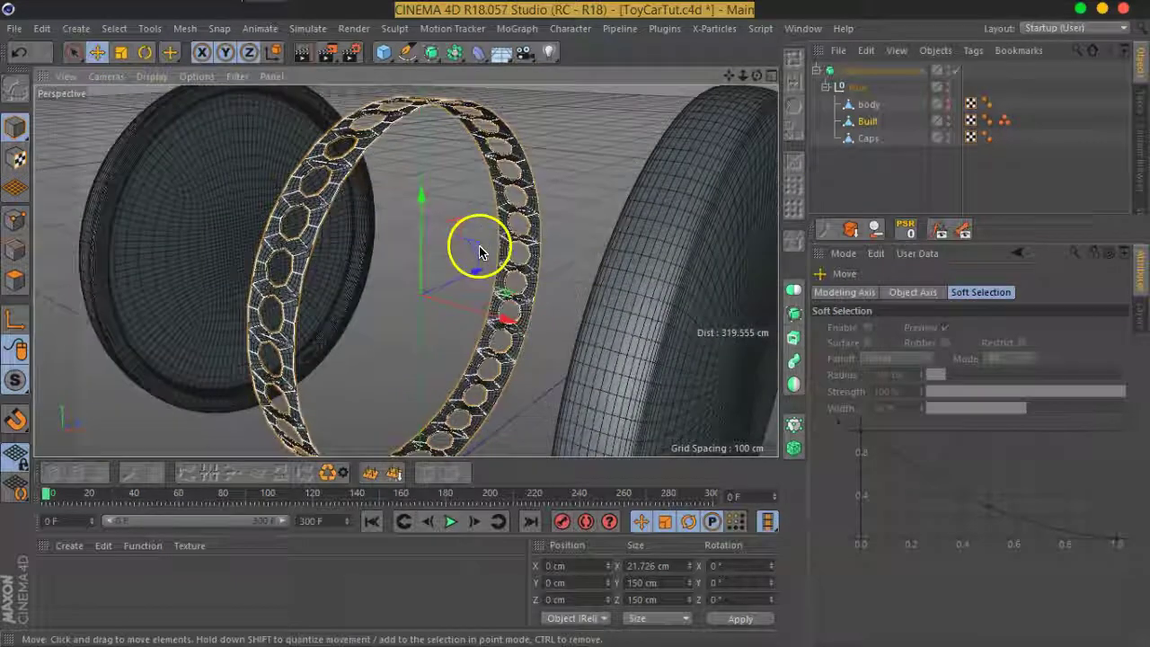
scroll(494, 257, "up", 3)
mouse_move(385, 51)
left_mouse_down()
mouse_move(426, 72)
mouse_move(724, 77)
left_mouse_up()
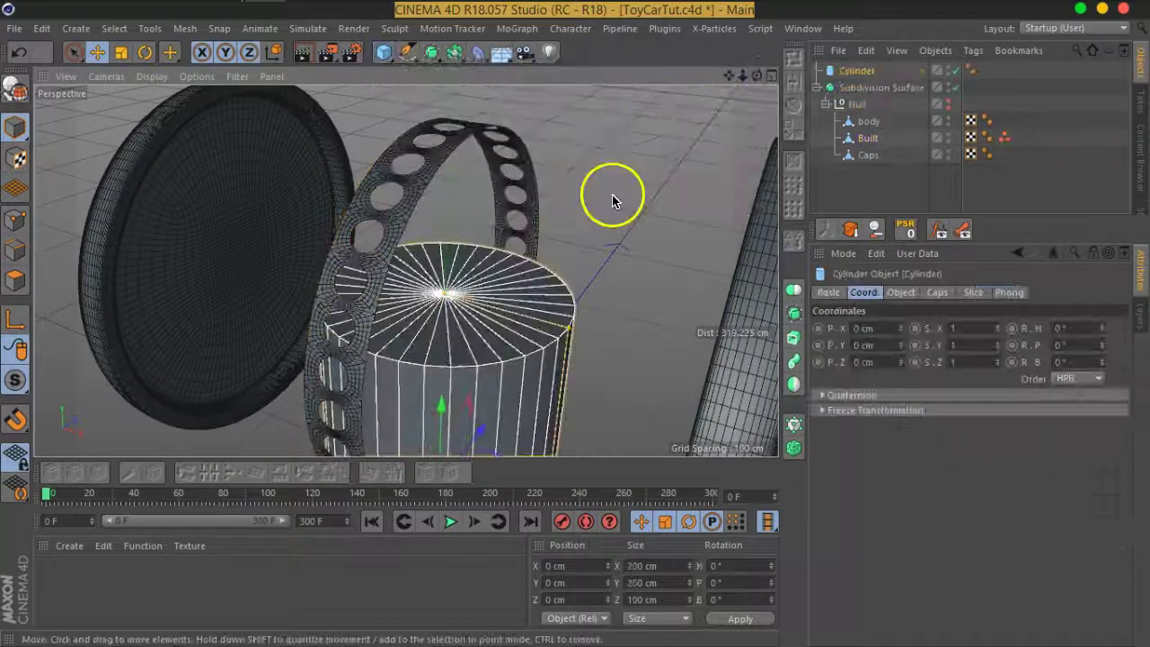
left_click(901, 292)
left_click(939, 395)
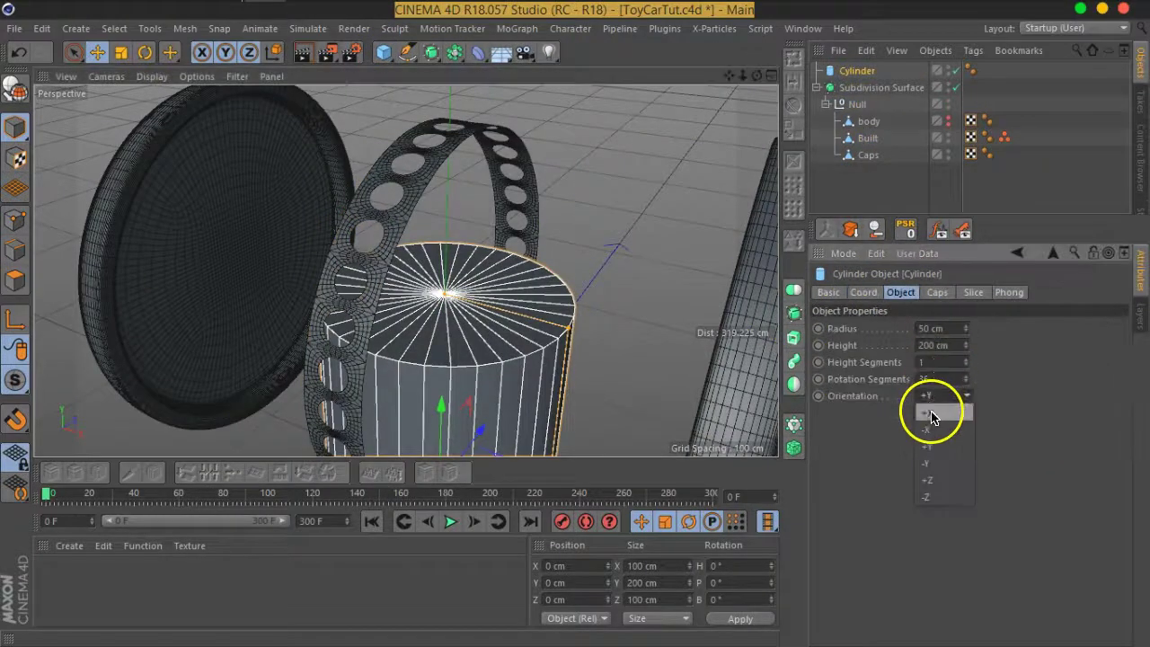
left_click(932, 414)
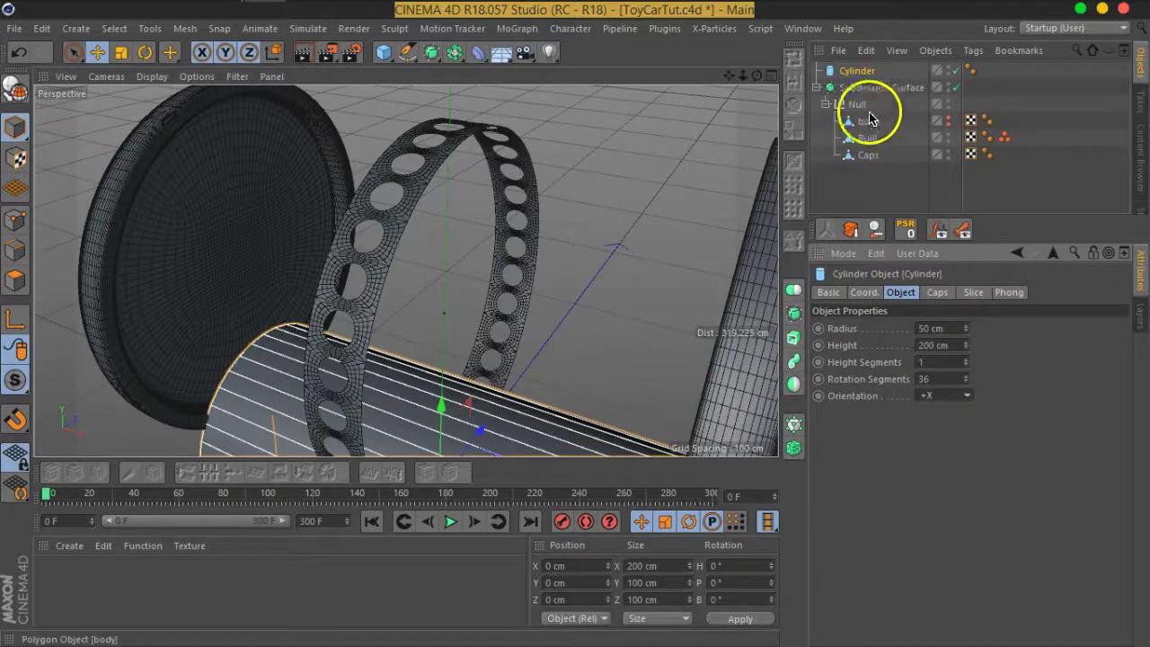